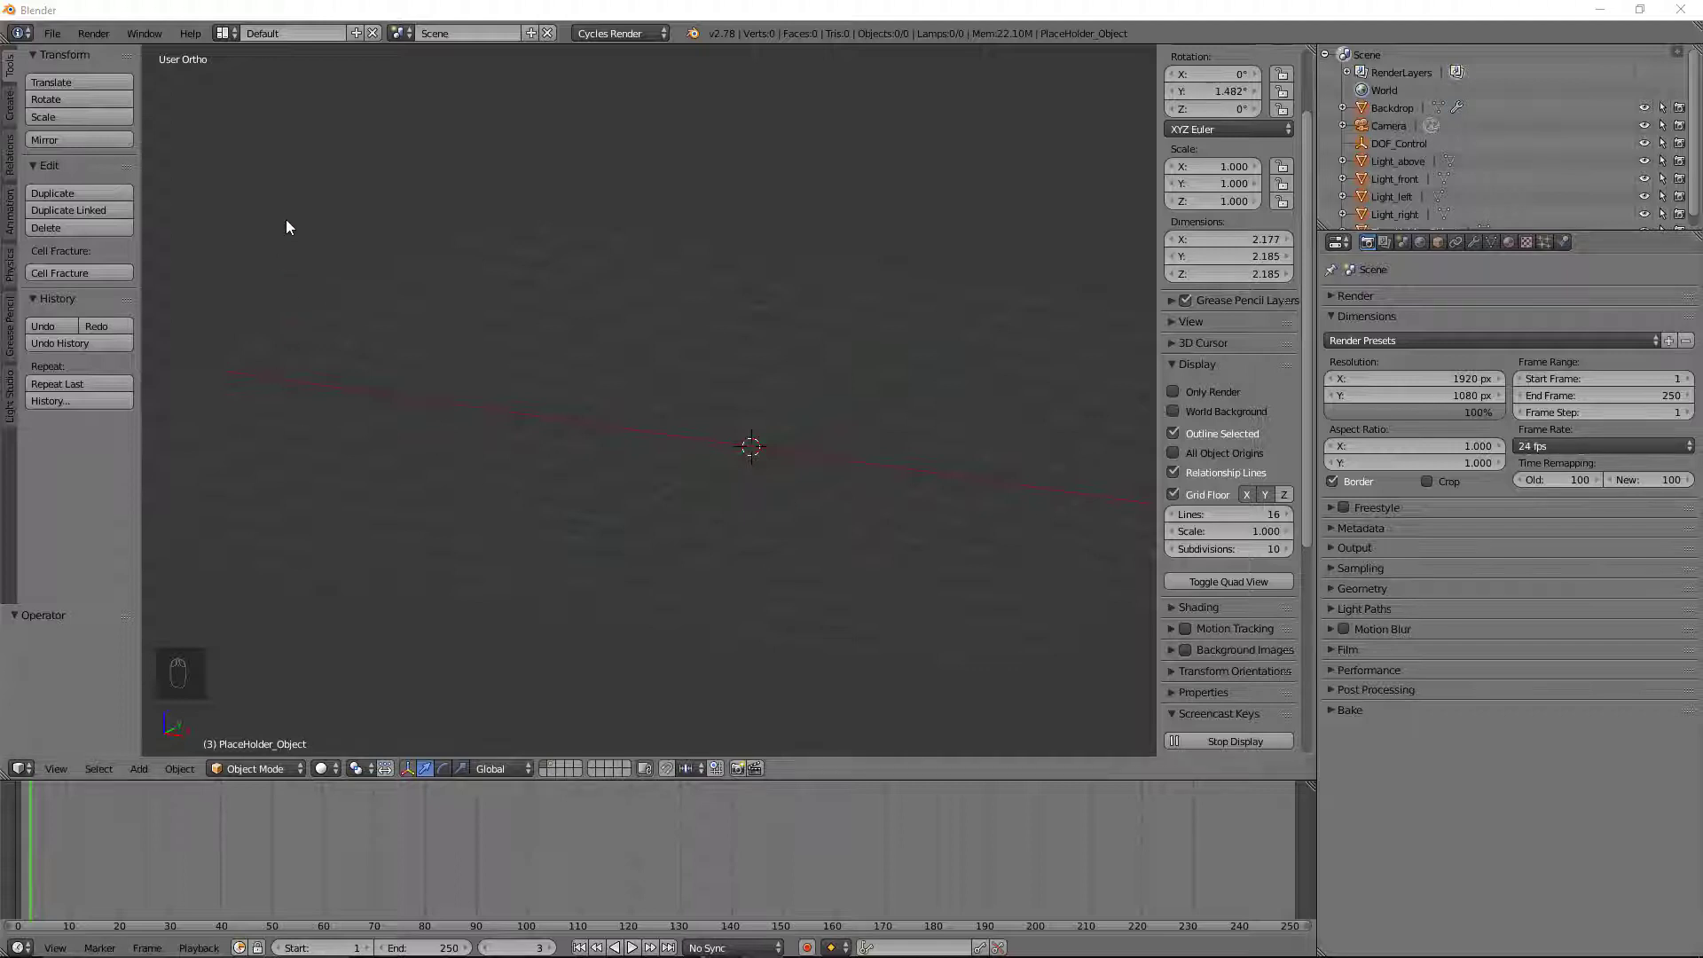
Step: Add a cube mesh at the scene origin and switch it to Edit Mode
{"action": "left_click", "coordinate": [11, 110]}
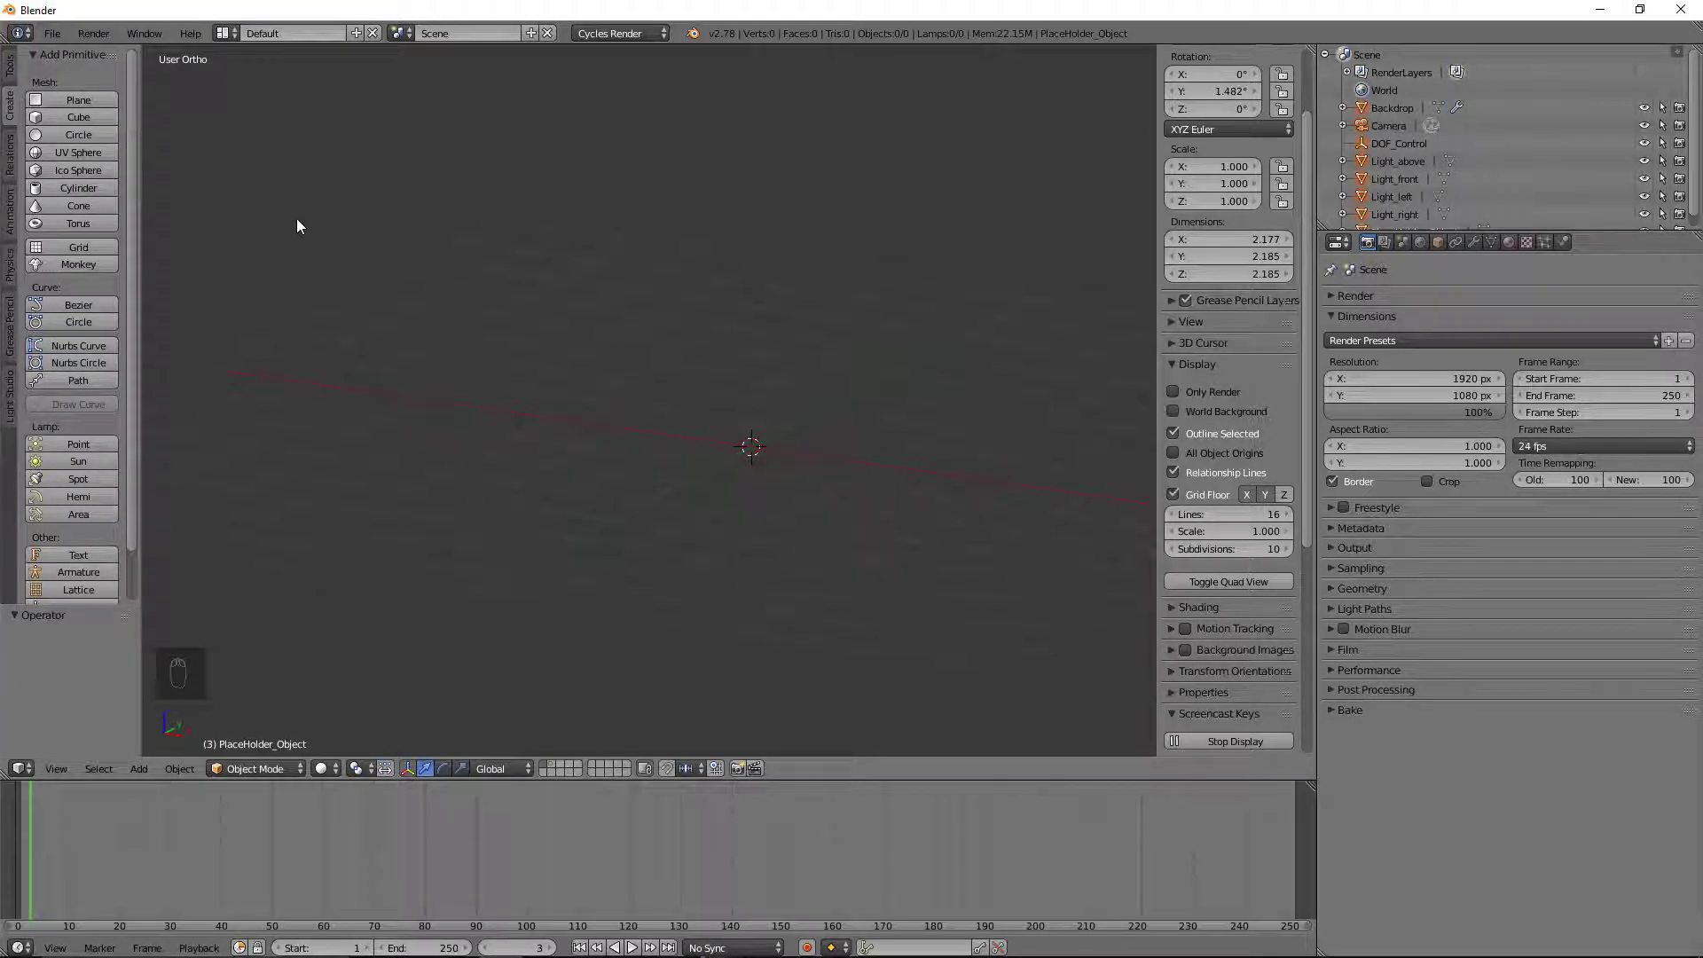
{"action": "left_click", "coordinate": [78, 119]}
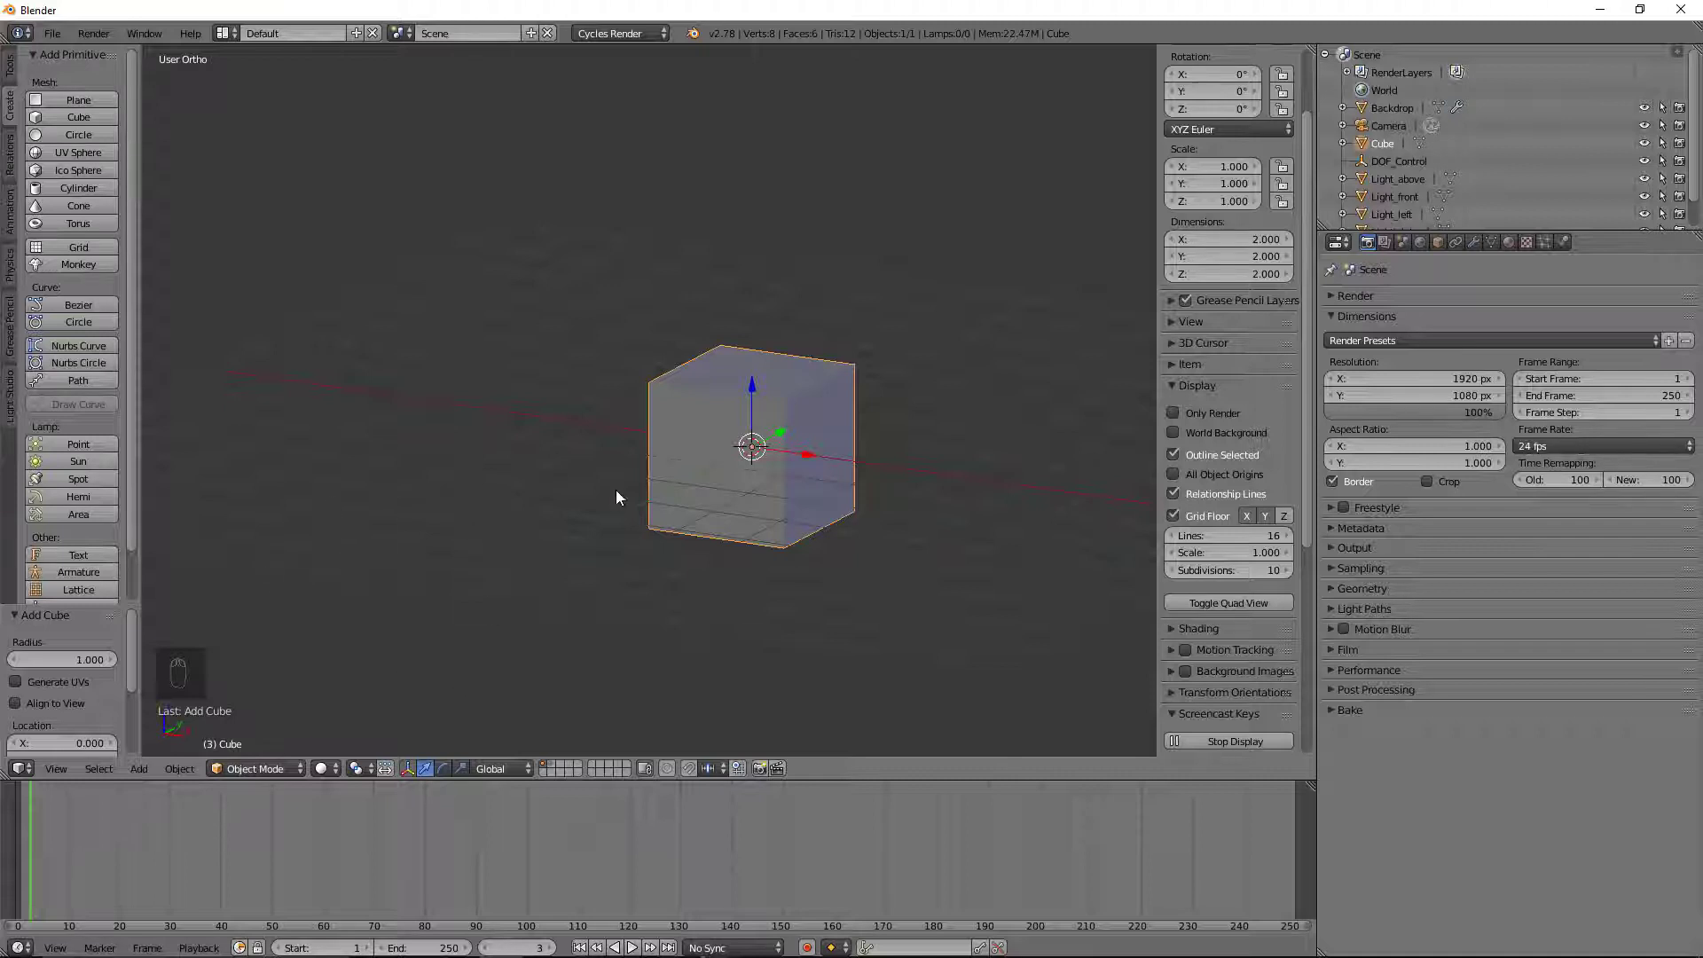
{"action": "left_click", "coordinate": [255, 769]}
{"action": "left_click", "coordinate": [257, 725]}
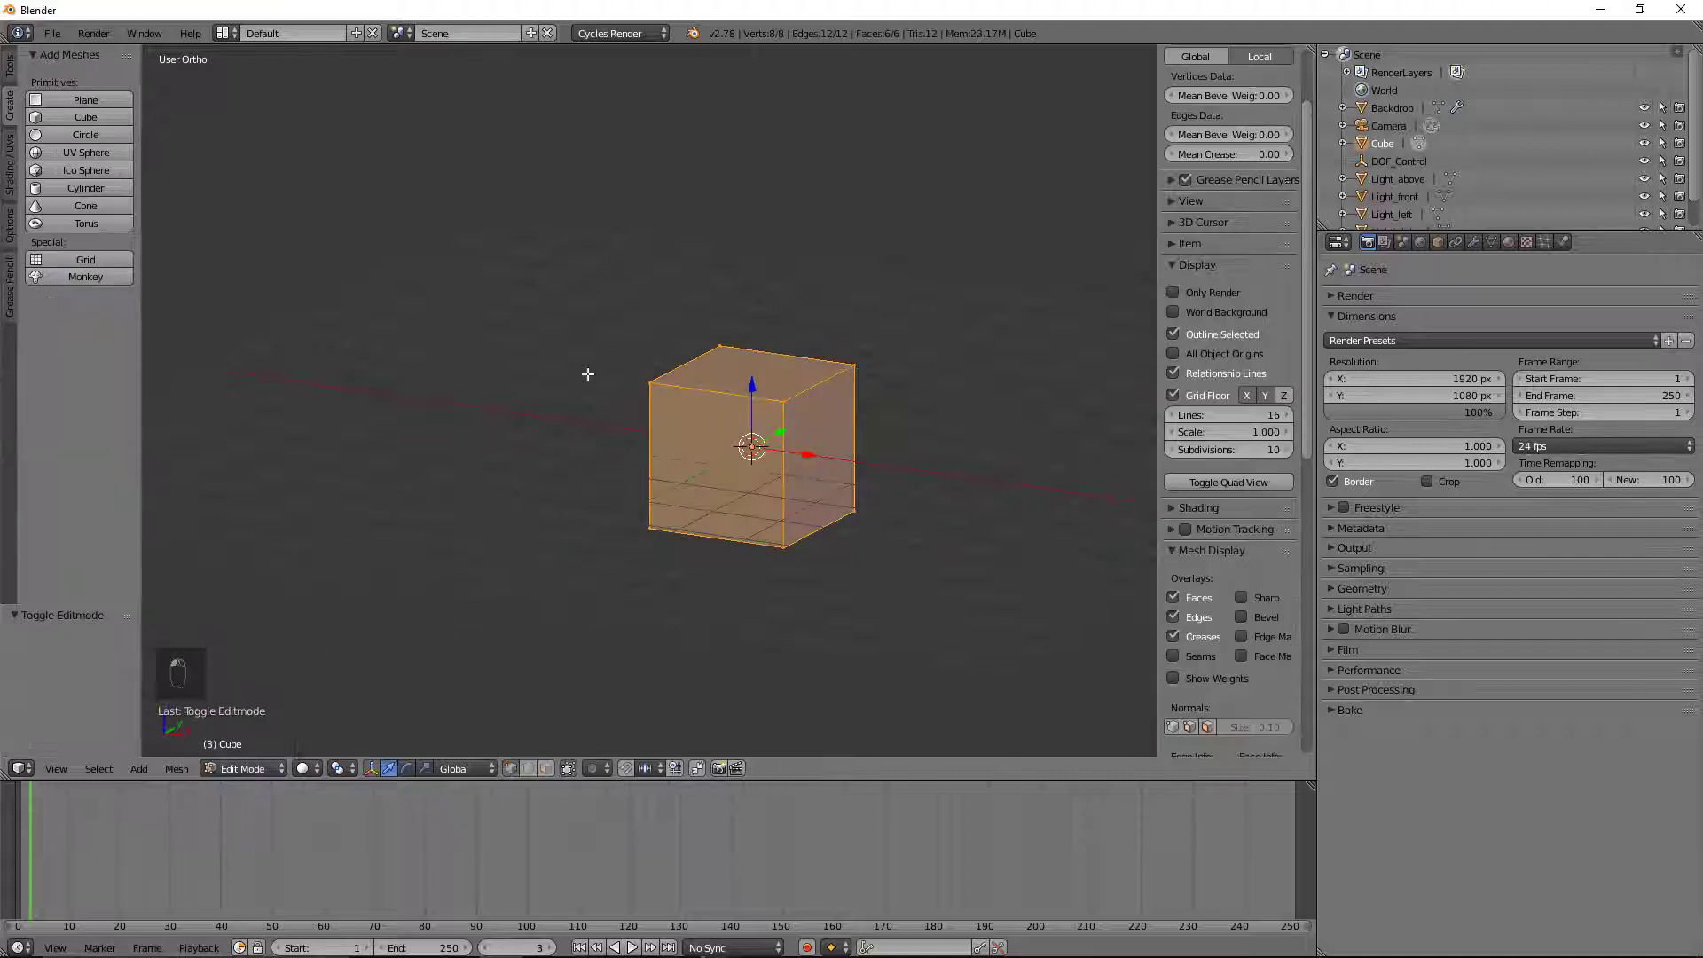
Step: Select all of the cube's vertices and merge them at center into a single vertex
{"action": "key", "text": "a"}
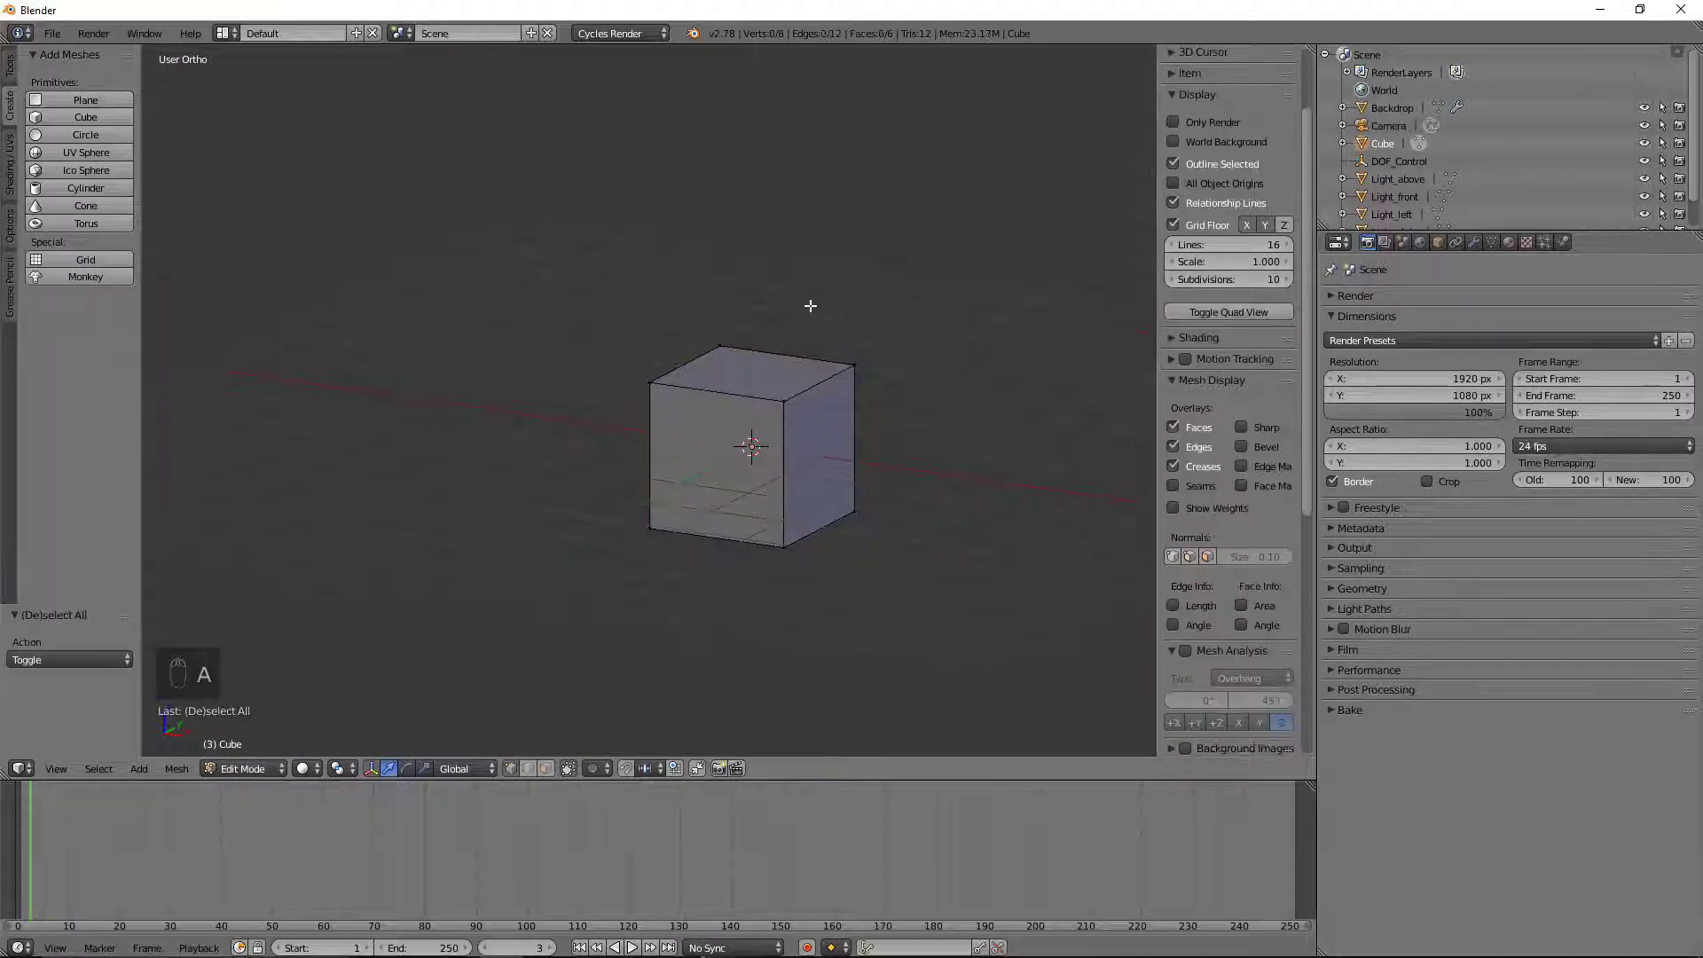
{"action": "key", "text": "a"}
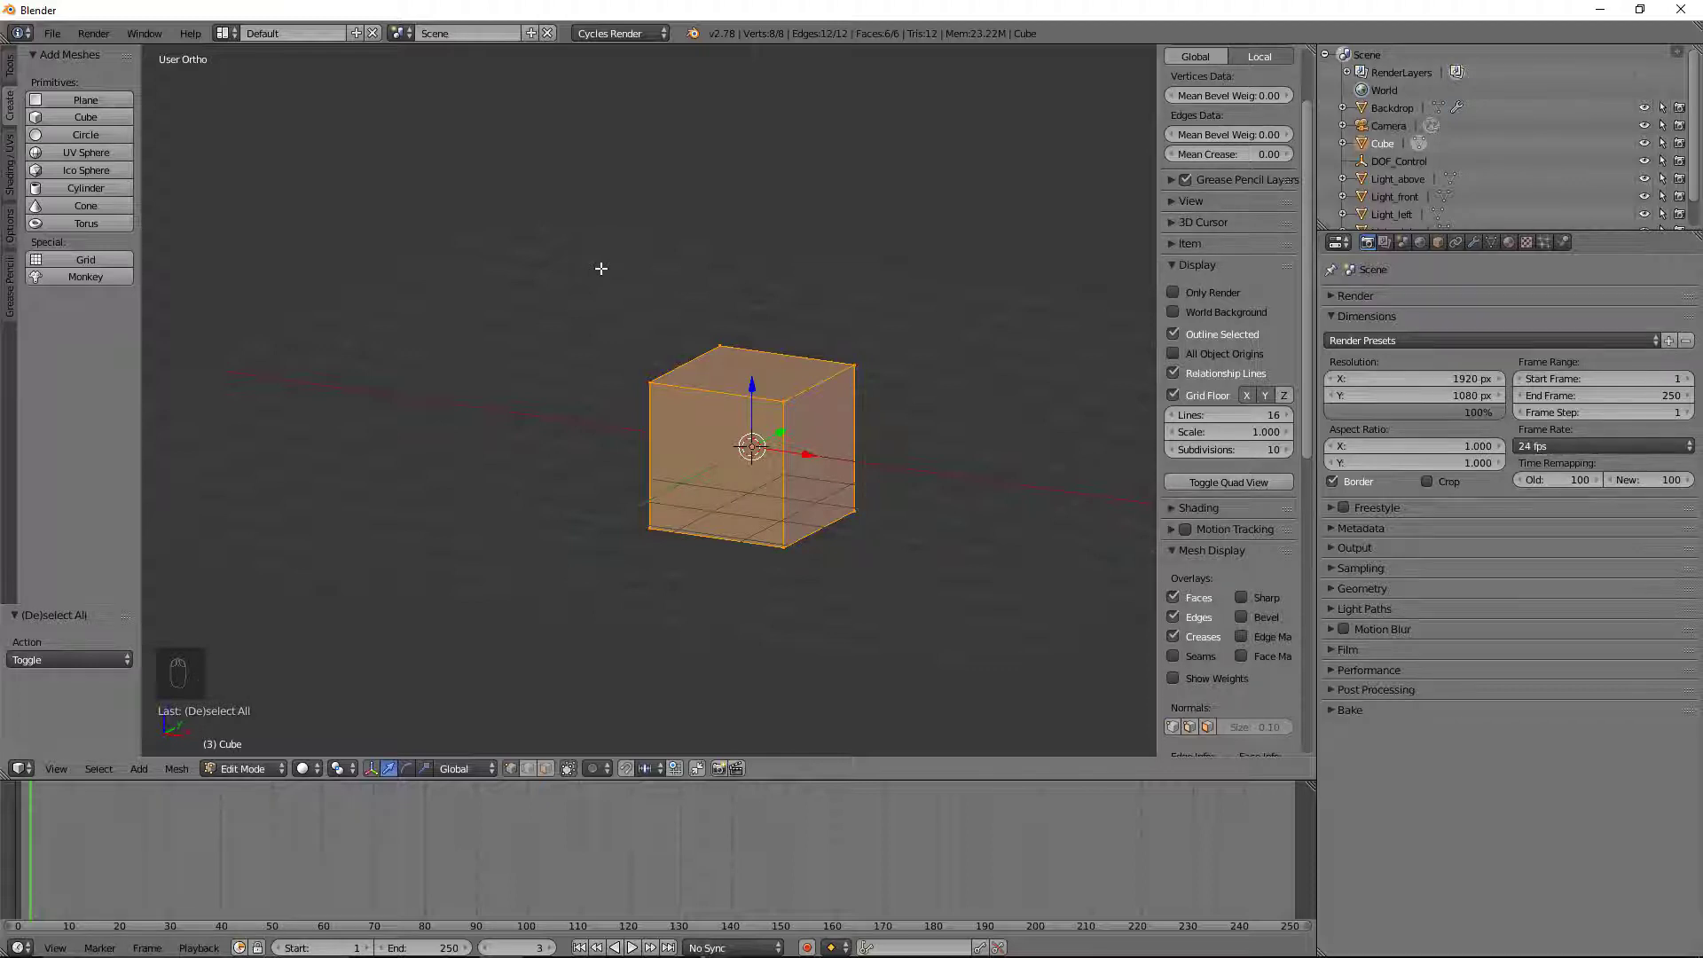
{"action": "key", "text": "alt+m"}
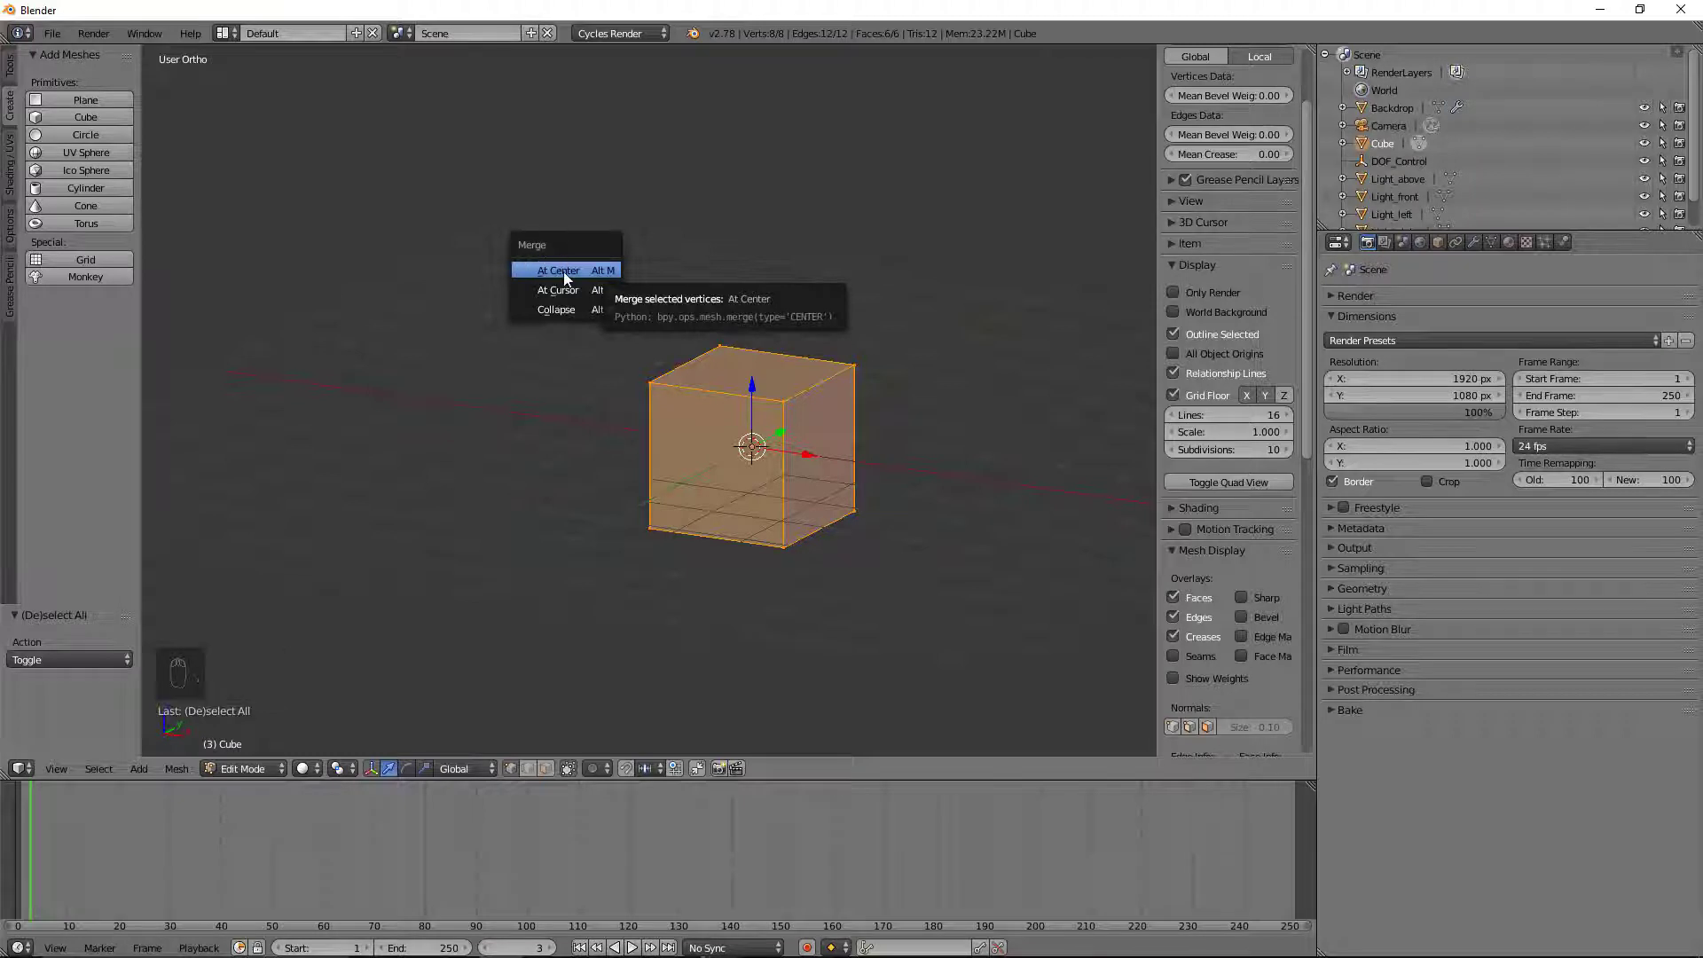
{"action": "left_click", "coordinate": [563, 272]}
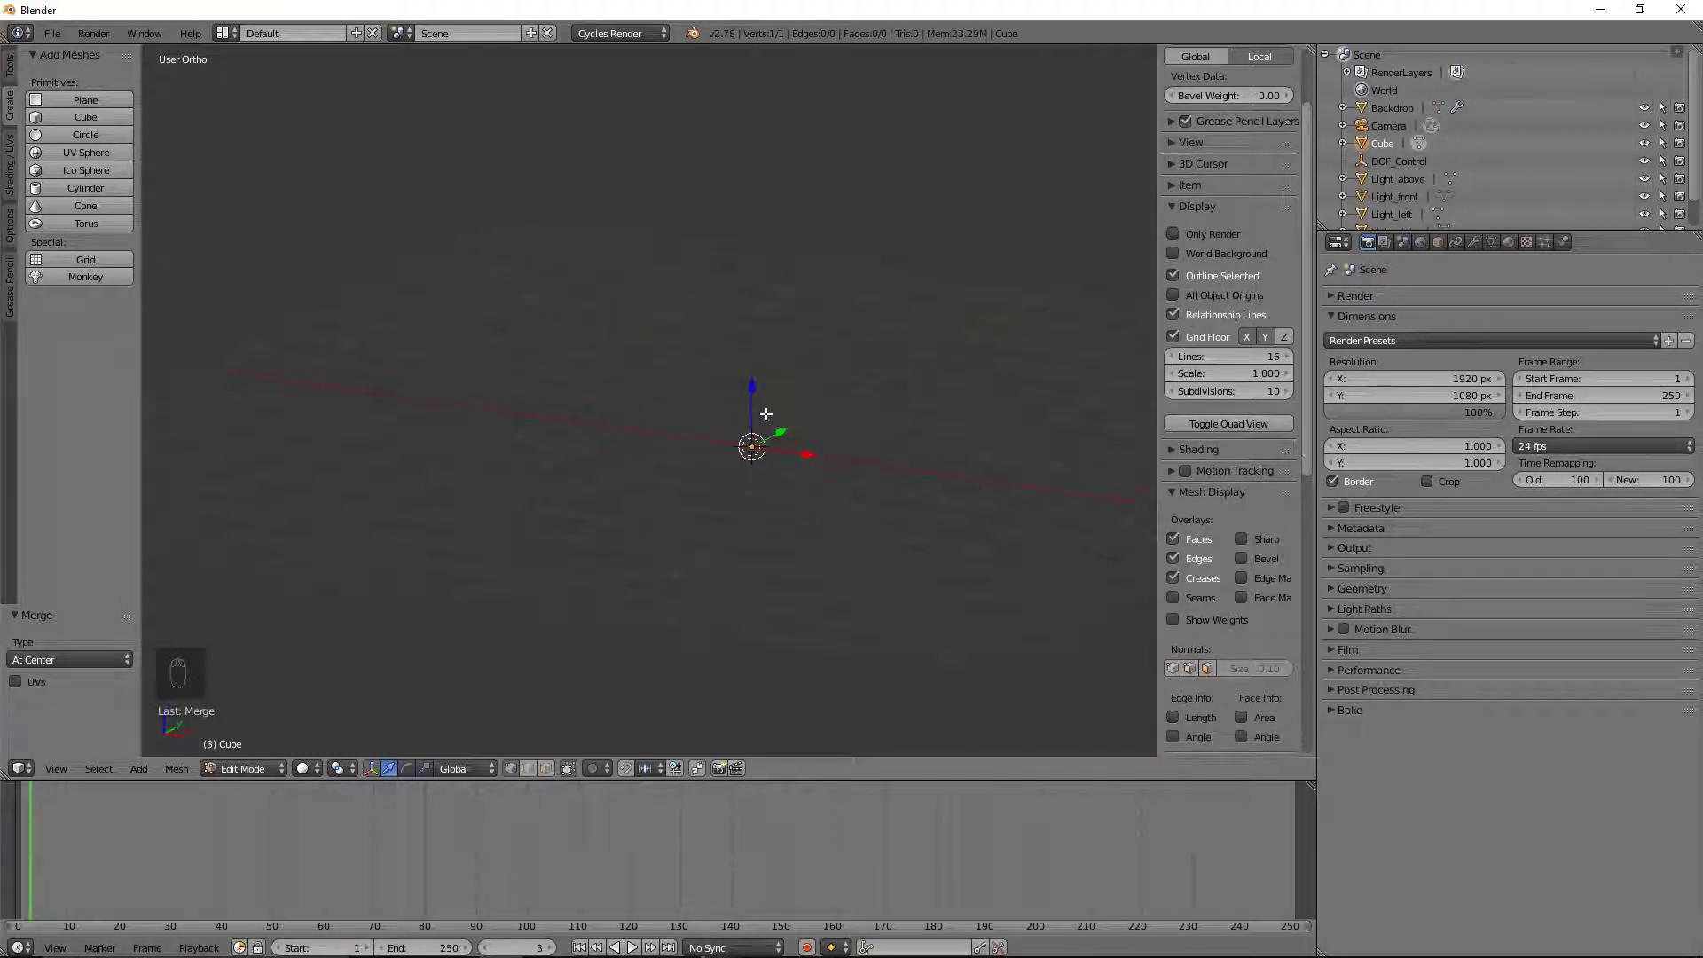
{"action": "middle_click_drag", "start_coordinate": [768, 498], "coordinate": [793, 460]}
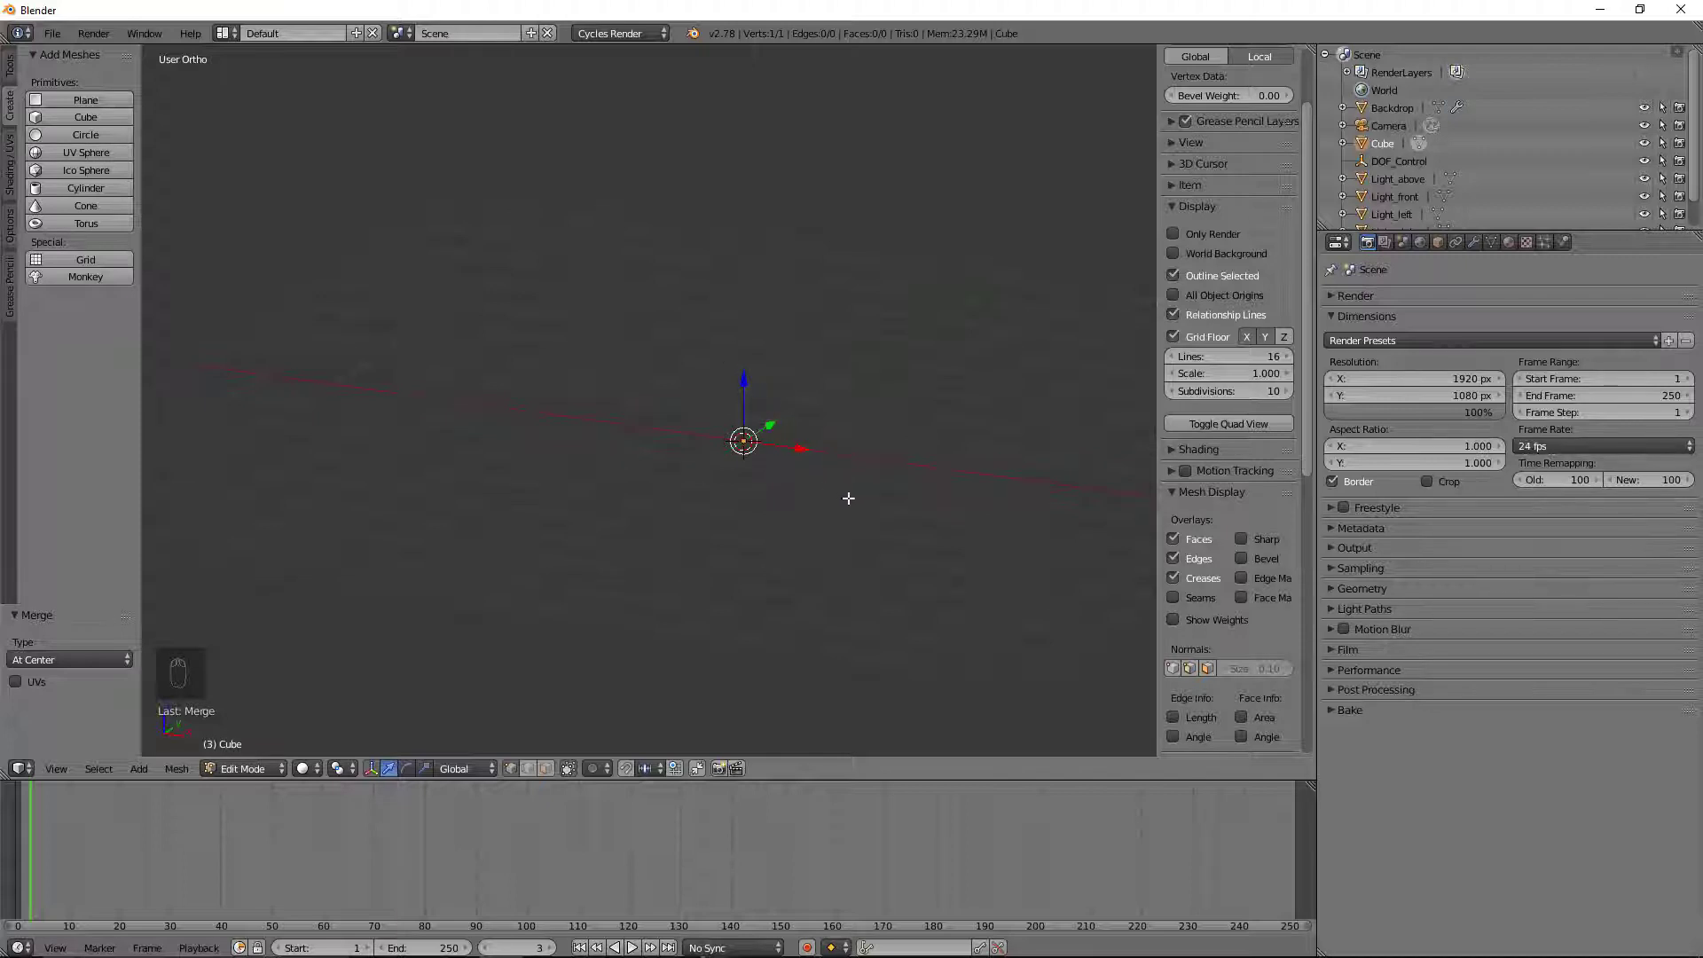
{"action": "middle_click_drag", "start_coordinate": [848, 499], "coordinate": [845, 363]}
{"action": "key", "text": "e"}
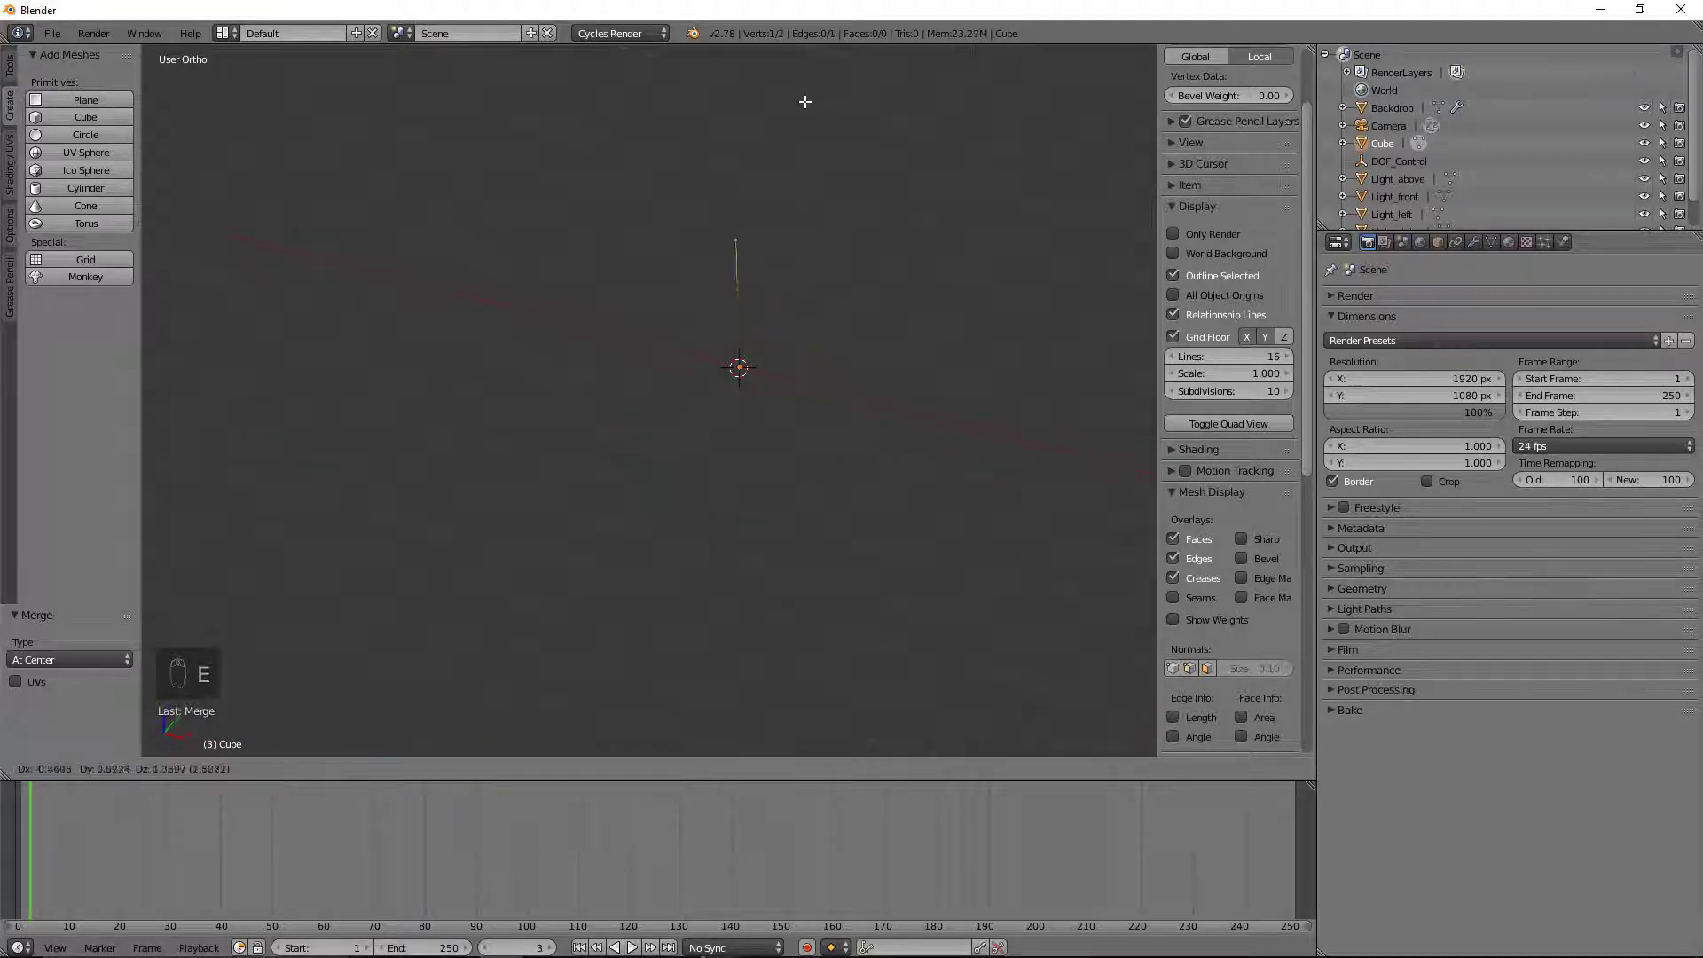
{"action": "left_click", "coordinate": [817, 133]}
{"action": "middle_click_drag", "start_coordinate": [817, 133], "coordinate": [882, 364]}
{"action": "key", "text": "ctrl+z"}
{"action": "middle_click_drag", "start_coordinate": [875, 440], "coordinate": [914, 422]}
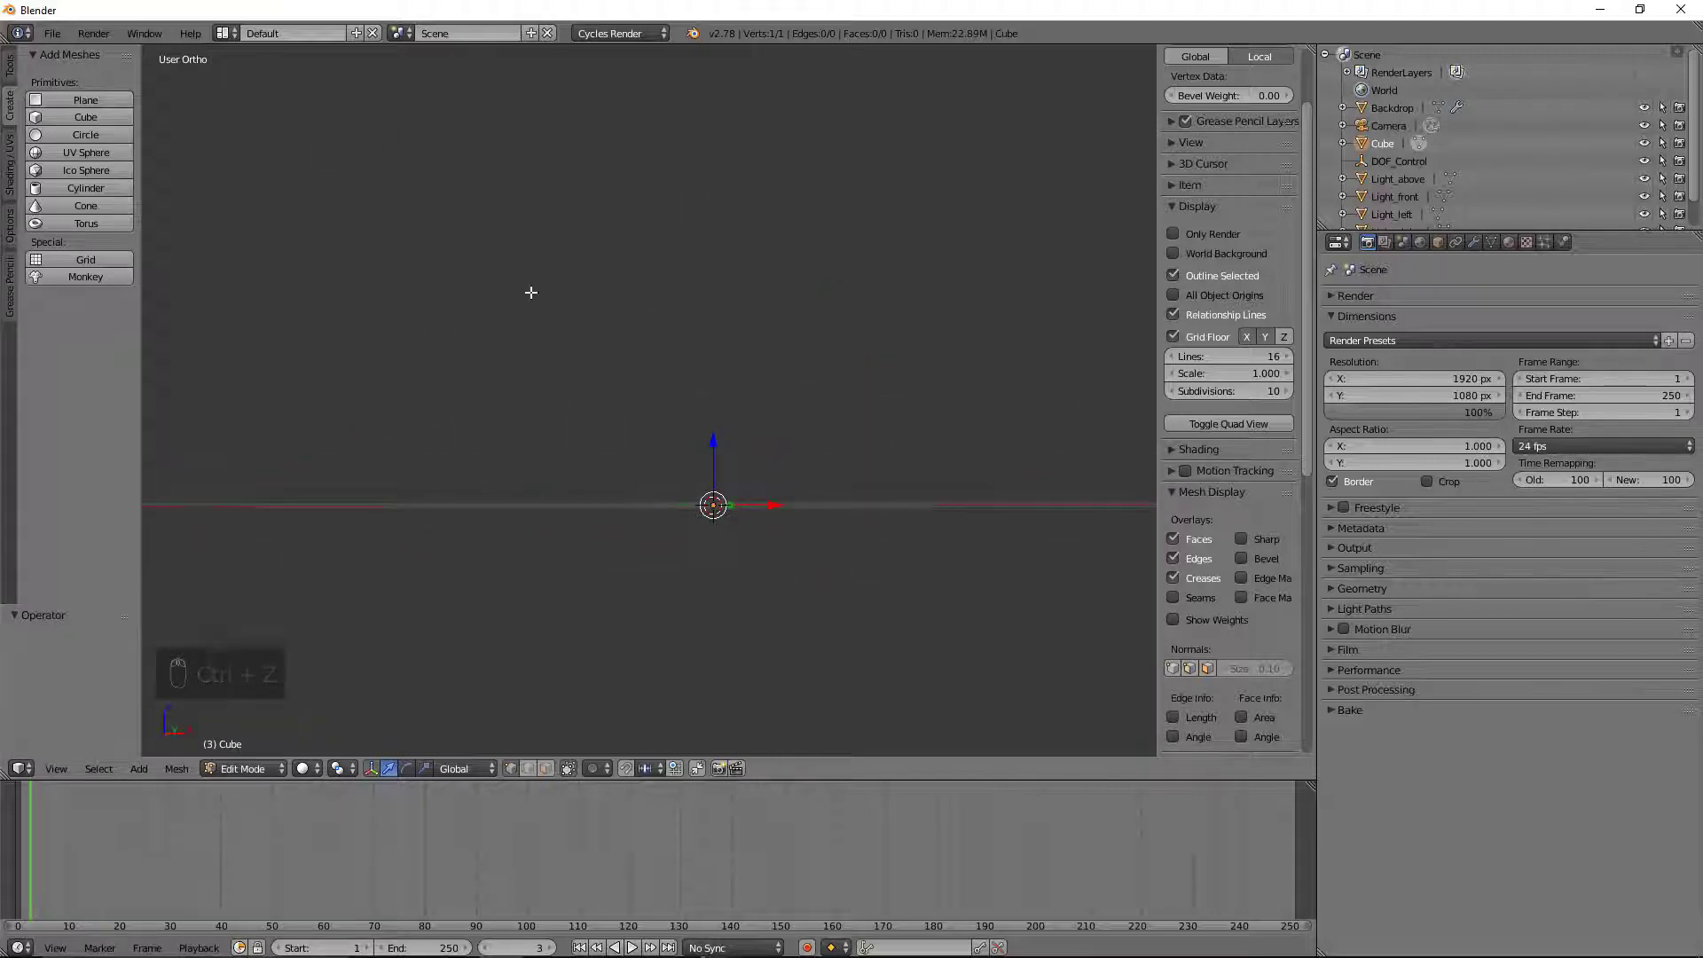
Step: Extrude the vertex upward twice to form two trunk segments rising about 1.25 and 1.32 along Z
{"action": "middle_click_drag", "start_coordinate": [781, 333], "coordinate": [824, 343]}
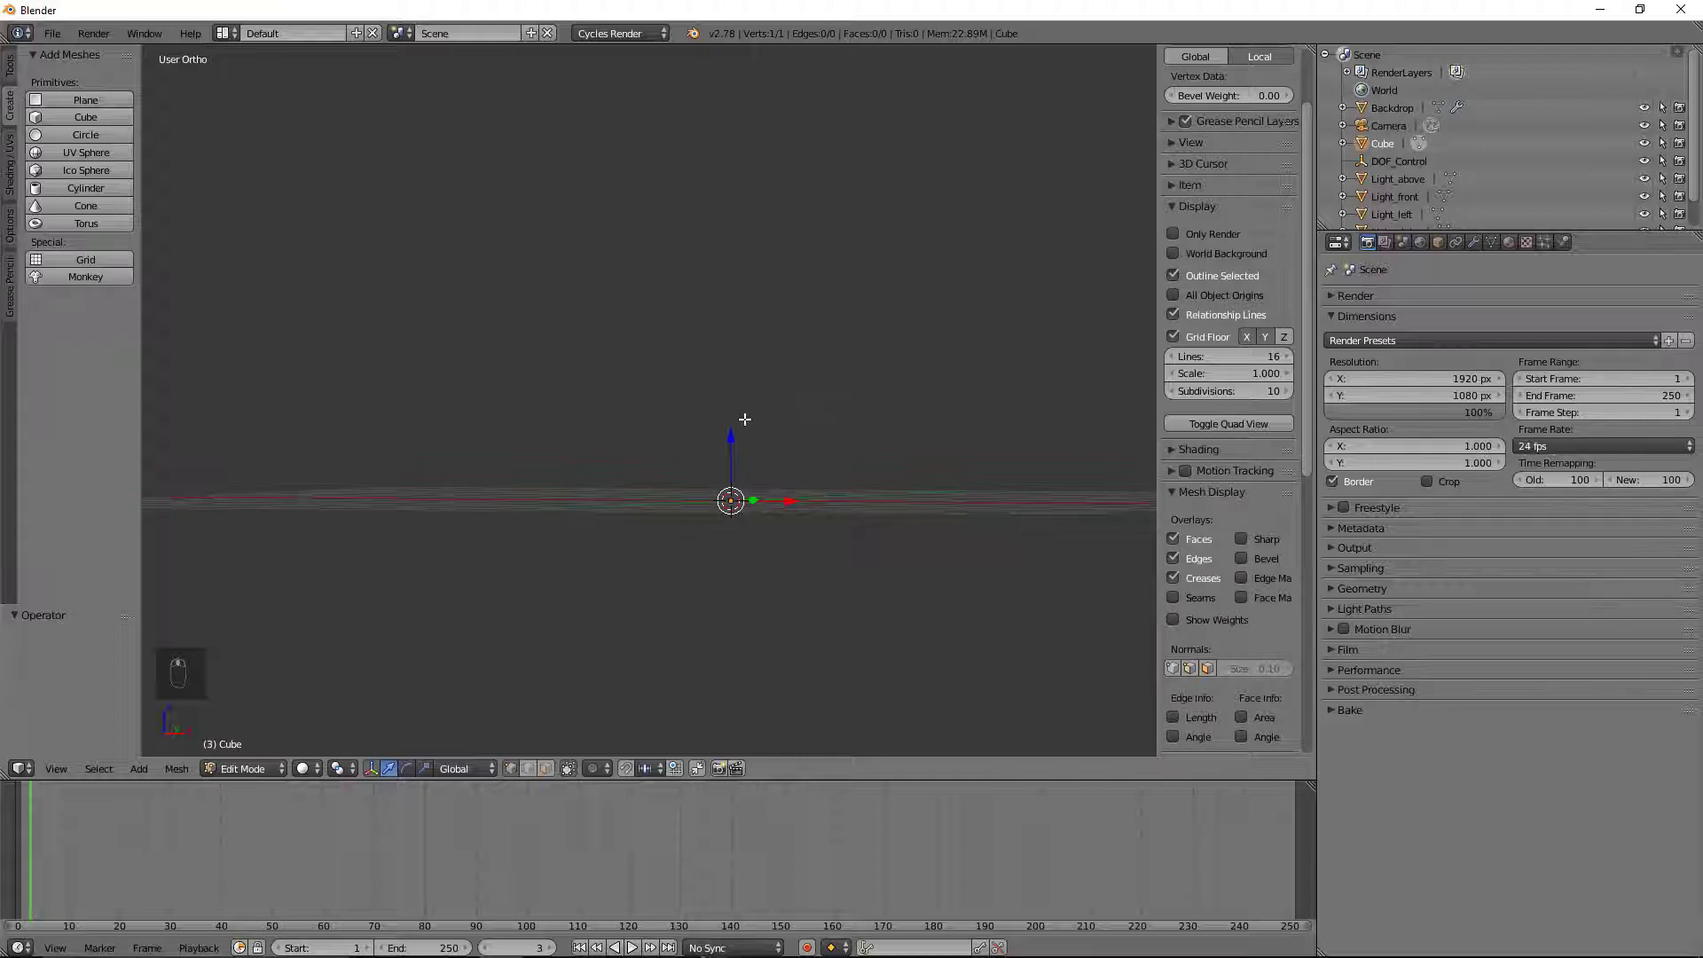
{"action": "key", "text": "e"}
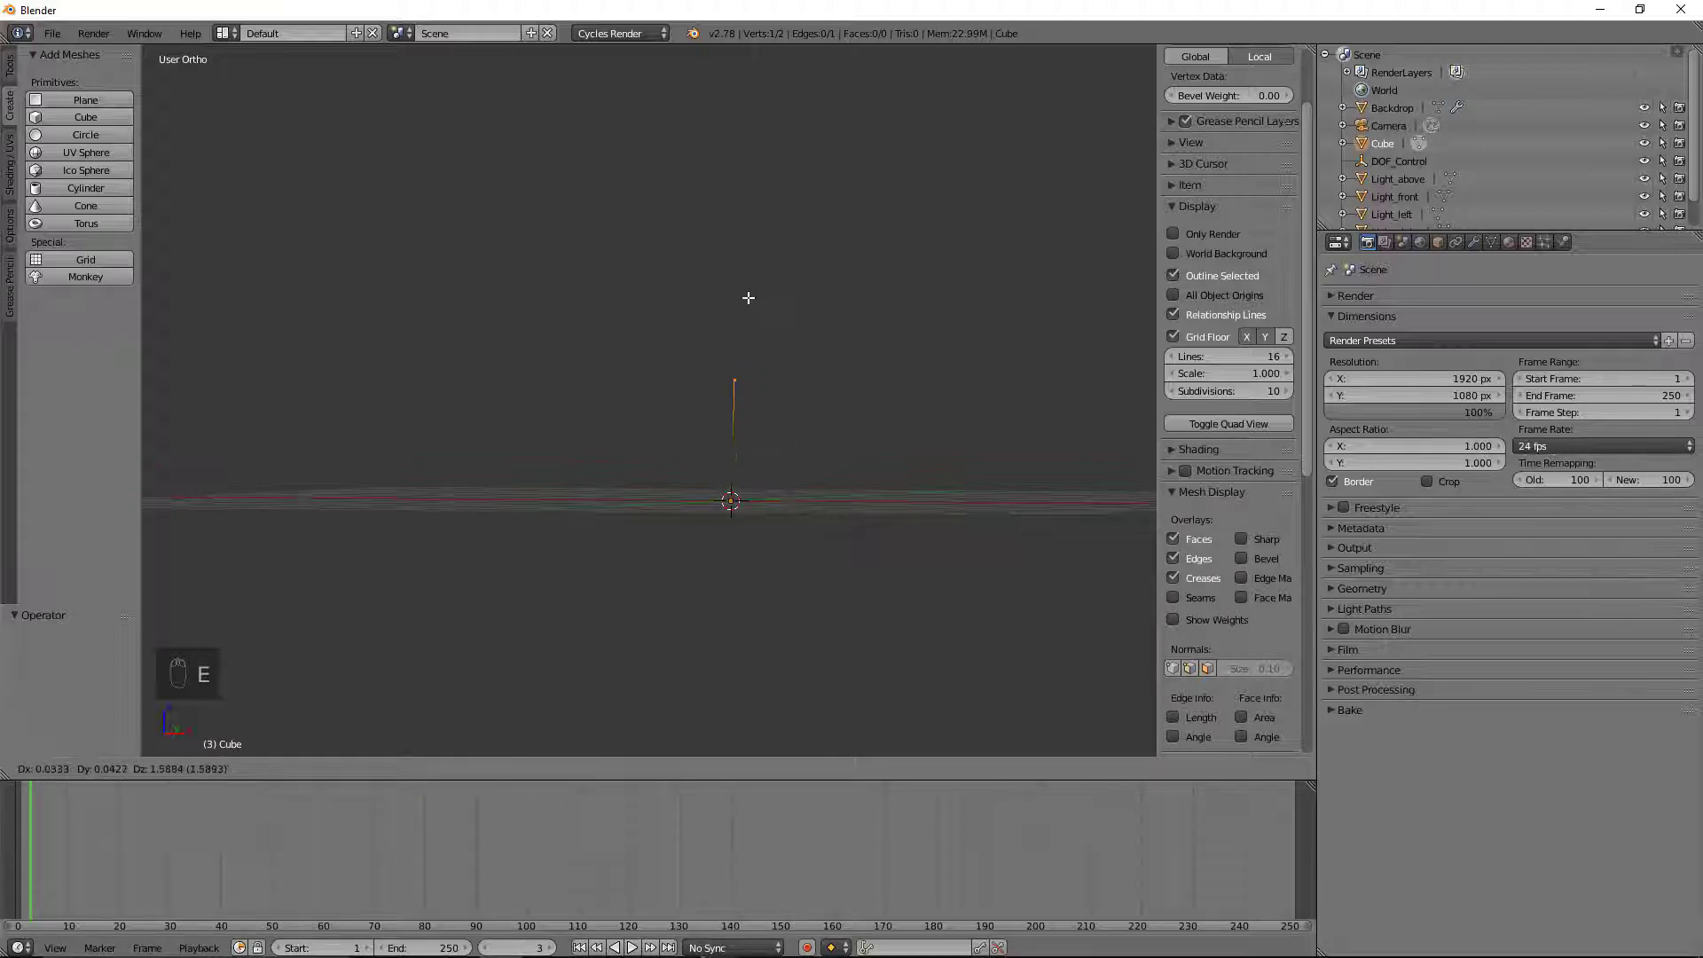
{"action": "left_click", "coordinate": [758, 321]}
{"action": "middle_click_drag", "start_coordinate": [757, 322], "coordinate": [794, 346]}
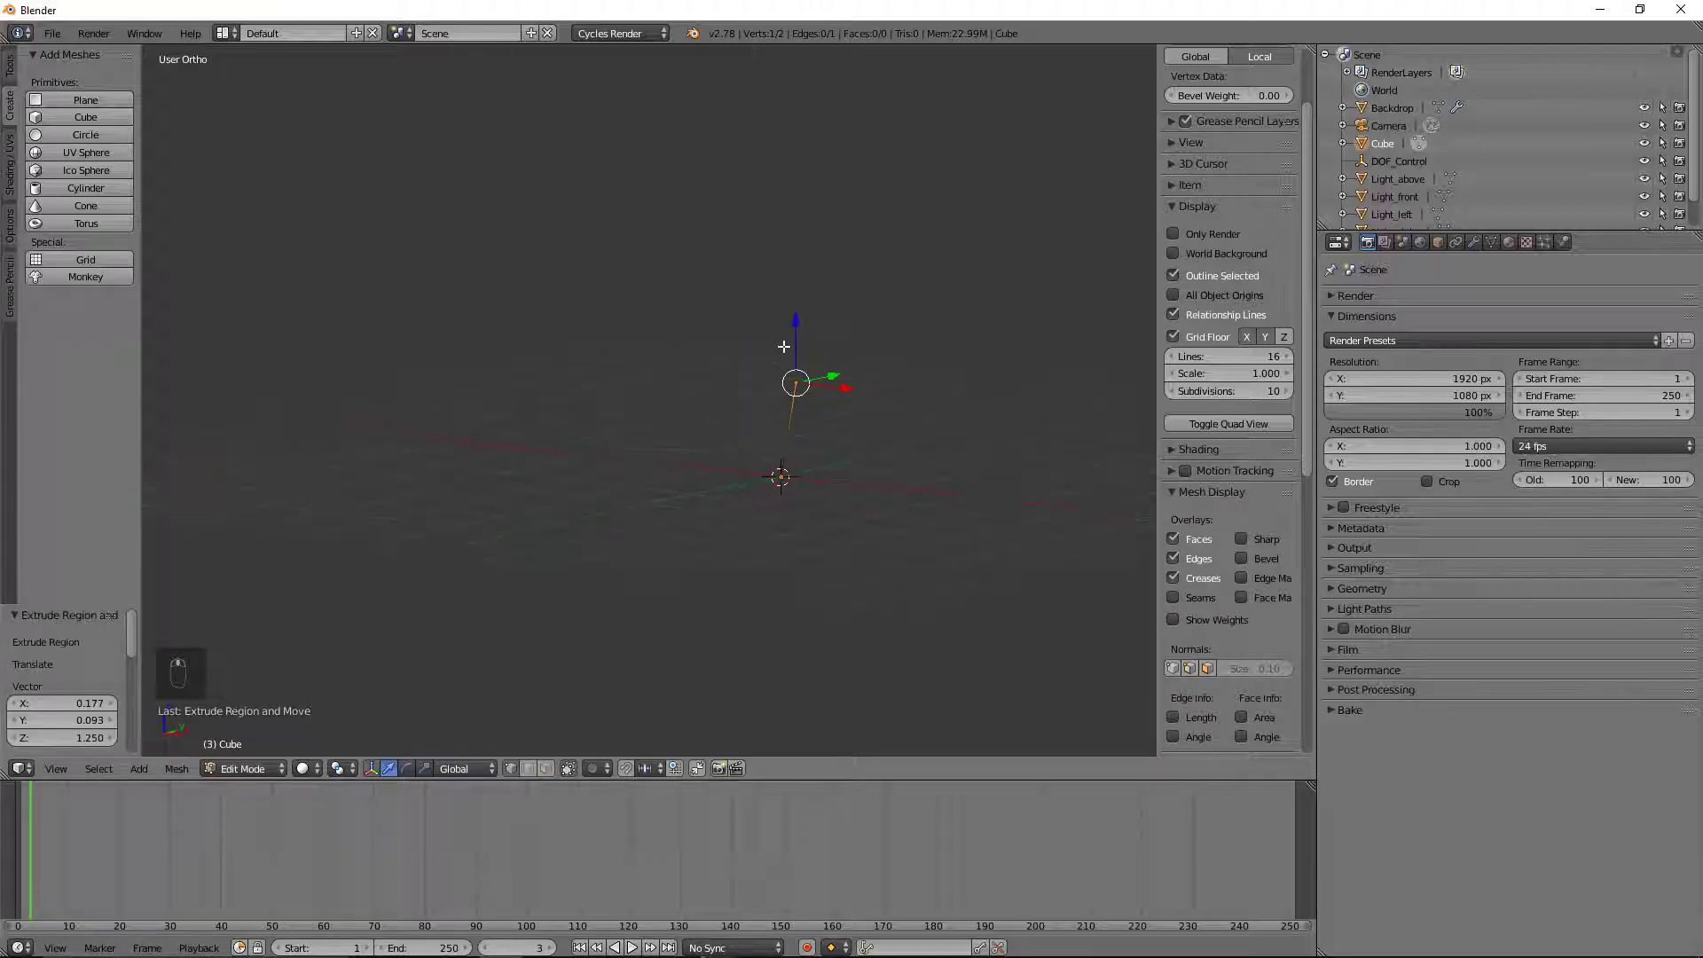
{"action": "key", "text": "e"}
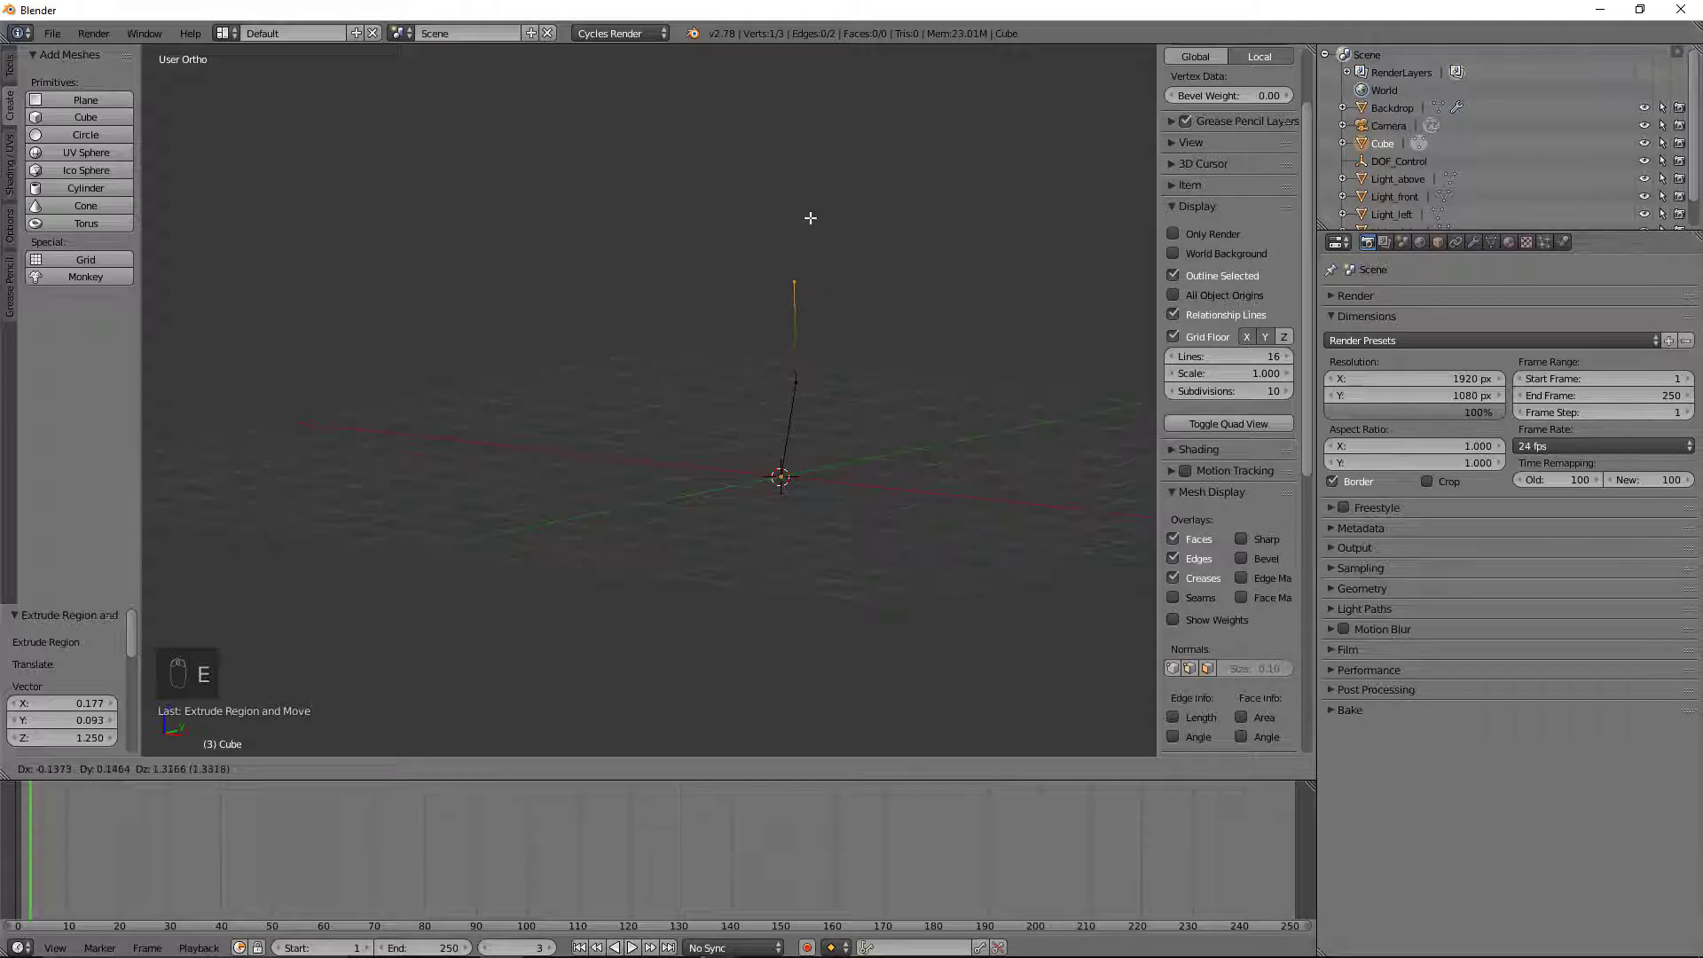
{"action": "left_click", "coordinate": [810, 217]}
Step: Shift the trunk's top vertex about 0.19 along X and extrude a third trunk segment rising about 0.84
{"action": "middle_click_drag", "start_coordinate": [810, 217], "coordinate": [738, 302]}
{"action": "key", "text": "g"}
{"action": "key", "text": "x"}
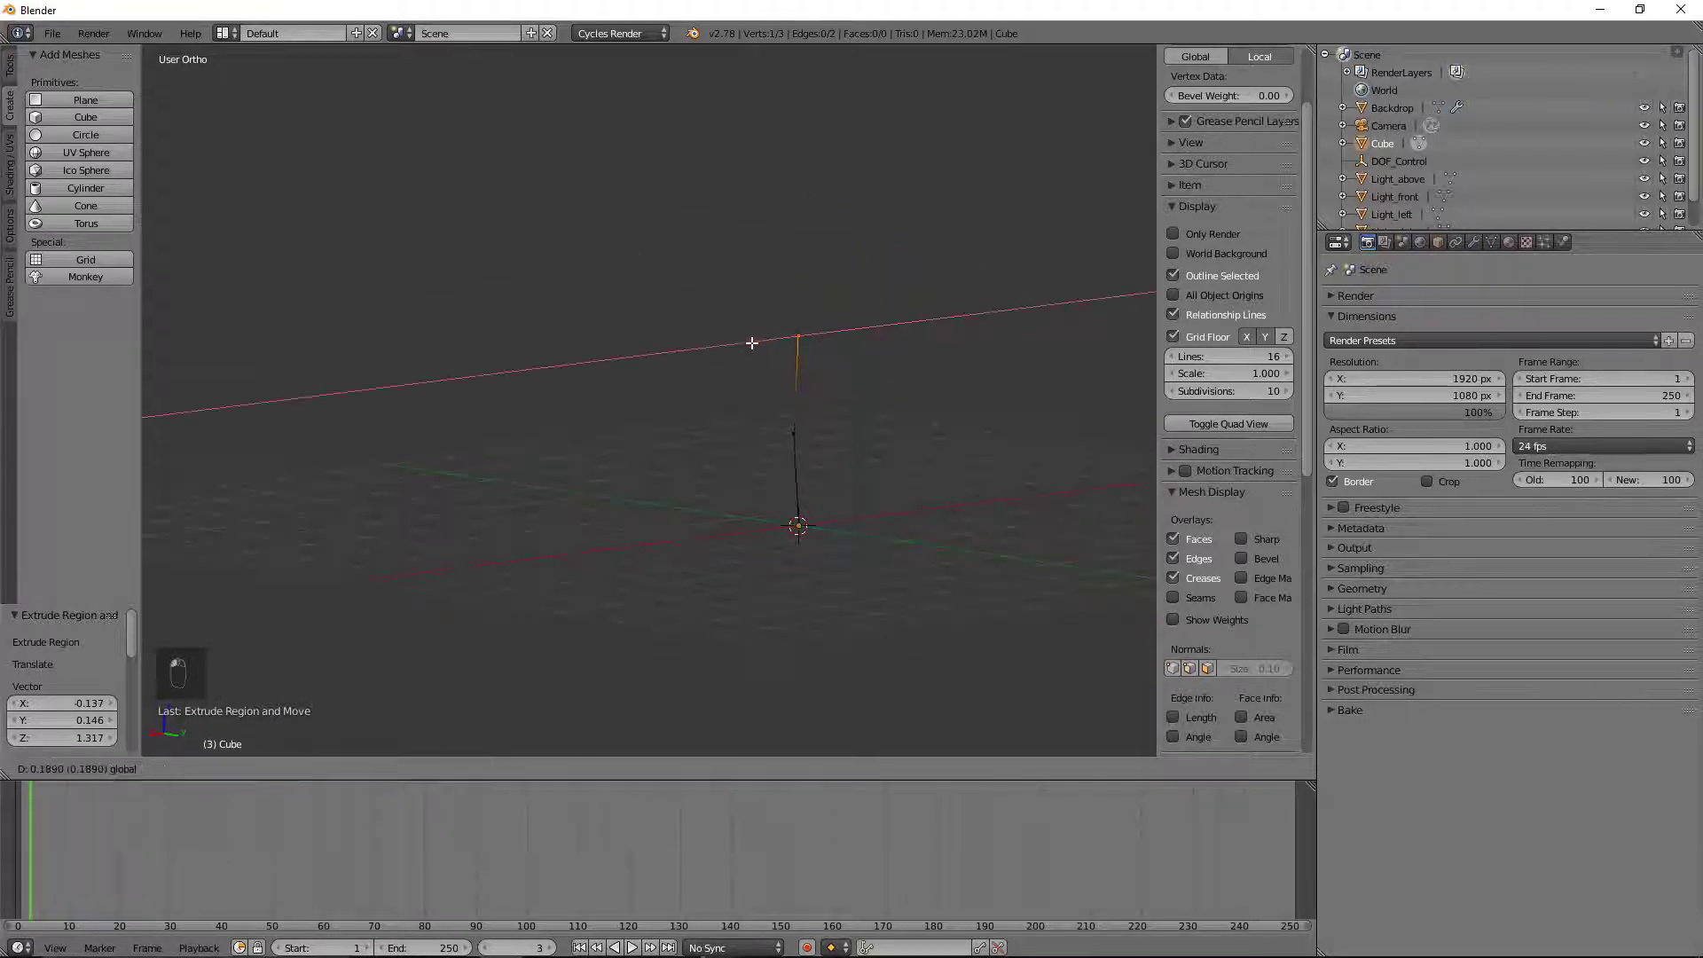
{"action": "left_click", "coordinate": [750, 343]}
{"action": "middle_click_drag", "start_coordinate": [882, 441], "coordinate": [1038, 457]}
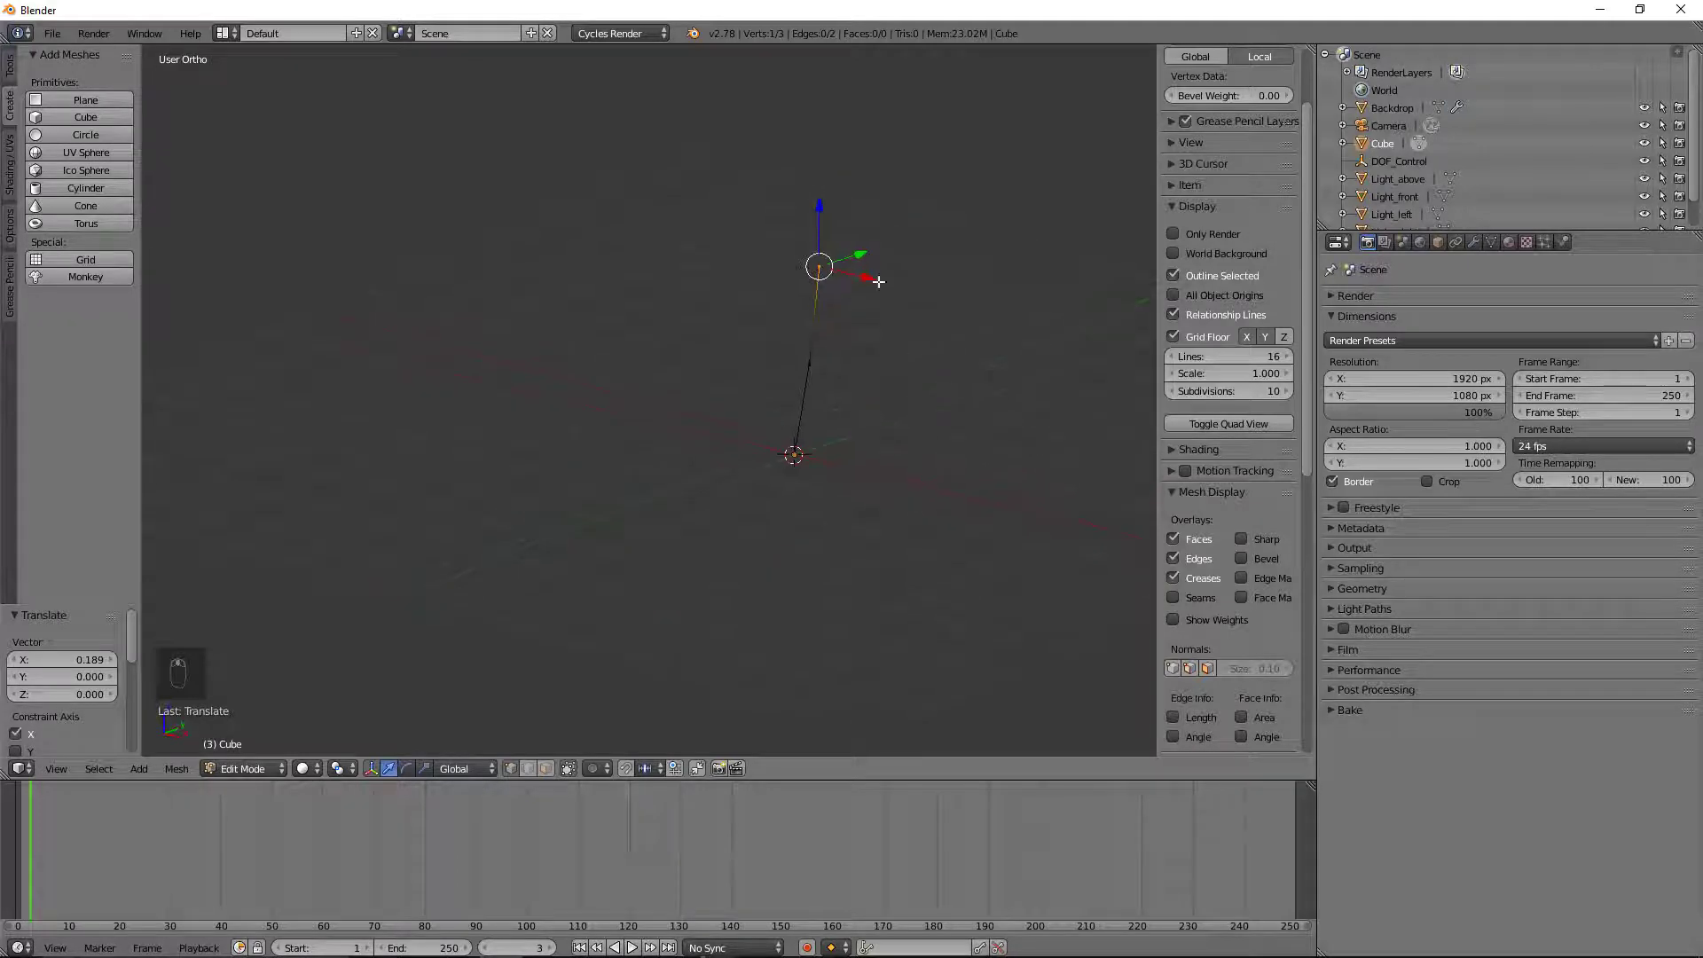
{"action": "key", "text": "e"}
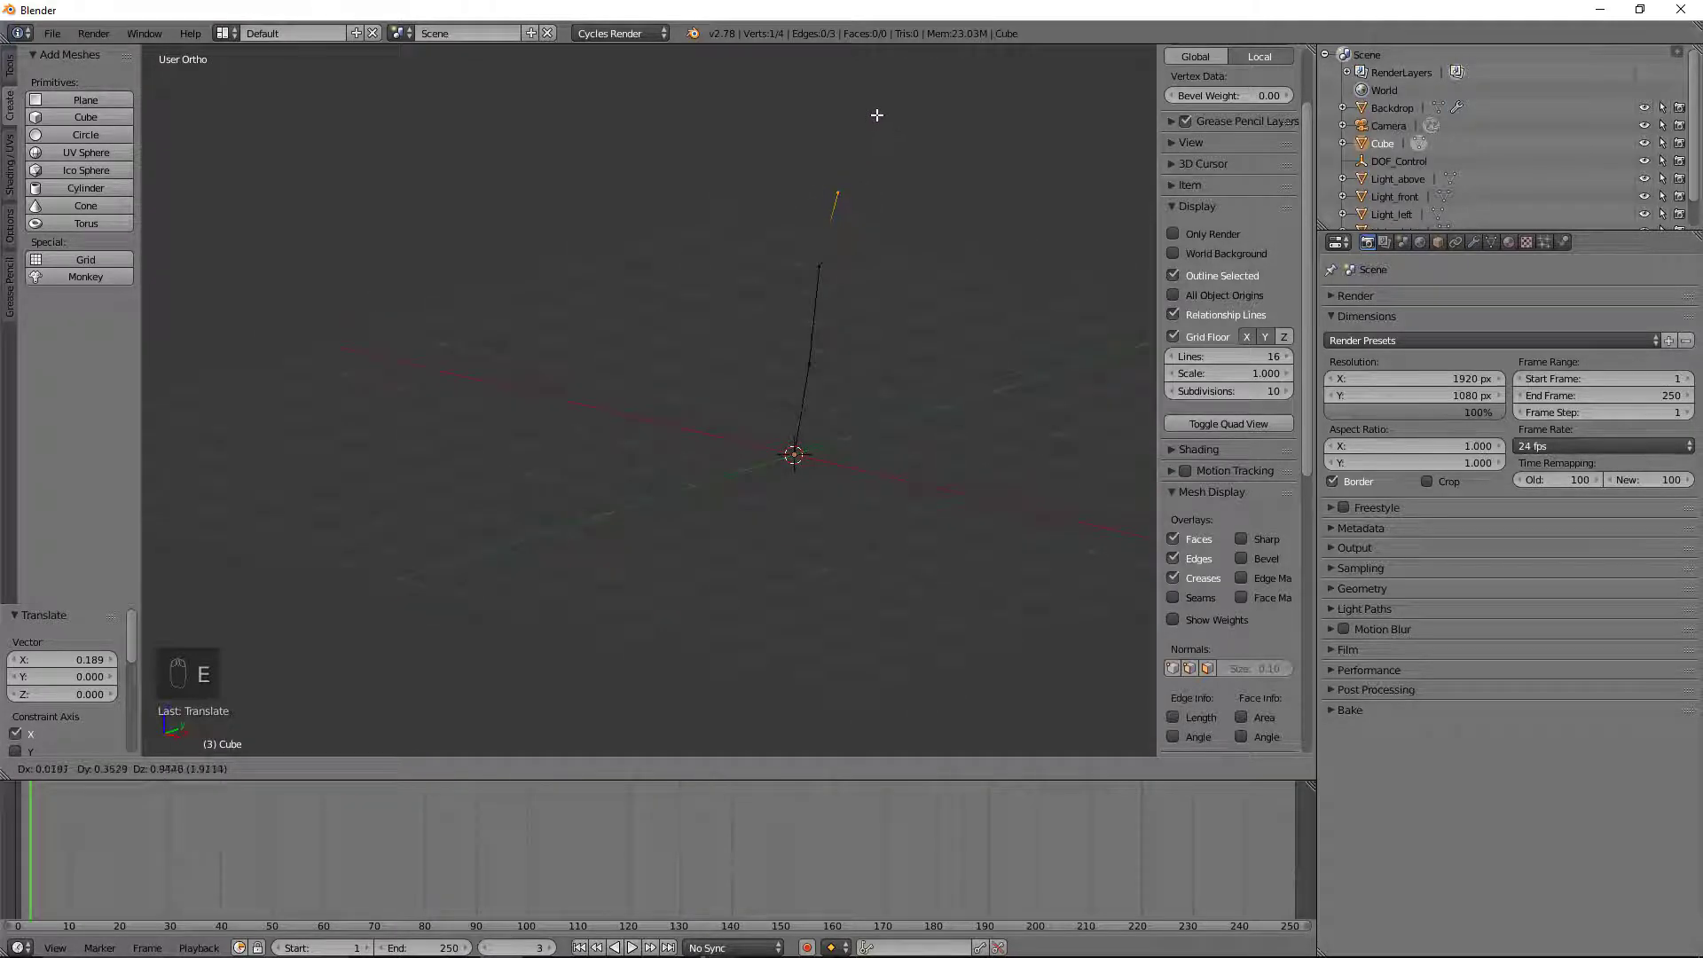
{"action": "left_click", "coordinate": [857, 124]}
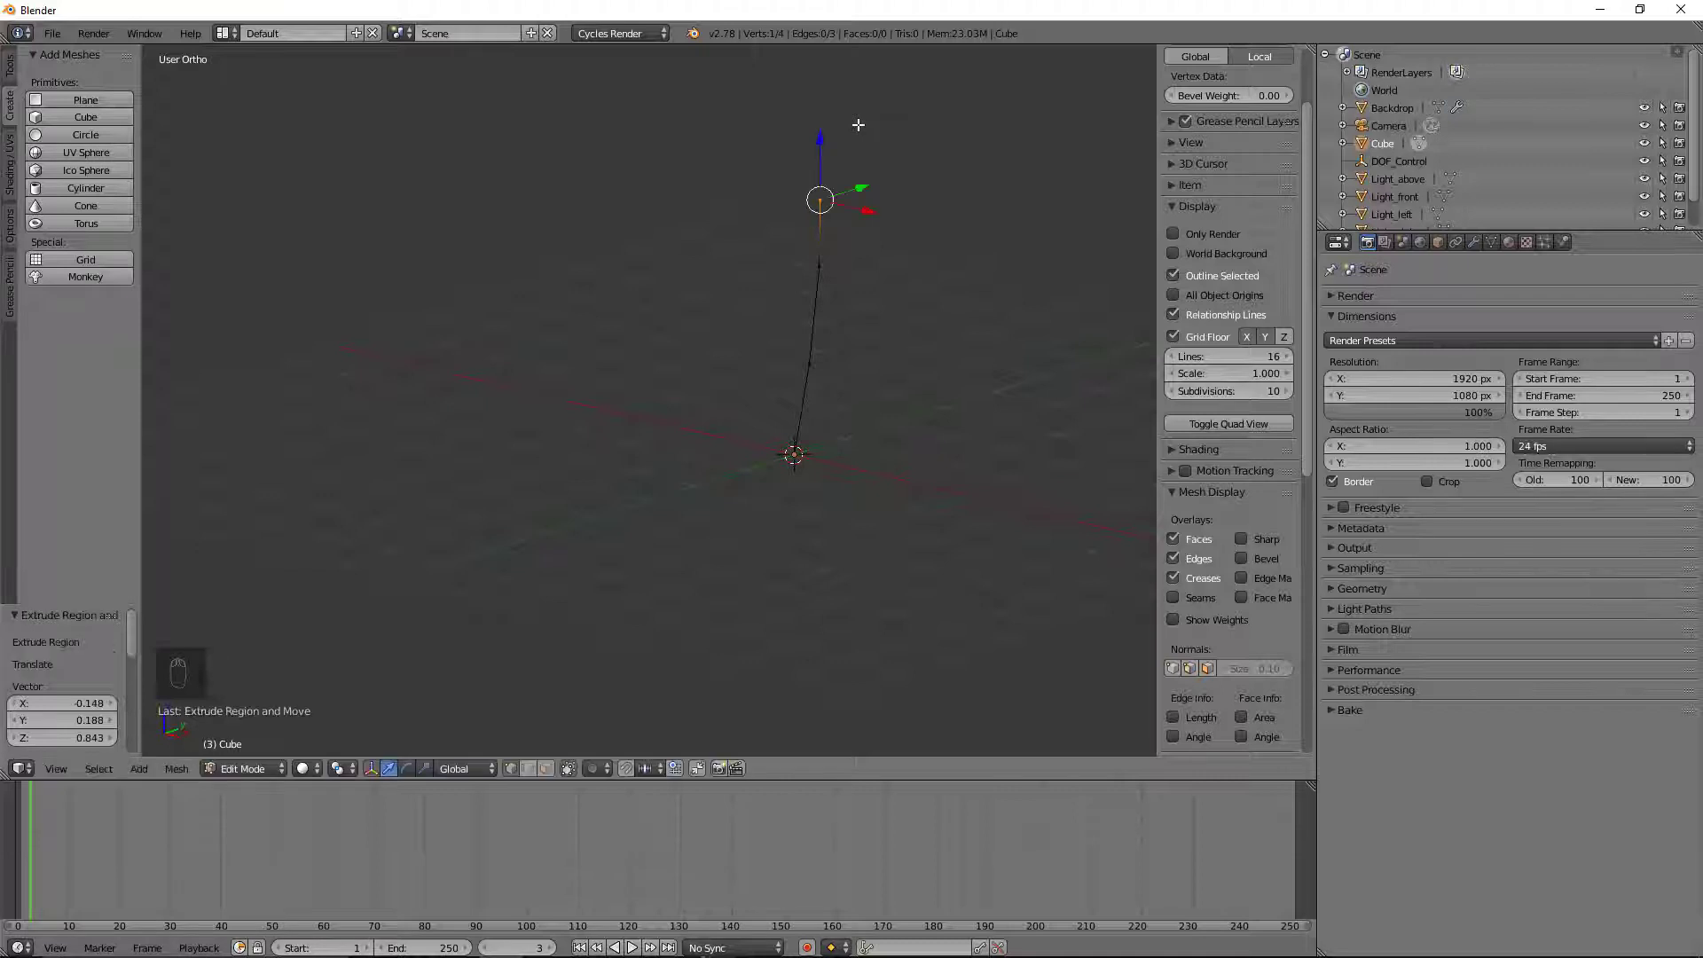
{"action": "middle_click_drag", "start_coordinate": [859, 133], "coordinate": [804, 178]}
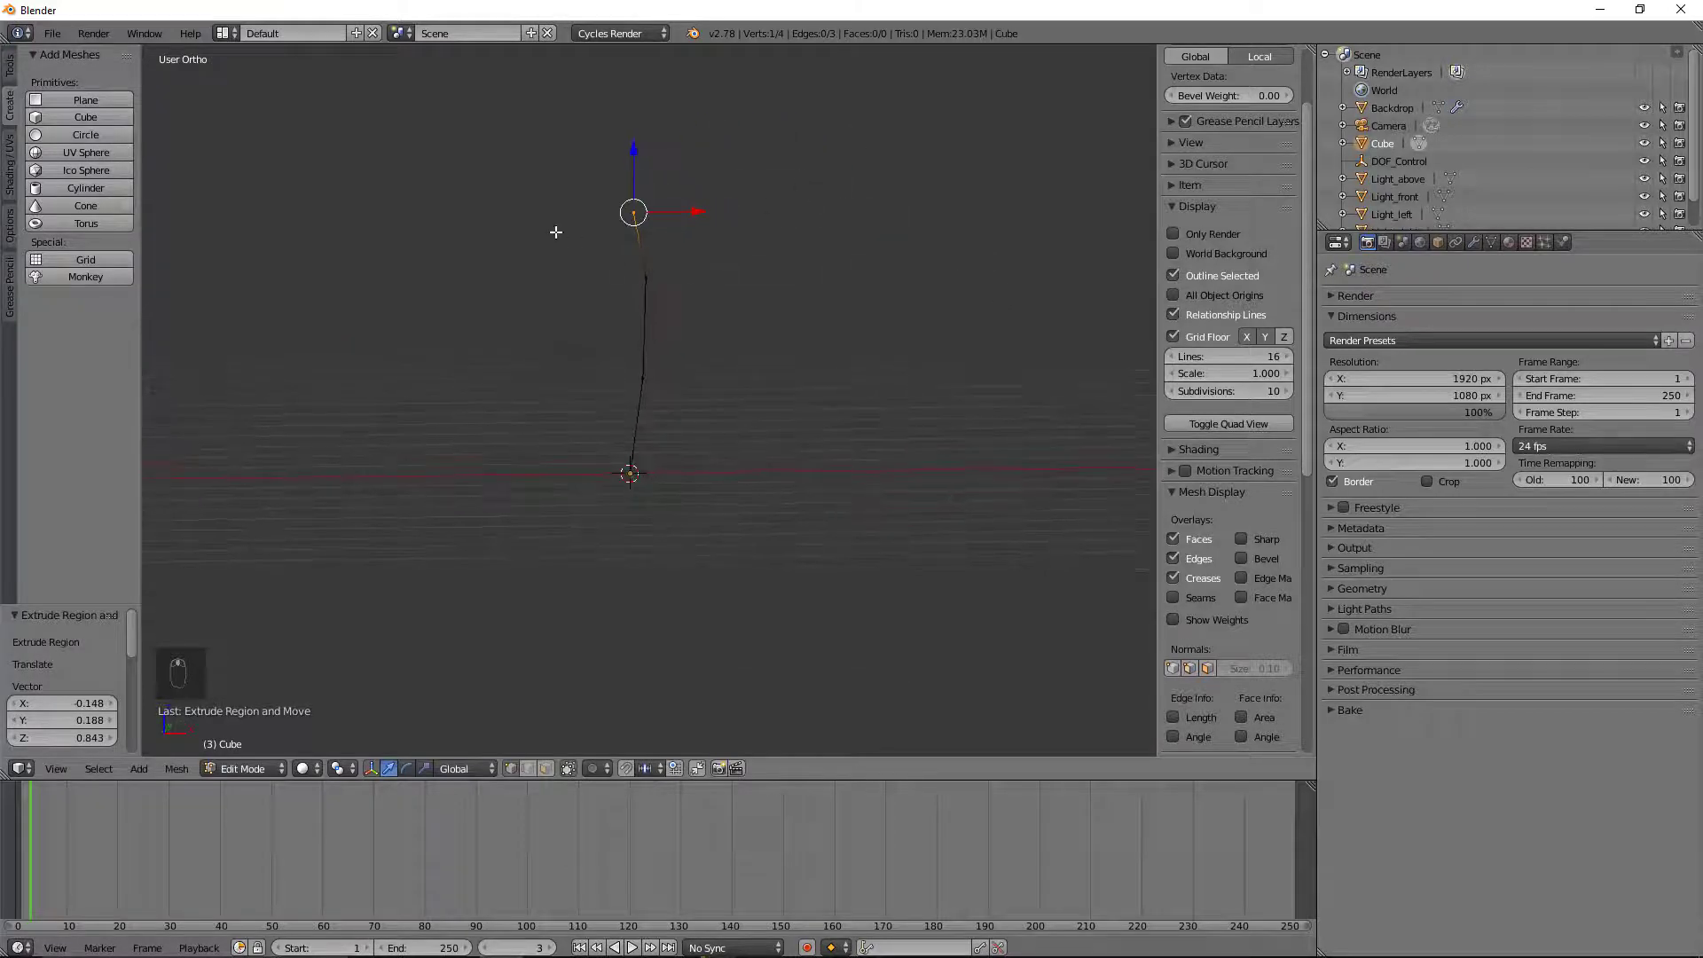
Step: Extrude a two-segment branch from the trunk's top, reaching about -1.46 and then -1.65 along X
{"action": "key", "text": "e"}
{"action": "left_click", "coordinate": [427, 154]}
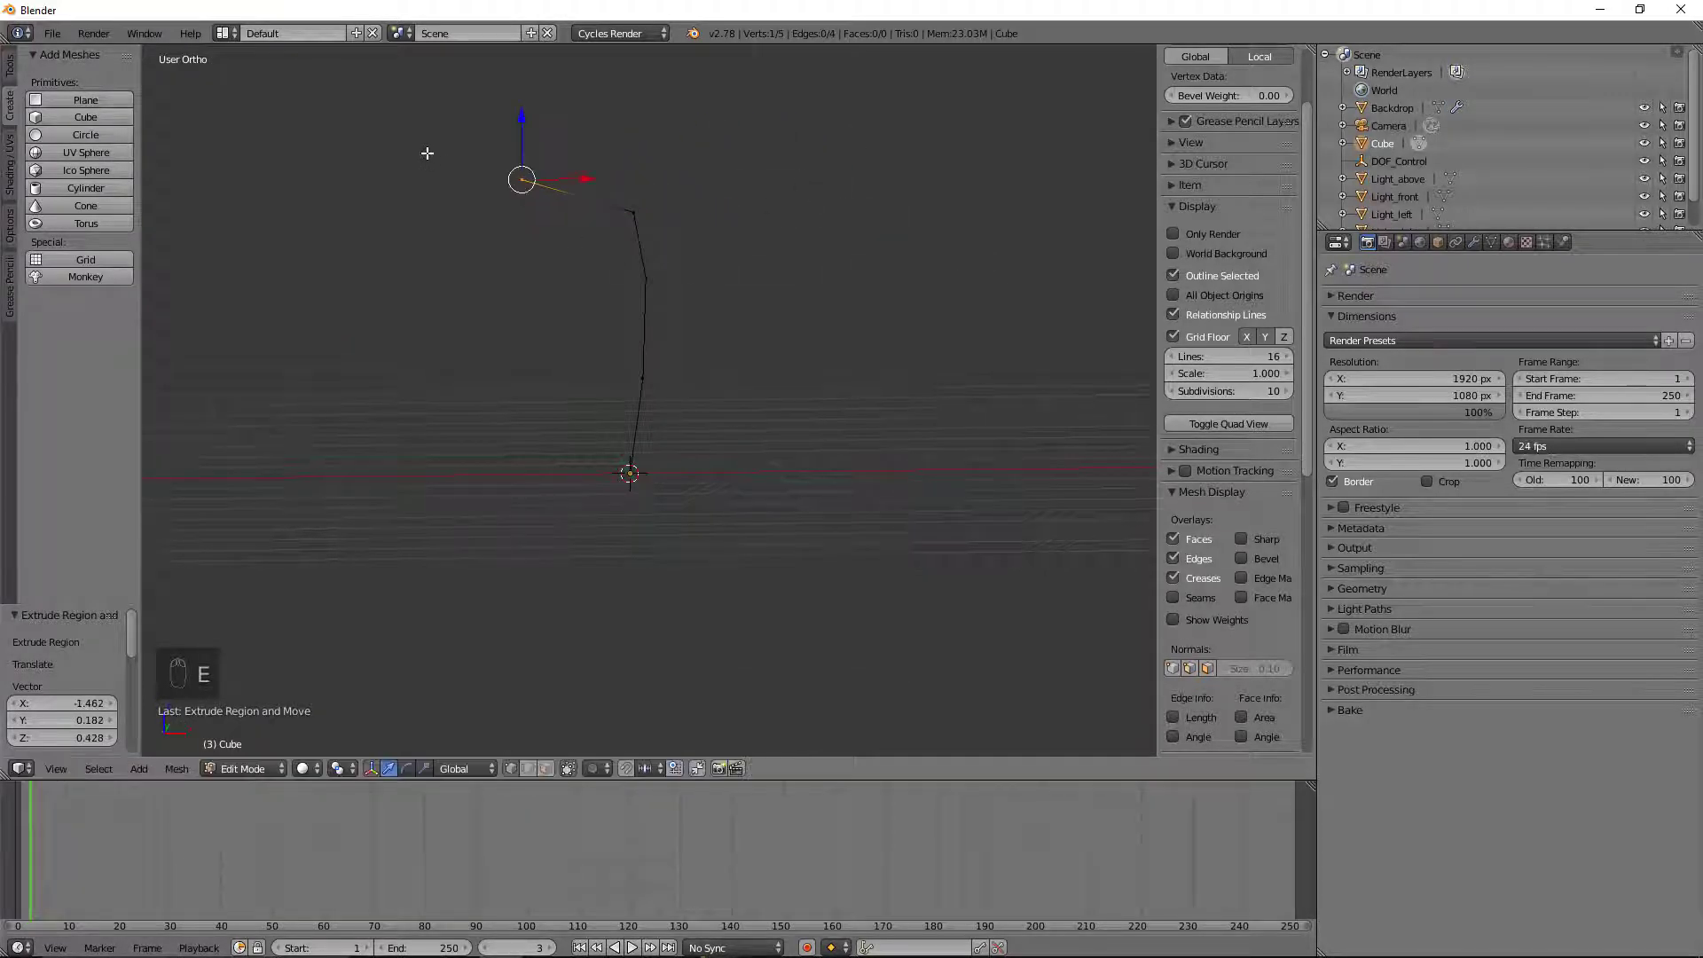
{"action": "key", "text": "e"}
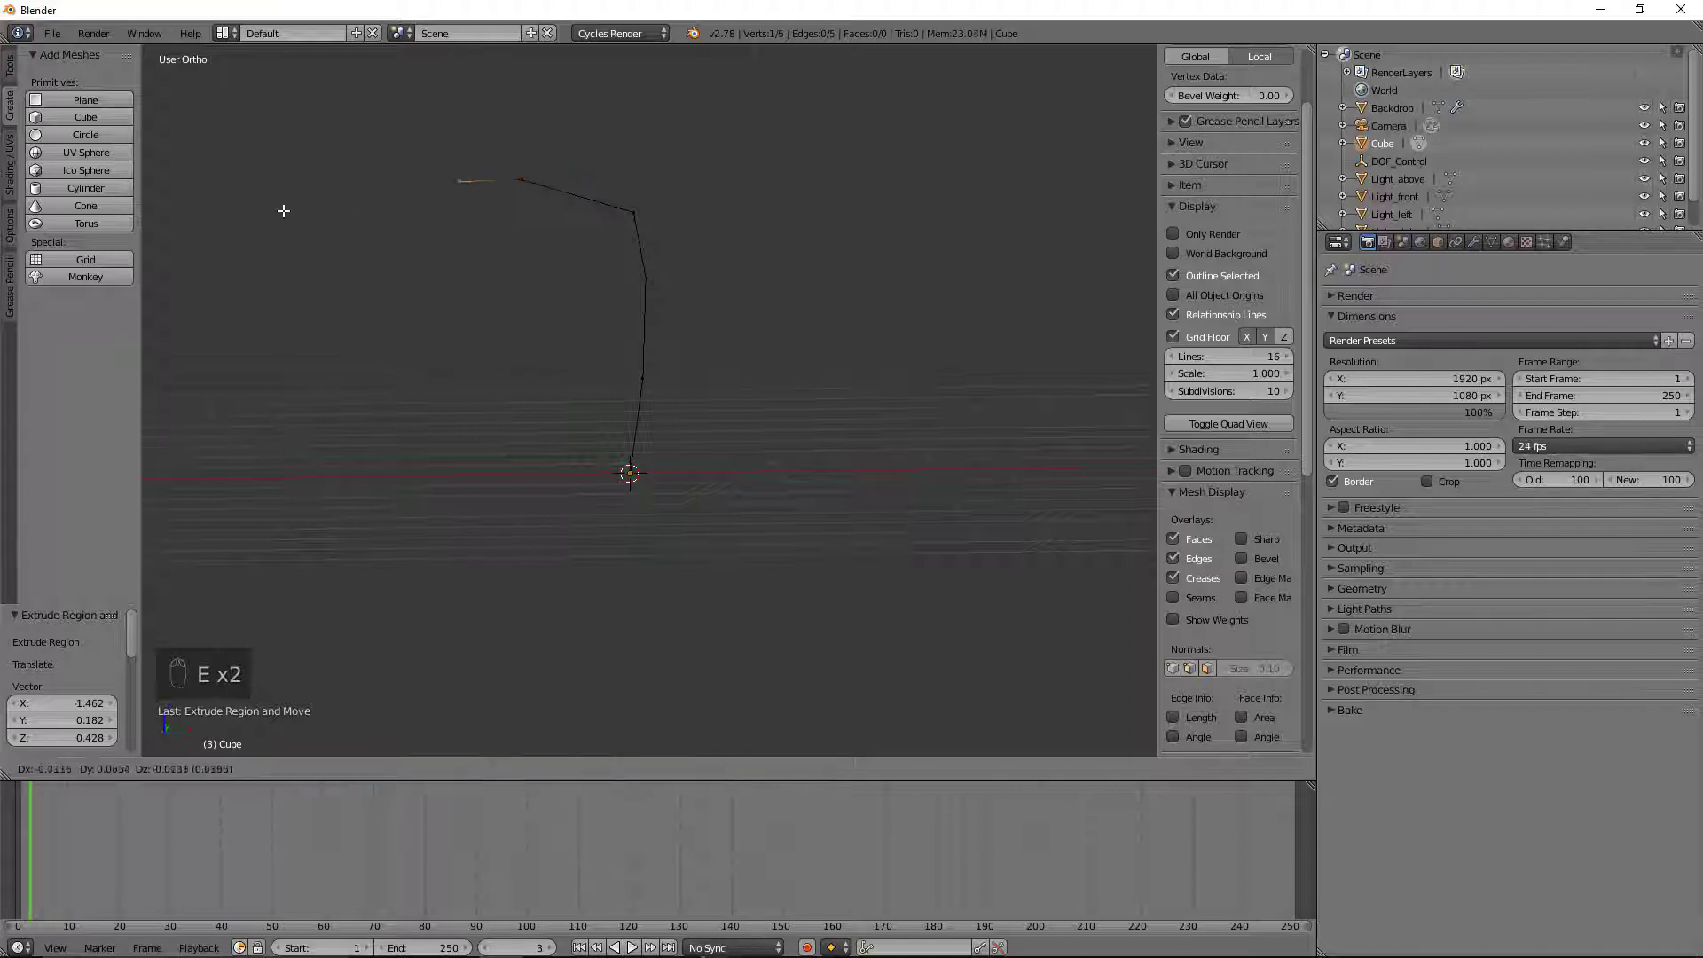
{"action": "left_click", "coordinate": [231, 202]}
Step: Extrude a second two-segment branch from the trunk's top on the opposite side, reaching about 0.82 and then 0.87 along X
{"action": "right_click", "coordinate": [632, 213]}
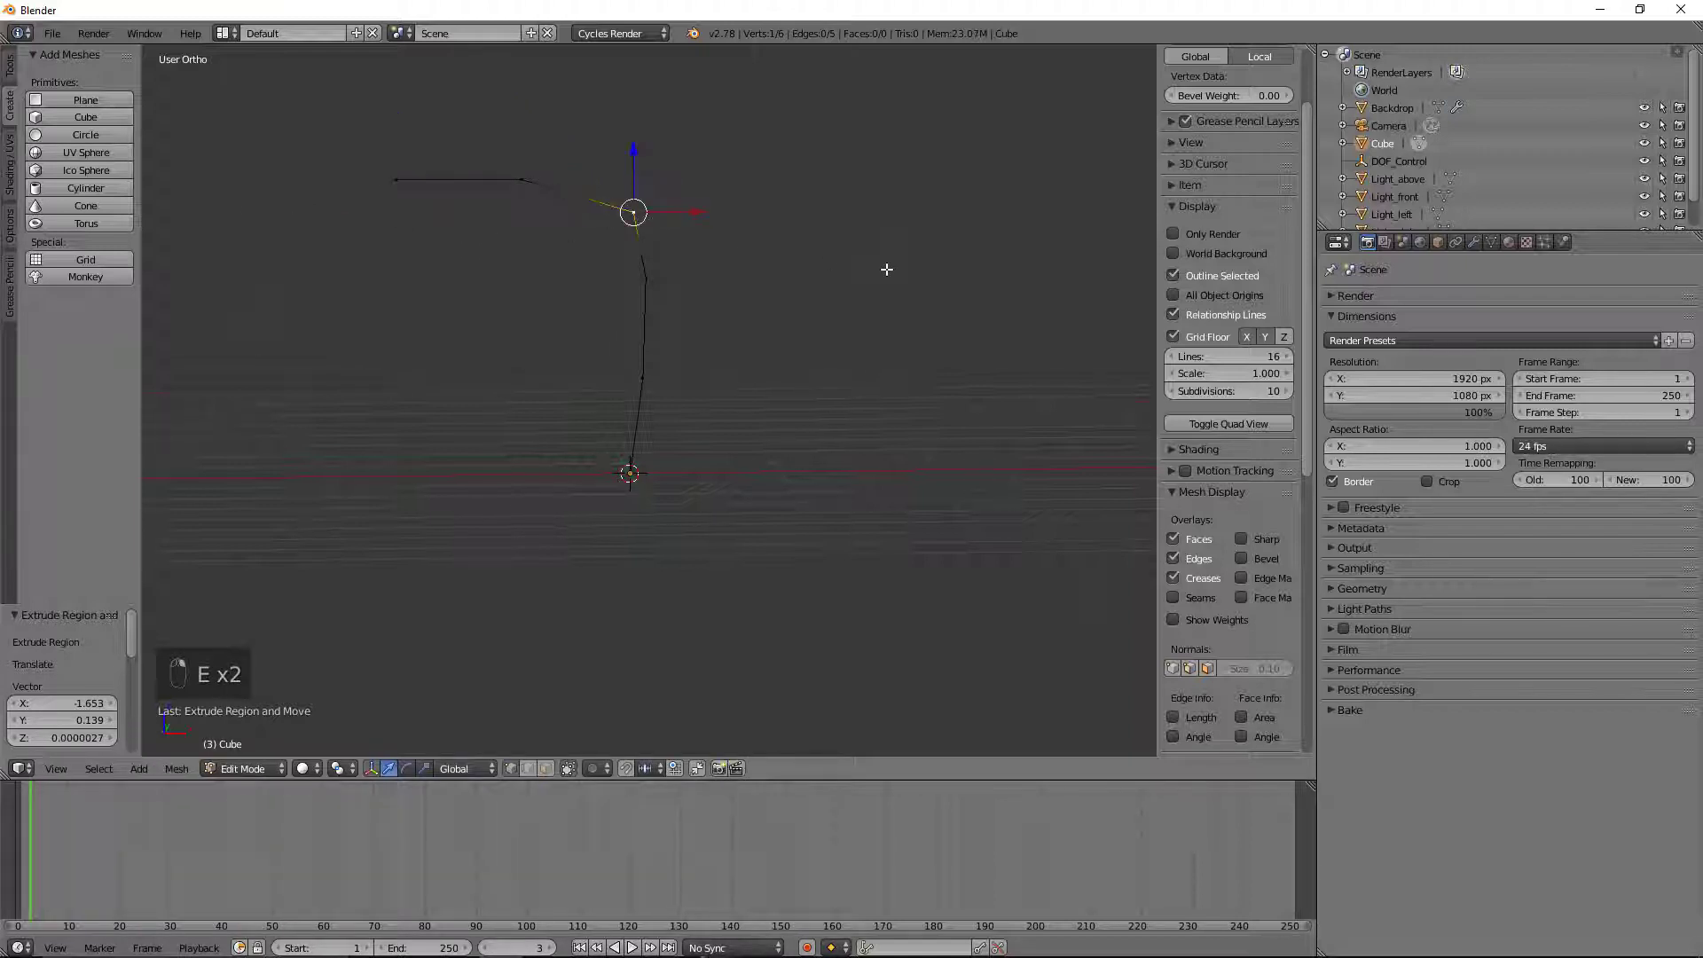
{"action": "middle_click_drag", "start_coordinate": [887, 269], "coordinate": [700, 179]}
{"action": "key", "text": "e"}
{"action": "left_click", "coordinate": [650, 222]}
{"action": "key", "text": "e"}
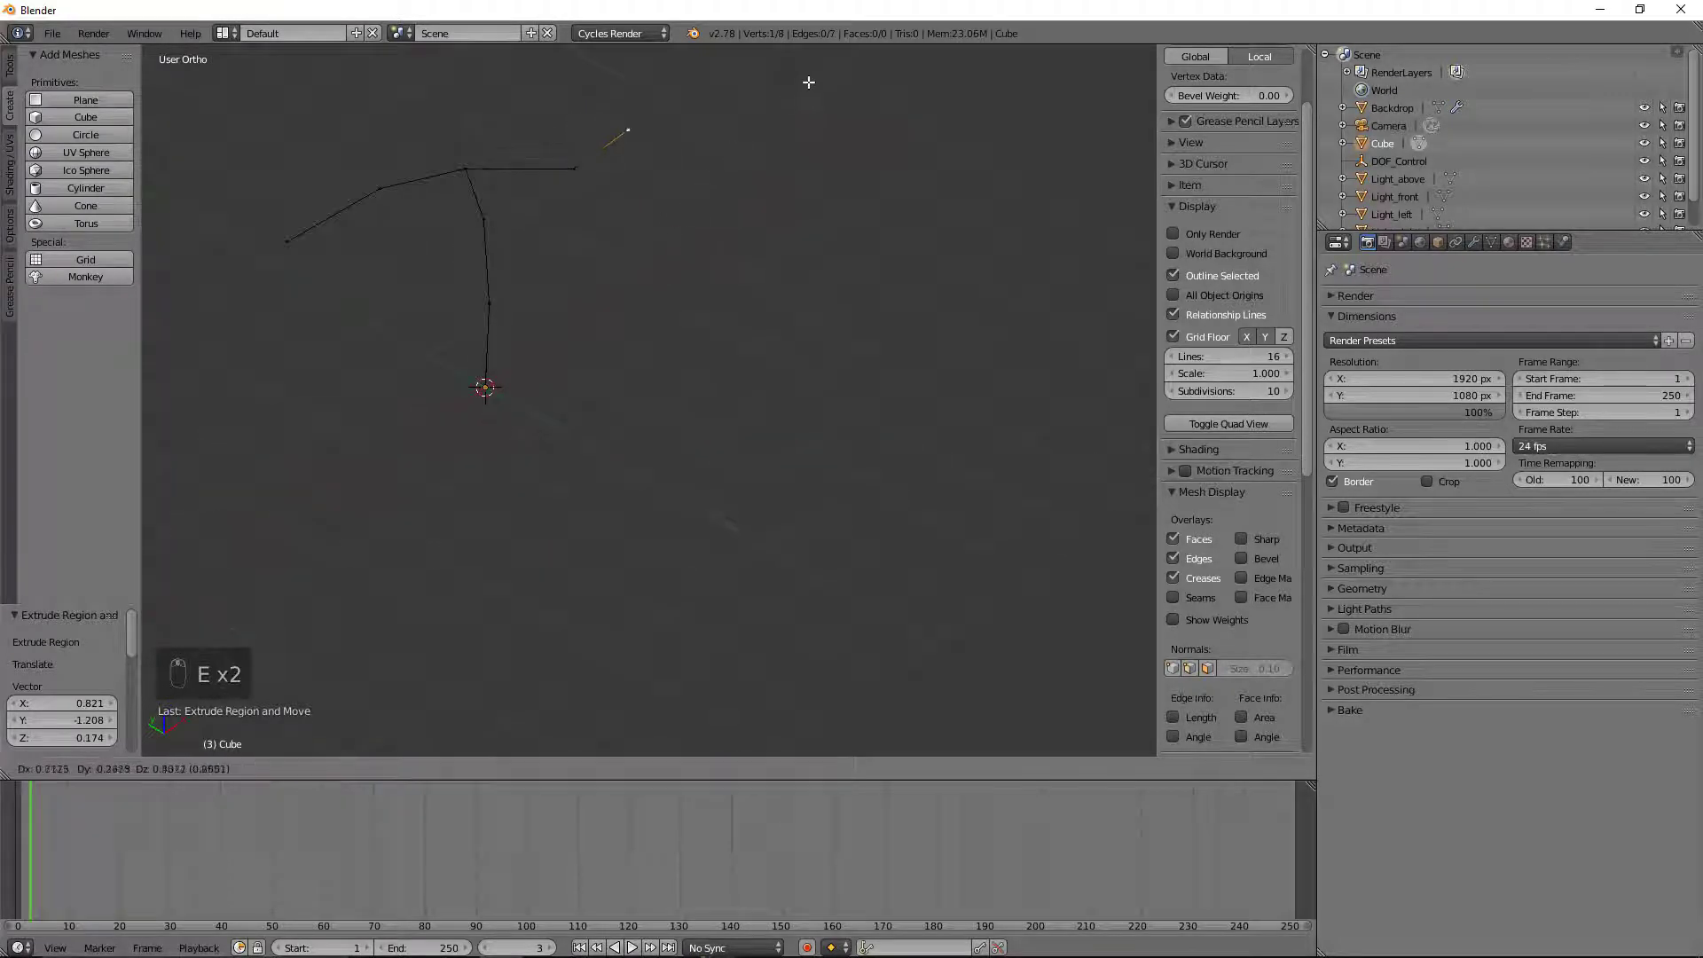
{"action": "left_click", "coordinate": [825, 80]}
{"action": "middle_click_drag", "start_coordinate": [870, 267], "coordinate": [821, 242]}
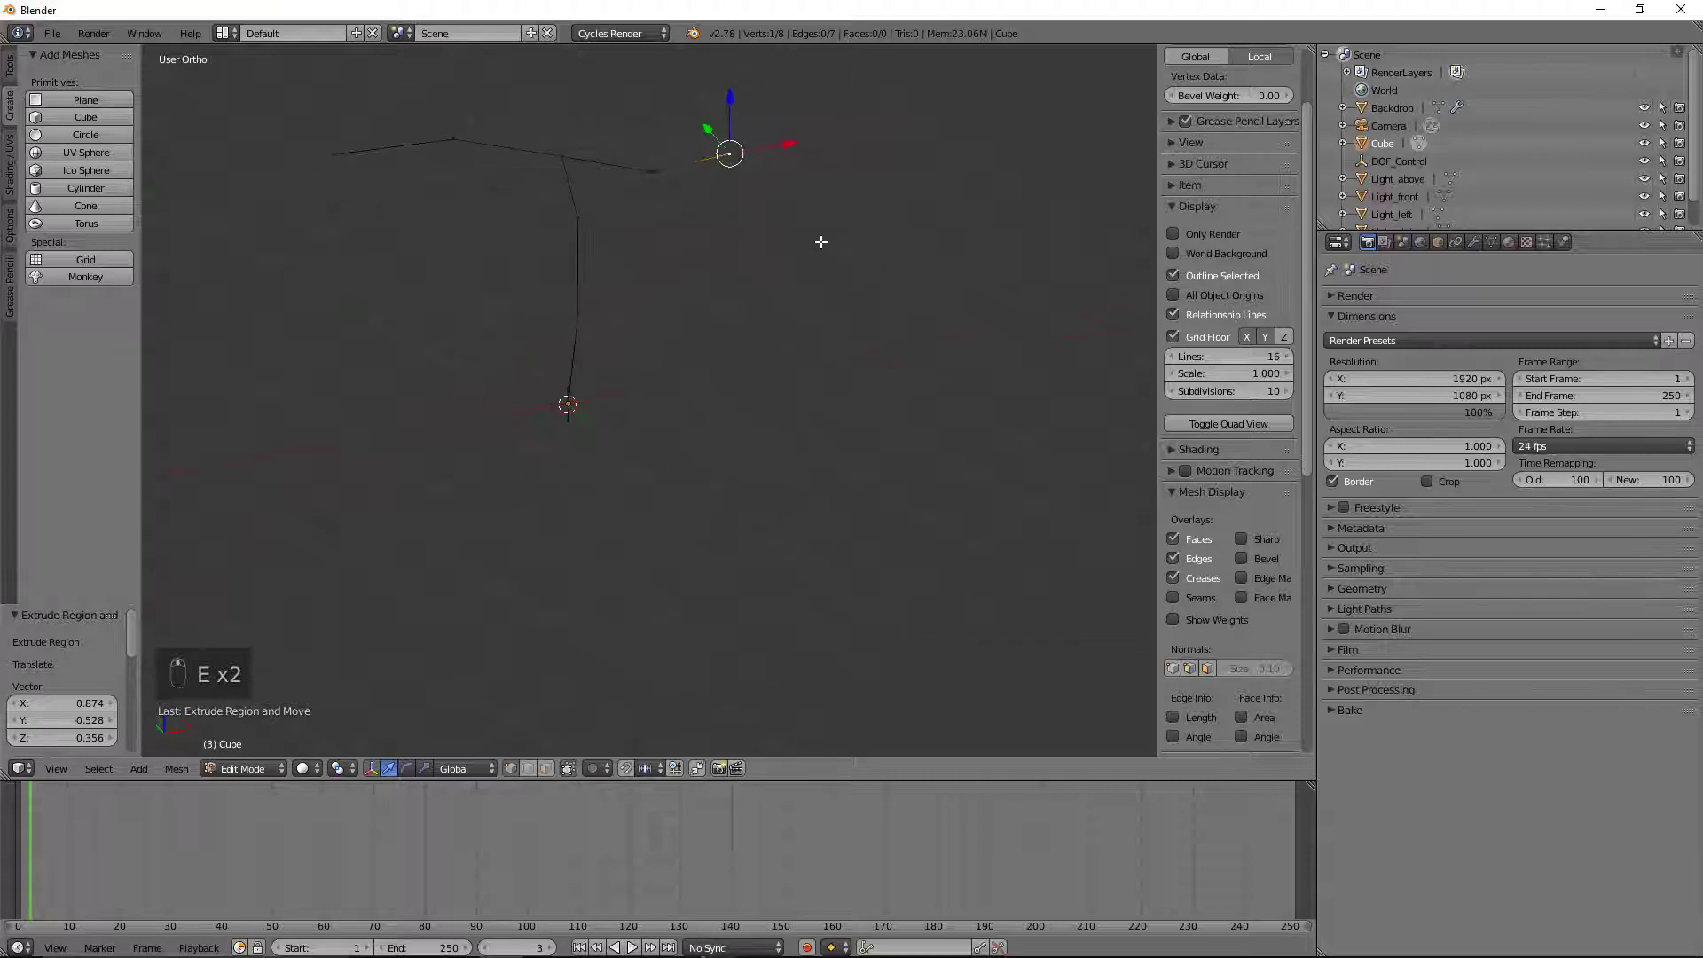
Step: Extrude a third branch from the trunk's top, about 1.22 along X and 0.84 along Y, and add a second segment to it
{"action": "middle_click_drag", "start_coordinate": [810, 361], "coordinate": [935, 426]}
{"action": "key", "text": "e"}
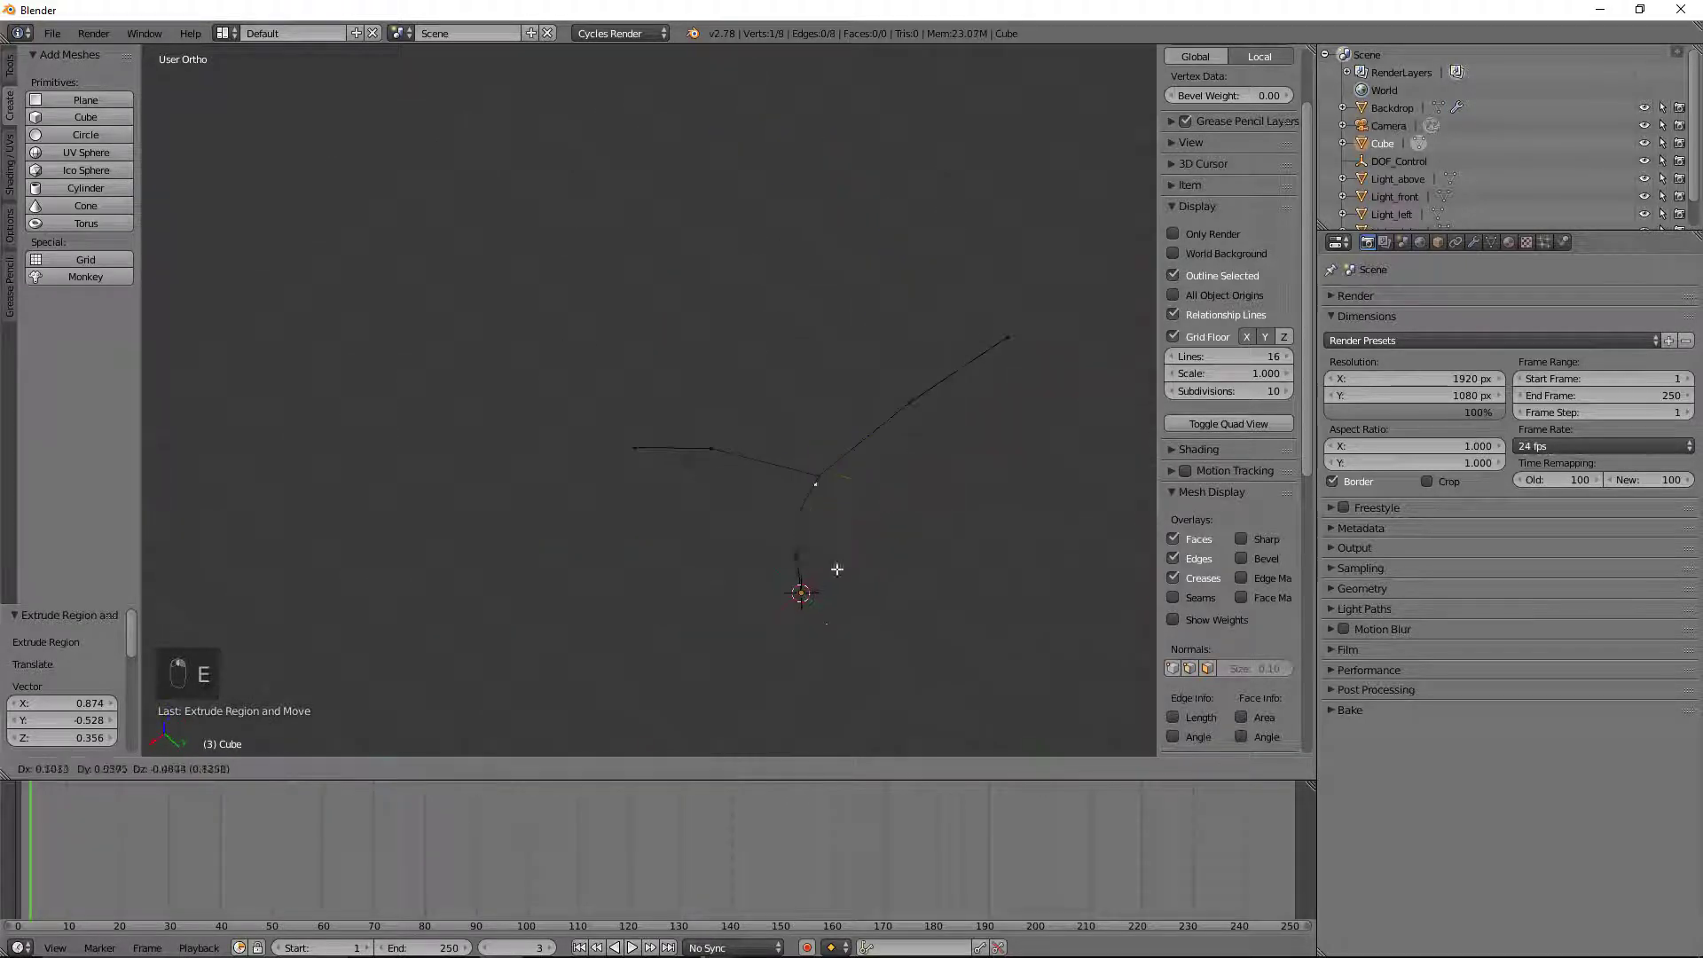
{"action": "left_click", "coordinate": [829, 639]}
{"action": "middle_click_drag", "start_coordinate": [851, 636], "coordinate": [754, 601]}
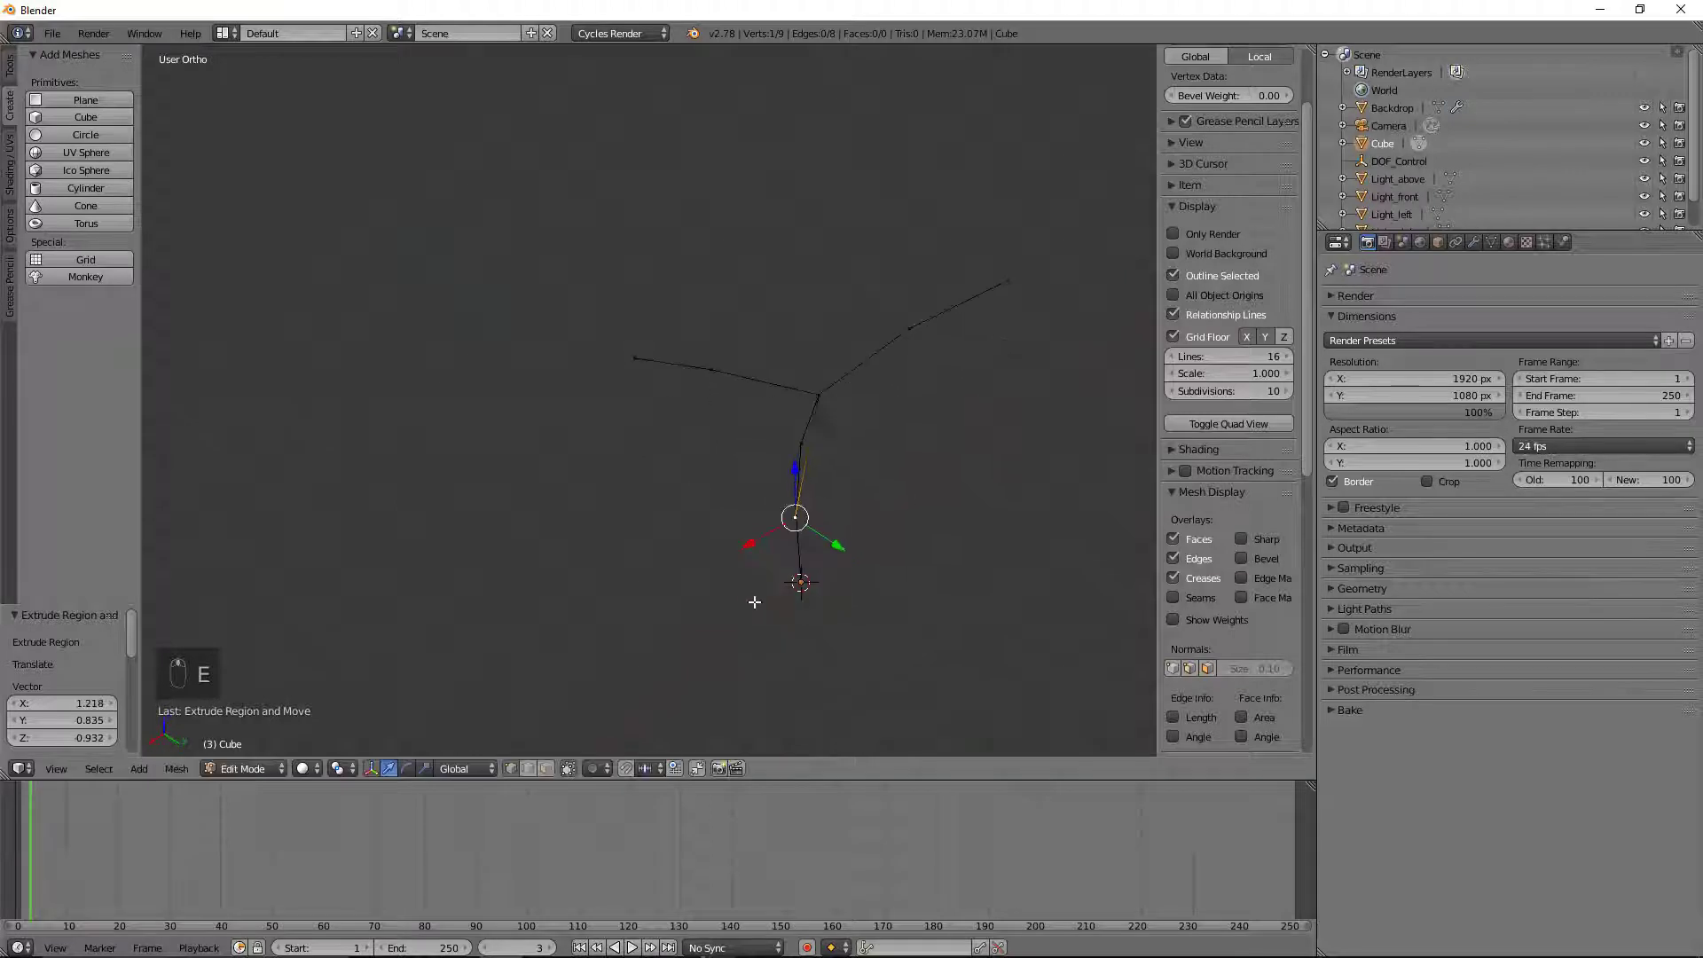
{"action": "key", "text": "e"}
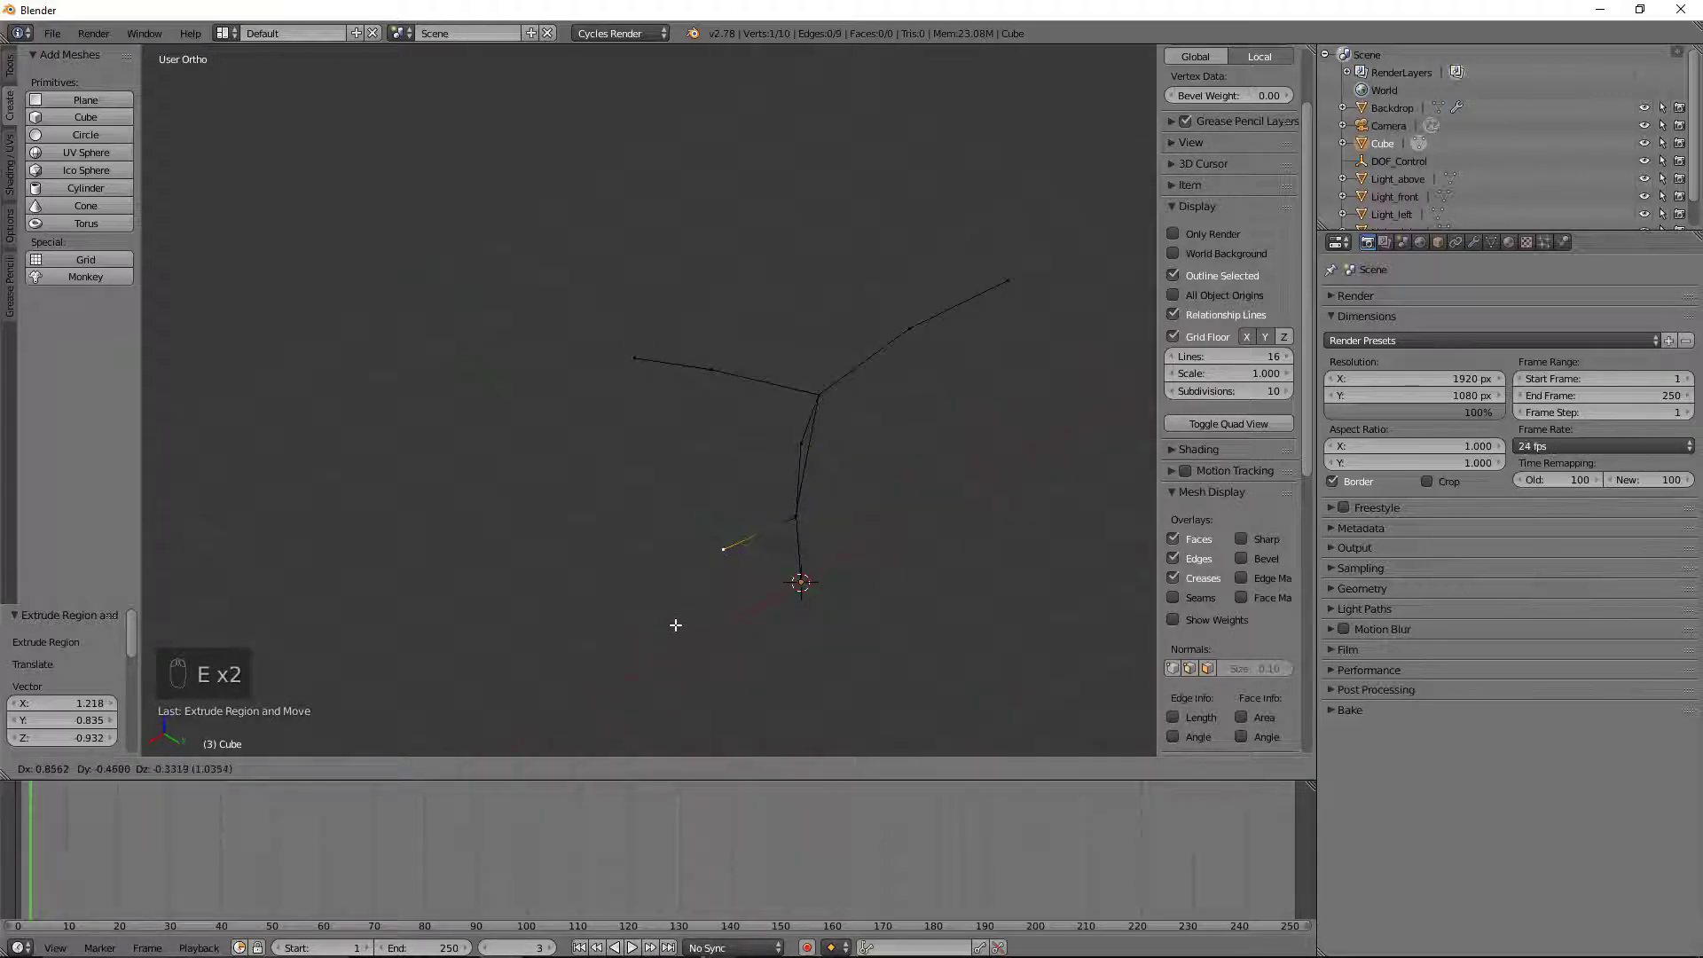
{"action": "left_click", "coordinate": [676, 625]}
Step: Fork the end of the third branch by extruding two tips, one about 0.42 up and one about 0.65 down in Z
{"action": "key", "text": "e"}
{"action": "left_click", "coordinate": [588, 549]}
{"action": "right_click", "coordinate": [720, 550]}
{"action": "key", "text": "e"}
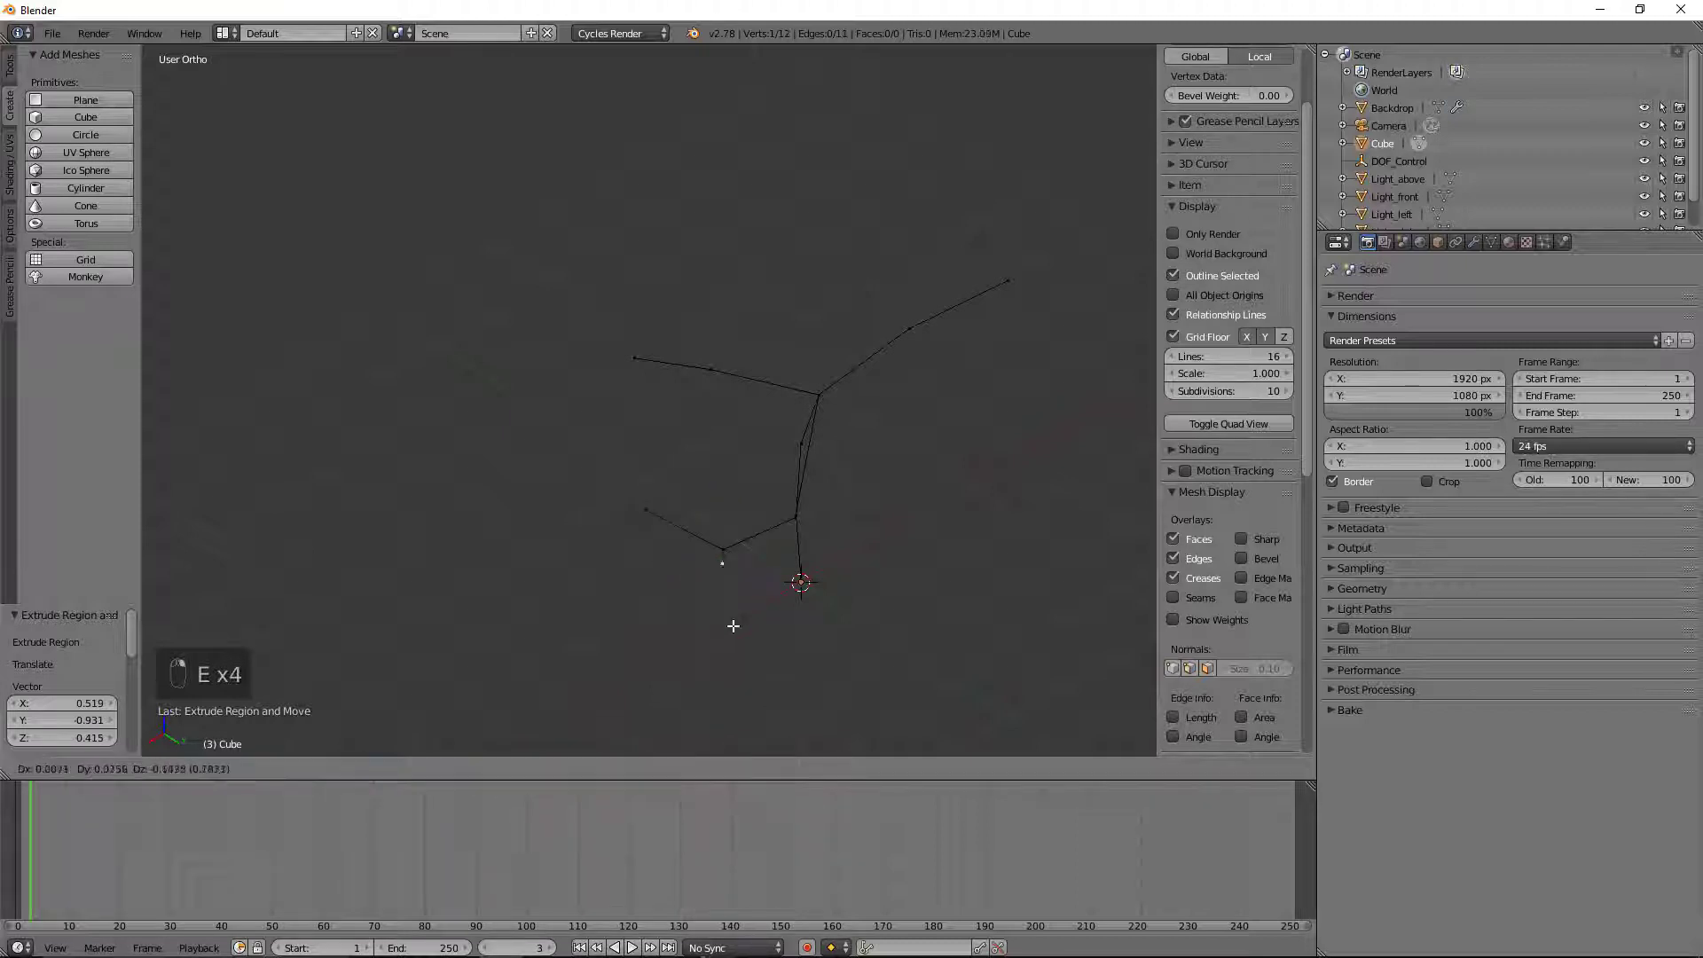
{"action": "left_click", "coordinate": [744, 664]}
{"action": "middle_click_drag", "start_coordinate": [743, 663], "coordinate": [897, 594]}
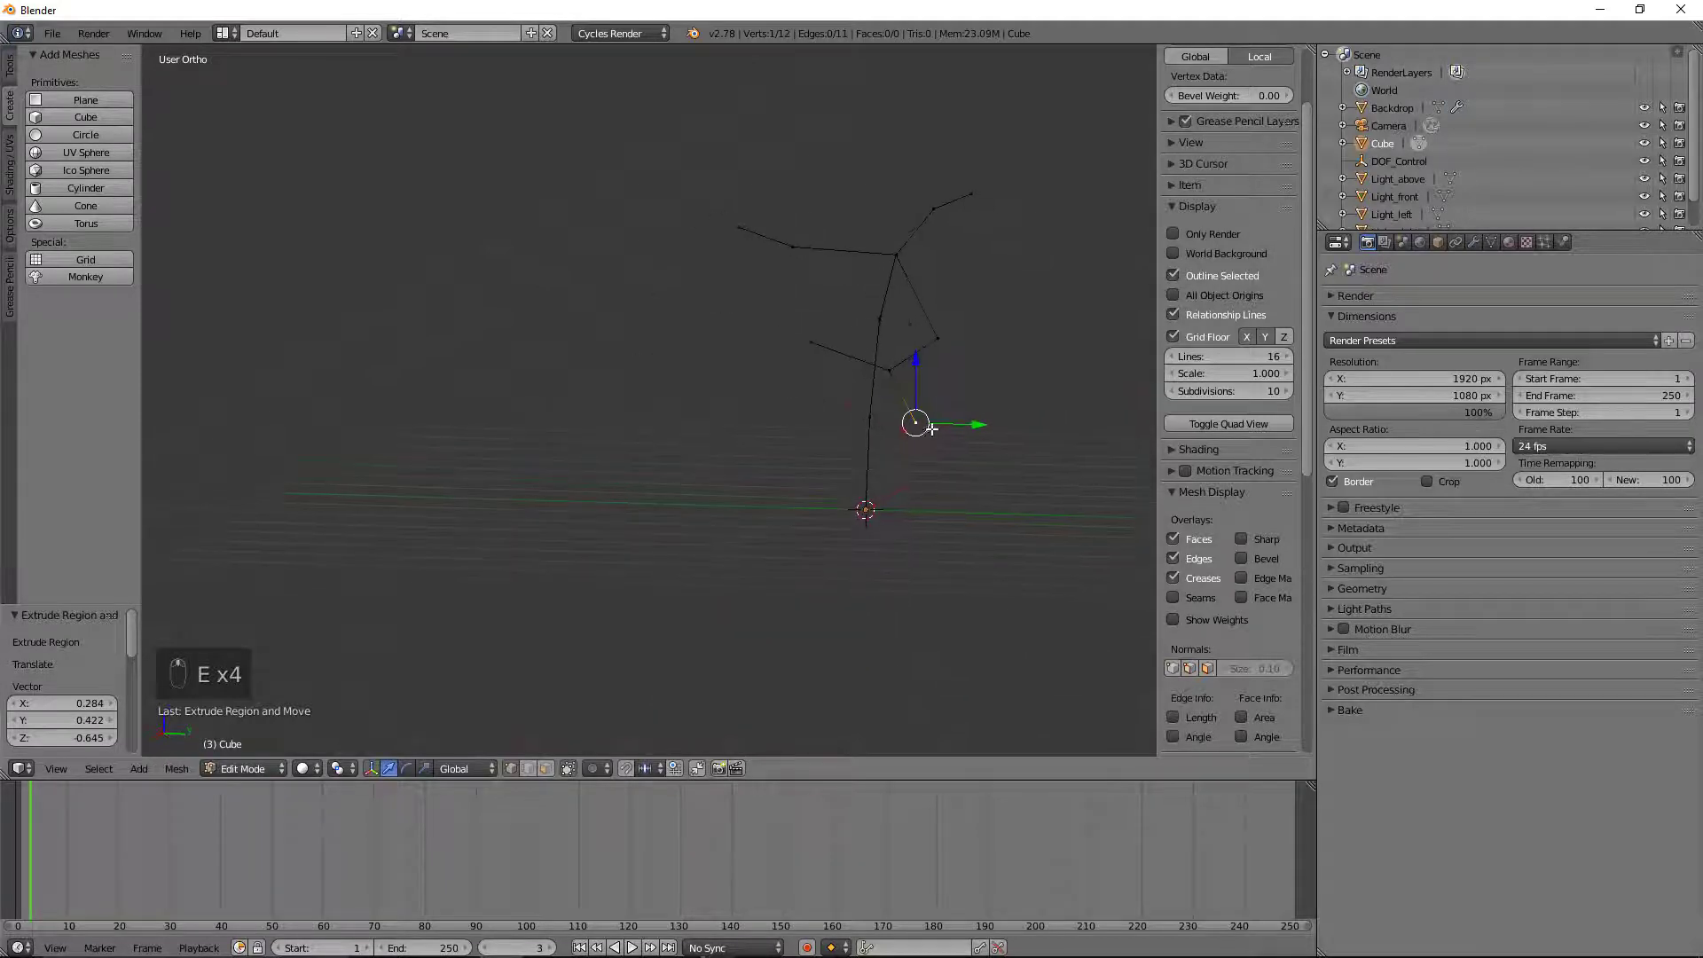
Step: Raise the vertex between the trunk and the fork on the third branch by about 1.17 along Z
{"action": "right_click", "coordinate": [889, 369]}
{"action": "right_click", "coordinate": [937, 337]}
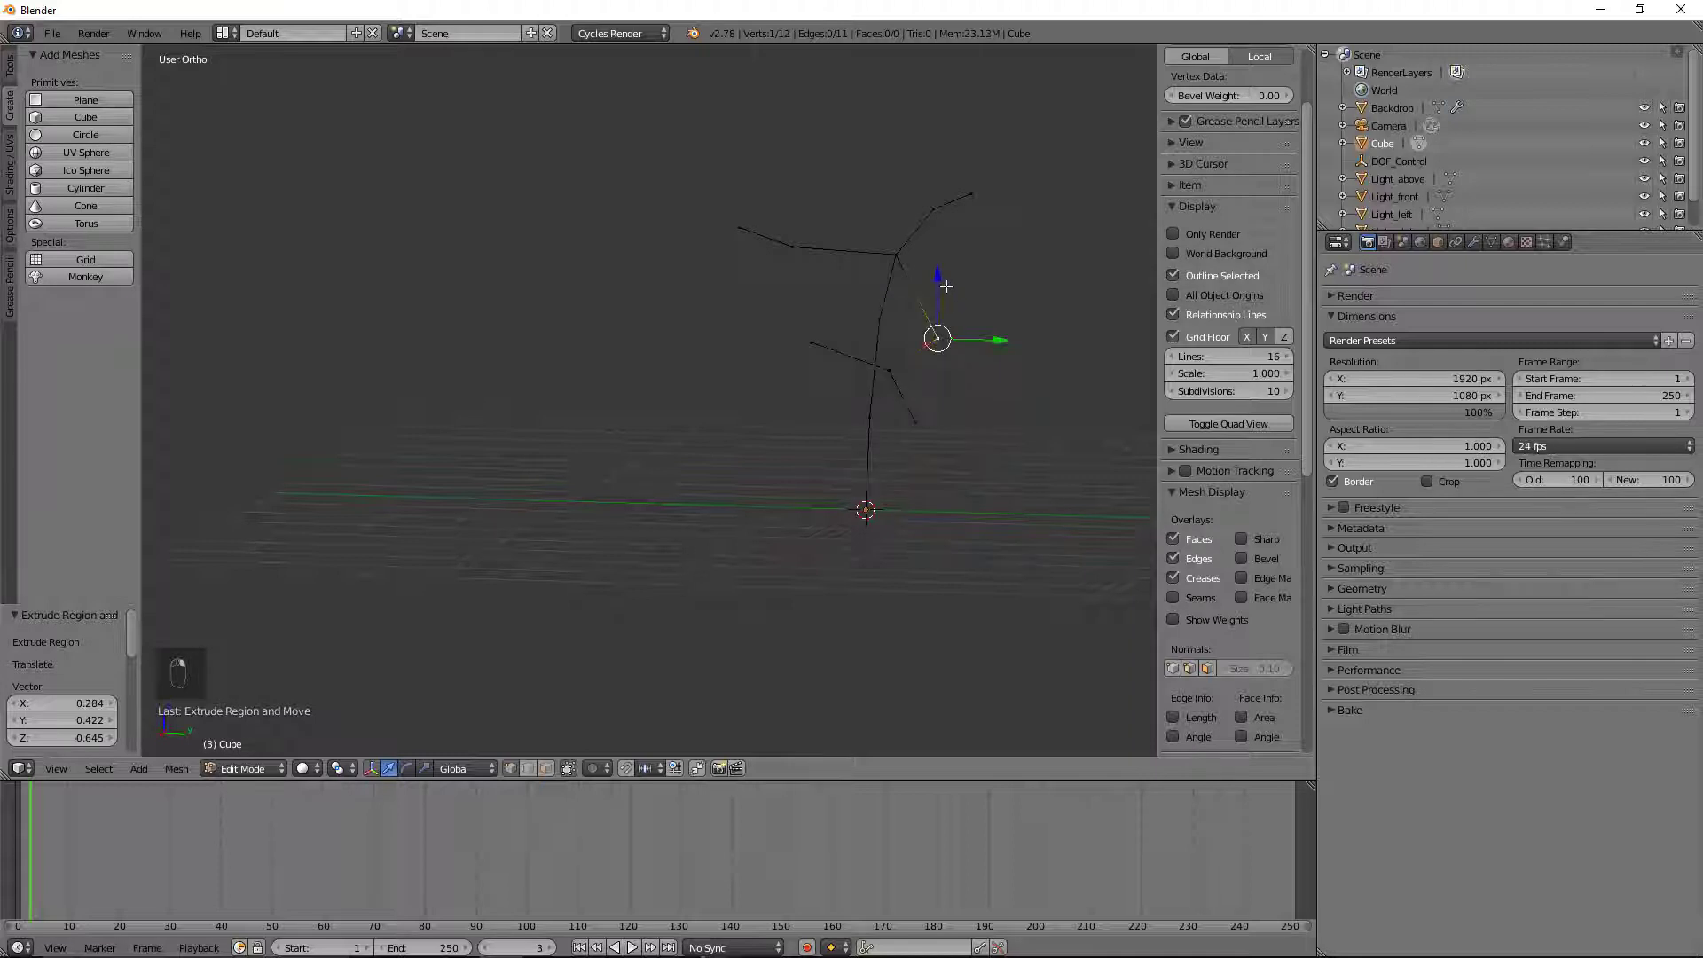
{"action": "left_click_drag", "start_coordinate": [945, 285], "coordinate": [949, 200]}
Step: Select the fork vertex with its two tips and raise them about 1.97 along Z
{"action": "right_click", "coordinate": [887, 368]}
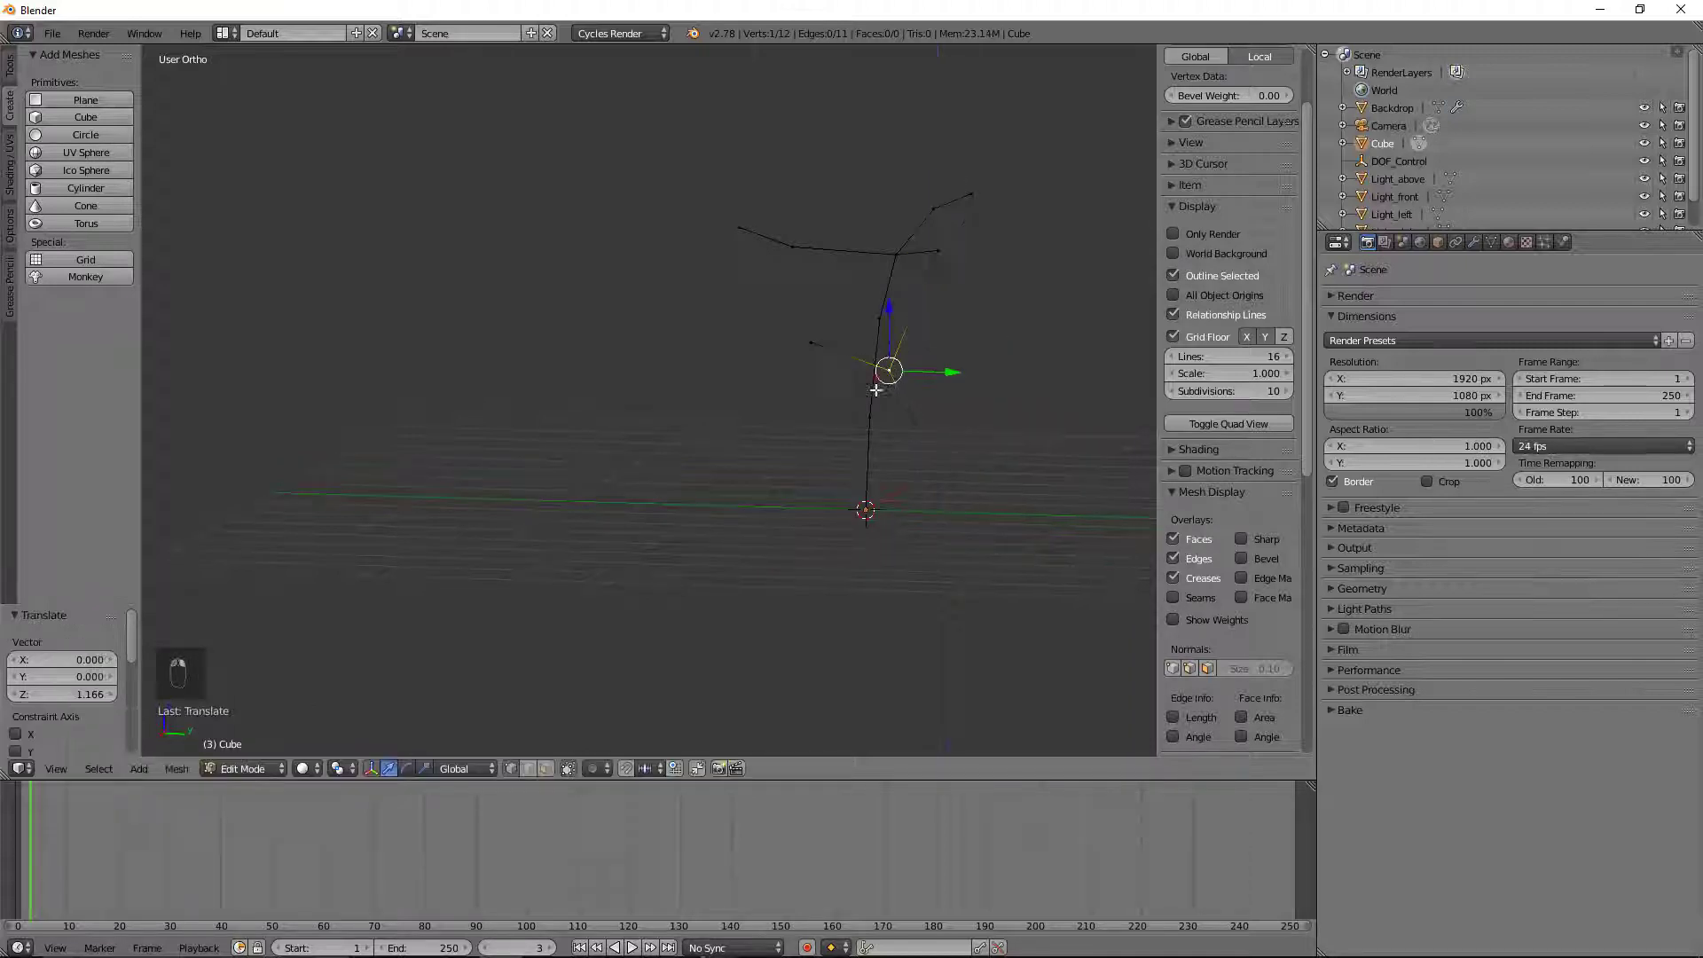
{"action": "right_click", "coordinate": [811, 342], "text": "shift"}
{"action": "right_click", "coordinate": [915, 422], "text": "shift"}
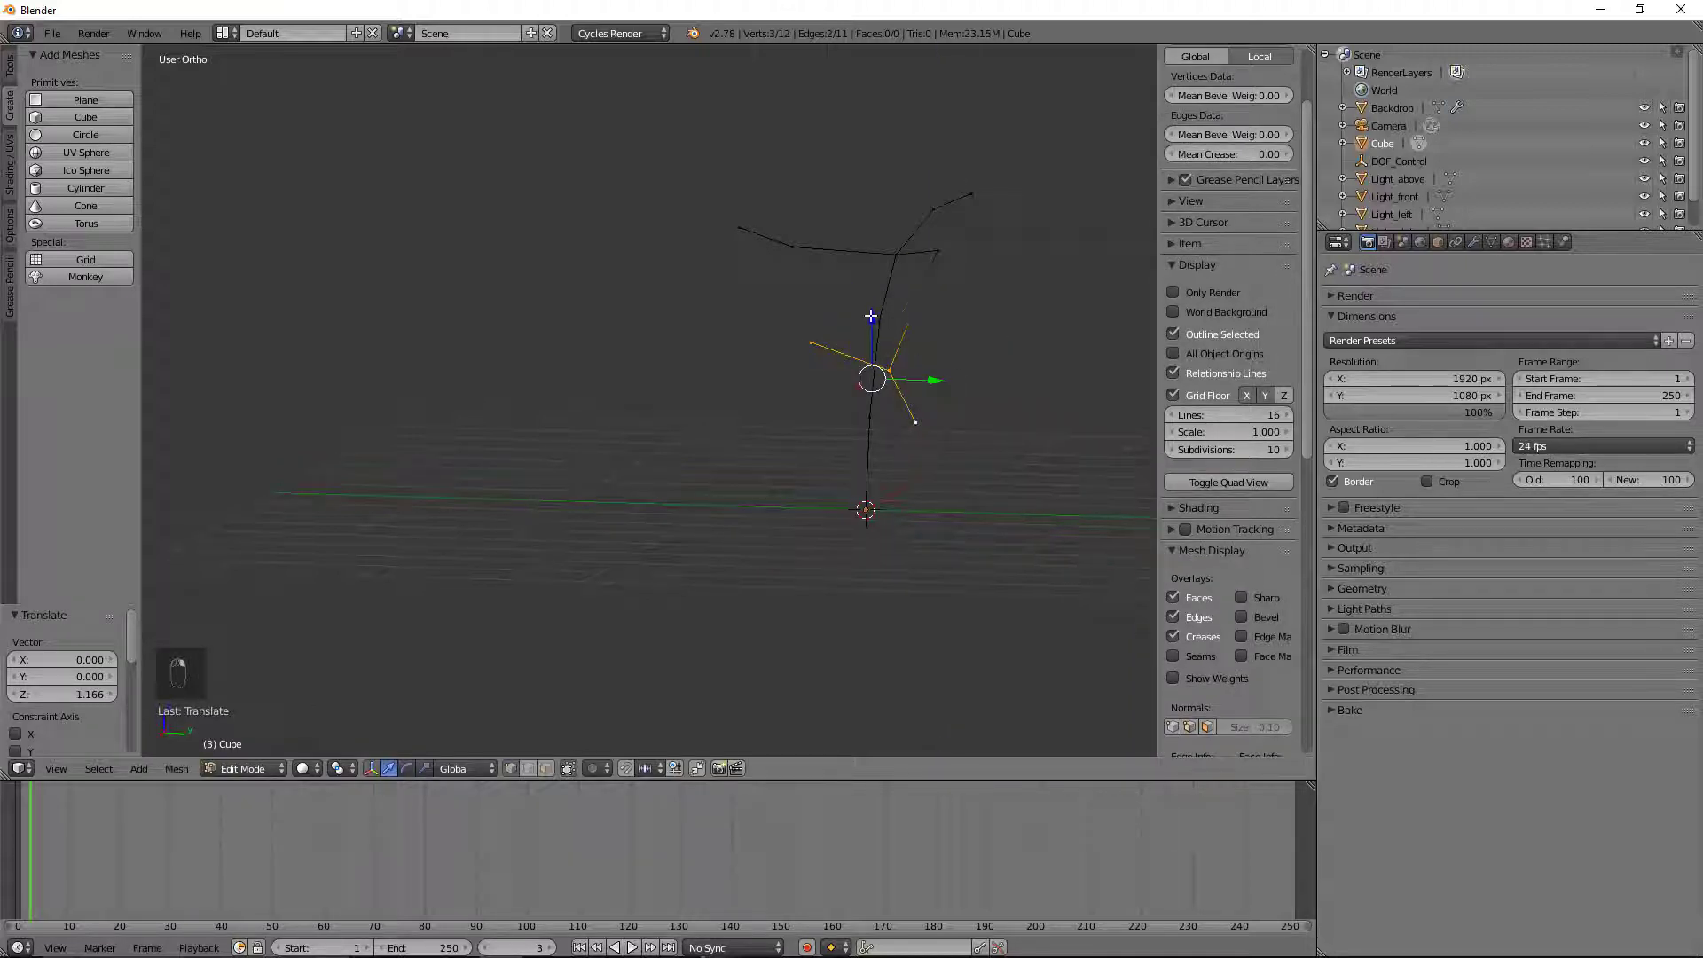
{"action": "left_click_drag", "start_coordinate": [872, 316], "coordinate": [876, 169]}
Step: Raise the fork's lower tip along Z and shift it about 0.08 along Y
{"action": "right_click", "coordinate": [913, 272]}
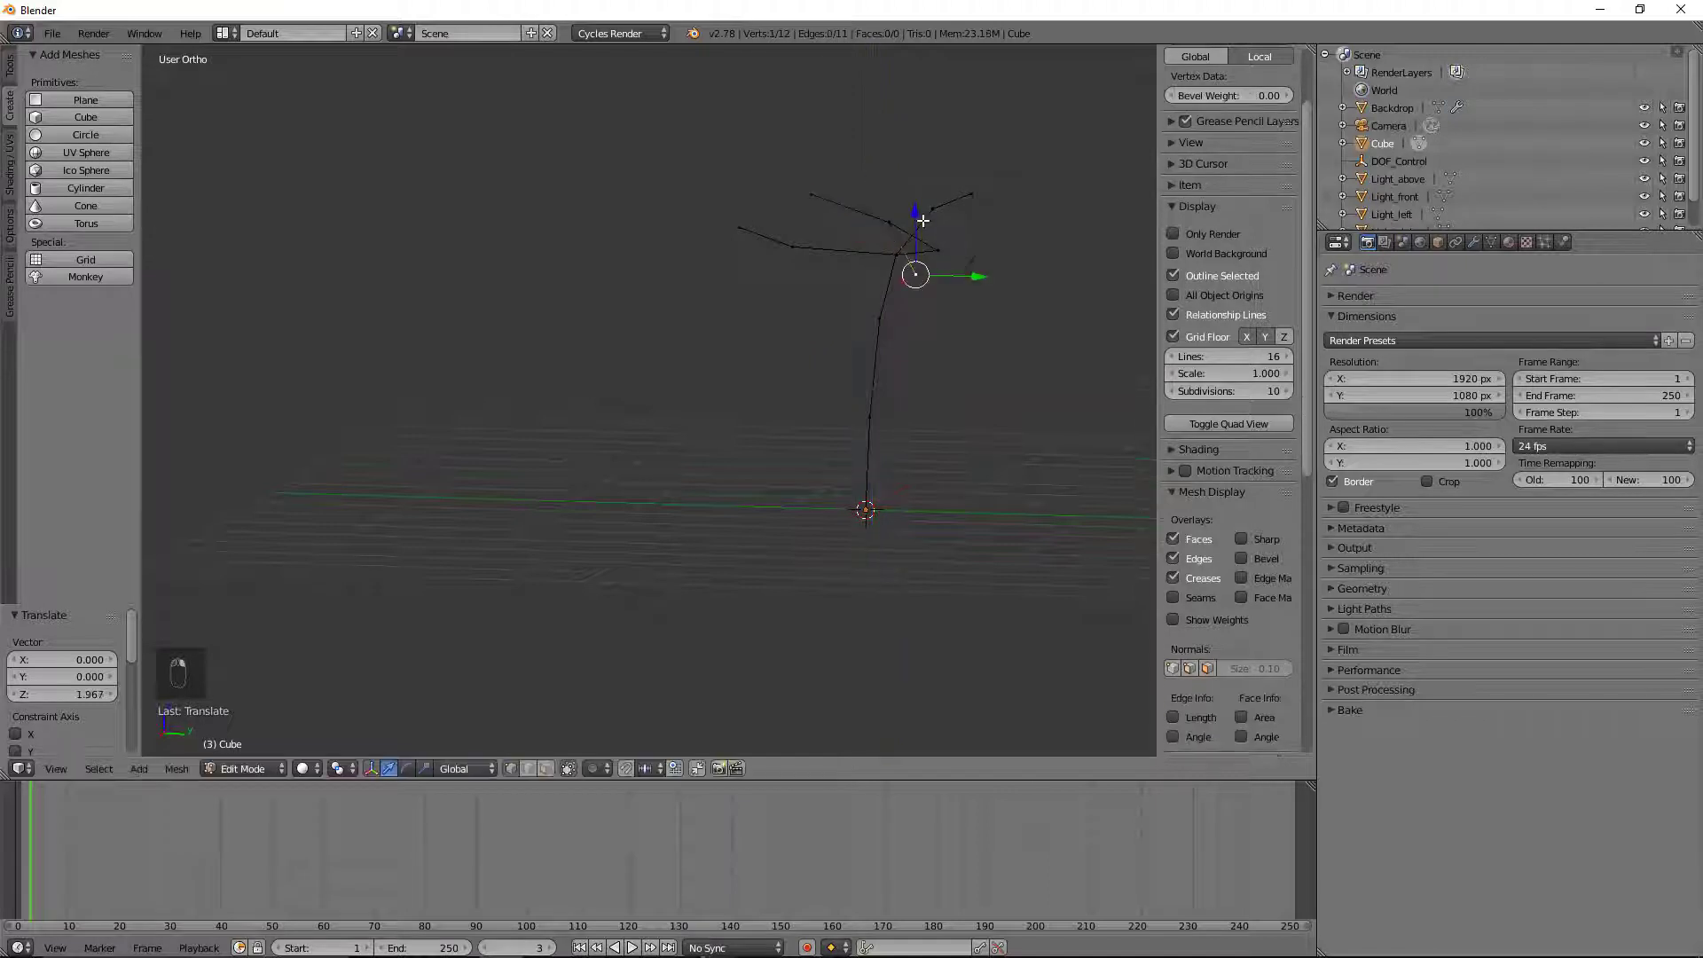
{"action": "left_click_drag", "start_coordinate": [922, 220], "coordinate": [921, 148]}
{"action": "left_click_drag", "start_coordinate": [983, 218], "coordinate": [989, 211]}
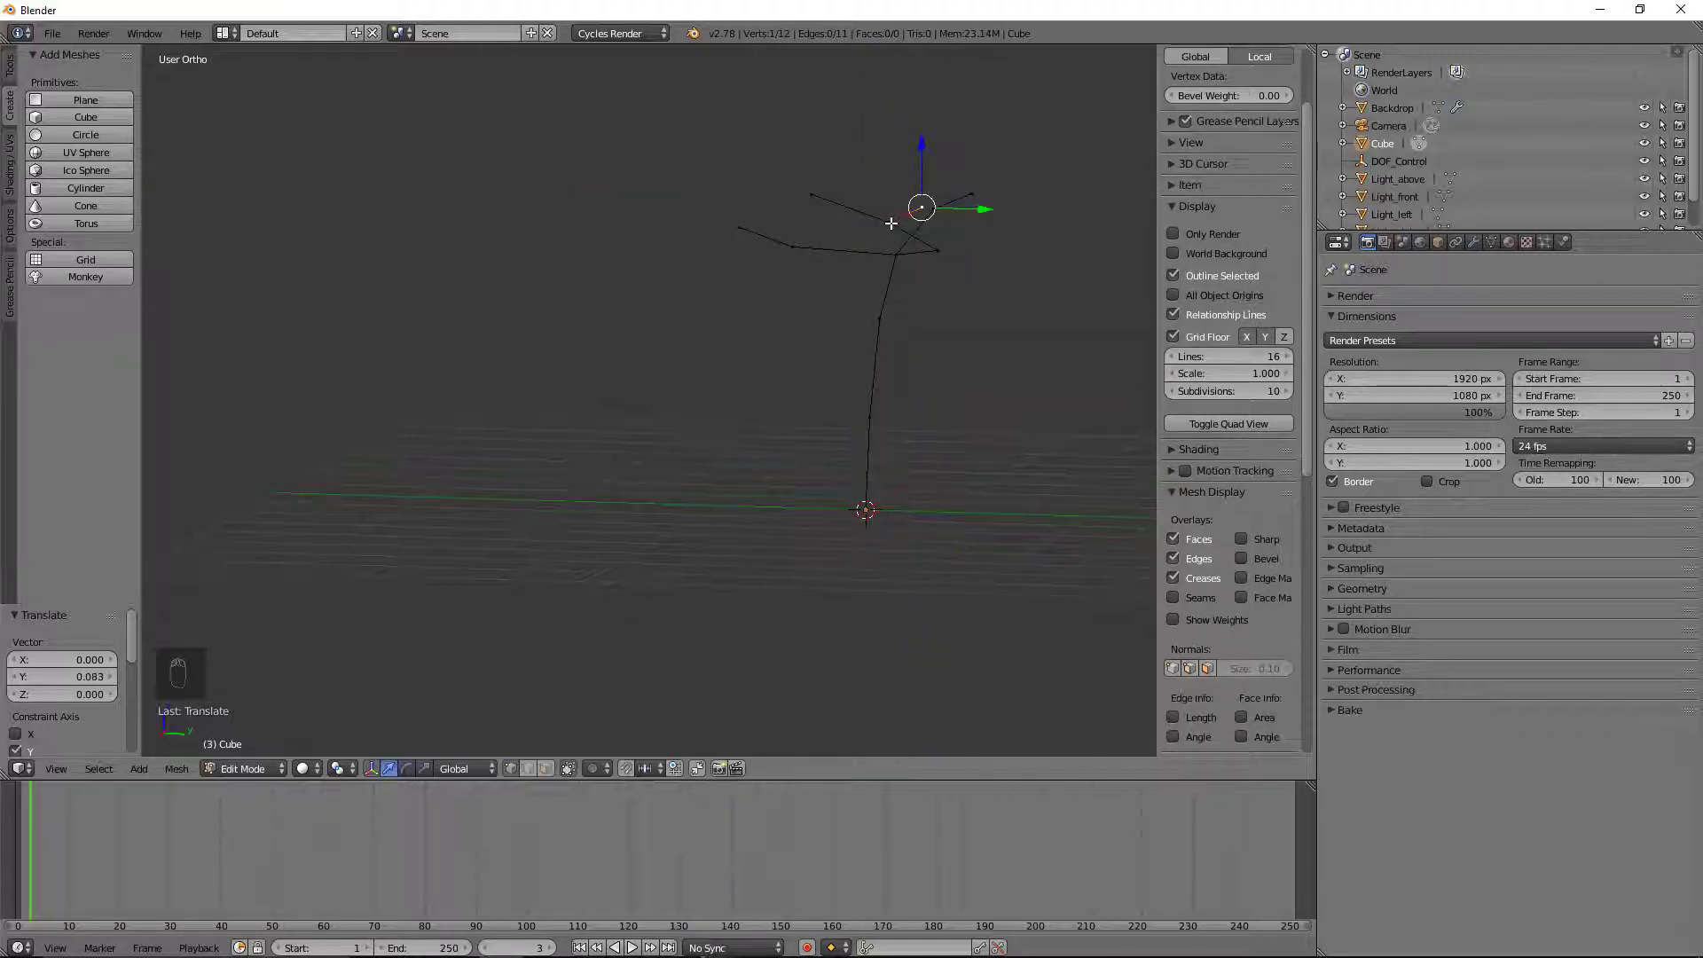
Step: Select the fork vertex and both of its tips, and move them about 1.19 along Y
{"action": "right_click", "coordinate": [811, 195], "text": "ctrl"}
{"action": "left_click_drag", "start_coordinate": [945, 209], "coordinate": [1032, 213]}
{"action": "middle_click_drag", "start_coordinate": [981, 333], "coordinate": [1041, 378]}
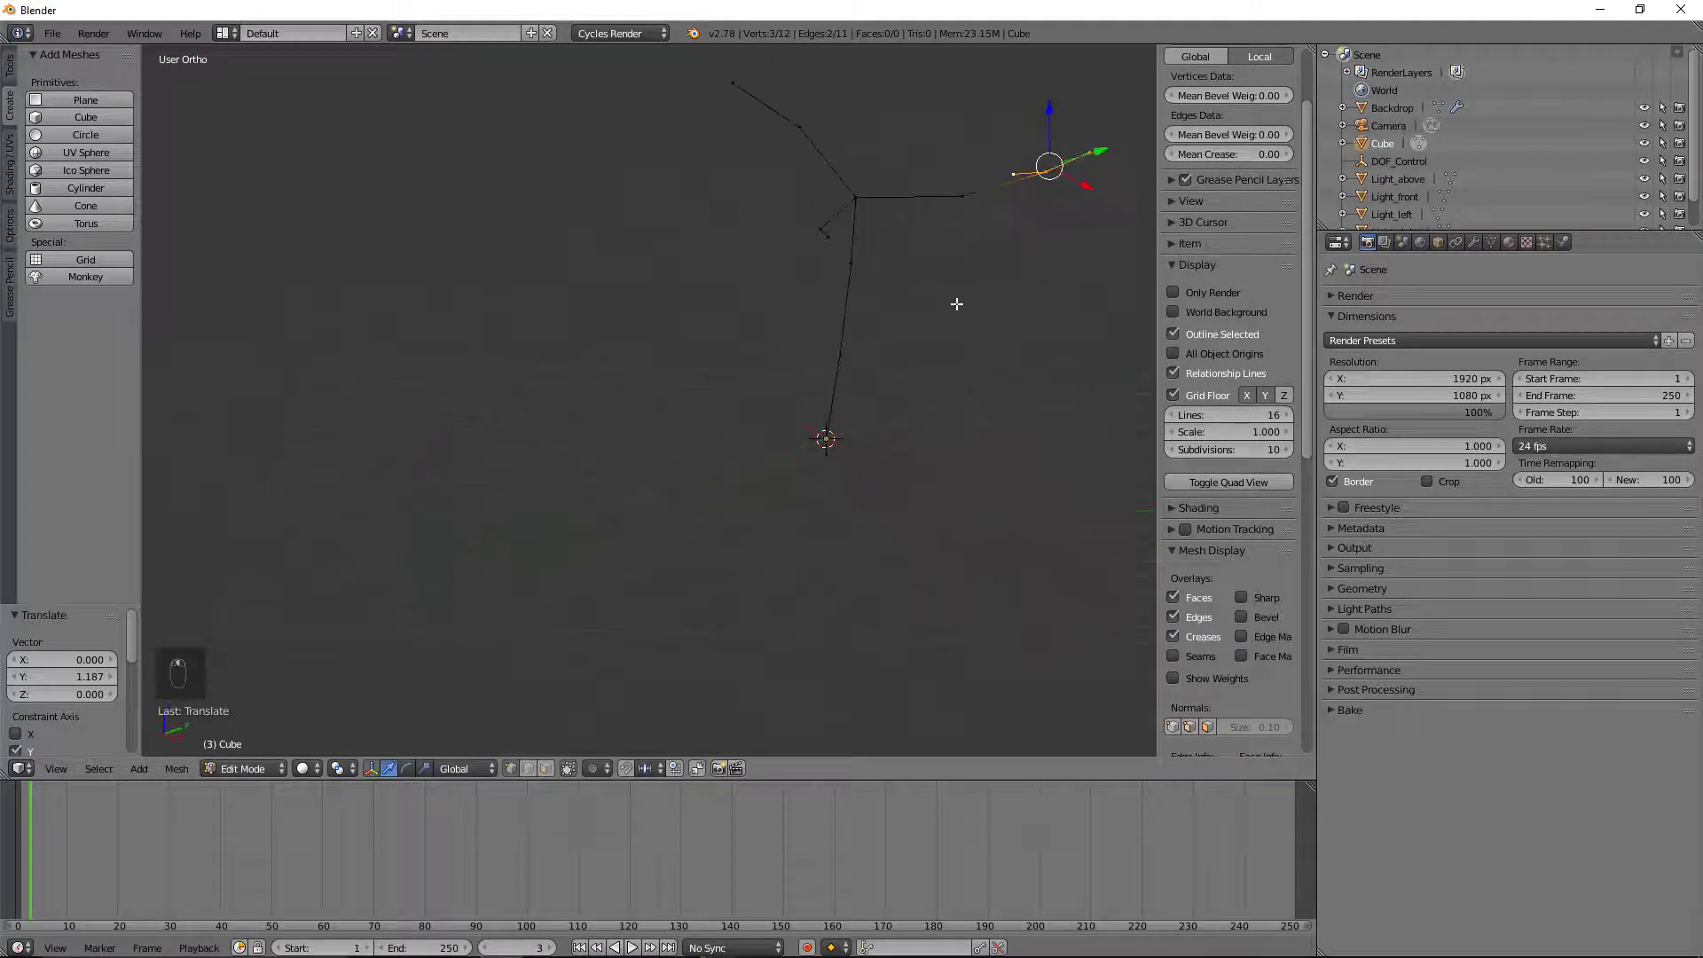
Step: Extrude a side branch from the middle vertex of the two-segment branch opposite the forked one, ending it in two twigs
{"action": "middle_click_drag", "start_coordinate": [956, 304], "coordinate": [639, 293]}
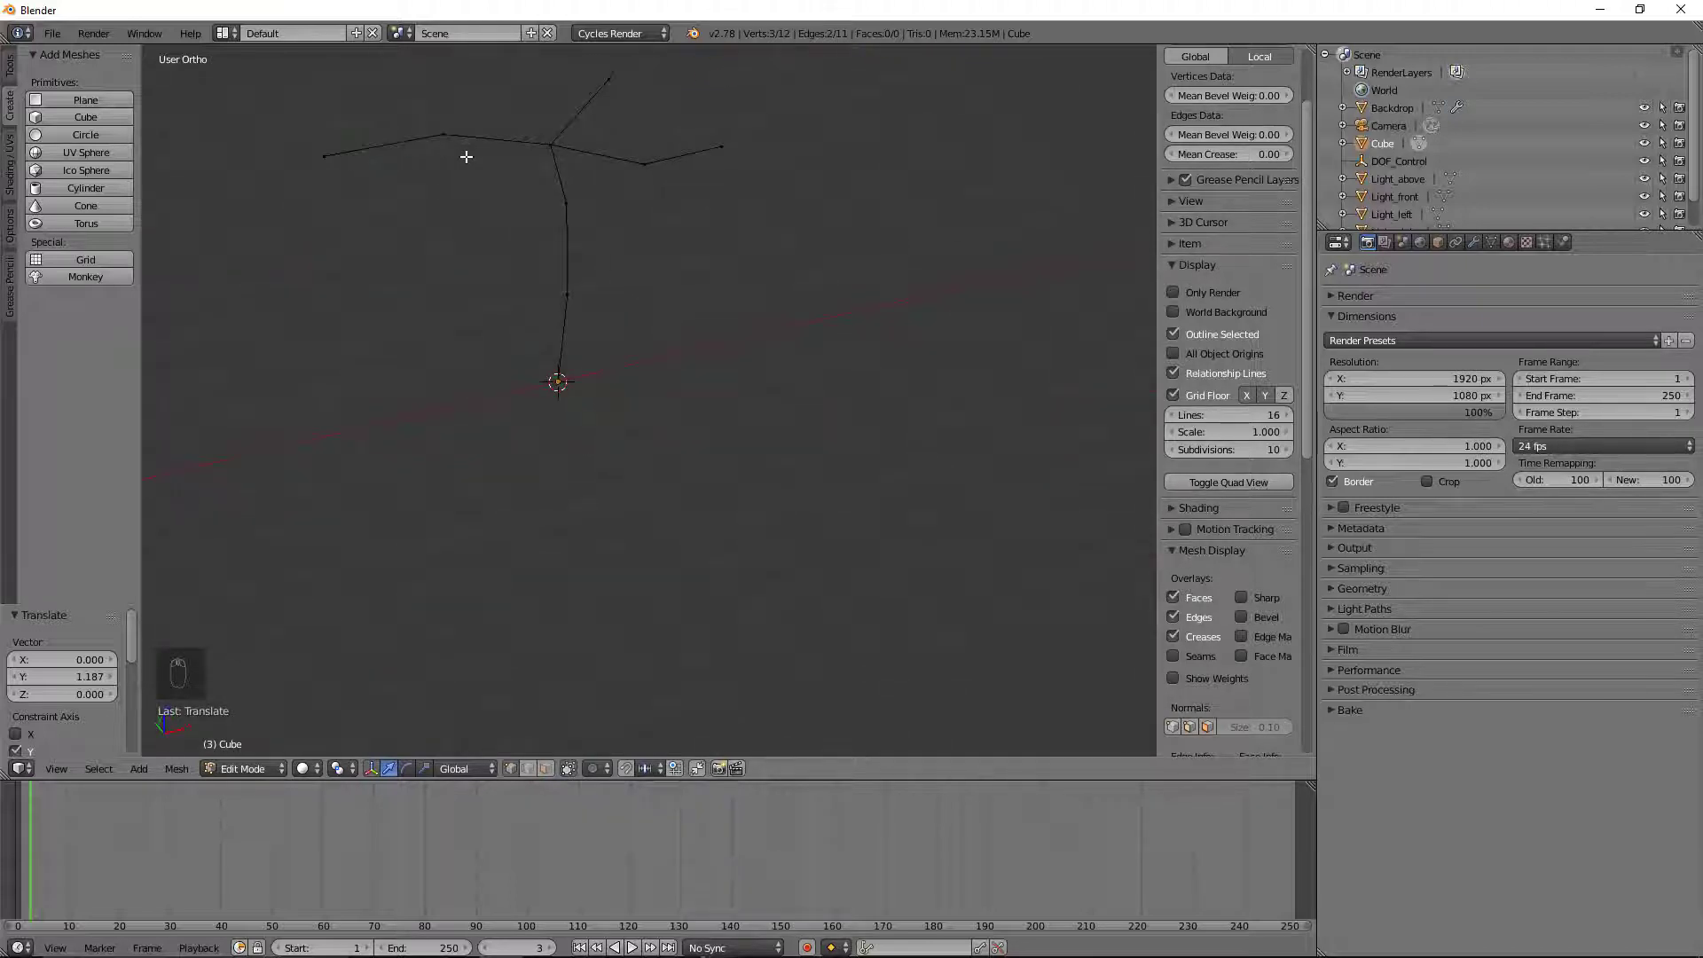
{"action": "right_click", "coordinate": [444, 135]}
{"action": "middle_click_drag", "start_coordinate": [444, 125], "coordinate": [403, 257]}
{"action": "key", "text": "e"}
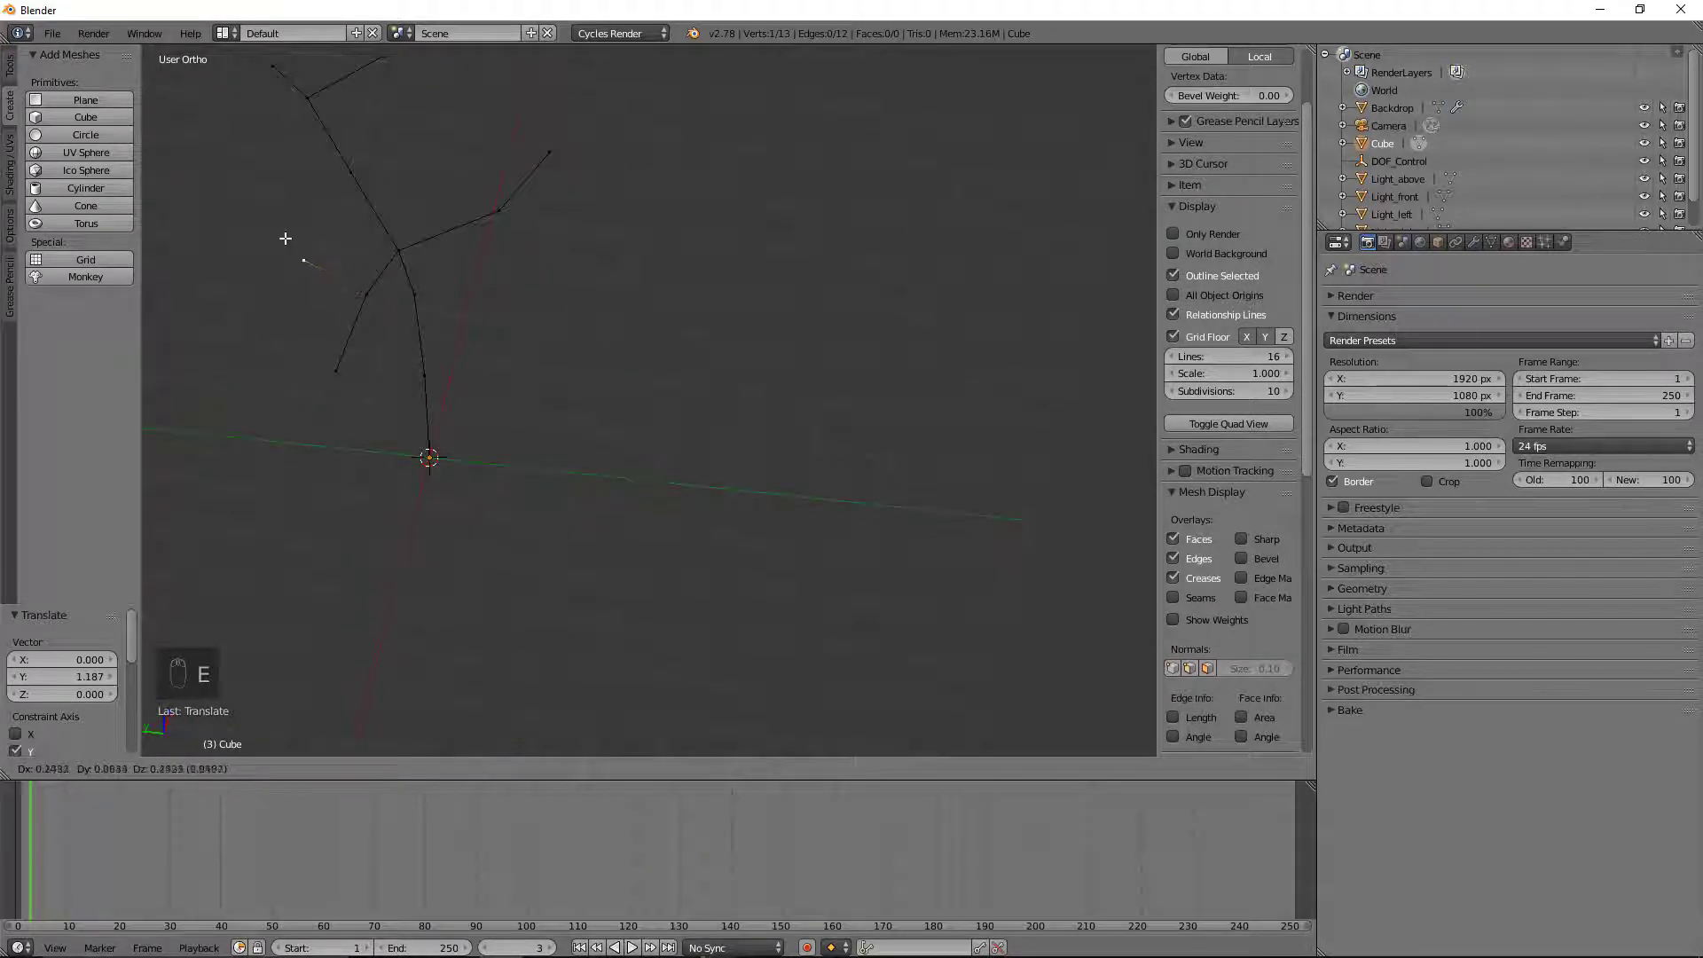
{"action": "left_click", "coordinate": [292, 262]}
{"action": "key", "text": "e"}
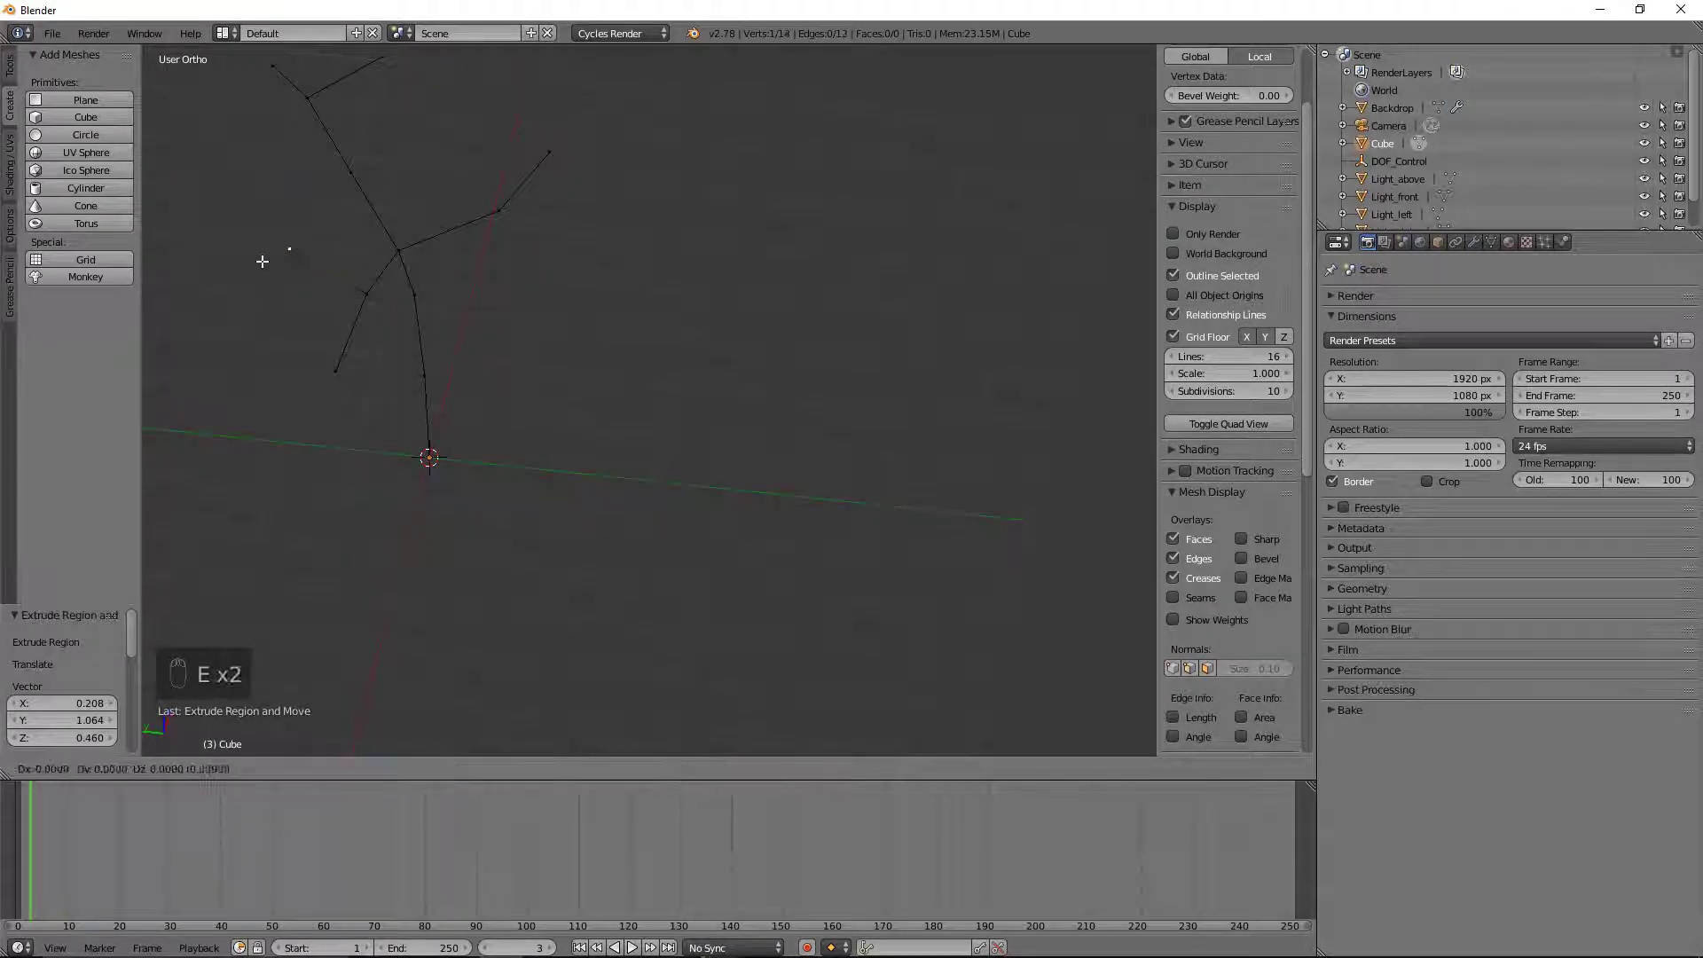
{"action": "left_click", "coordinate": [263, 267]}
{"action": "key", "text": "e"}
{"action": "left_click", "coordinate": [277, 198]}
Step: Raise the lower mid-trunk vertex about 0.13 along Z and lower the upper mid-trunk vertex about 0.42 along Z
{"action": "middle_click_drag", "start_coordinate": [520, 334], "coordinate": [606, 358]}
{"action": "right_click", "coordinate": [641, 378]}
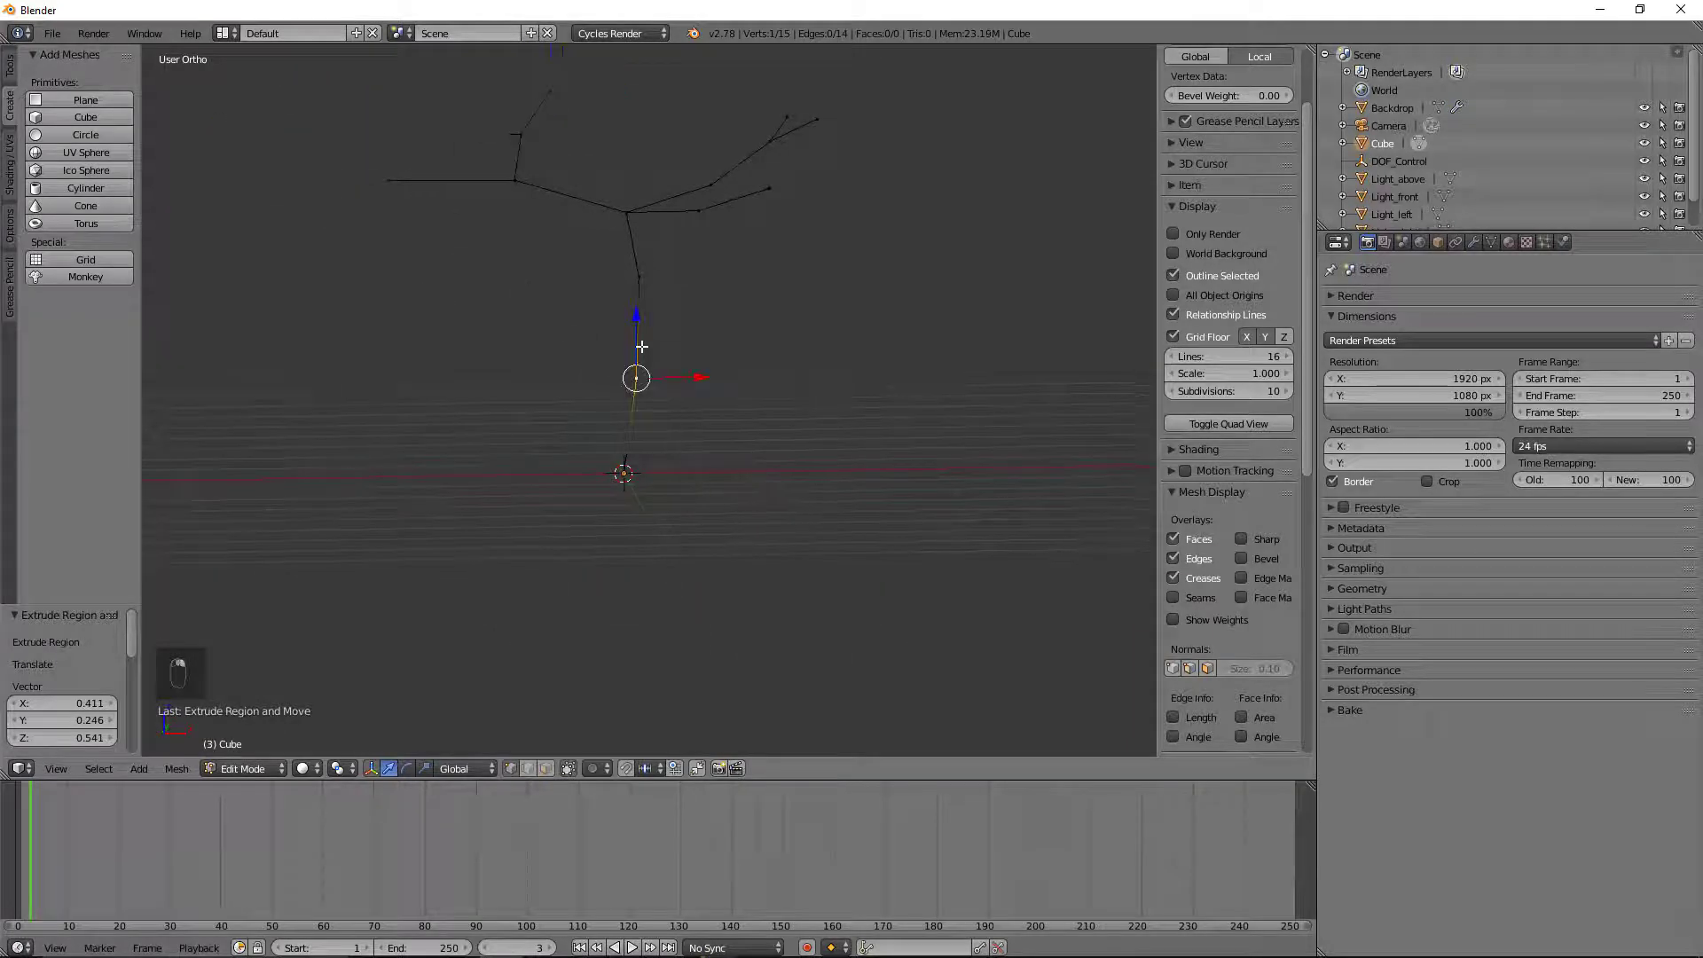
{"action": "key", "text": "g"}
{"action": "key", "text": "z"}
{"action": "left_click_drag", "start_coordinate": [639, 304], "coordinate": [639, 308]}
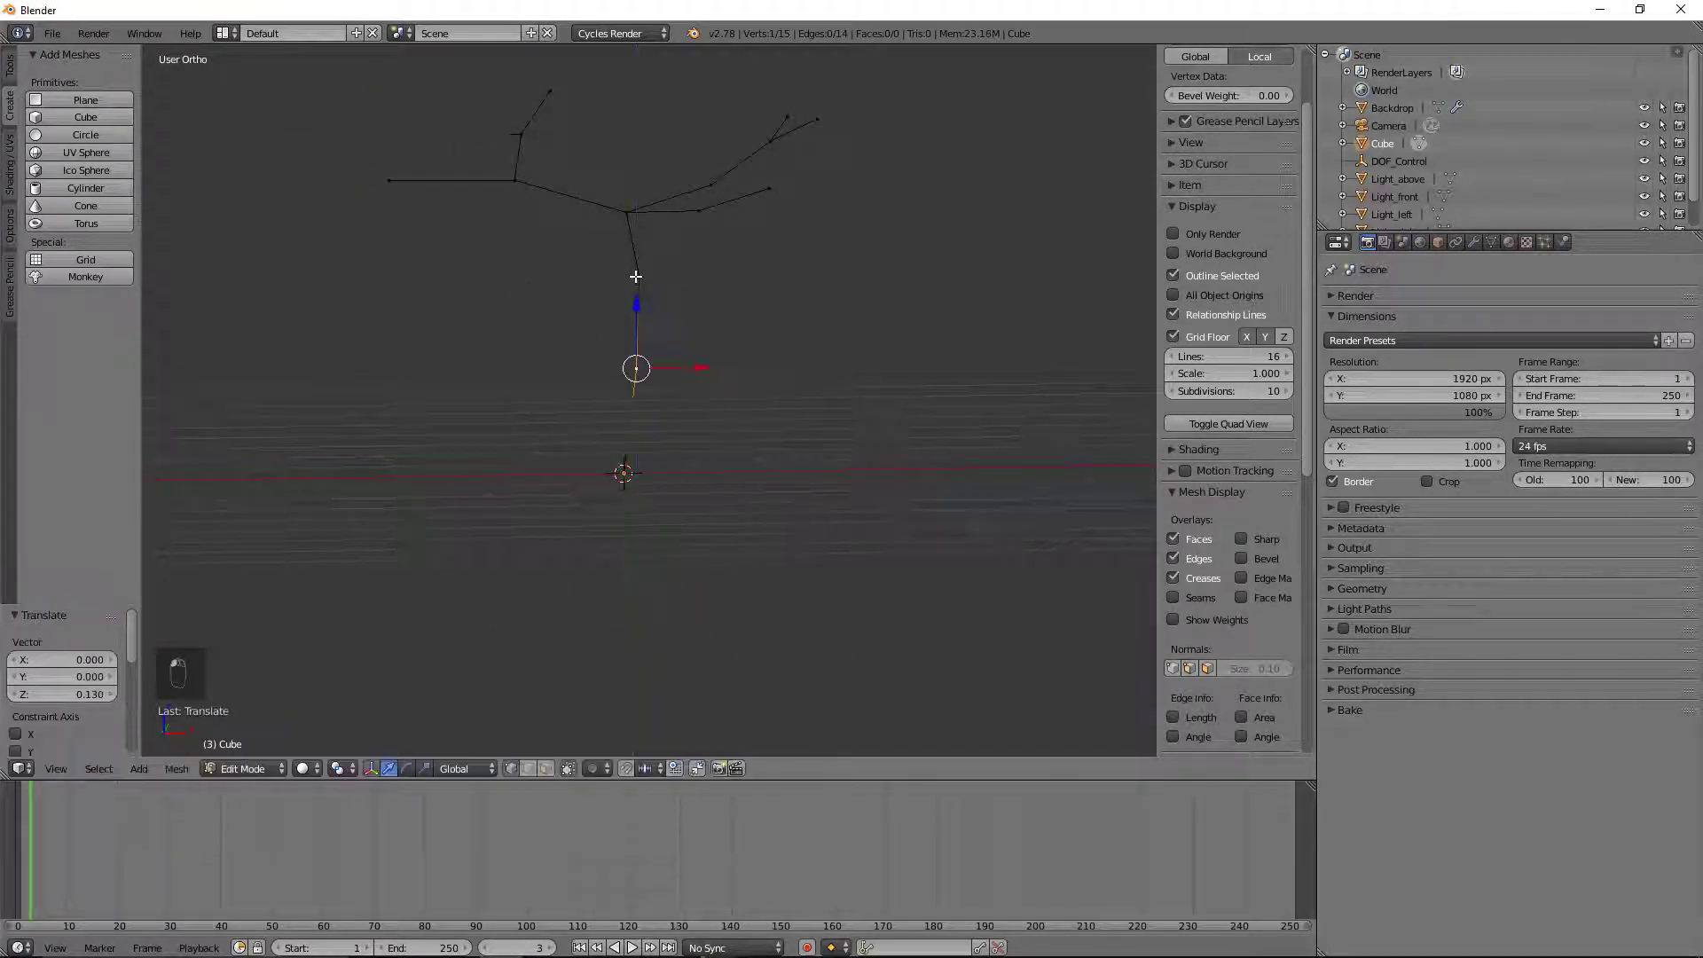
{"action": "right_click", "coordinate": [637, 276]}
{"action": "left_click_drag", "start_coordinate": [642, 213], "coordinate": [642, 244]}
Step: Extrude a small branch from the upper mid-trunk vertex and fork its end into two short twigs
{"action": "key", "text": "e"}
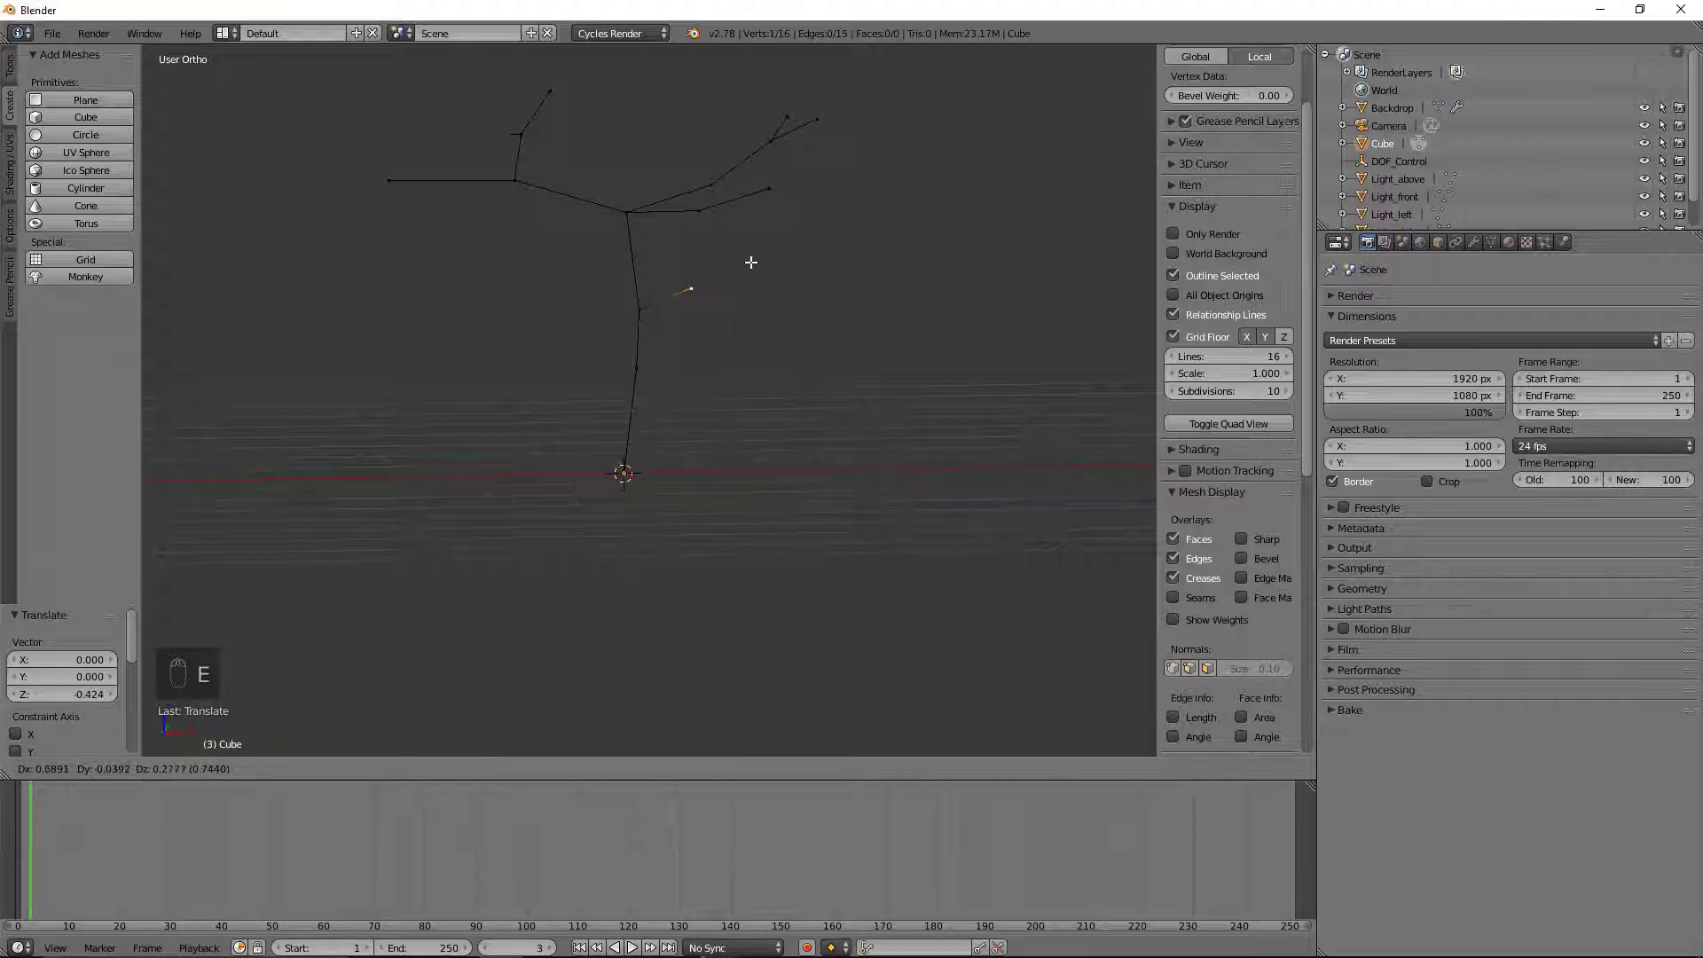
{"action": "left_click", "coordinate": [753, 260]}
{"action": "key", "text": "e"}
{"action": "left_click", "coordinate": [844, 312]}
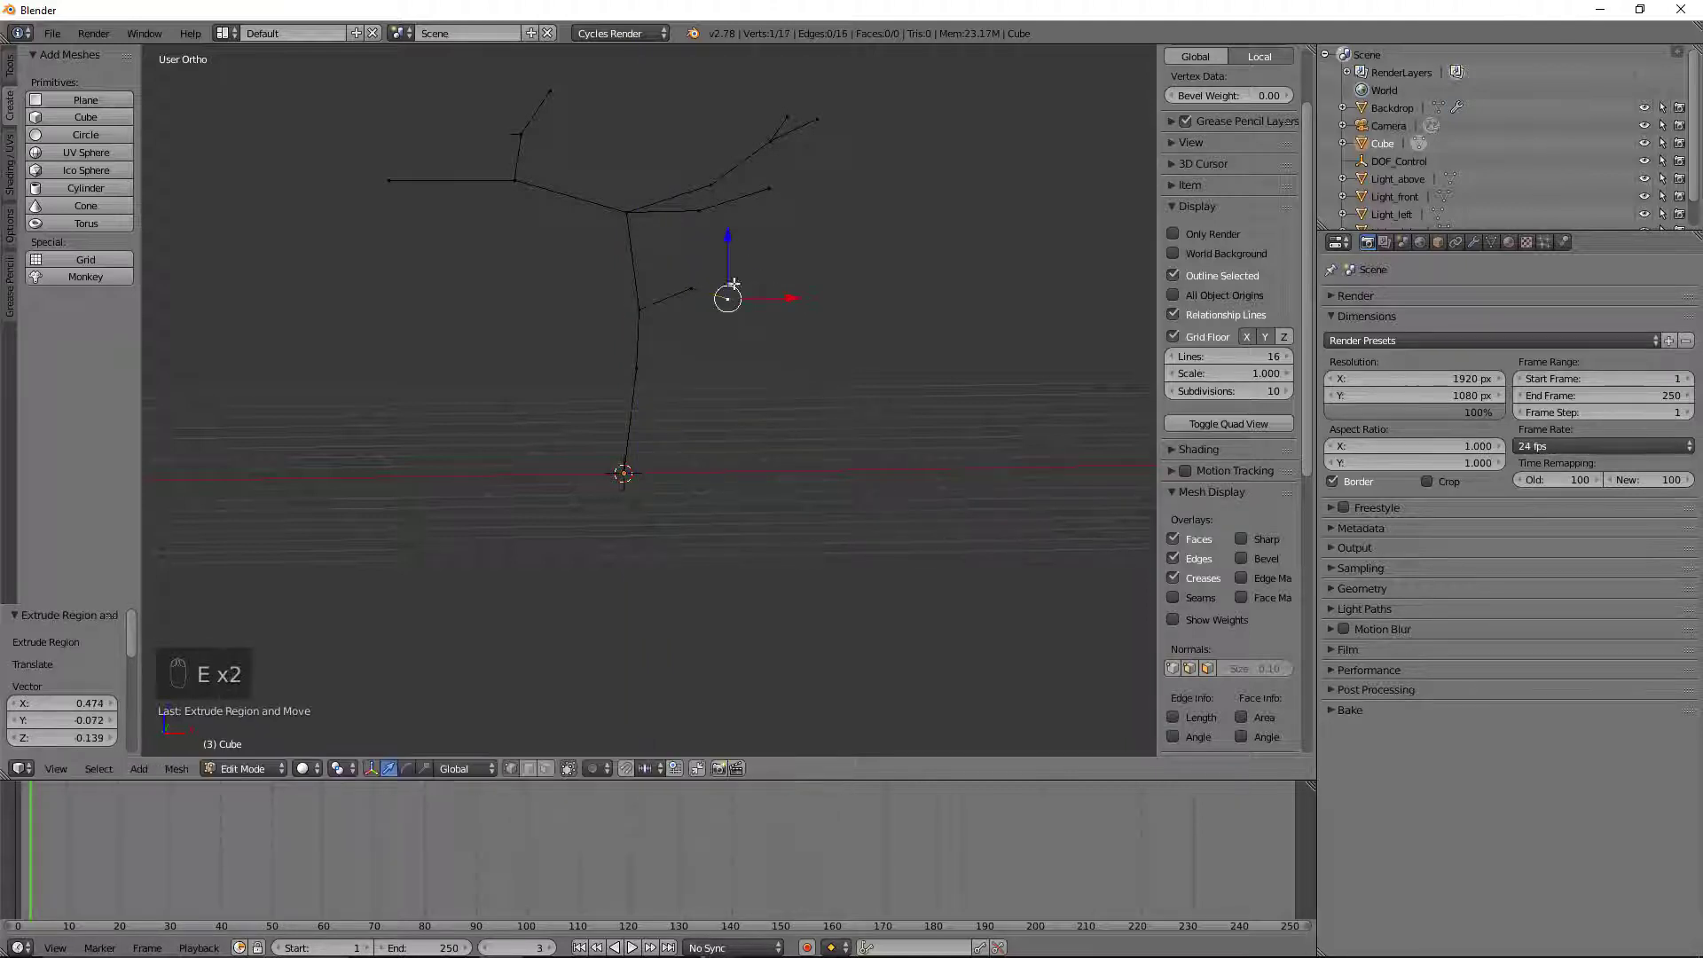
{"action": "right_click", "coordinate": [691, 287]}
{"action": "key", "text": "e"}
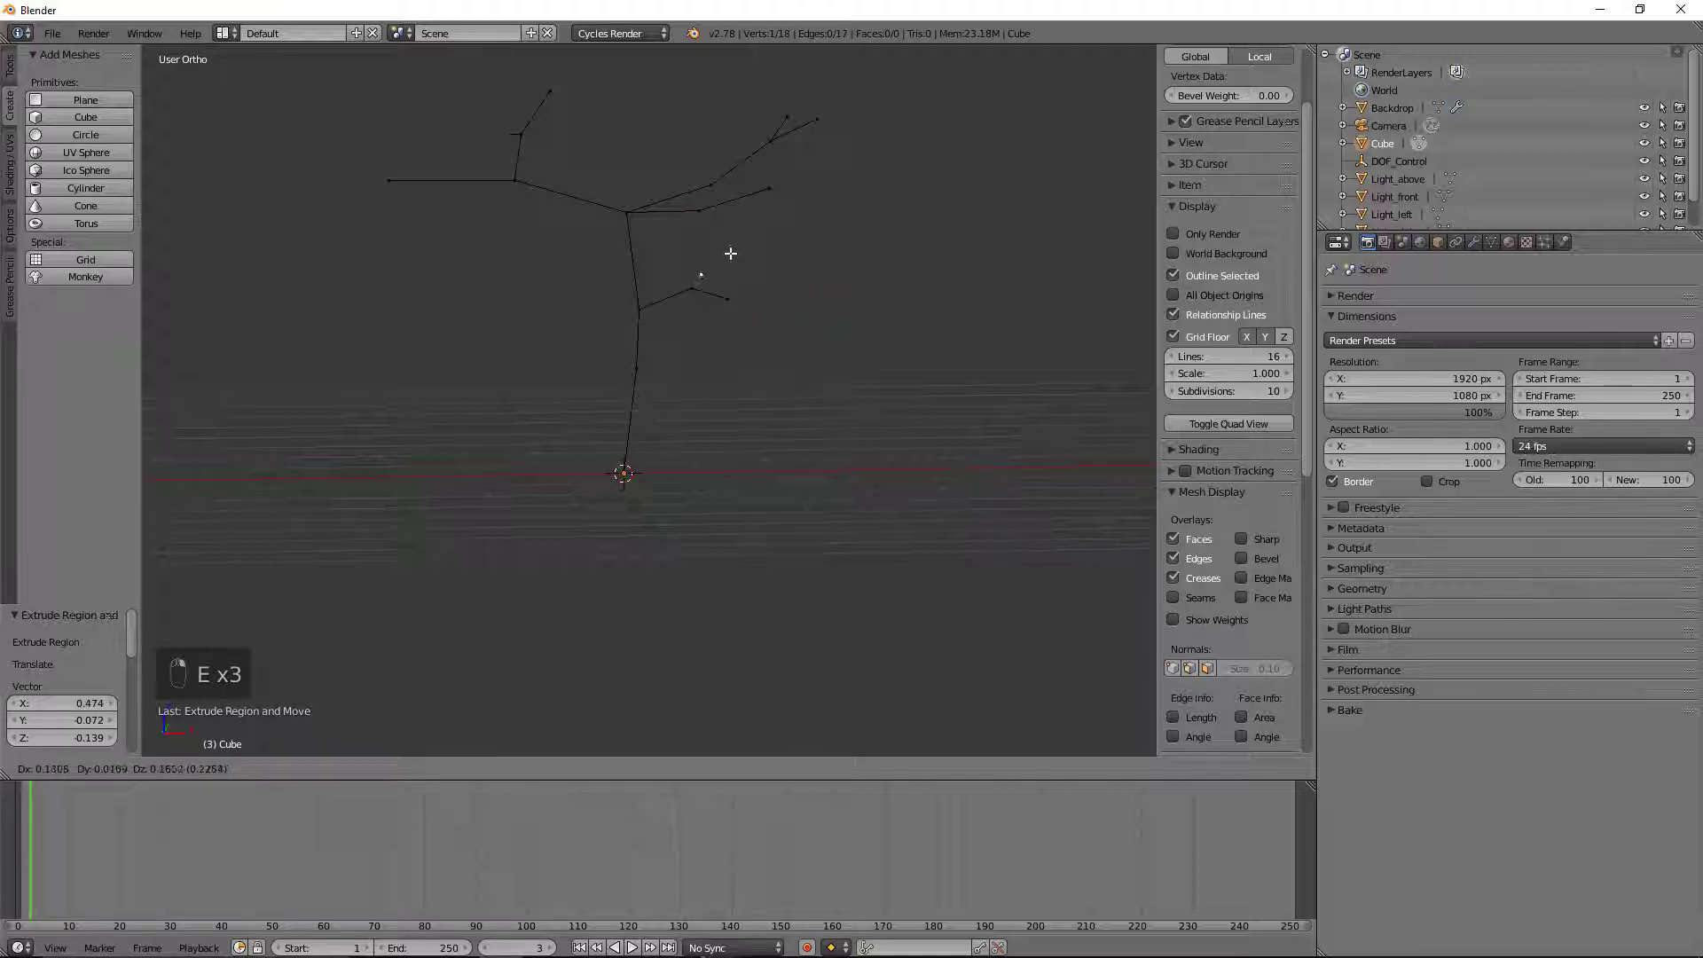
{"action": "left_click", "coordinate": [730, 253]}
Step: Spread the small branch's fork by shifting its upper tip along Y and Z and its lower tip about -0.18 along Y
{"action": "mouse_move", "coordinate": [855, 316]}
{"action": "middle_mouse_down"}
{"action": "mouse_move", "coordinate": [621, 321]}
{"action": "mouse_move", "coordinate": [878, 319]}
{"action": "middle_mouse_up"}
{"action": "key", "text": "g"}
{"action": "key", "text": "y"}
{"action": "left_click", "coordinate": [931, 301]}
{"action": "left_click_drag", "start_coordinate": [913, 269], "coordinate": [914, 283]}
{"action": "right_click", "coordinate": [898, 343]}
{"action": "left_click_drag", "start_coordinate": [945, 344], "coordinate": [939, 342]}
{"action": "left_click", "coordinate": [930, 344]}
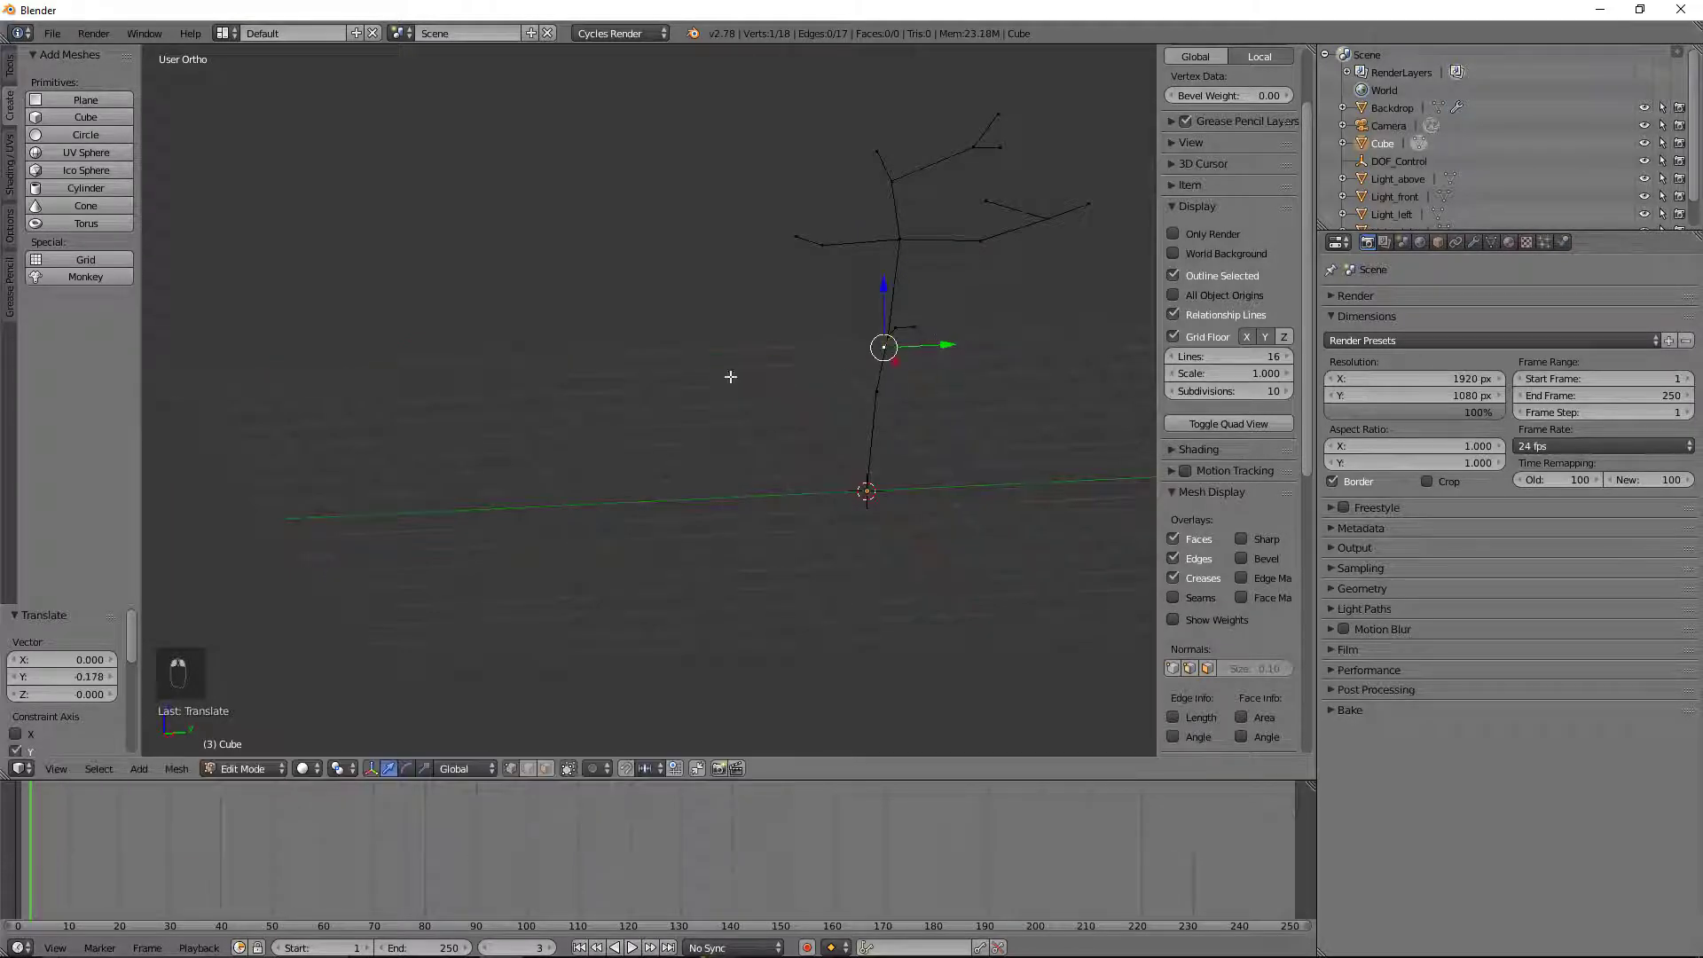
Step: Select only the upper mid-trunk vertex and add a Skin modifier to the skeleton mesh
{"action": "middle_click_drag", "start_coordinate": [730, 373], "coordinate": [859, 275]}
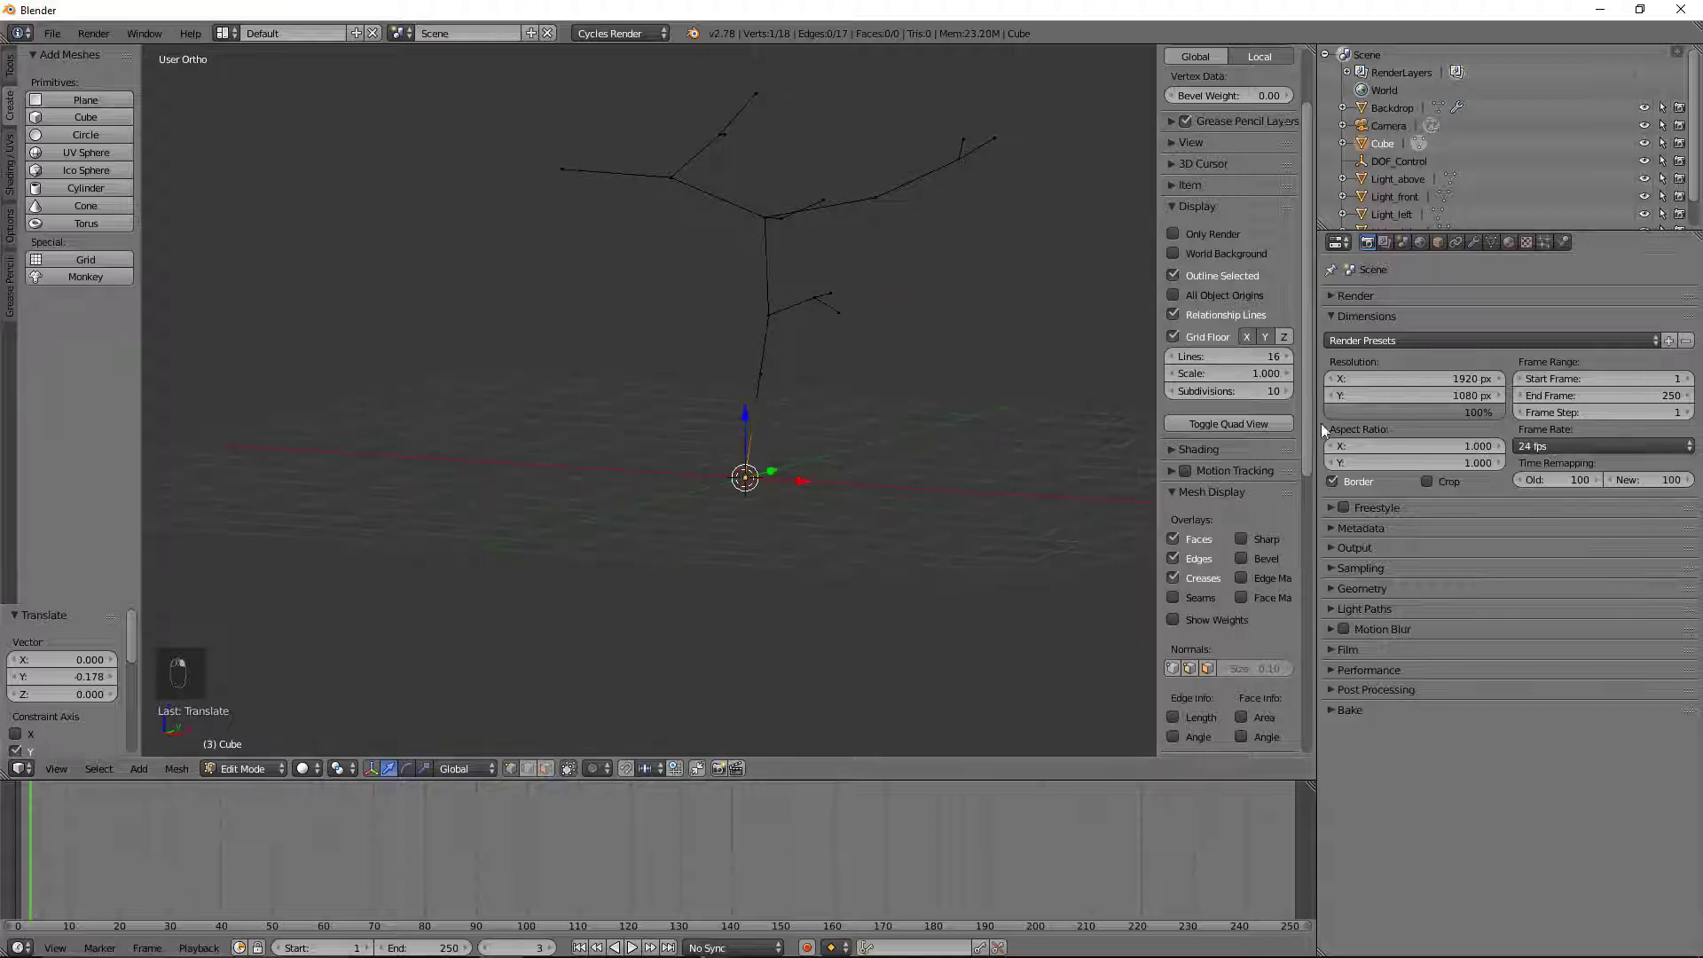
{"action": "key", "text": "a"}
{"action": "right_click", "coordinate": [769, 314]}
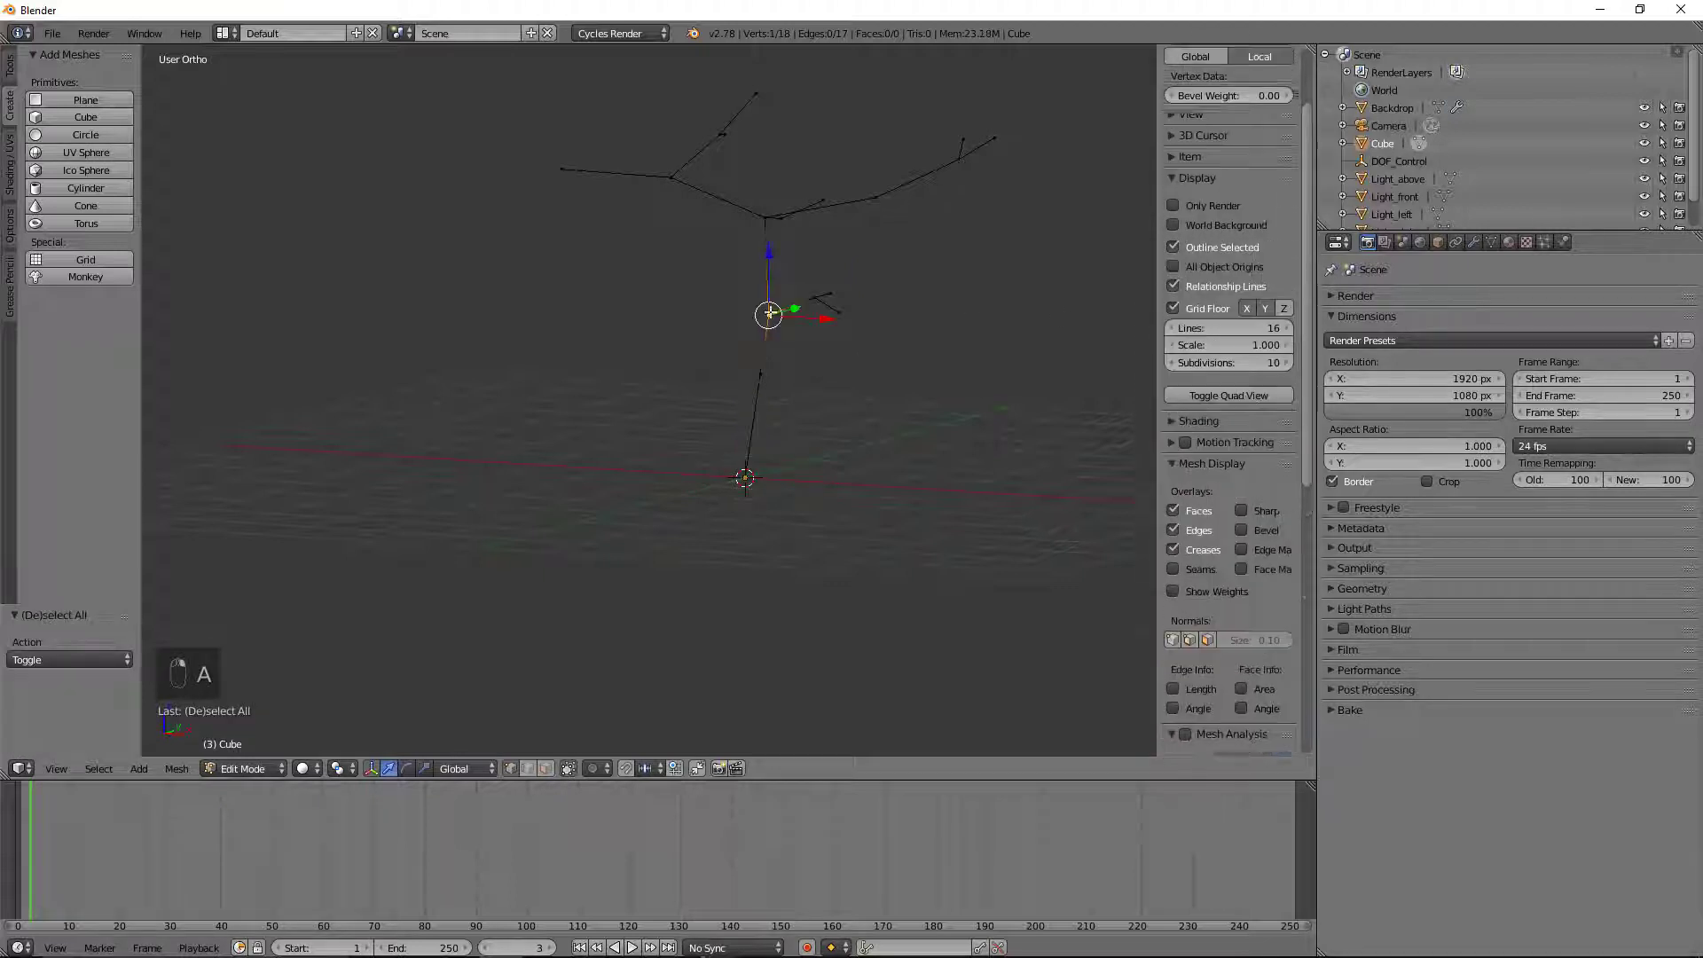
{"action": "left_click", "coordinate": [1473, 242]}
{"action": "left_click", "coordinate": [1422, 300]}
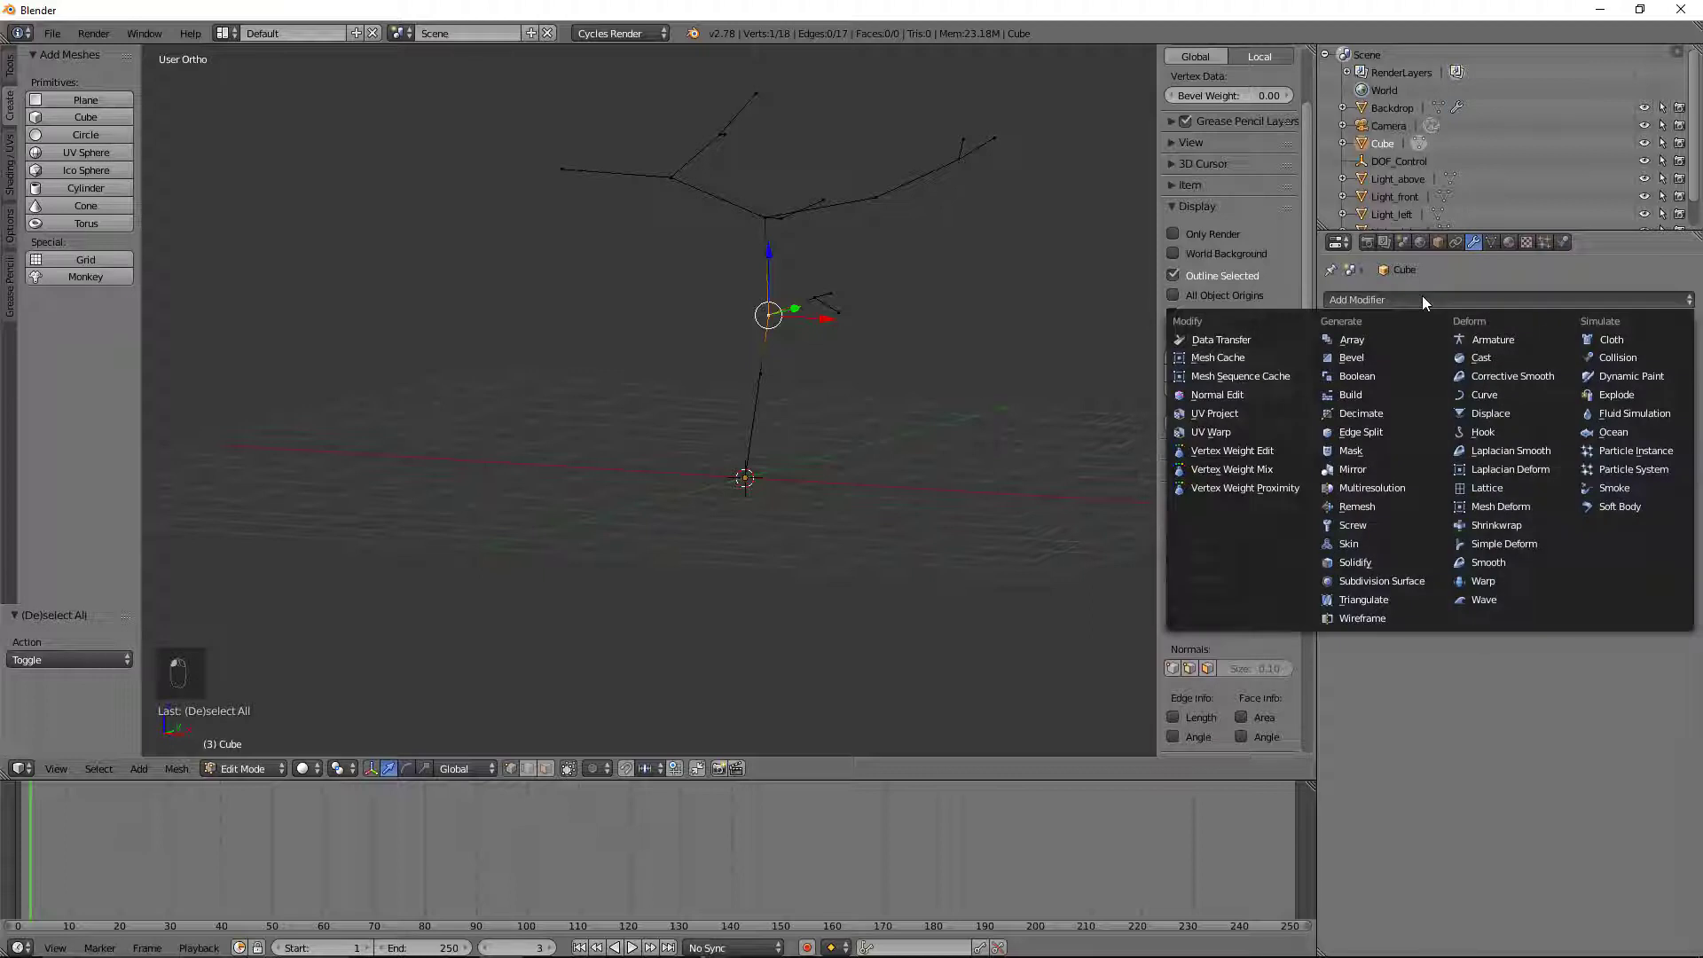
{"action": "left_click", "coordinate": [1353, 544]}
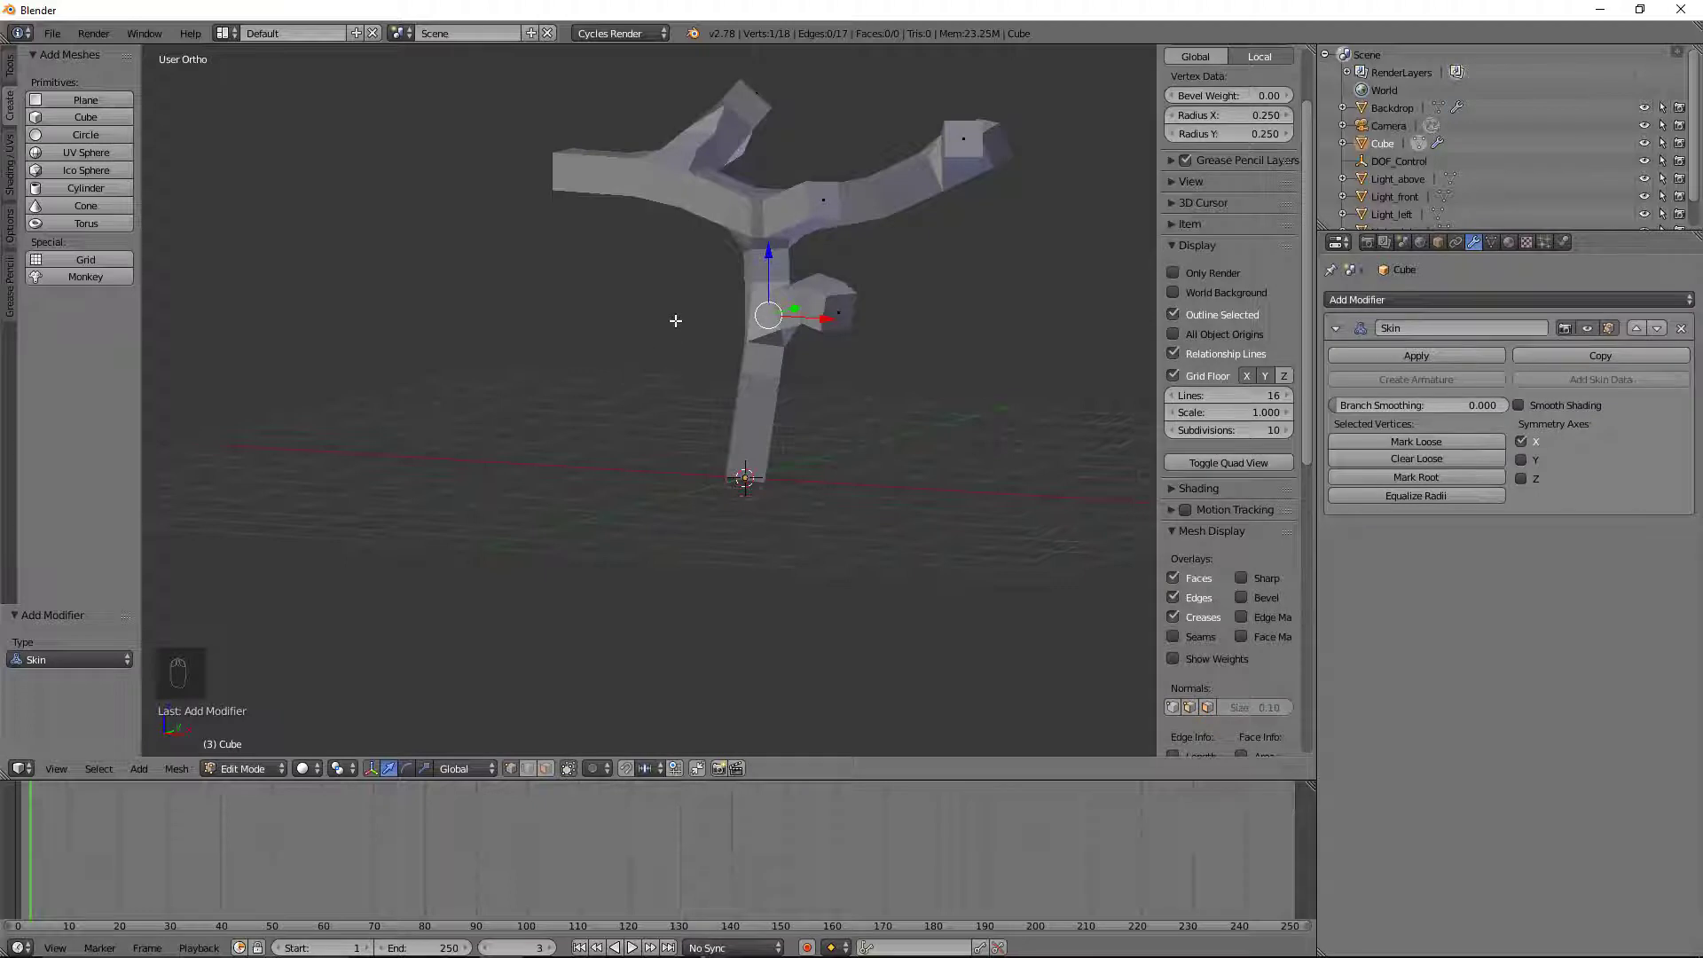
Step: Select one tip of the long forked branch and switch the viewport shading to wireframe
{"action": "middle_click_drag", "start_coordinate": [669, 293], "coordinate": [607, 366]}
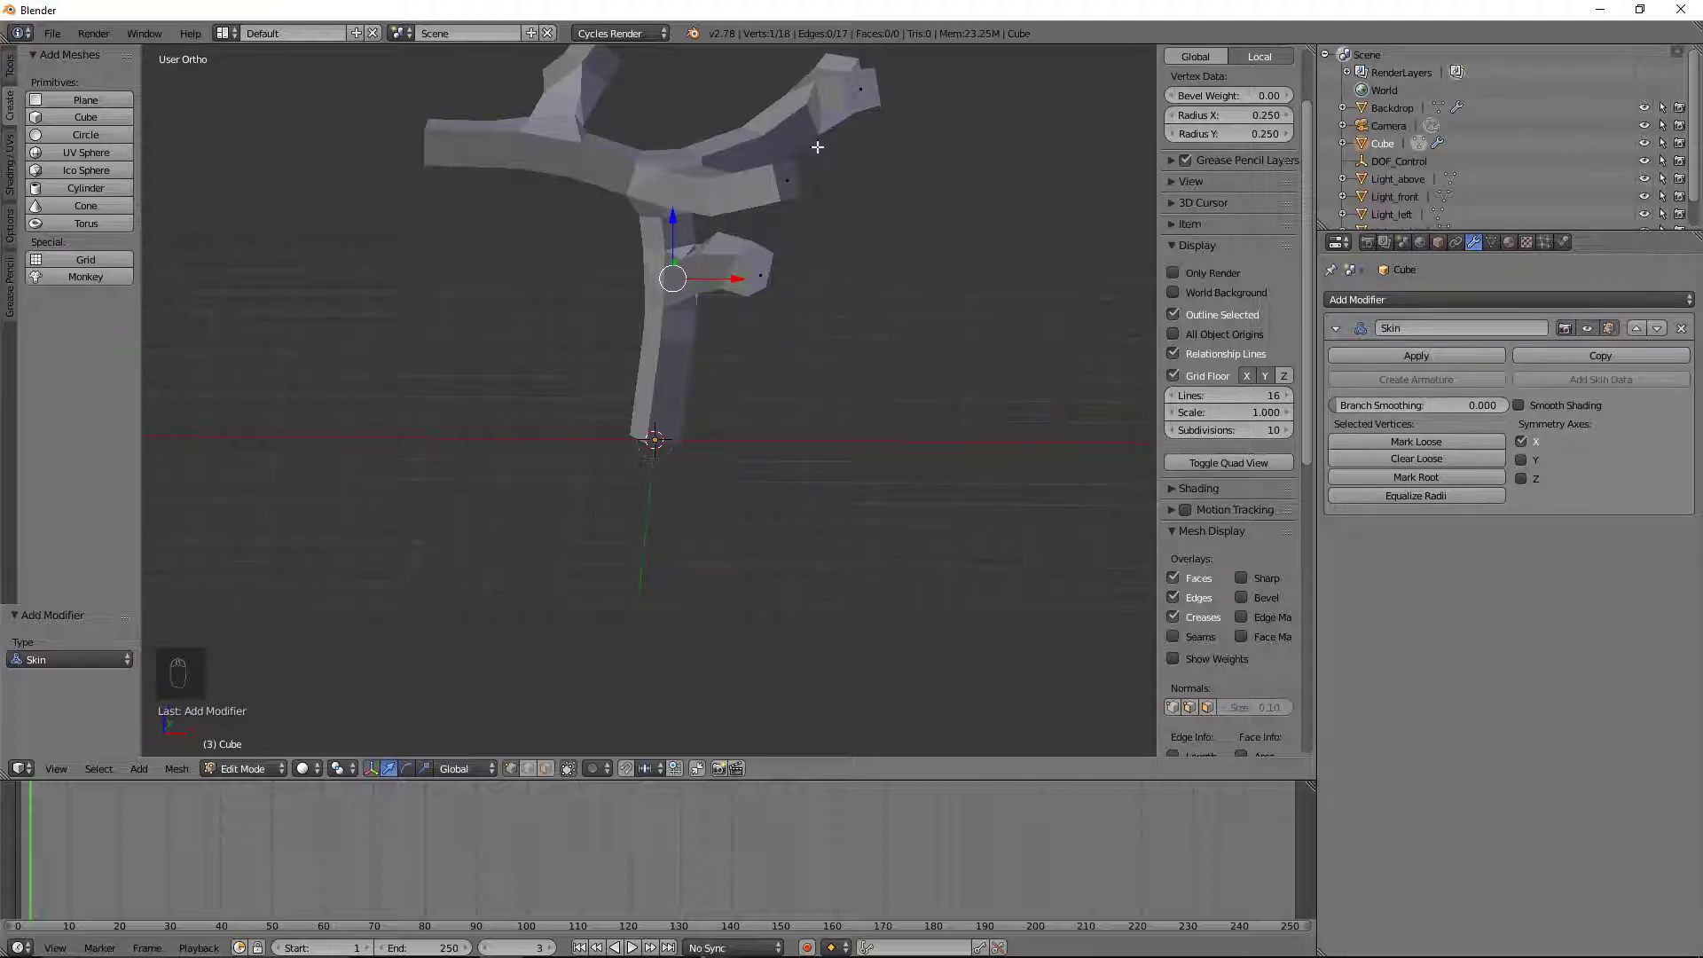
{"action": "right_click", "coordinate": [861, 93]}
{"action": "left_click", "coordinate": [307, 768]}
{"action": "left_click", "coordinate": [336, 733]}
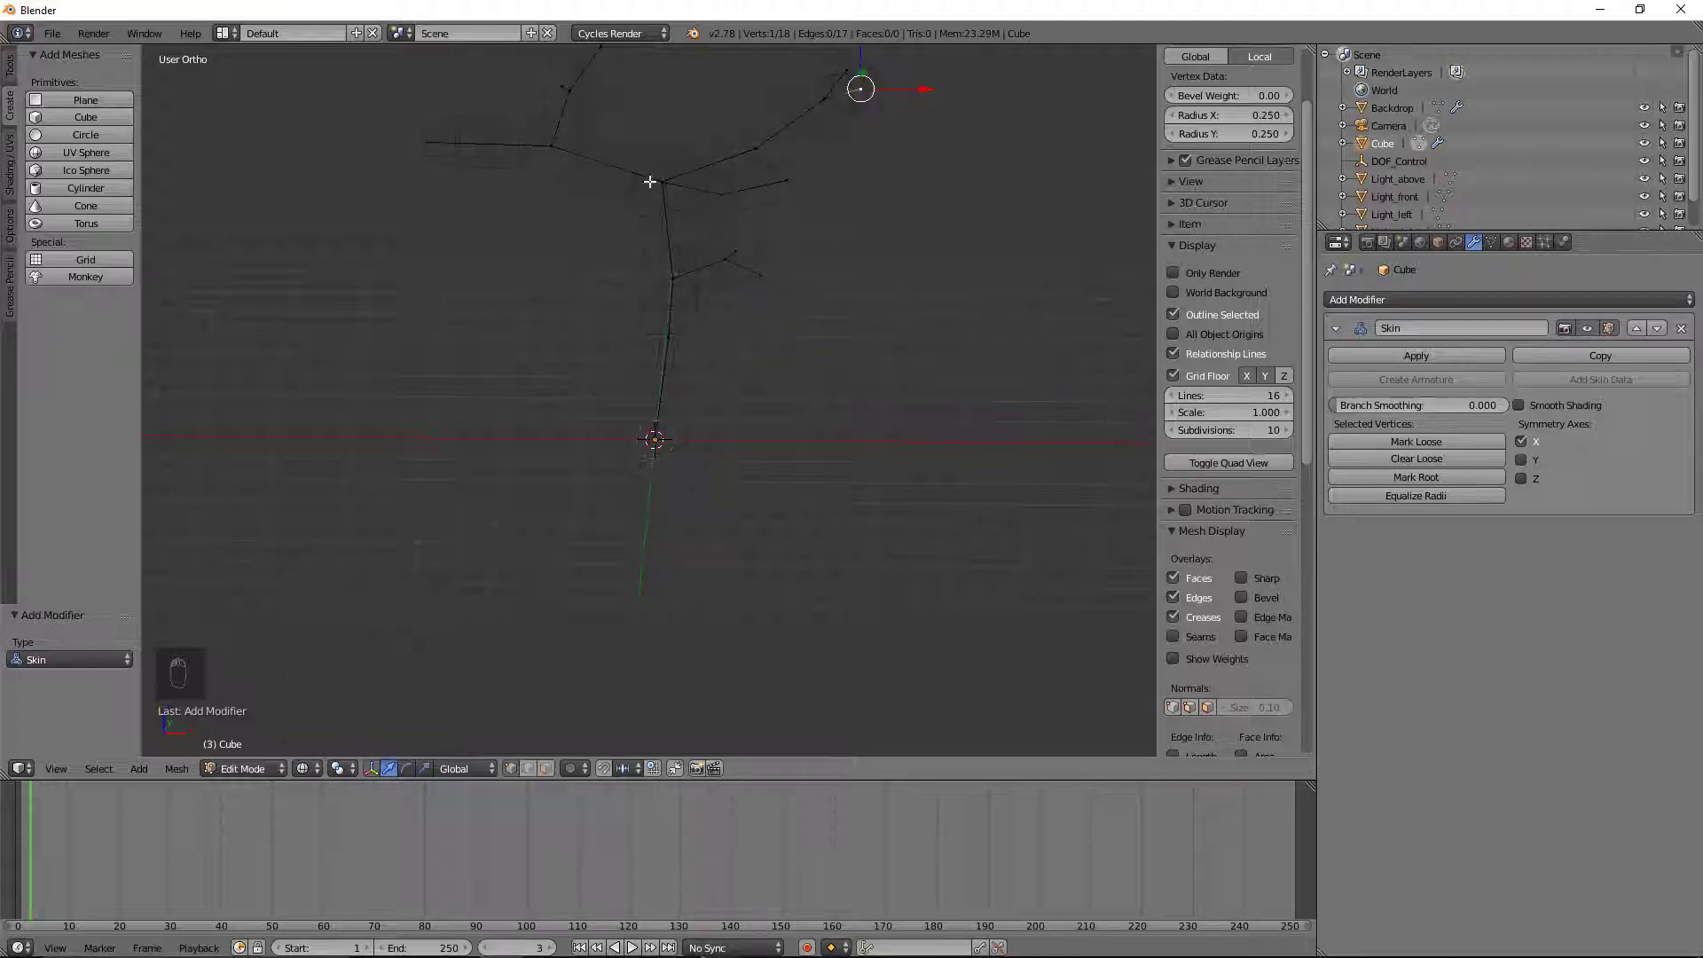
Step: Add all the other branch tips to the selection and shrink their skin radius to about 0.021
{"action": "right_click", "coordinate": [428, 146], "text": "shift"}
{"action": "middle_click_drag", "start_coordinate": [717, 133], "coordinate": [726, 211], "text": "shift"}
{"action": "right_click", "coordinate": [605, 121], "text": "shift"}
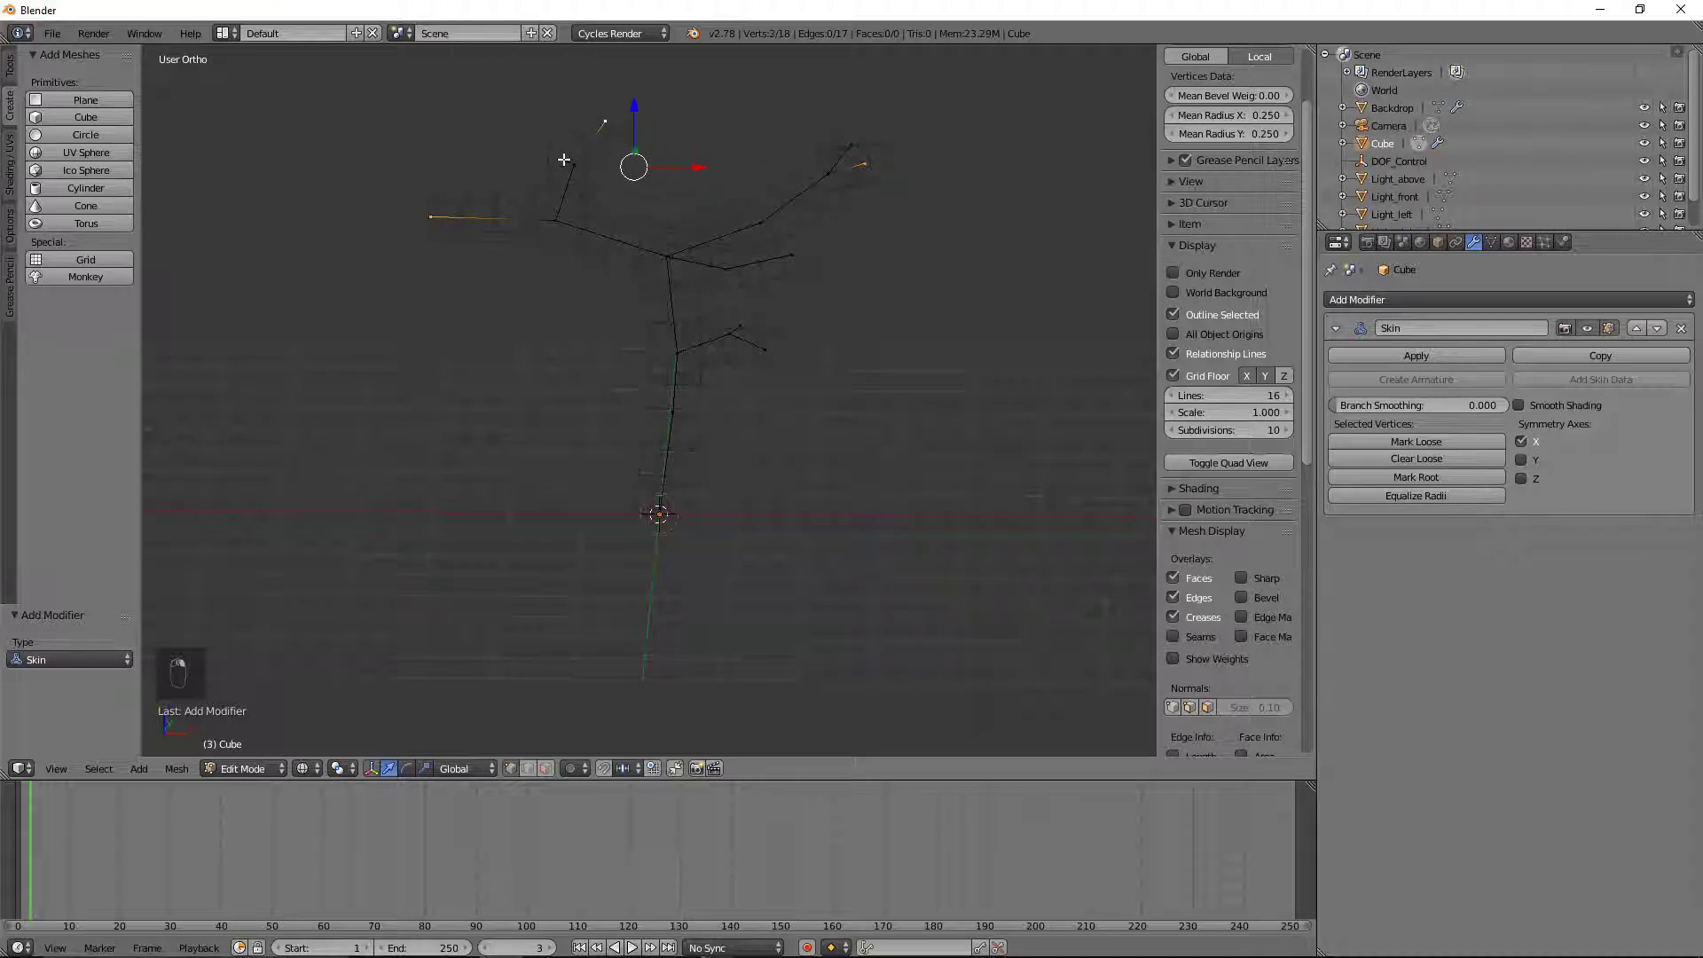
{"action": "right_click", "coordinate": [564, 159], "text": "shift"}
{"action": "right_click", "coordinate": [852, 146], "text": "shift"}
{"action": "right_click", "coordinate": [762, 351], "text": "shift"}
{"action": "right_click", "coordinate": [740, 326], "text": "shift"}
{"action": "right_click", "coordinate": [789, 256], "text": "shift"}
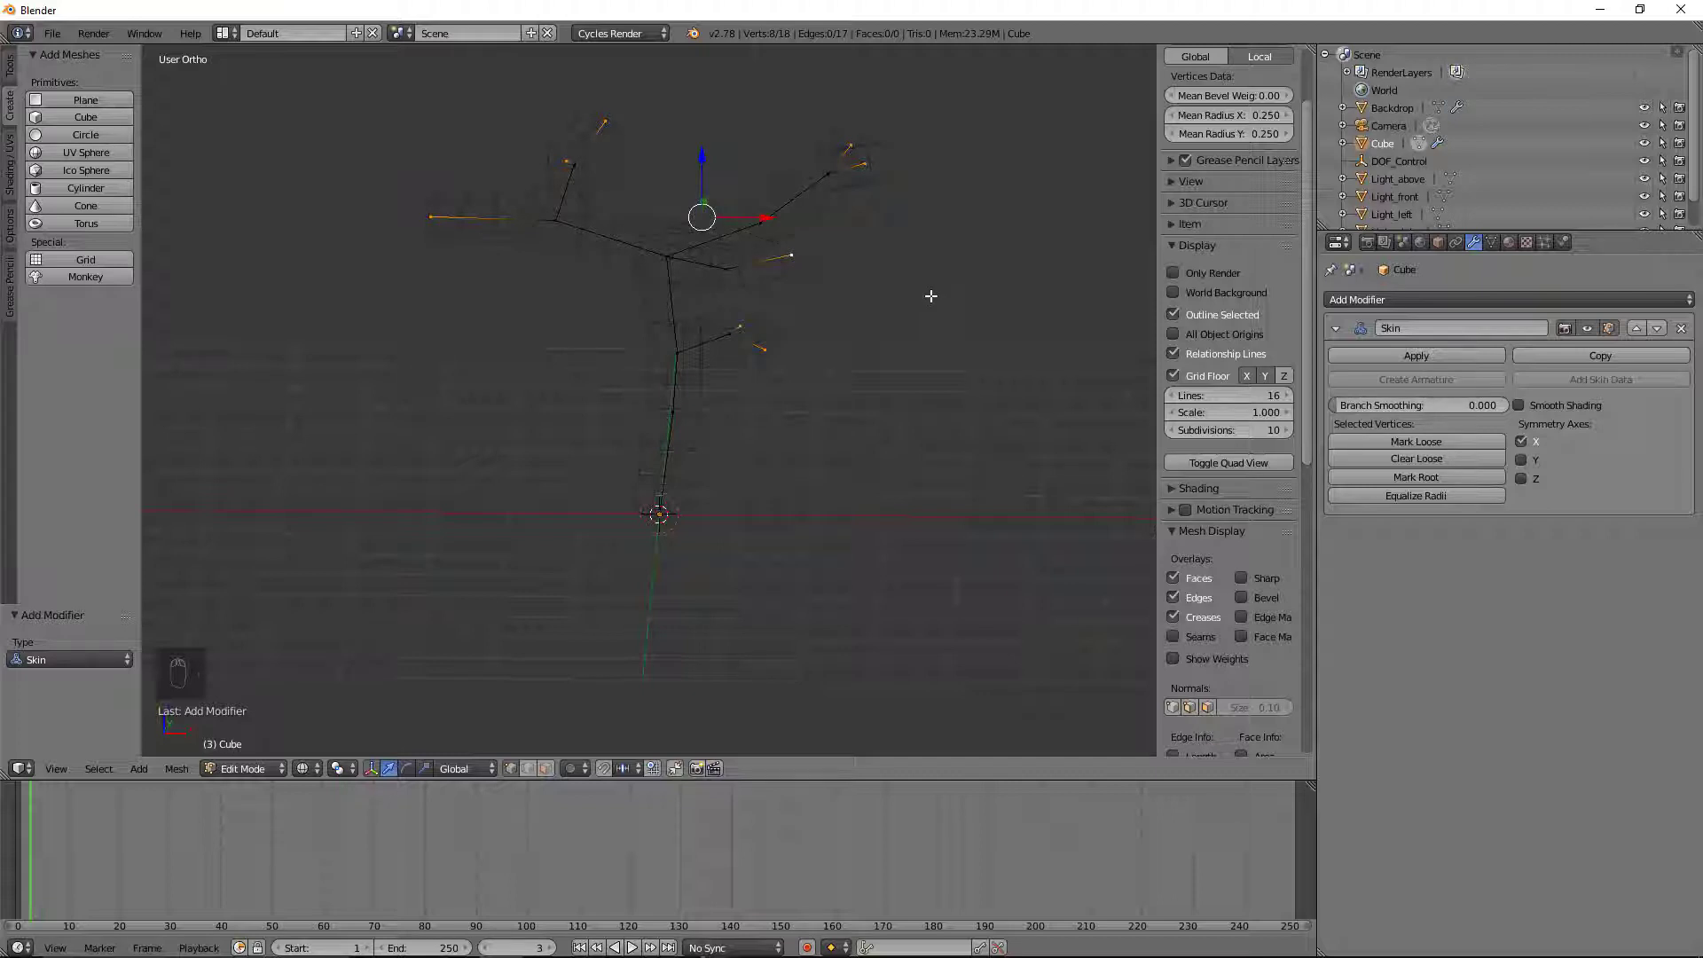
{"action": "key", "text": "ctrl+a"}
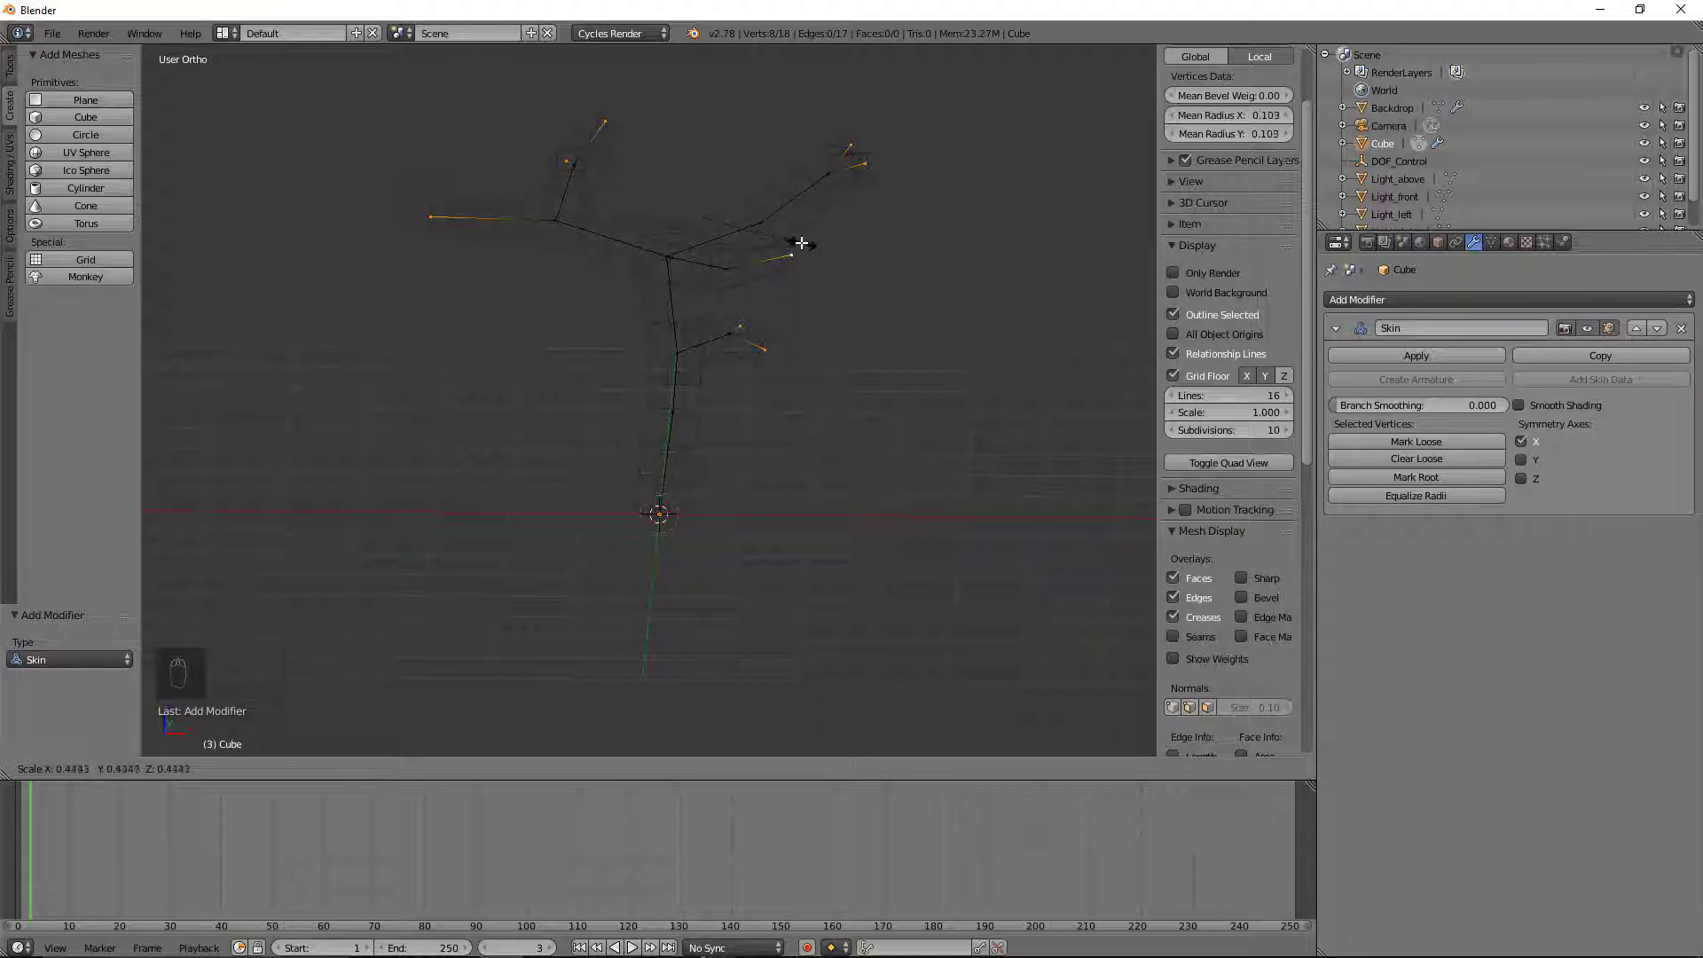
{"action": "left_click", "coordinate": [723, 218]}
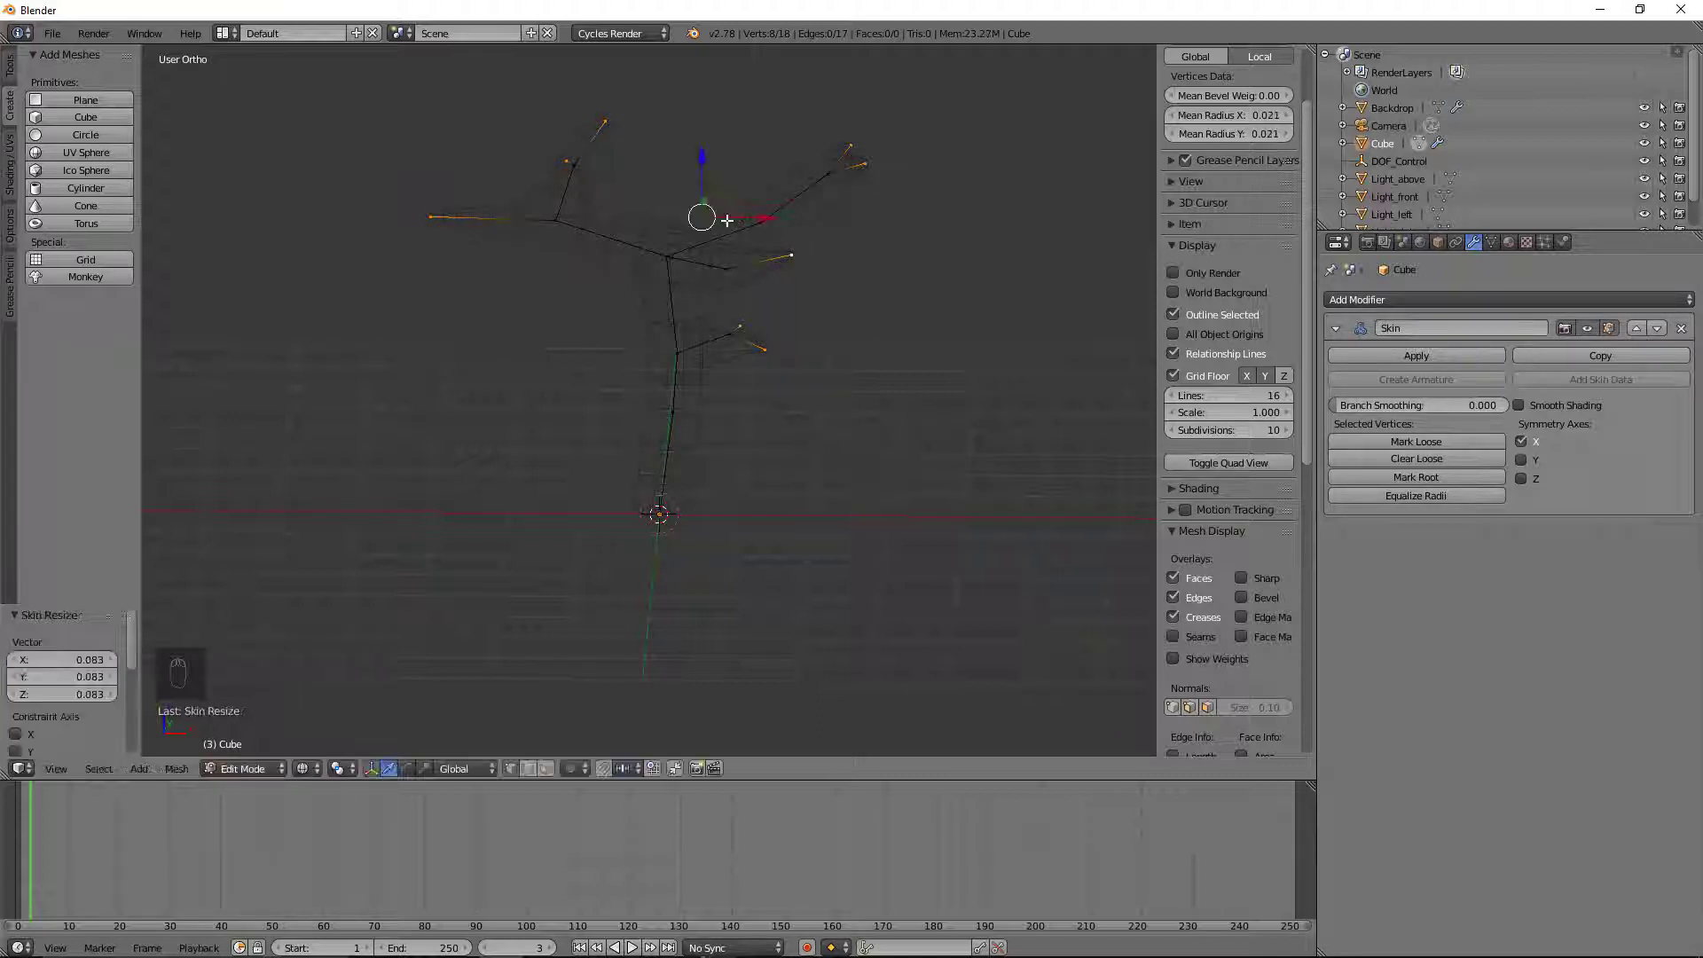
Step: Scale the skin of the shortest twig tip on the forked side branch by about 0.19
{"action": "right_click", "coordinate": [827, 173]}
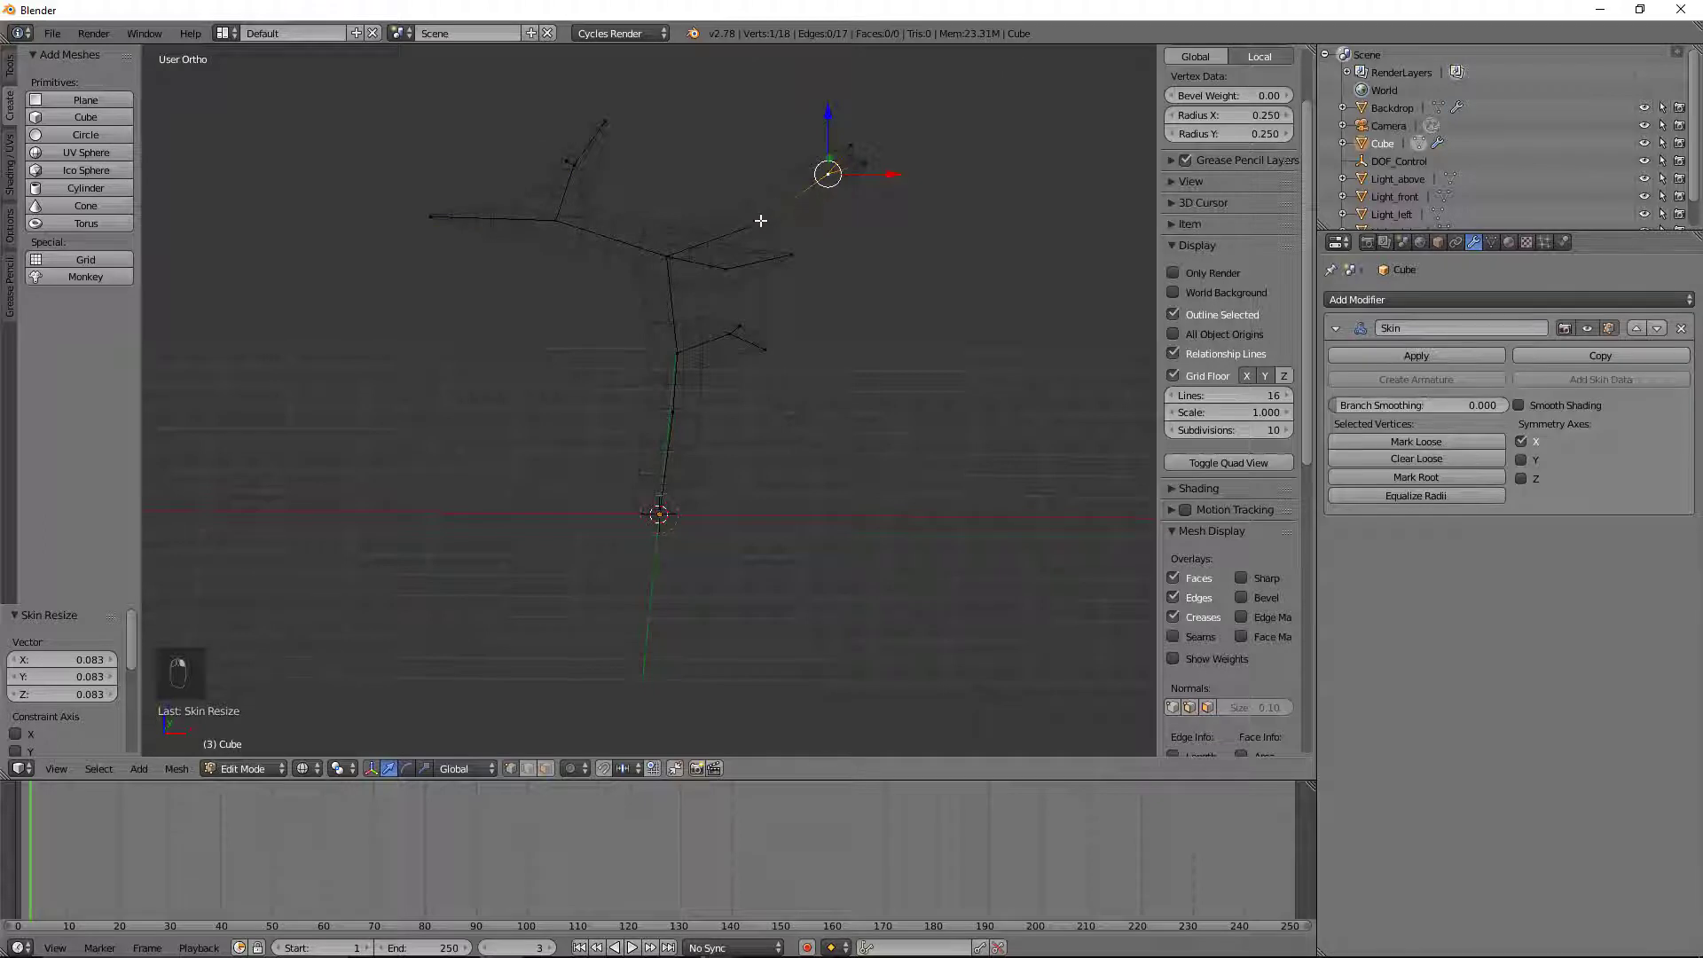
{"action": "middle_click_drag", "start_coordinate": [592, 155], "coordinate": [748, 175]}
{"action": "right_click", "coordinate": [329, 198]}
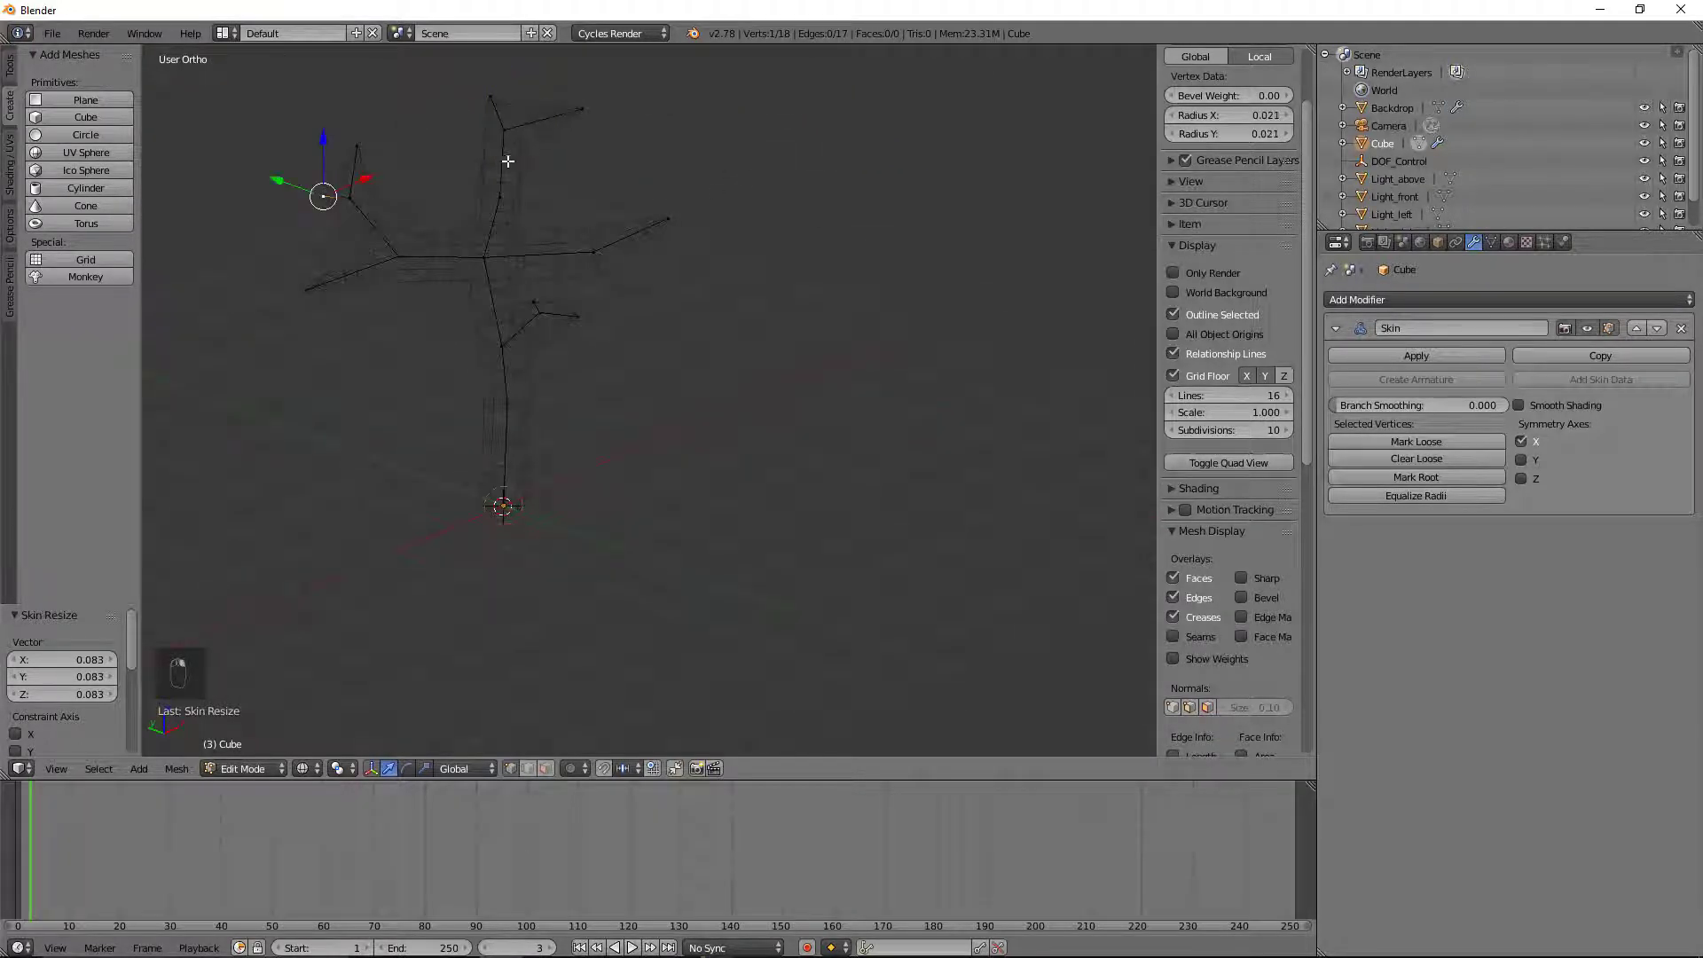
{"action": "key", "text": "ctrl+a"}
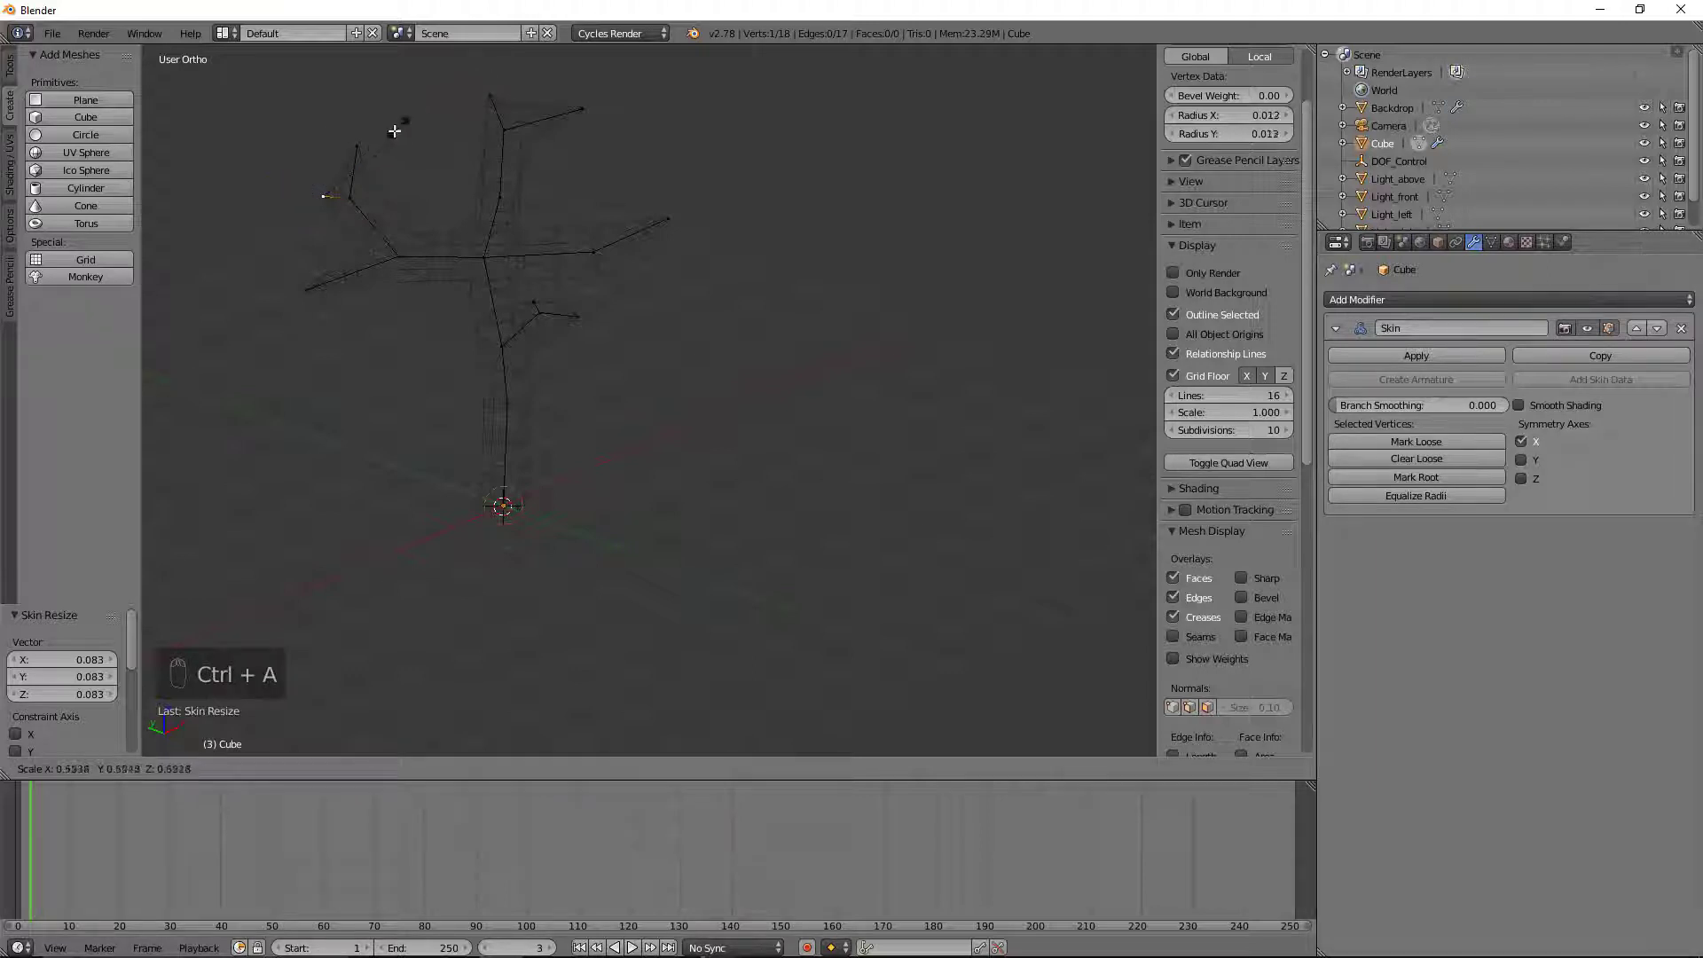
{"action": "left_click", "coordinate": [346, 170]}
Step: Shrink the side branch's fork vertex to a skin radius of about 0.035 and scale the skin at its base vertex by about 0.21
{"action": "right_click", "coordinate": [350, 197]}
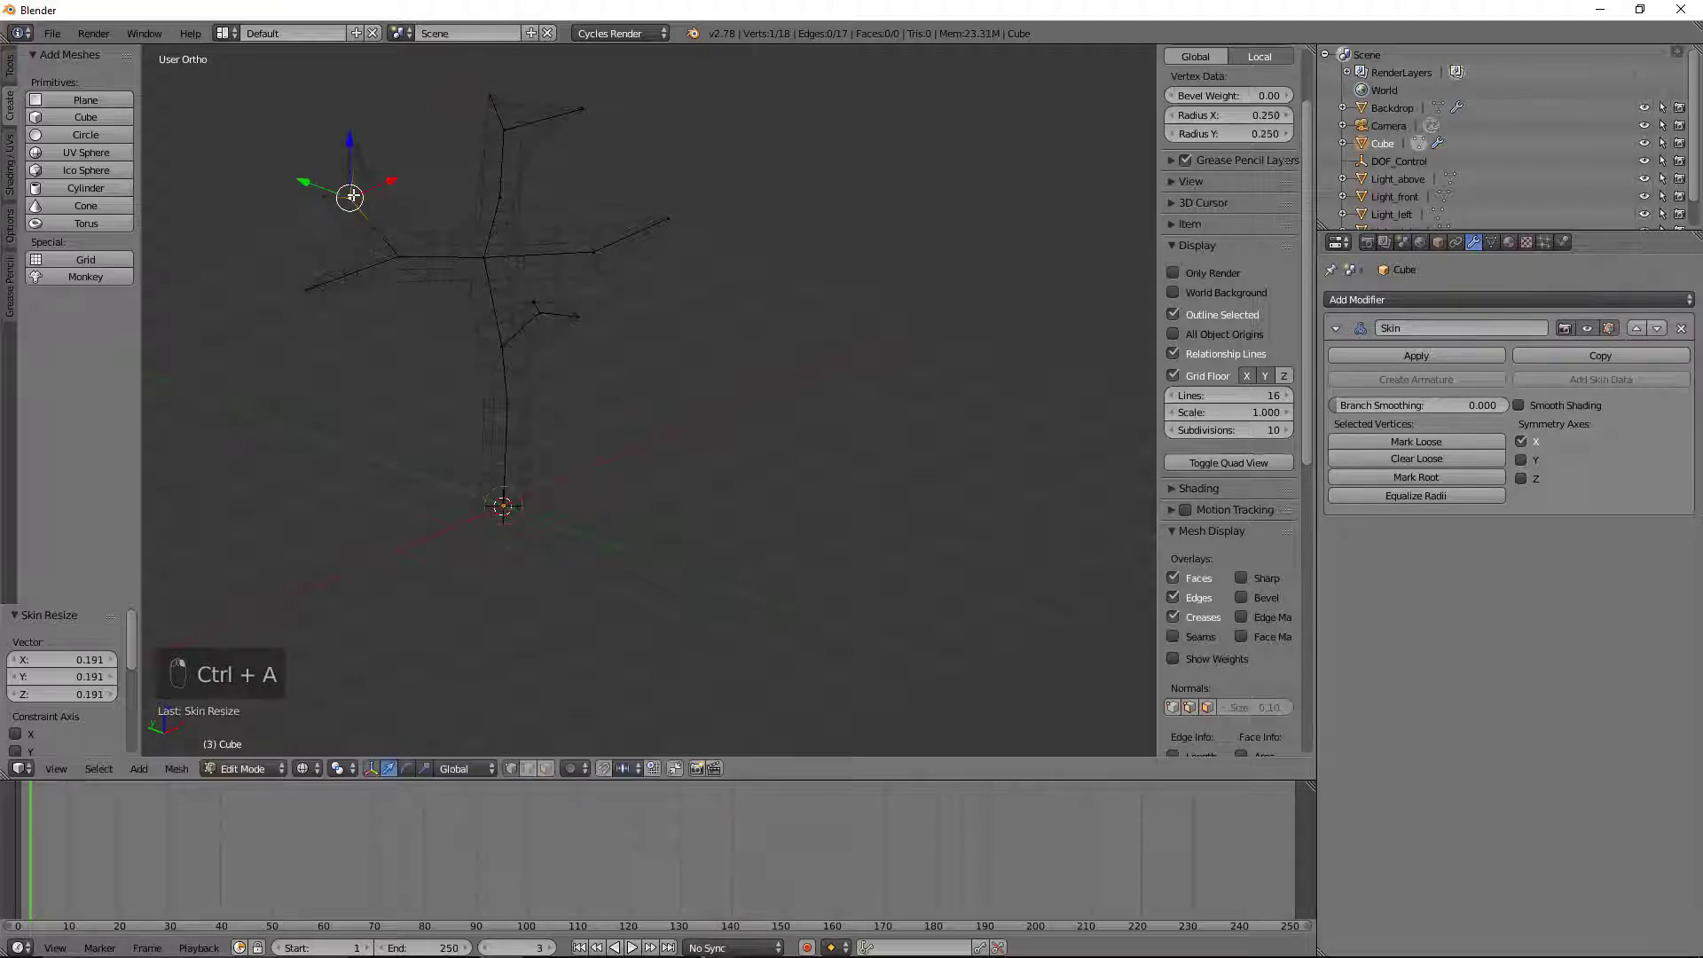
{"action": "key", "text": "ctrl+a"}
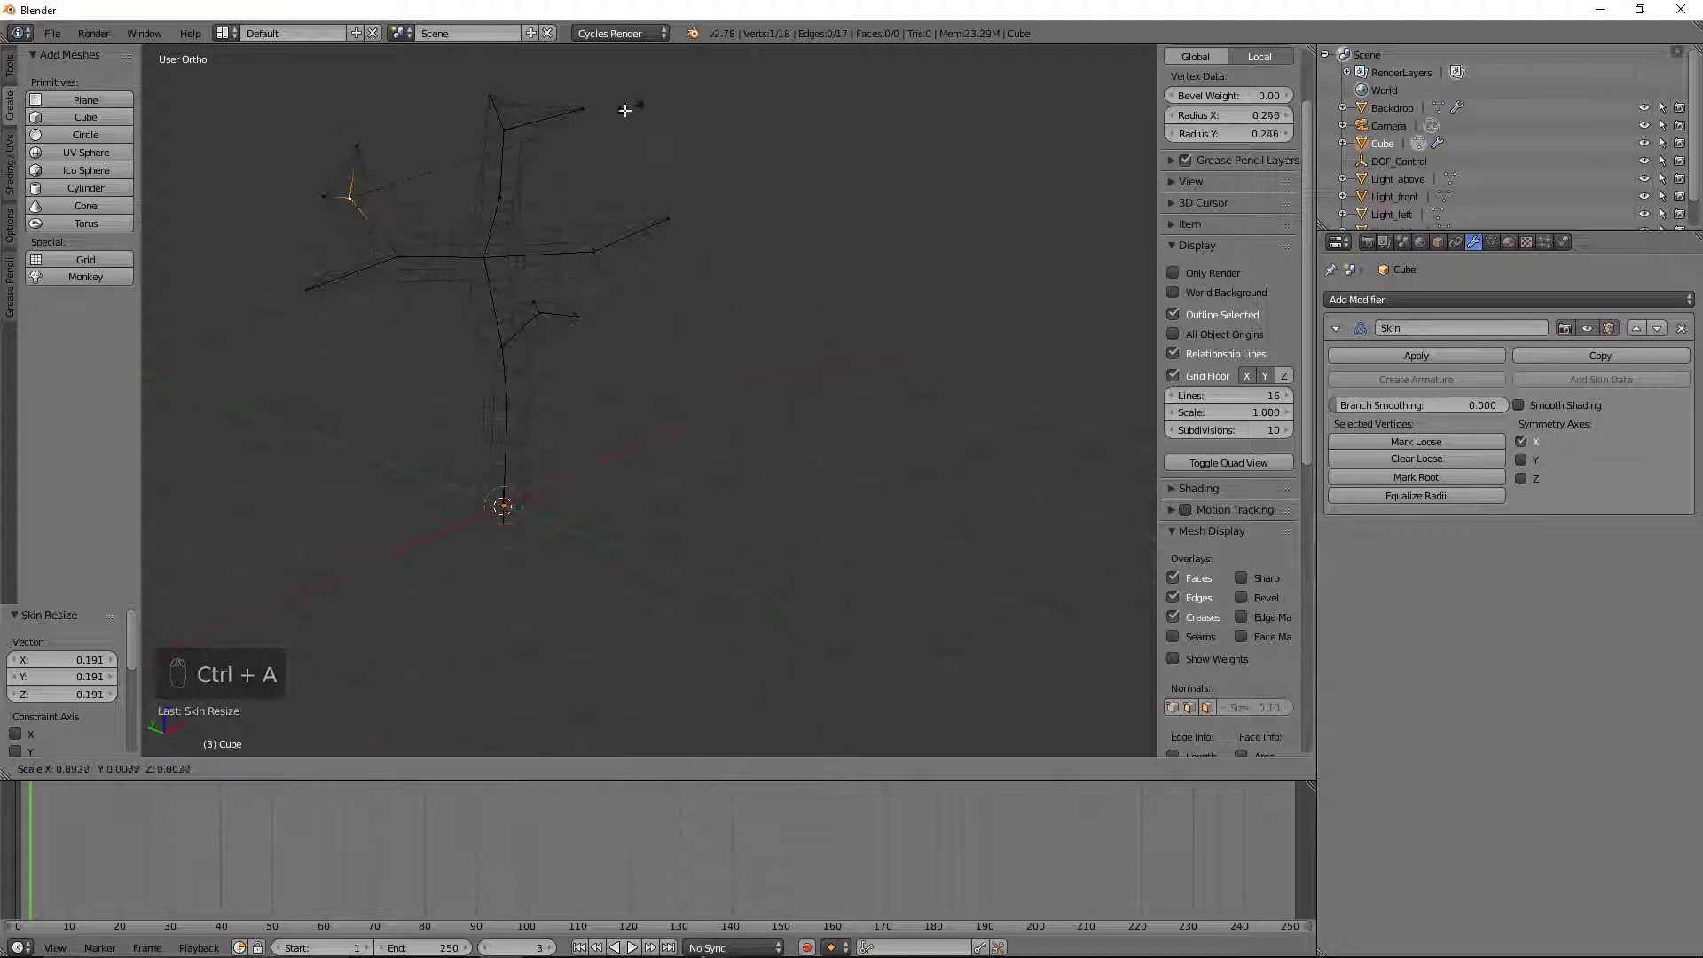
{"action": "left_click", "coordinate": [383, 170]}
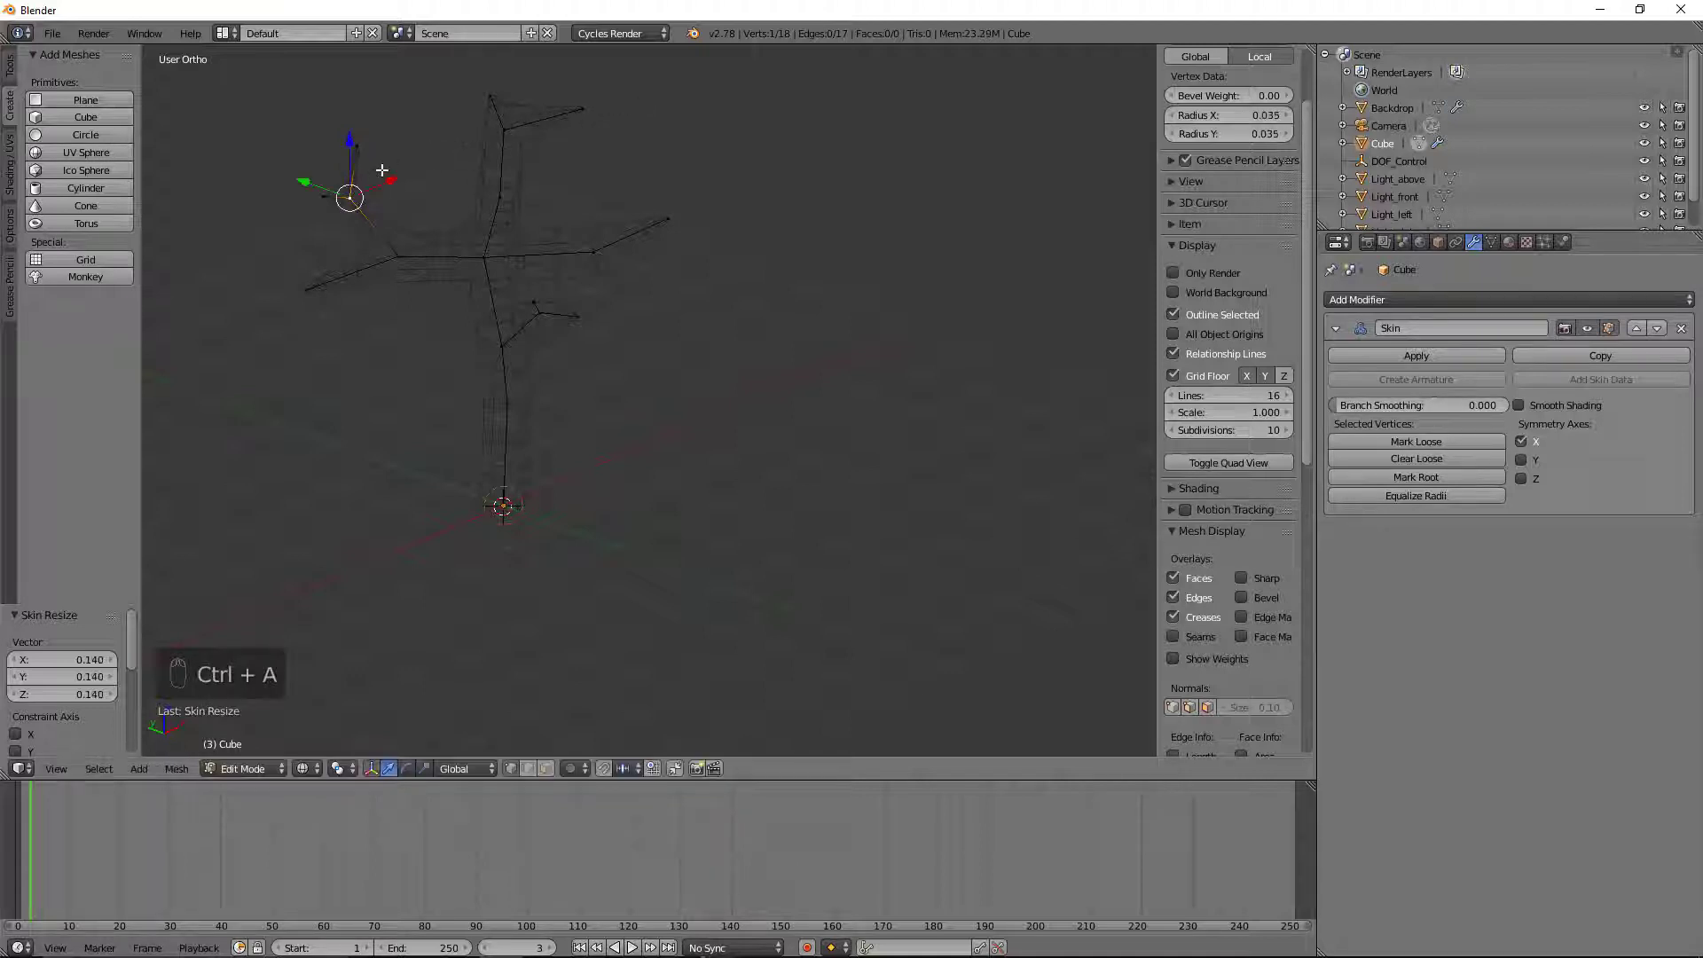
{"action": "right_click", "coordinate": [396, 256]}
{"action": "key", "text": "ctrl+a"}
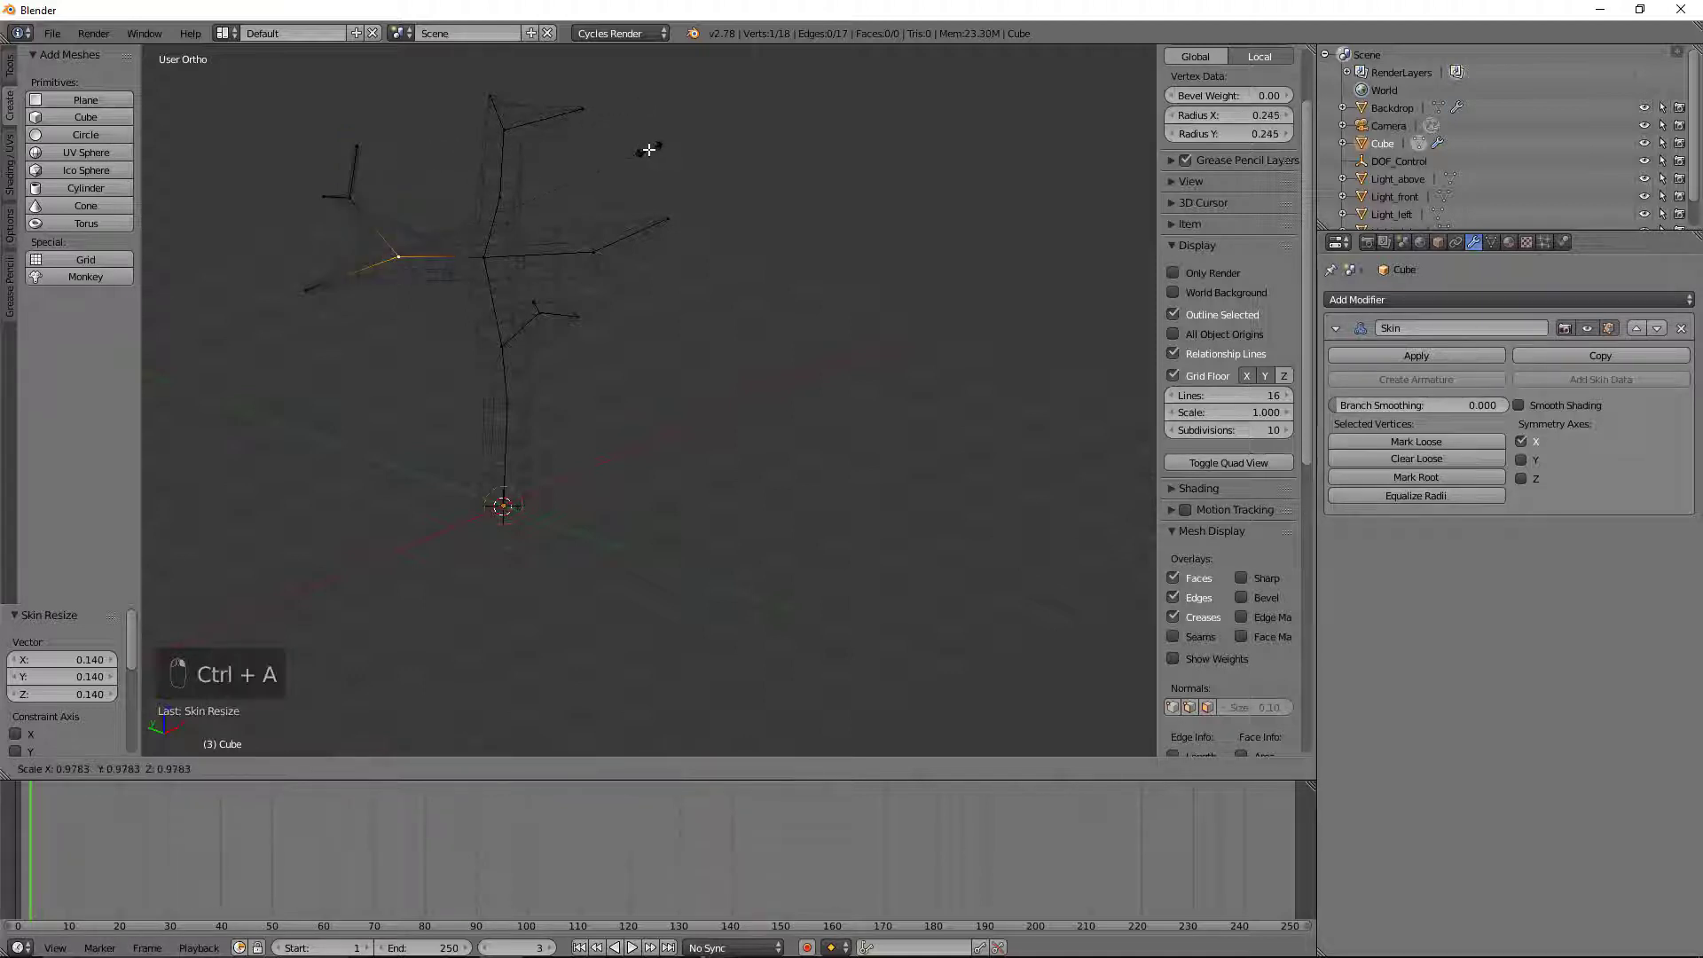
{"action": "left_click", "coordinate": [430, 212]}
Step: Select the trunk's top vertex with the unforked branch's middle vertex and shrink their skin radius to about 0.096
{"action": "right_click", "coordinate": [592, 253]}
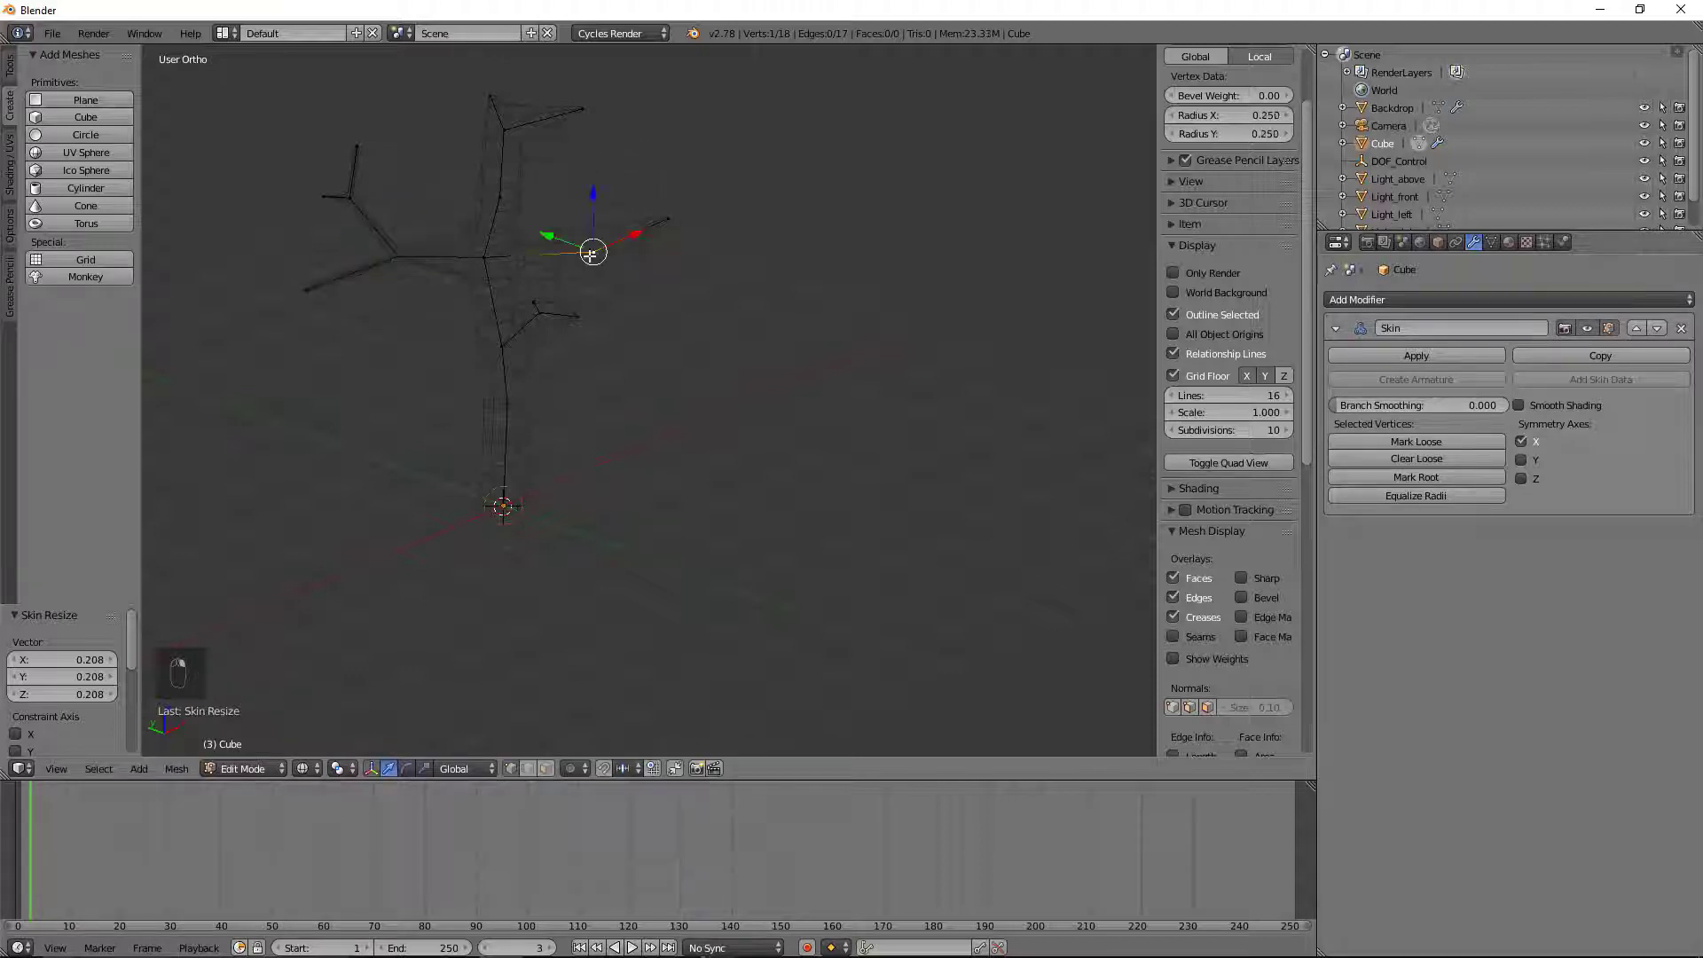
{"action": "right_click", "coordinate": [481, 258]}
{"action": "right_click", "coordinate": [593, 253], "text": "shift"}
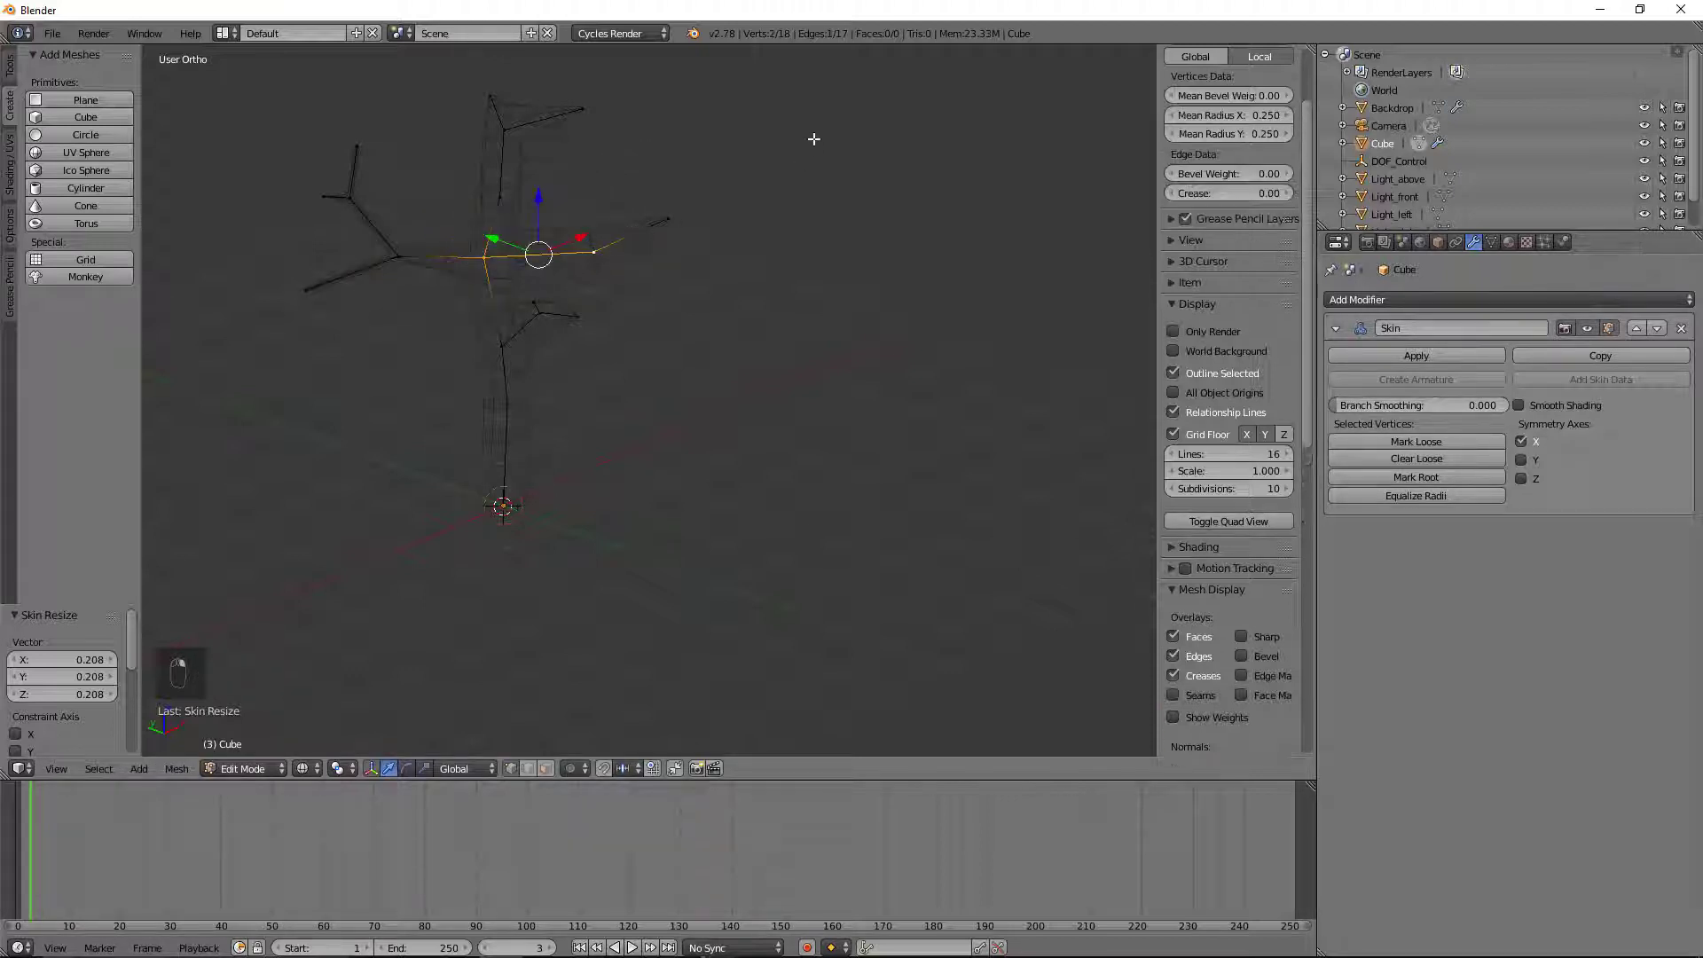
{"action": "key", "text": "ctrl+a"}
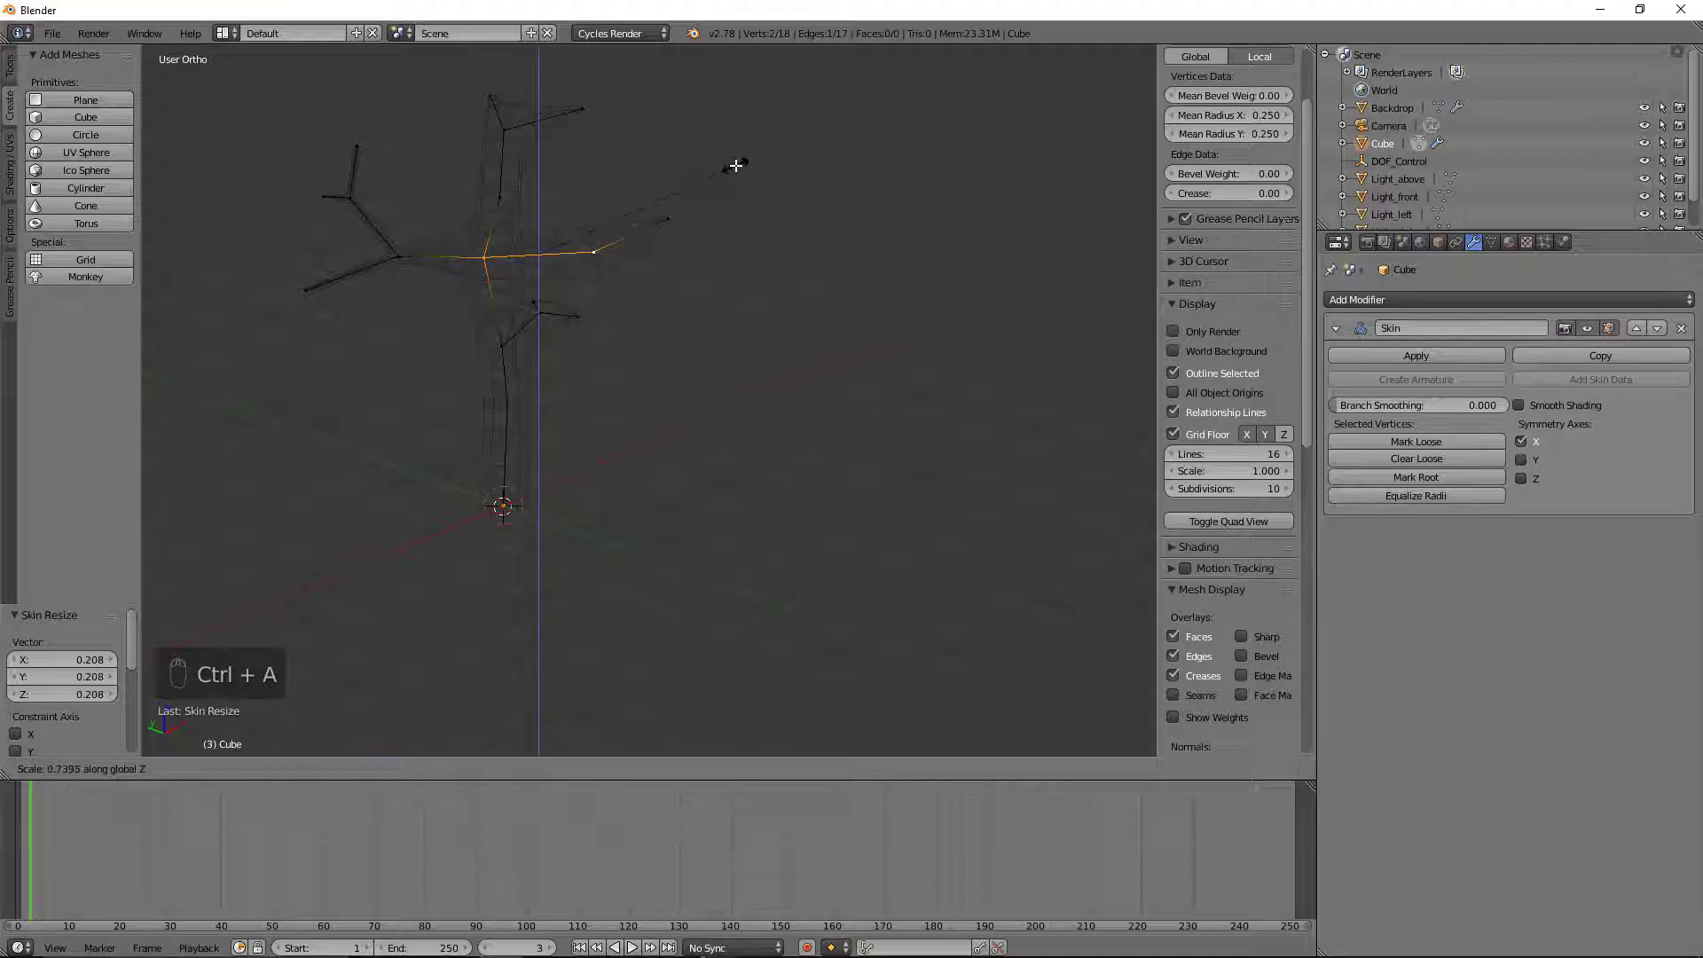
{"action": "right_click", "coordinate": [735, 165]}
{"action": "key", "text": "ctrl+a"}
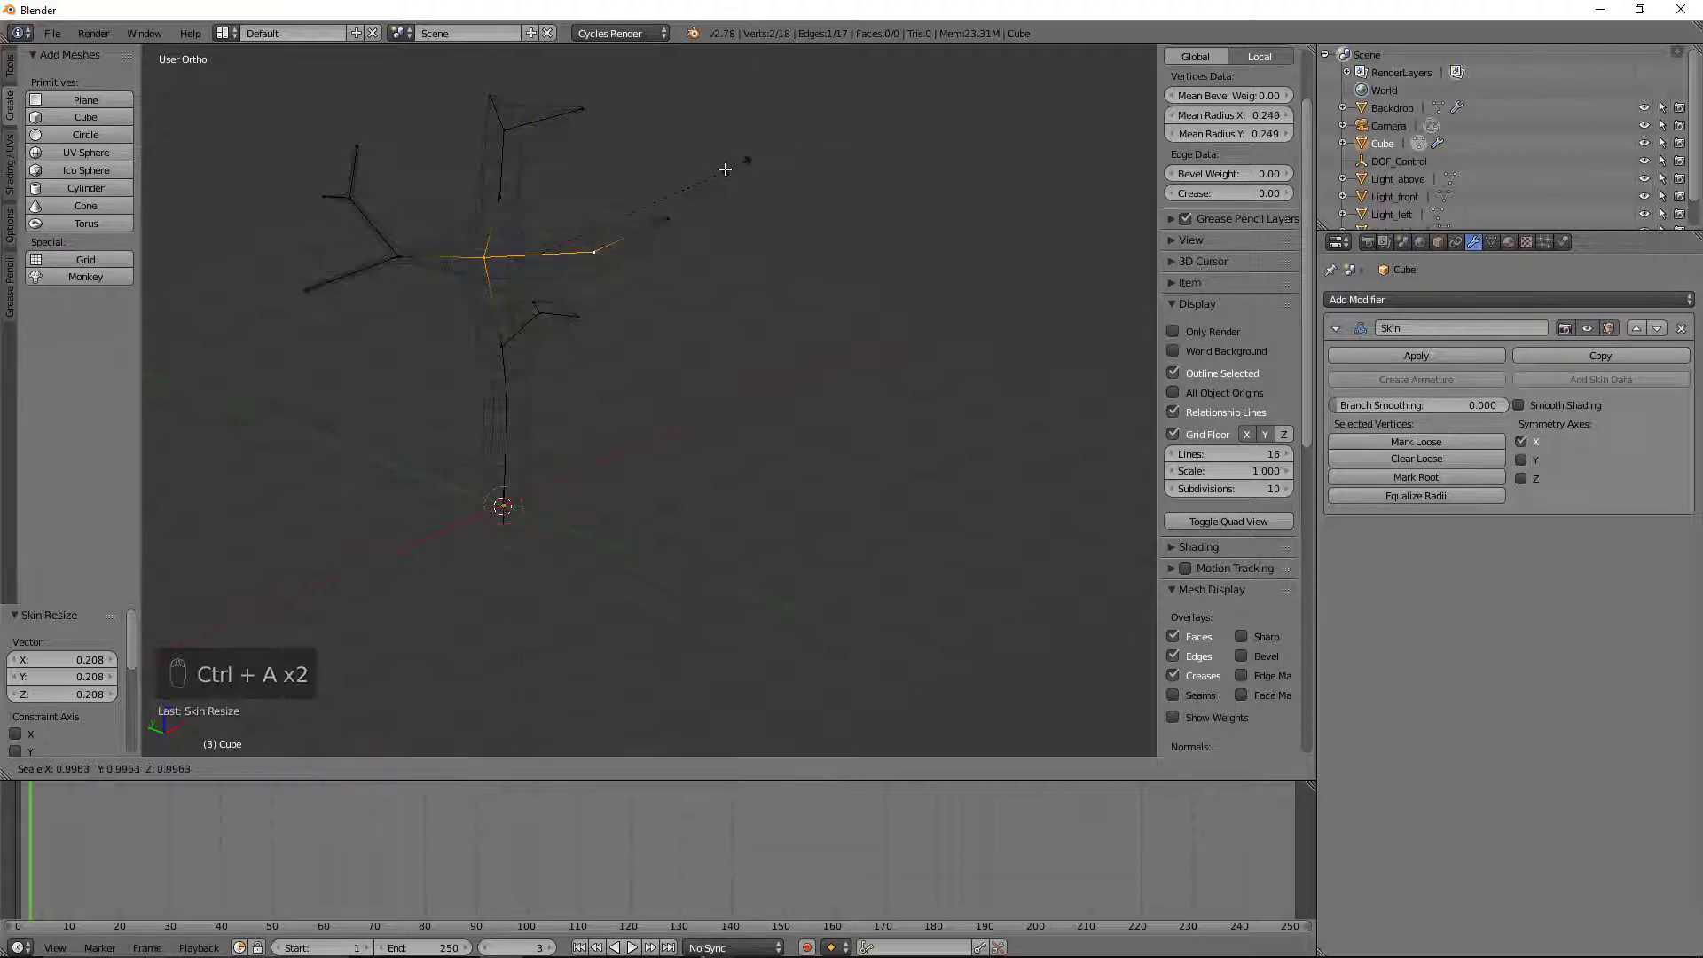
{"action": "left_click", "coordinate": [610, 205]}
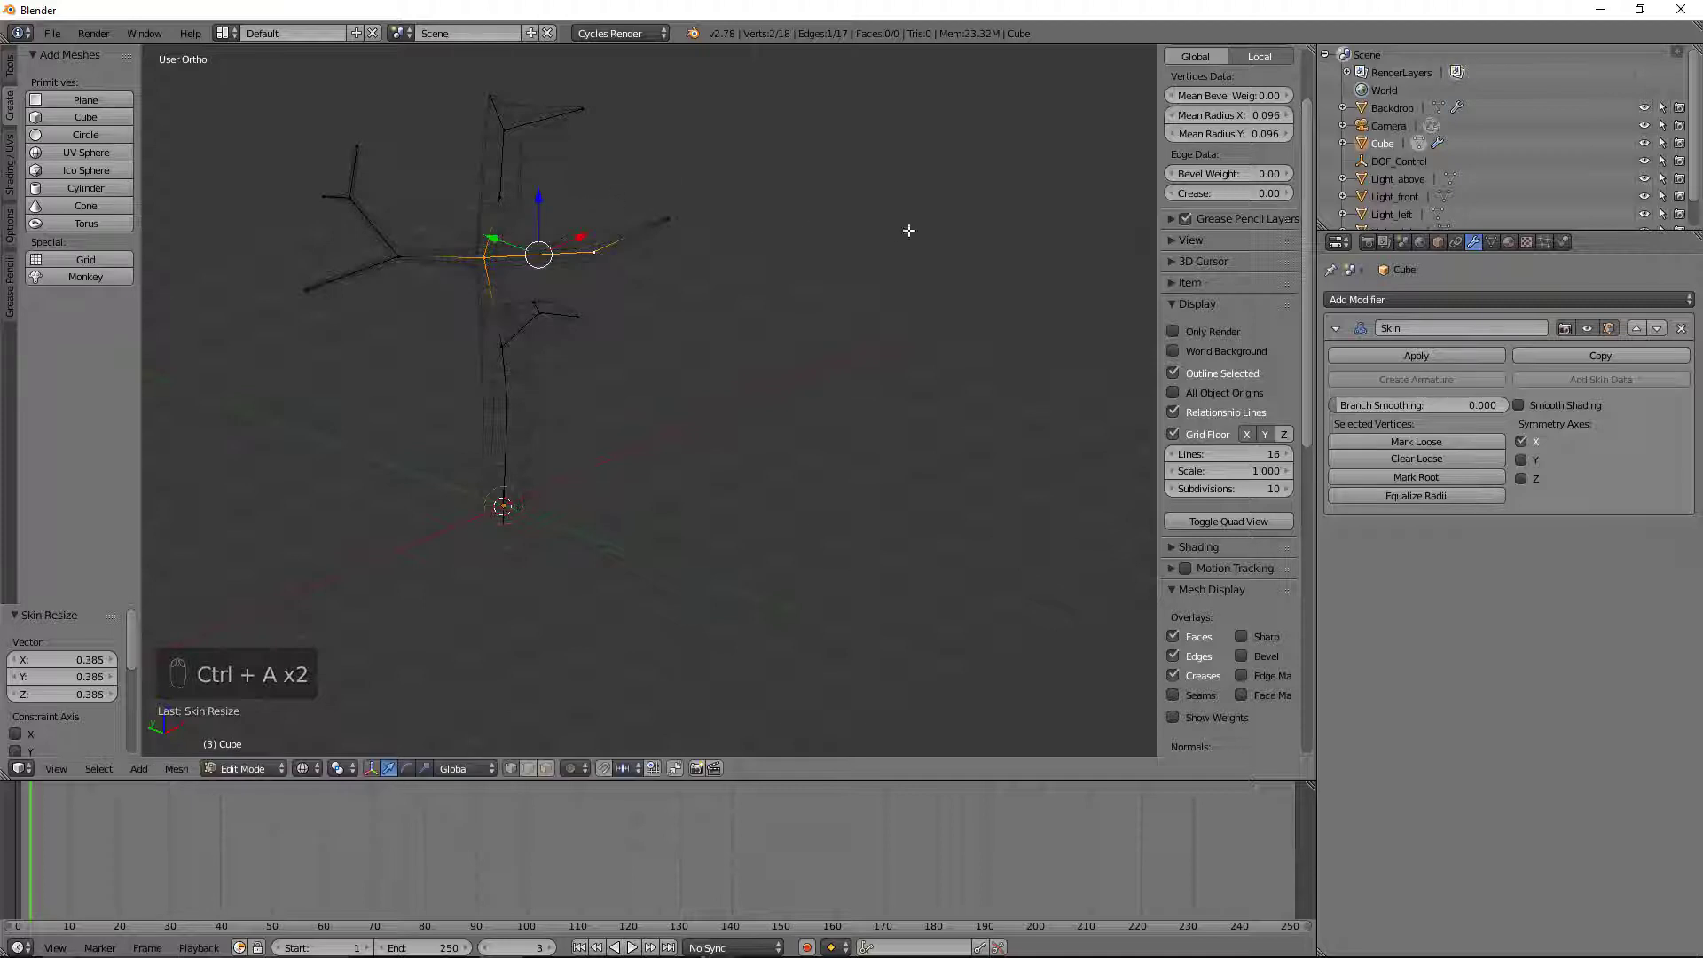
Step: Scale the unforked branch's tip skin by about 0.26 and reduce its middle vertex to a skin radius of about 0.051
{"action": "middle_click_drag", "start_coordinate": [909, 230], "coordinate": [718, 236]}
{"action": "right_click", "coordinate": [771, 233]}
{"action": "key", "text": "ctrl+a"}
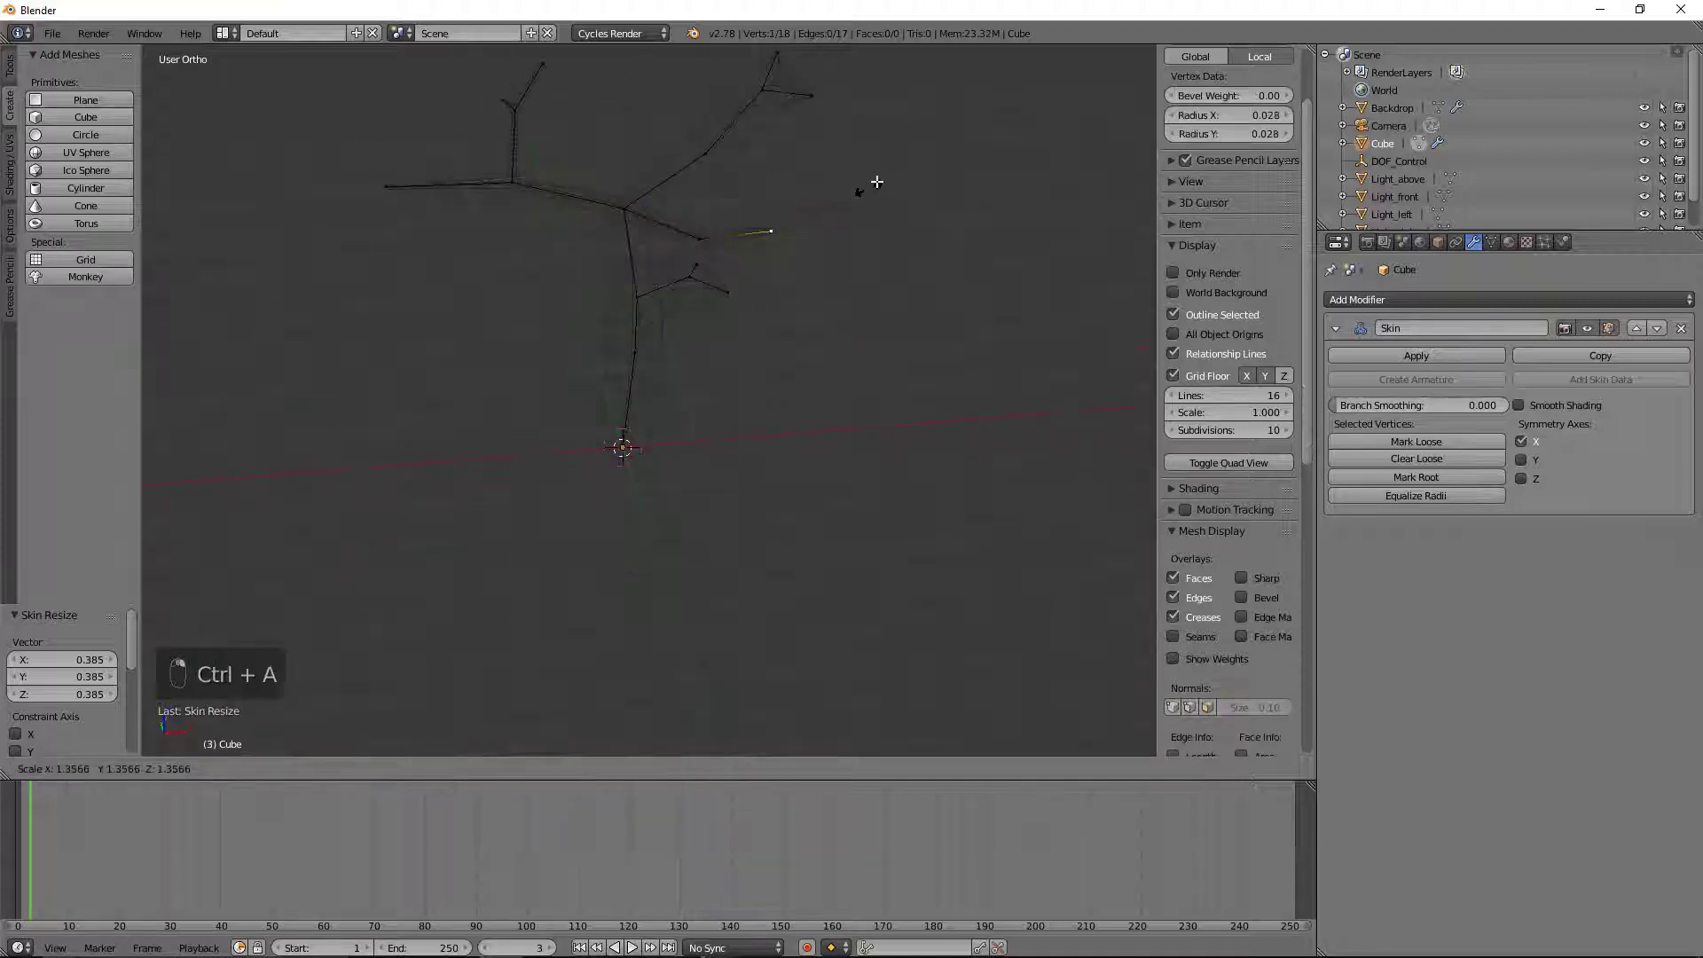
{"action": "left_click", "coordinate": [783, 215]}
{"action": "right_click", "coordinate": [696, 241]}
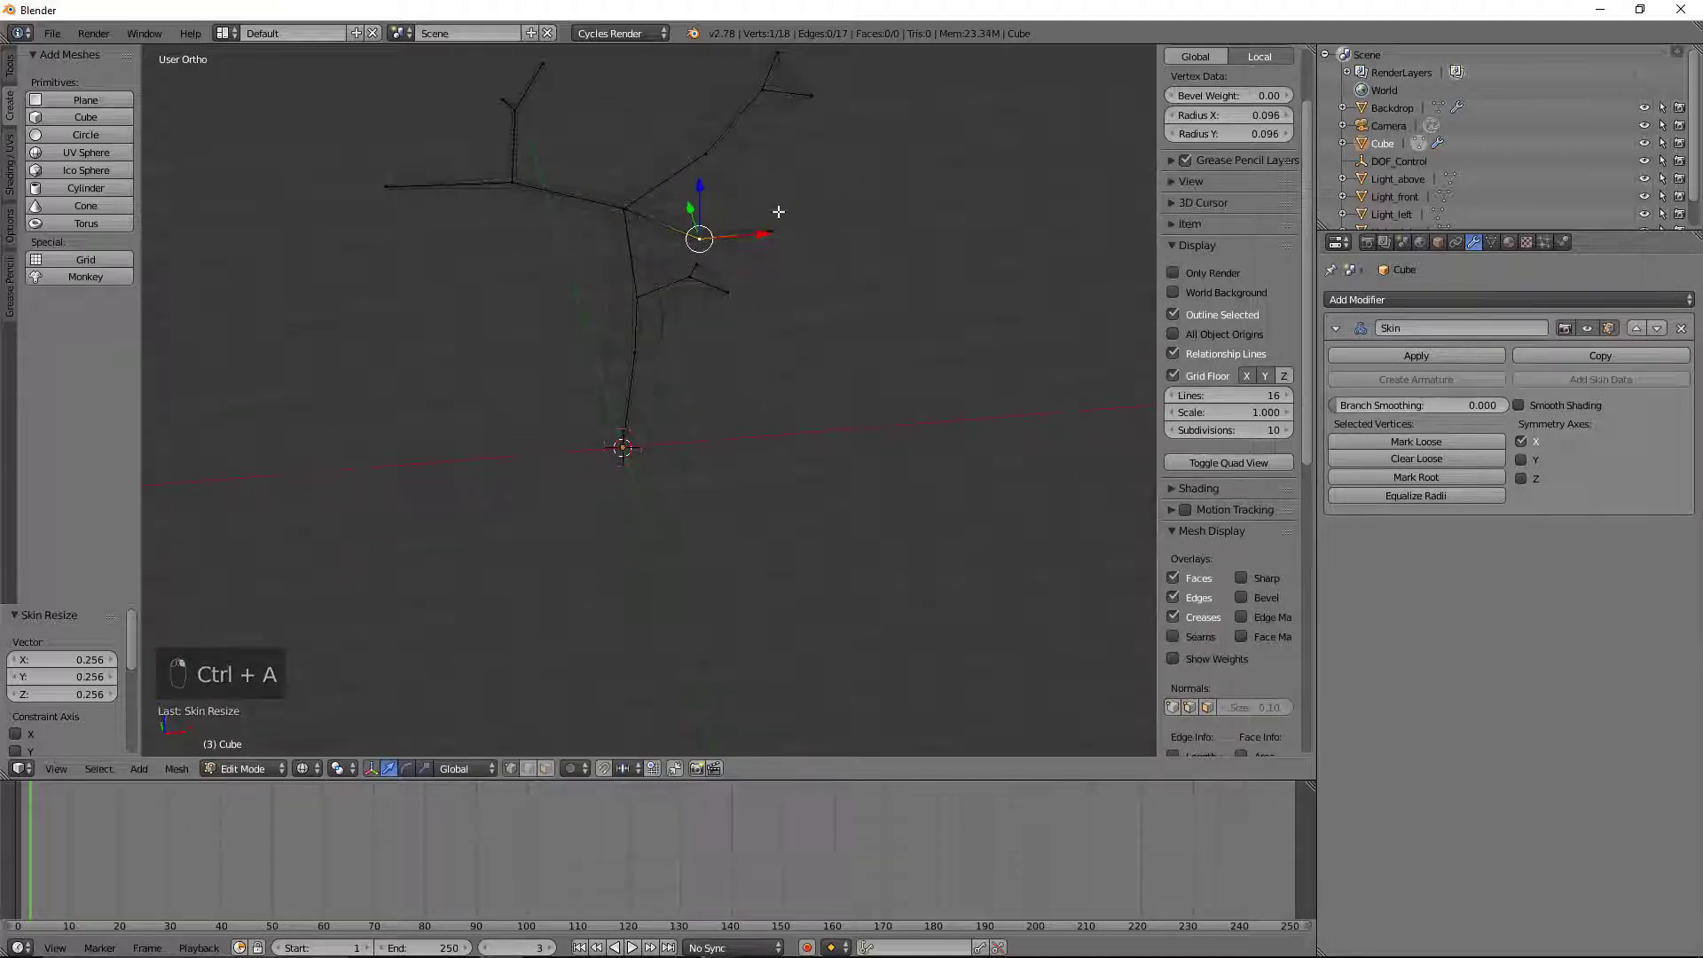
{"action": "key", "text": "ctrl+a"}
{"action": "left_click", "coordinate": [763, 202]}
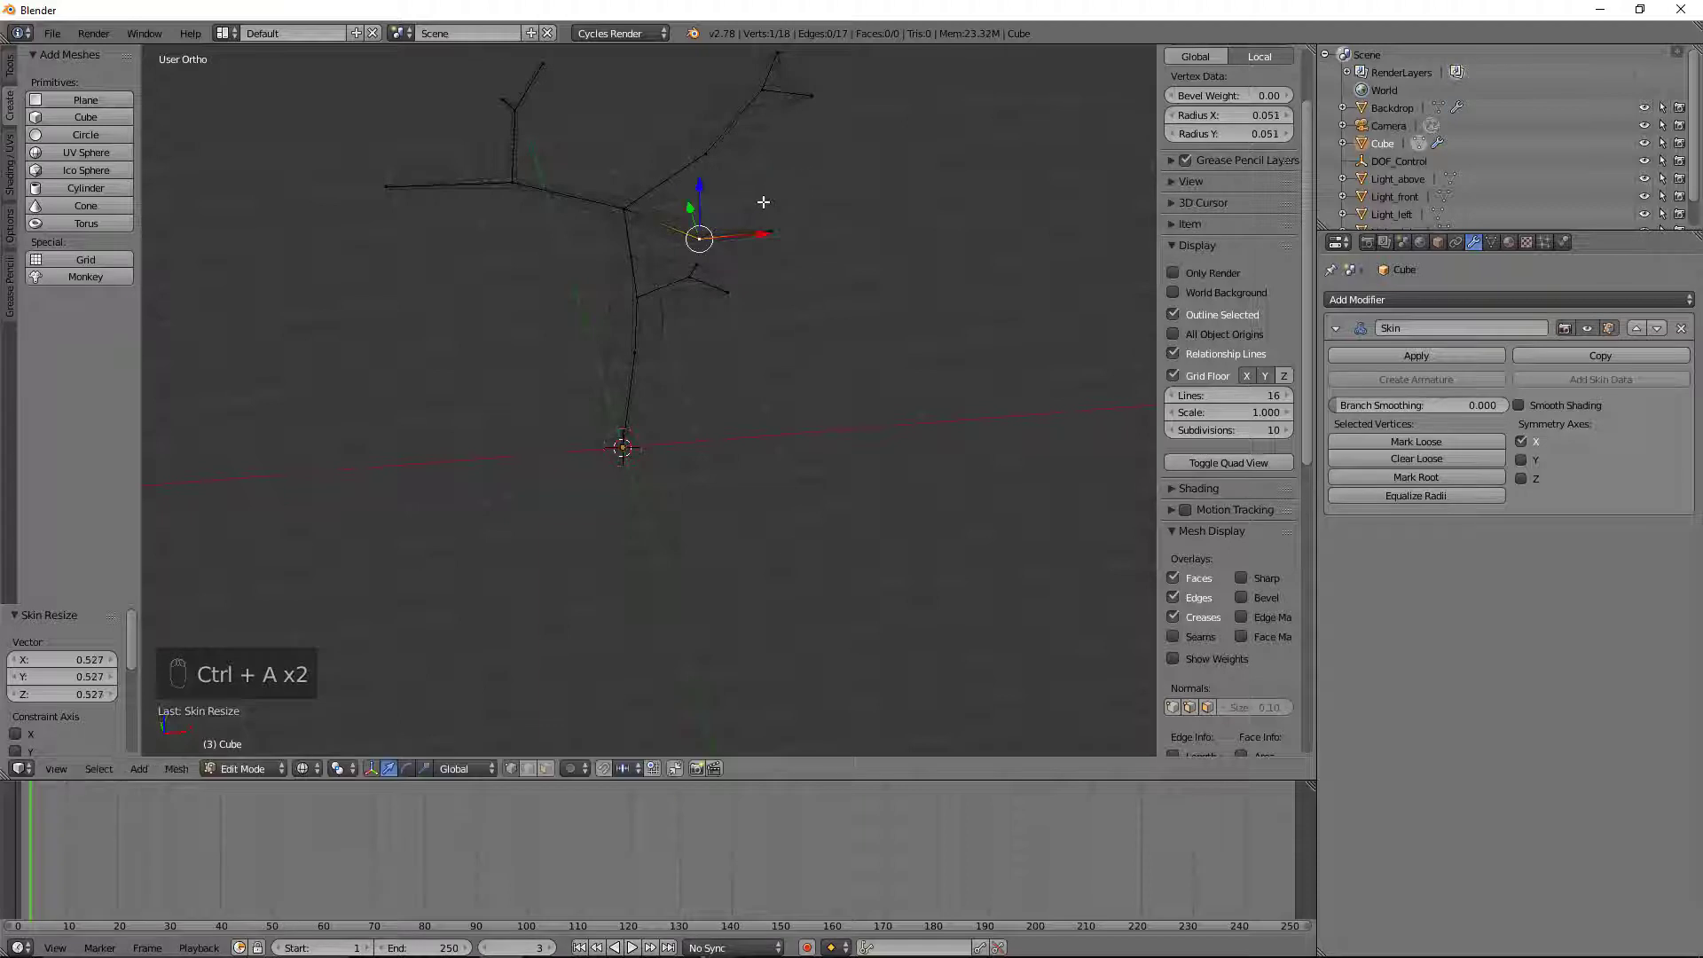
{"action": "middle_click_drag", "start_coordinate": [754, 147], "coordinate": [981, 144]}
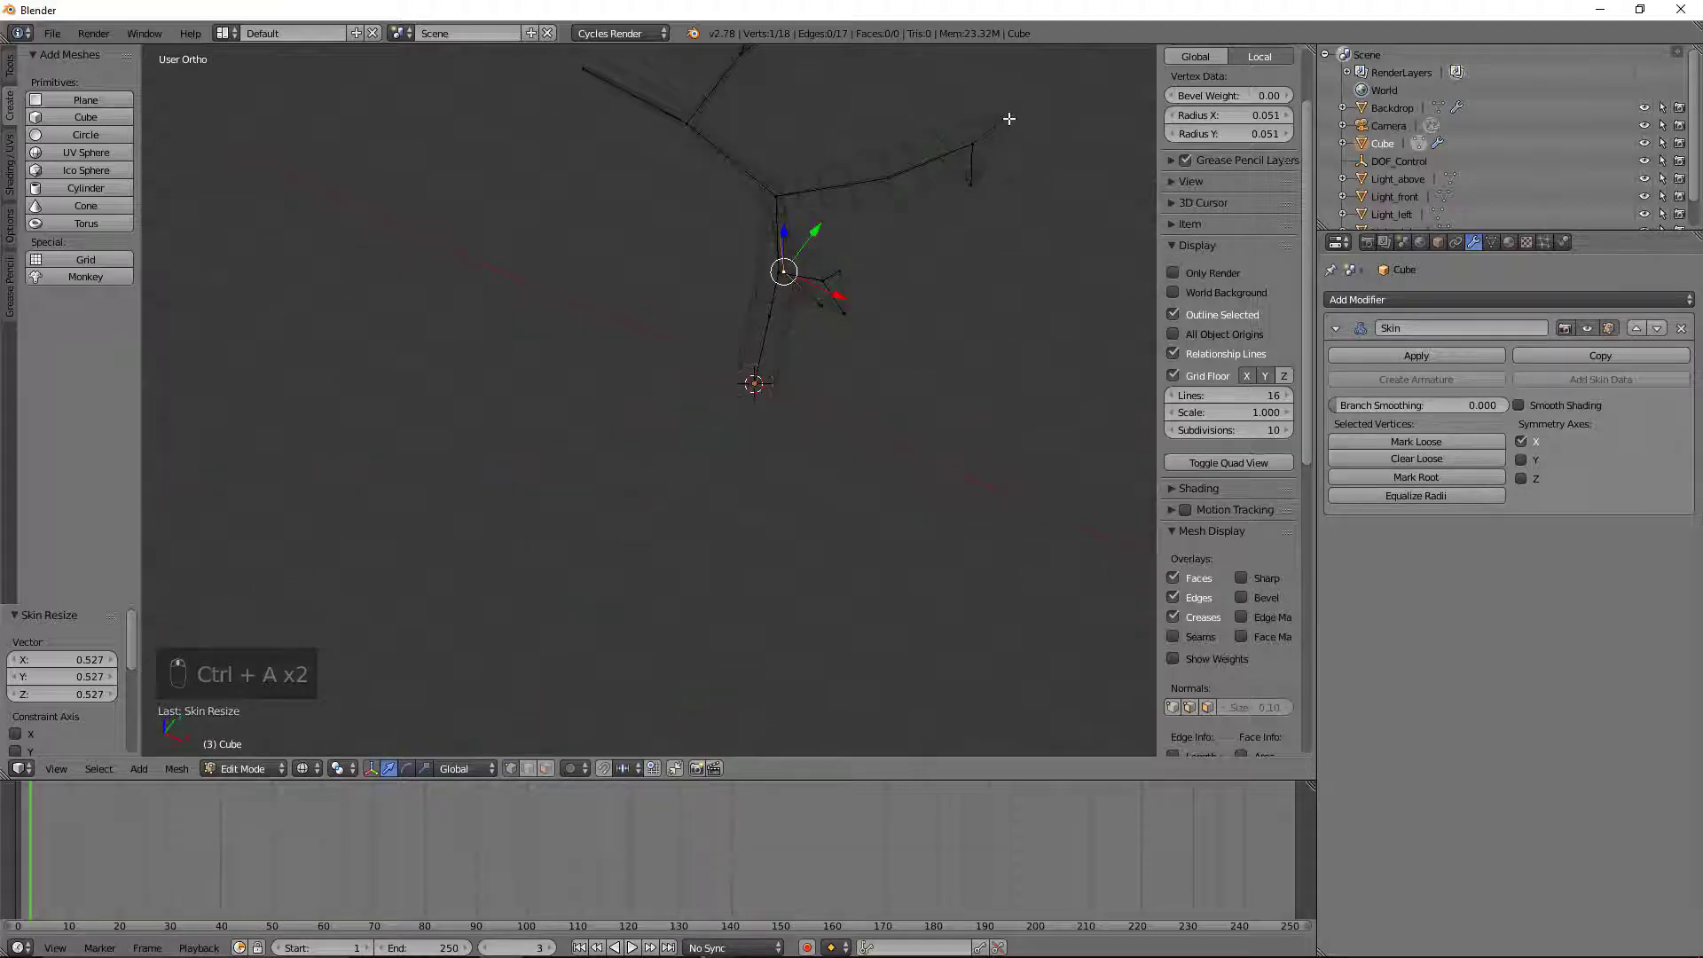
Step: Scale the skin of the outermost twig tip on the remaining thick forked branch by about 0.375
{"action": "right_click", "coordinate": [1009, 116]}
{"action": "key", "text": "ctrl+a"}
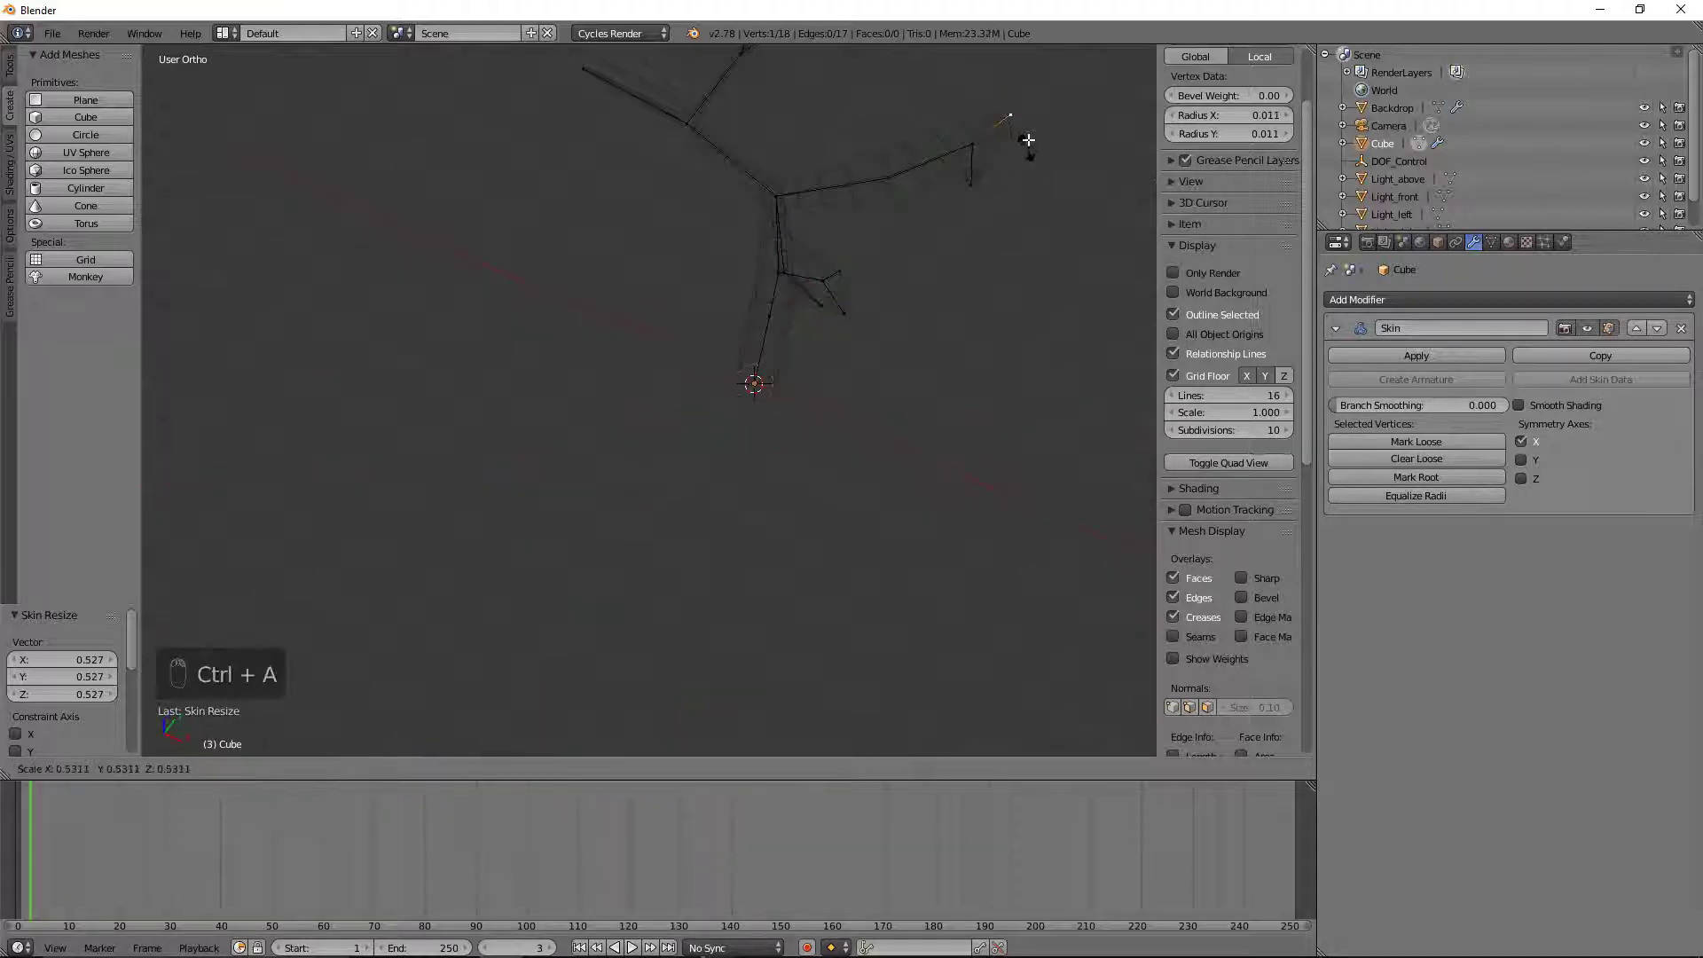
{"action": "left_click", "coordinate": [1021, 132]}
Step: Shrink the same branch's fork vertex to a skin radius of about 0.032 and its middle vertex to about 0.045
{"action": "right_click", "coordinate": [980, 145]}
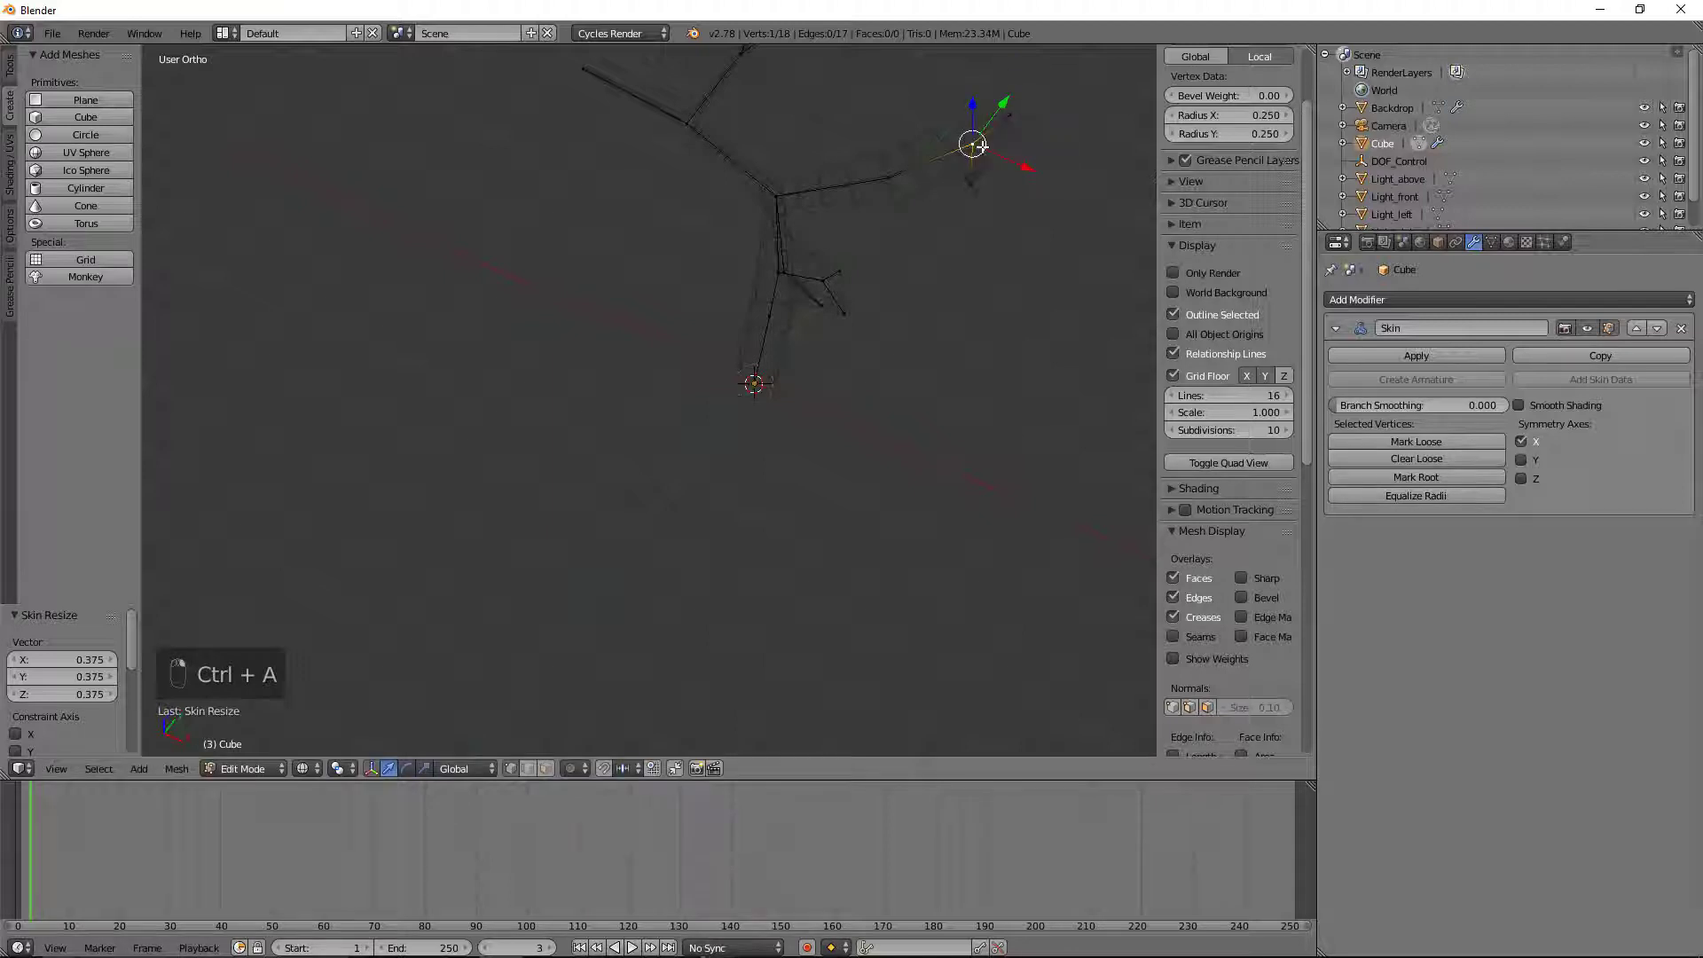
{"action": "key", "text": "ctrl+a"}
{"action": "right_click", "coordinate": [986, 160]}
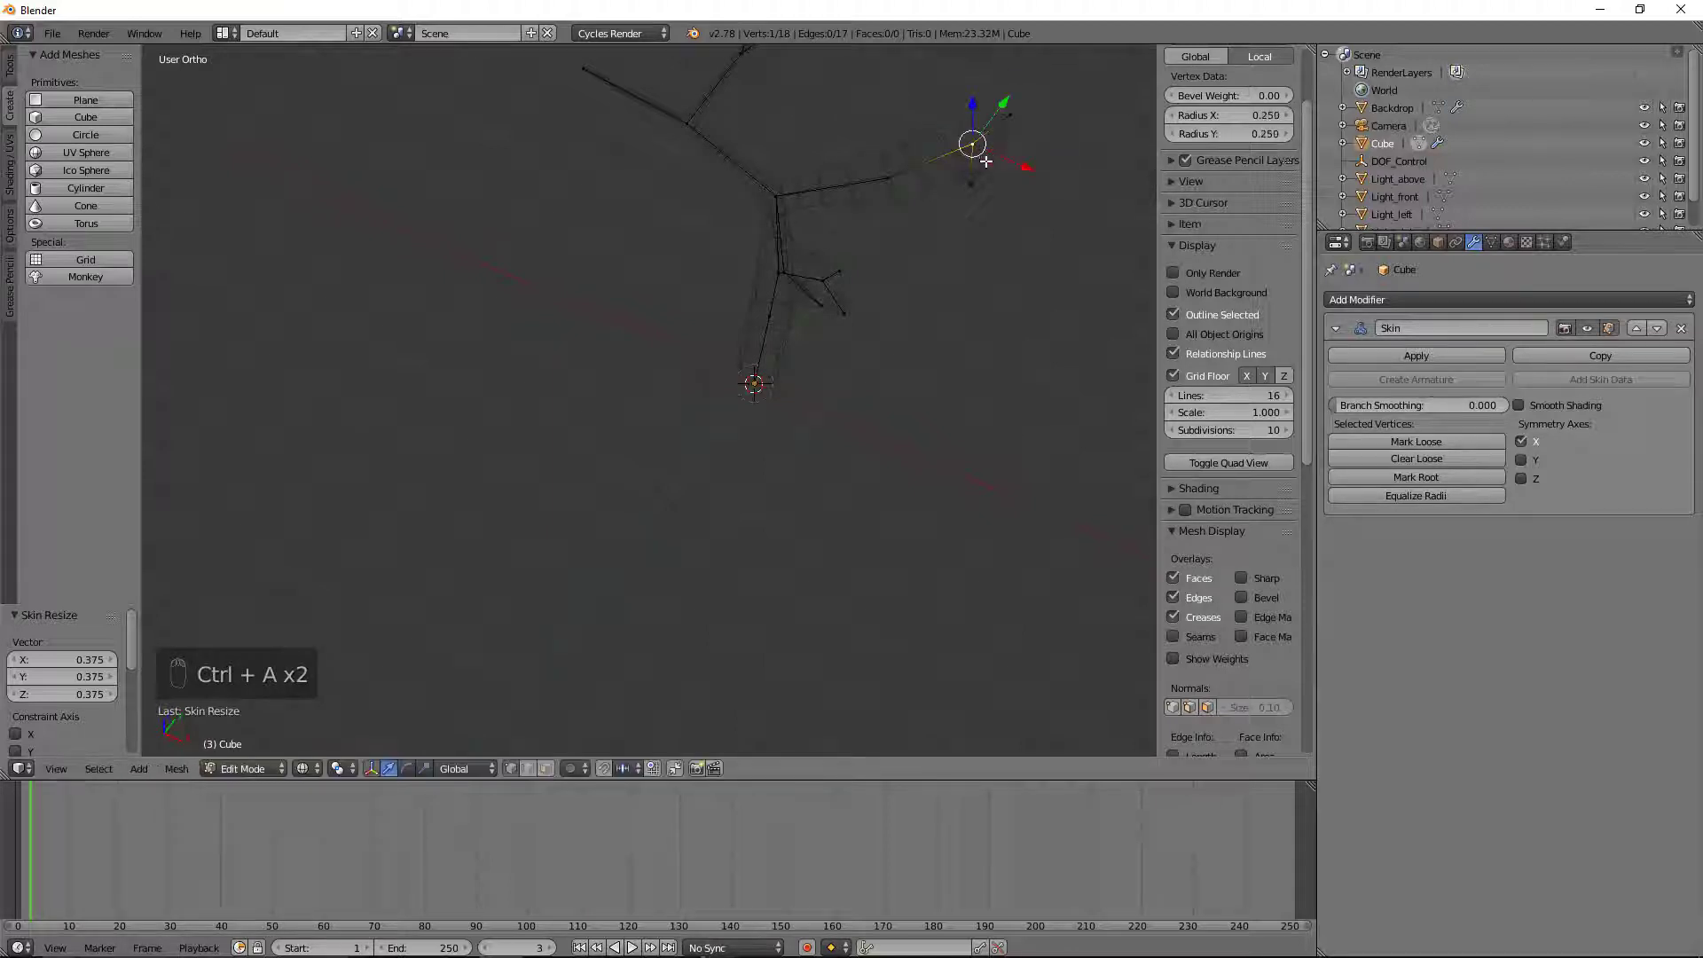
{"action": "key", "text": "ctrl+a"}
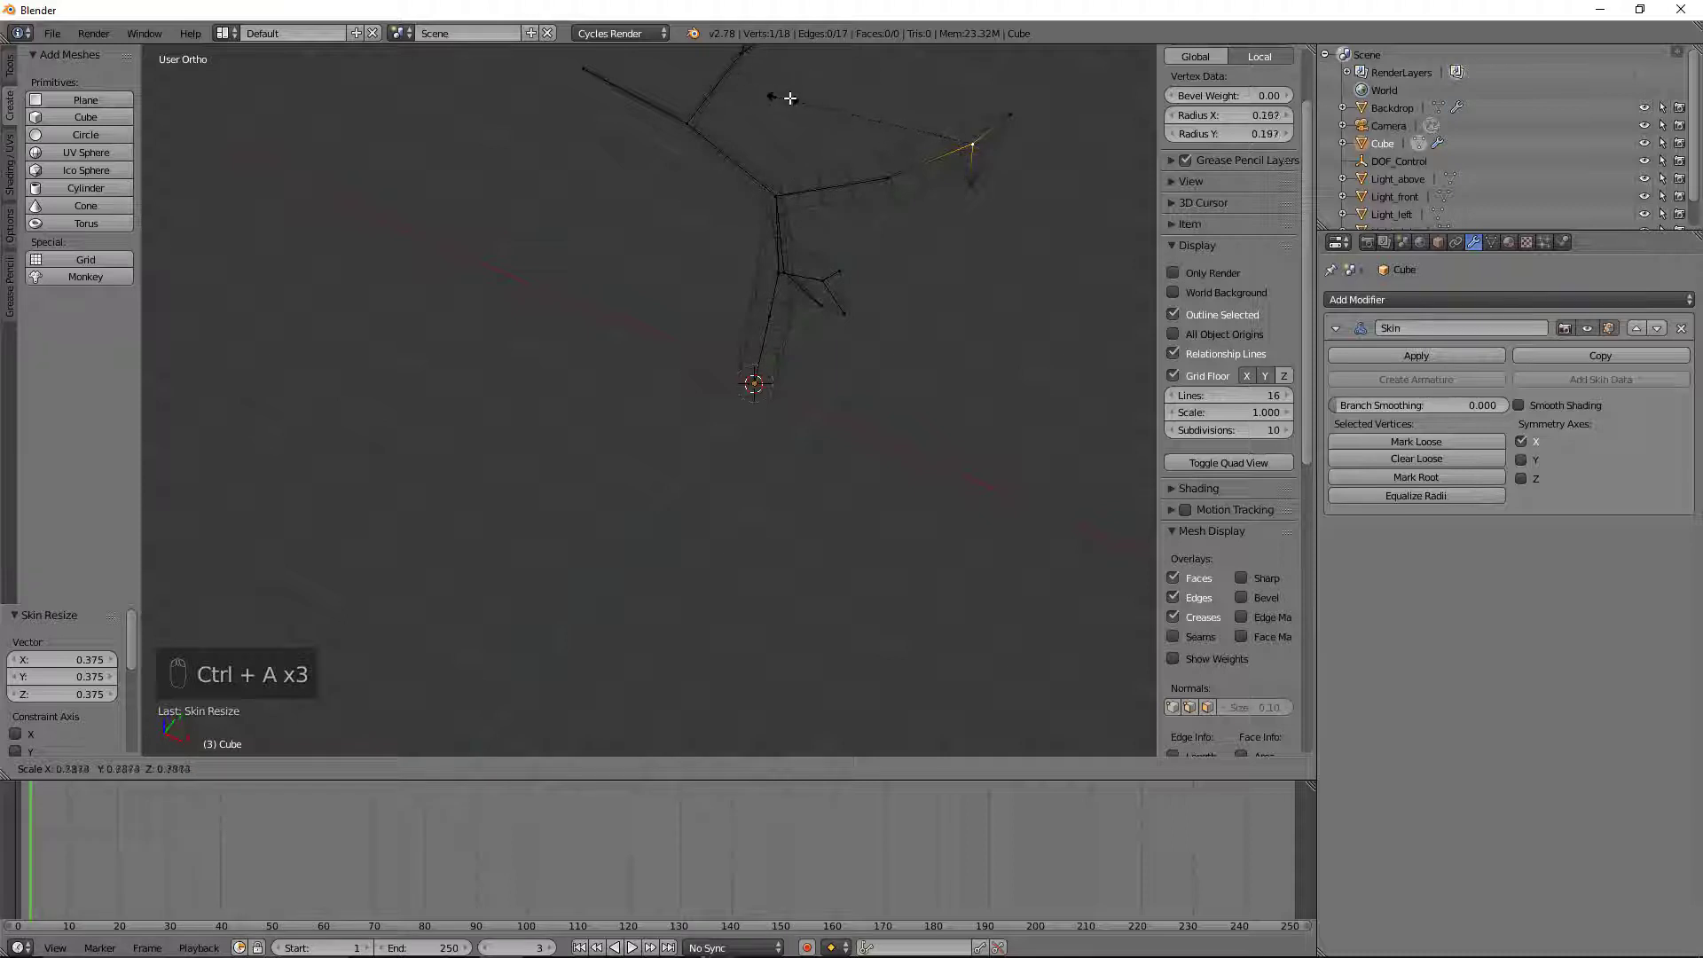
{"action": "left_click", "coordinate": [945, 127]}
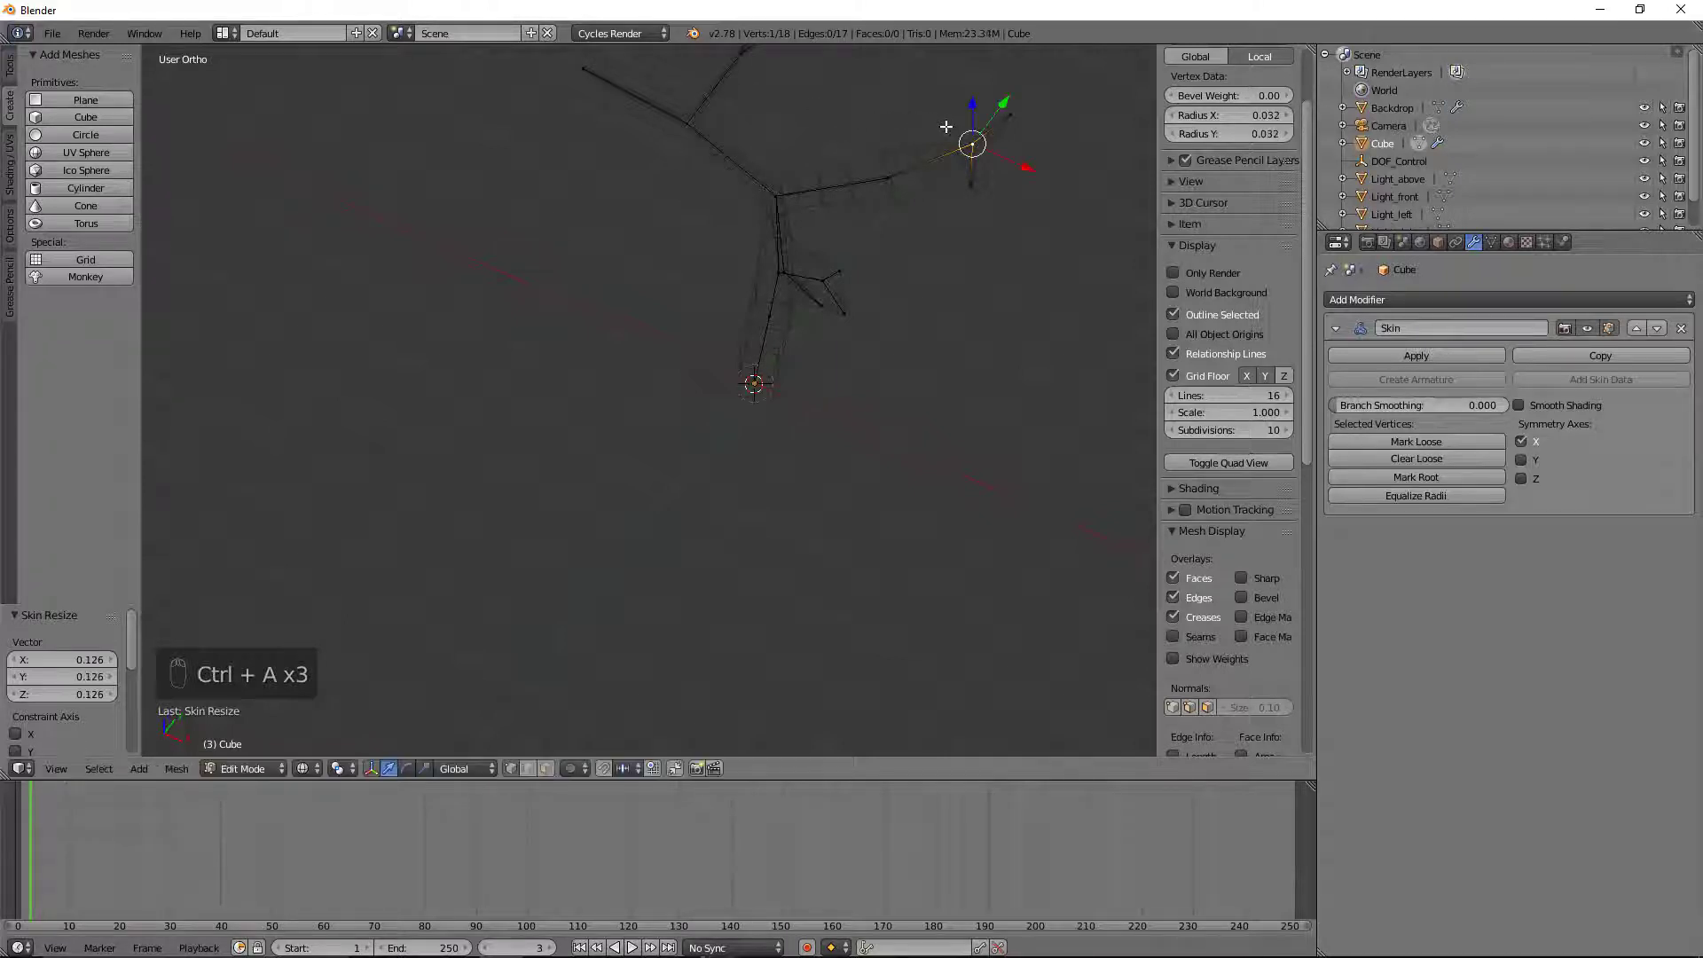
{"action": "right_click", "coordinate": [891, 178]}
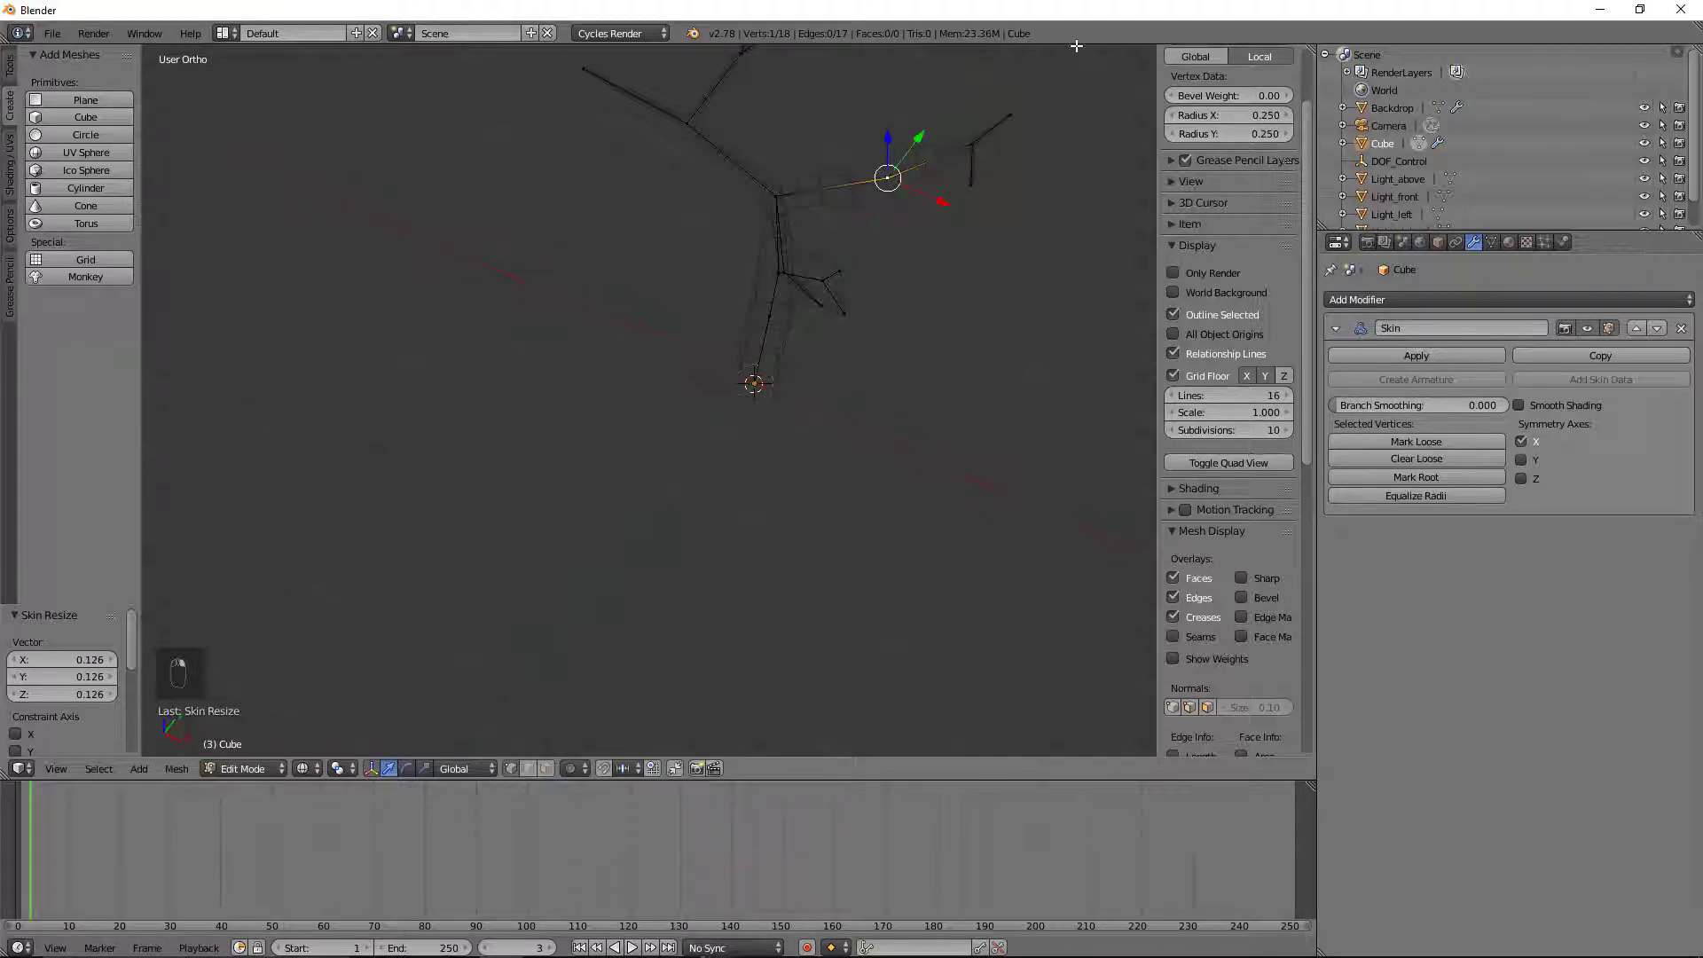
{"action": "key", "text": "ctrl+a"}
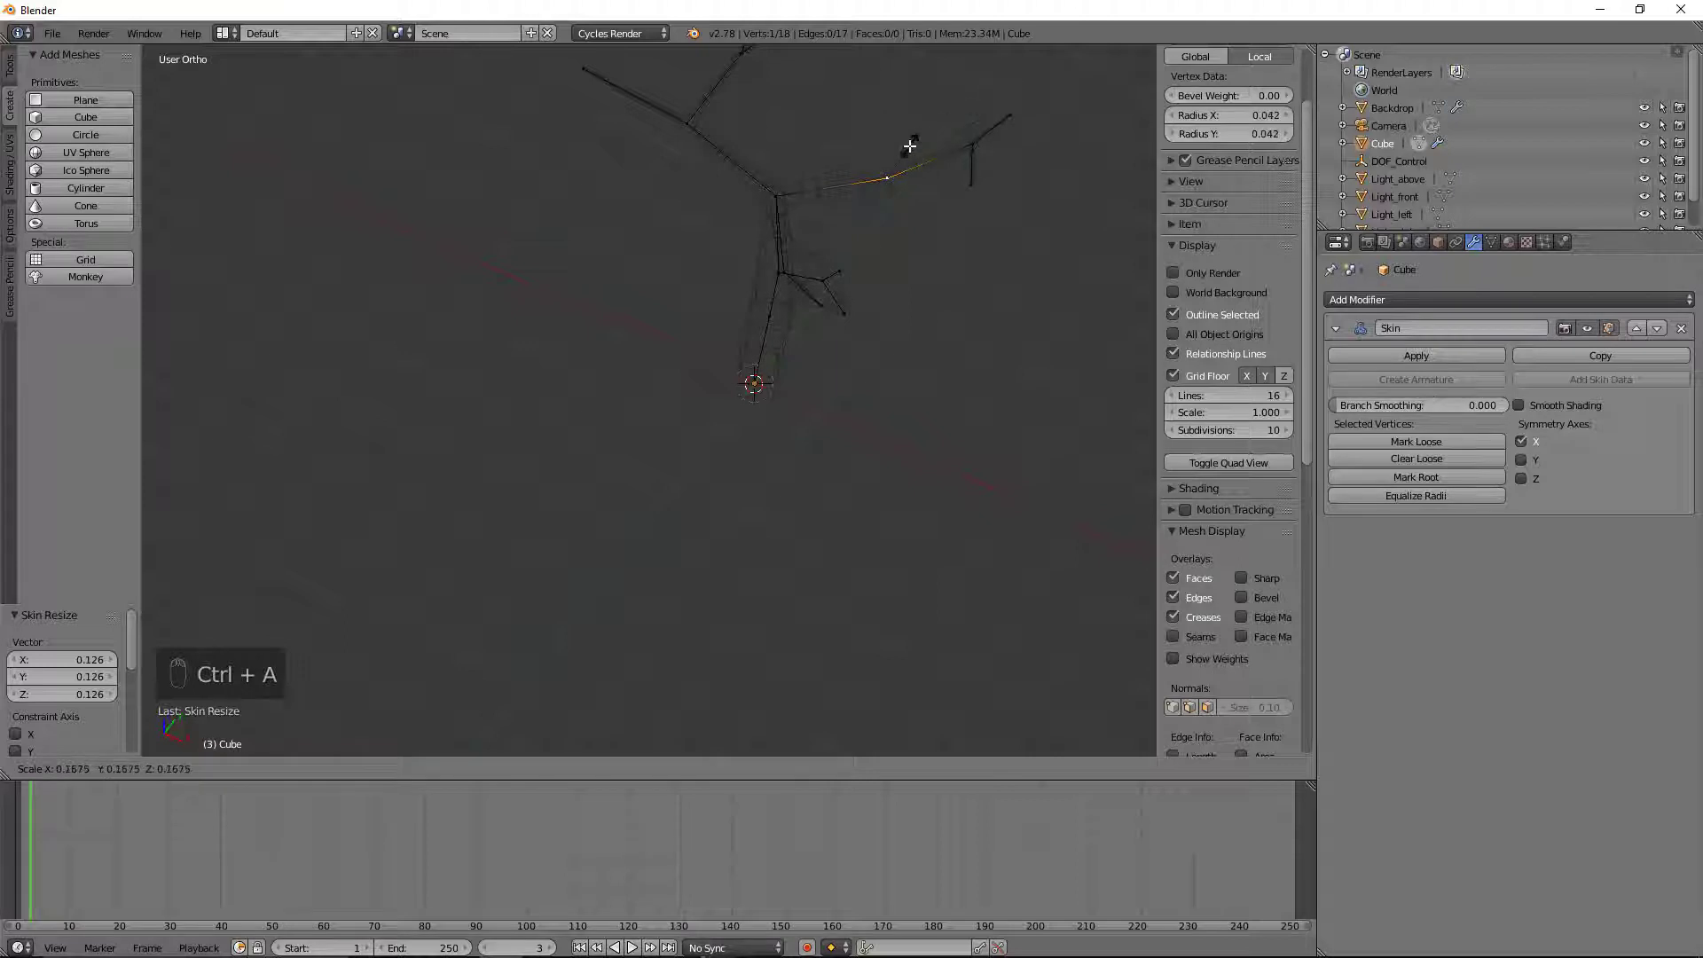
{"action": "left_click", "coordinate": [906, 147]}
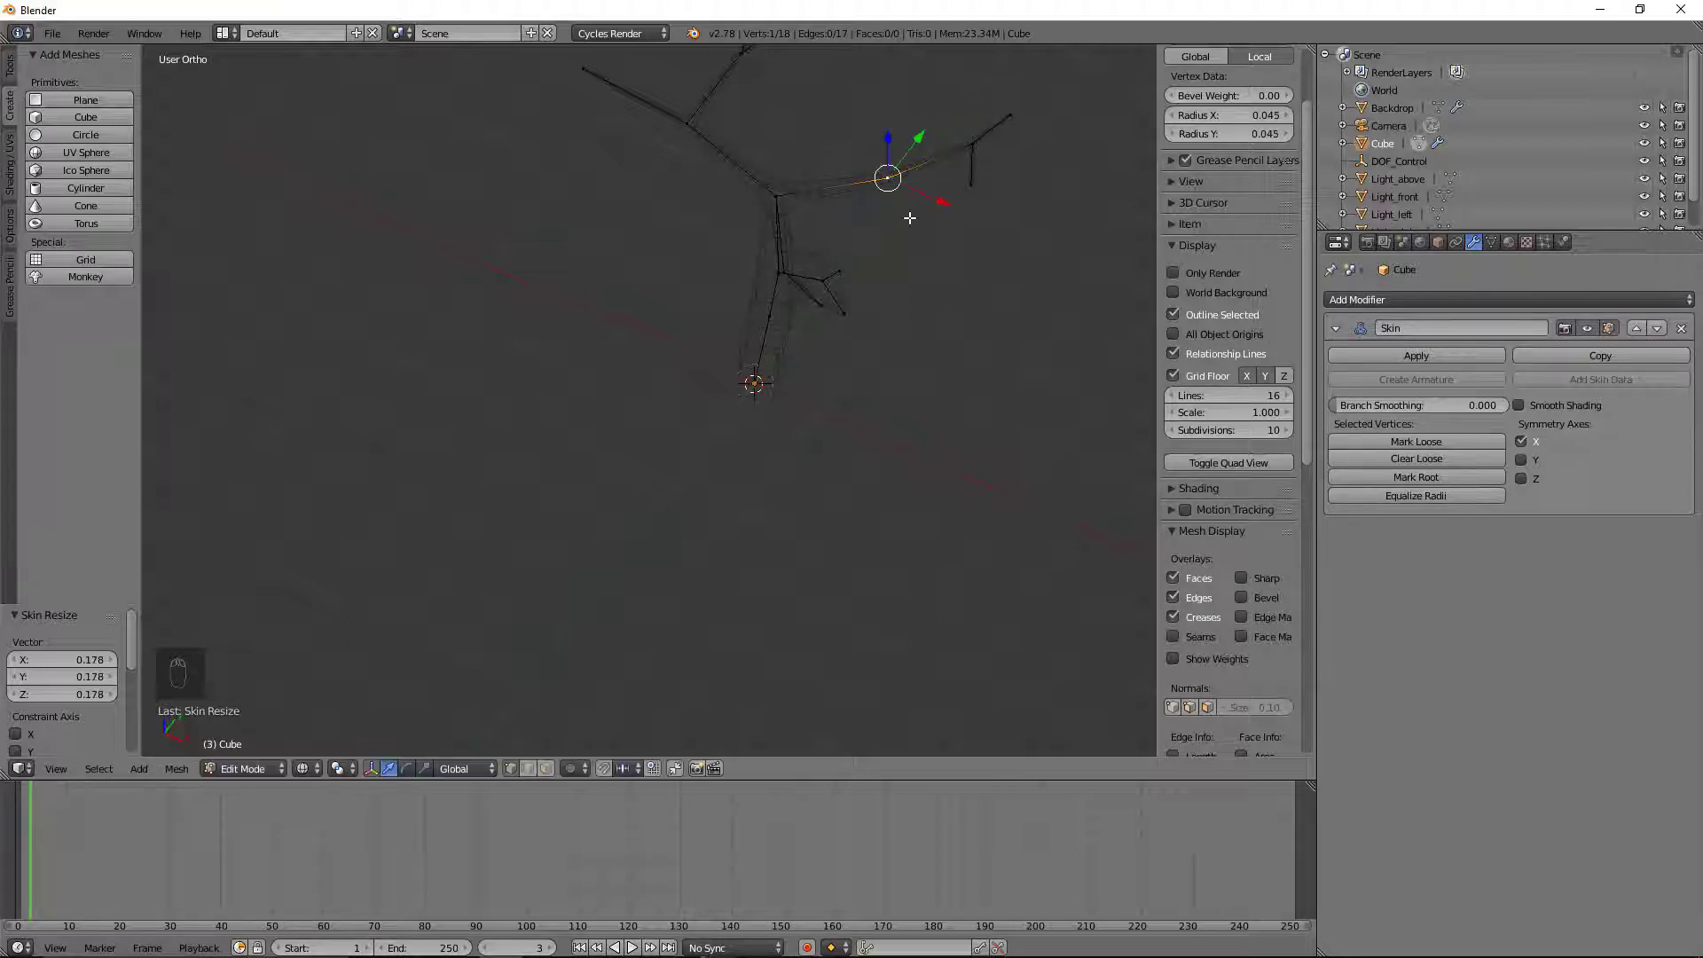
Step: Shrink the fork vertex of the small low twig on the trunk to a skin radius of about 0.023
{"action": "middle_click_drag", "start_coordinate": [909, 216], "coordinate": [773, 292]}
{"action": "right_click", "coordinate": [687, 323]}
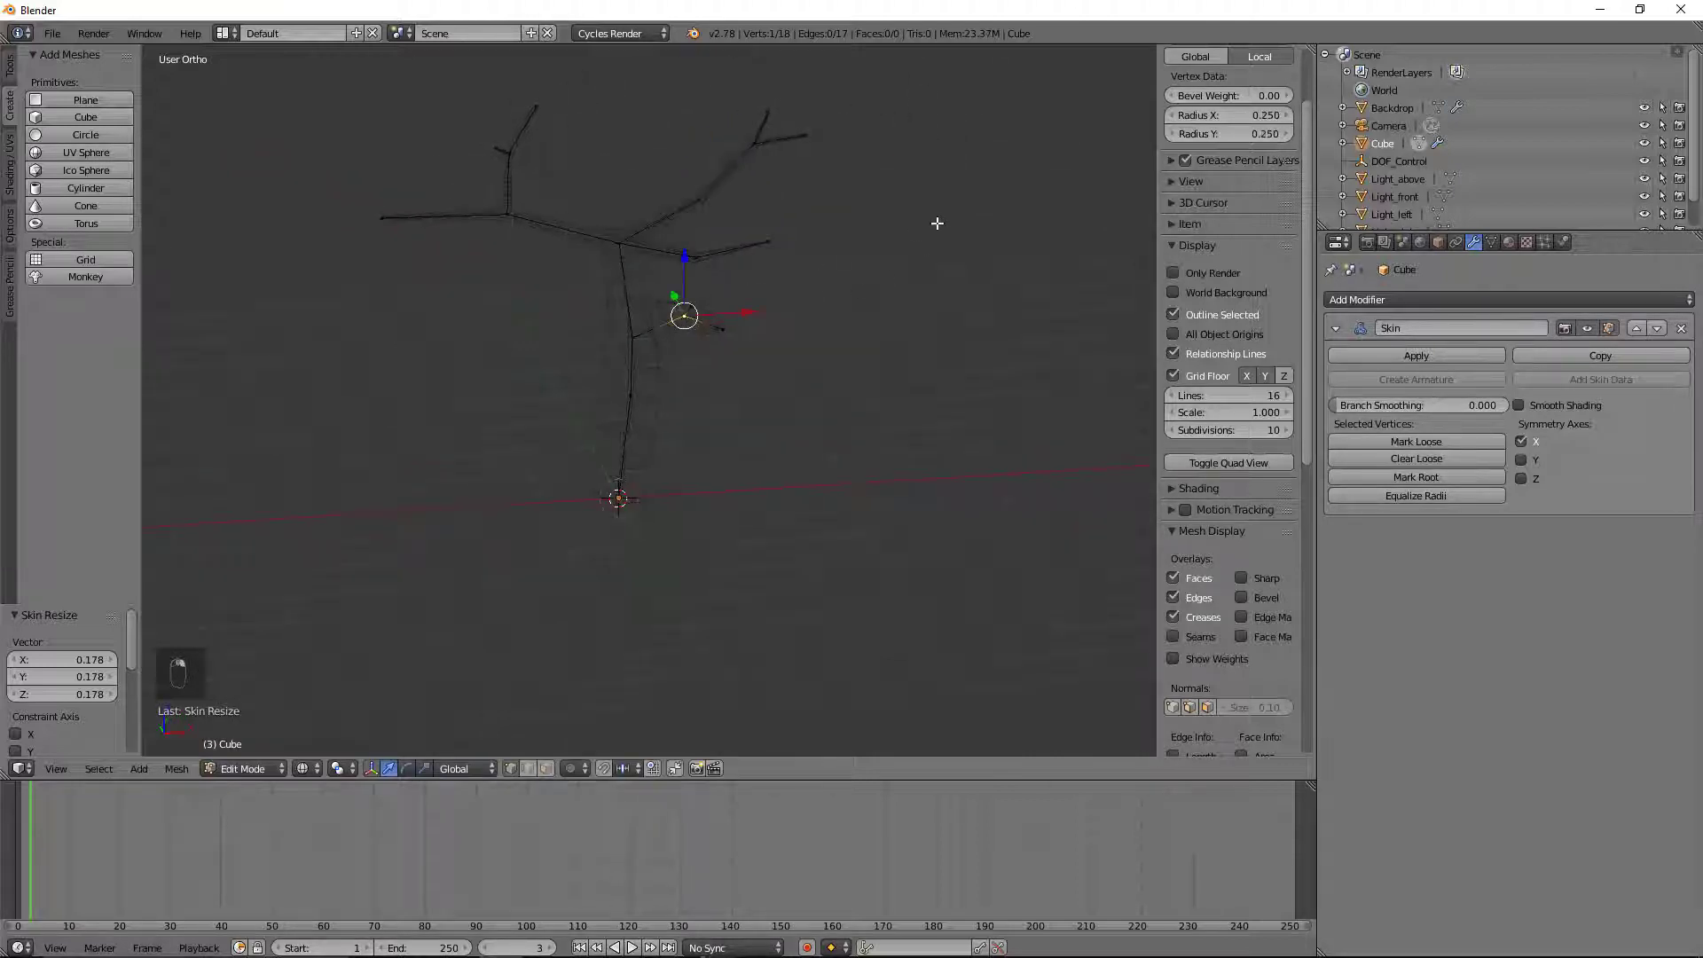
{"action": "key", "text": "ctrl+a"}
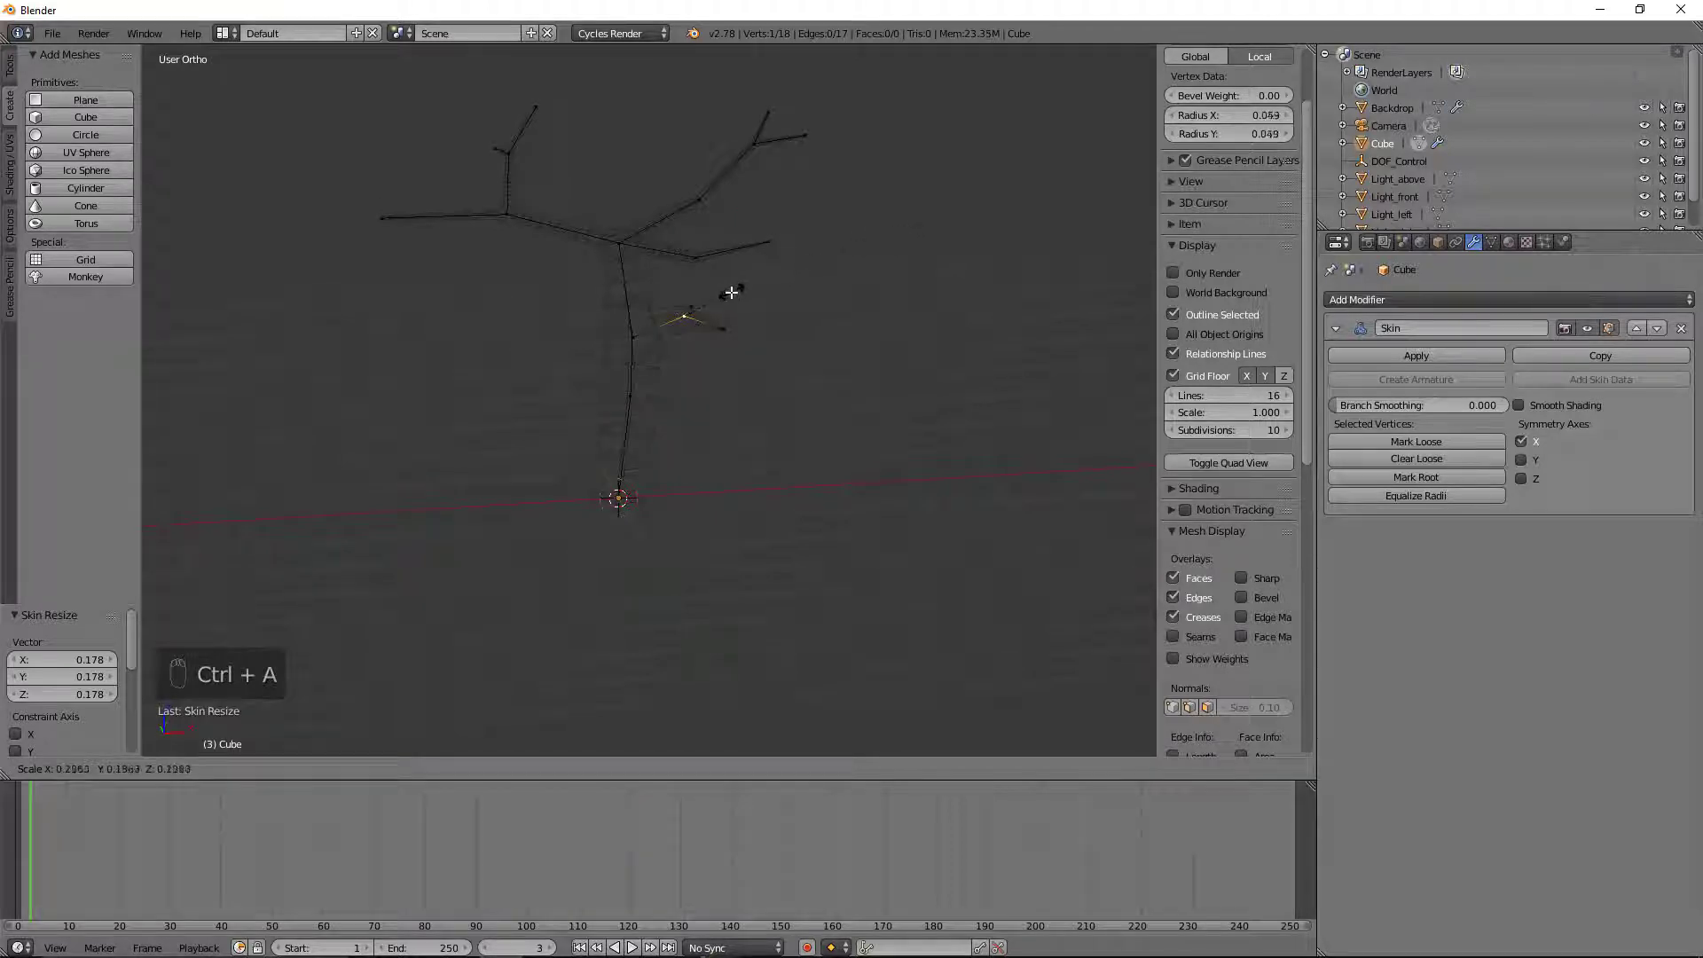
{"action": "left_click", "coordinate": [701, 307]}
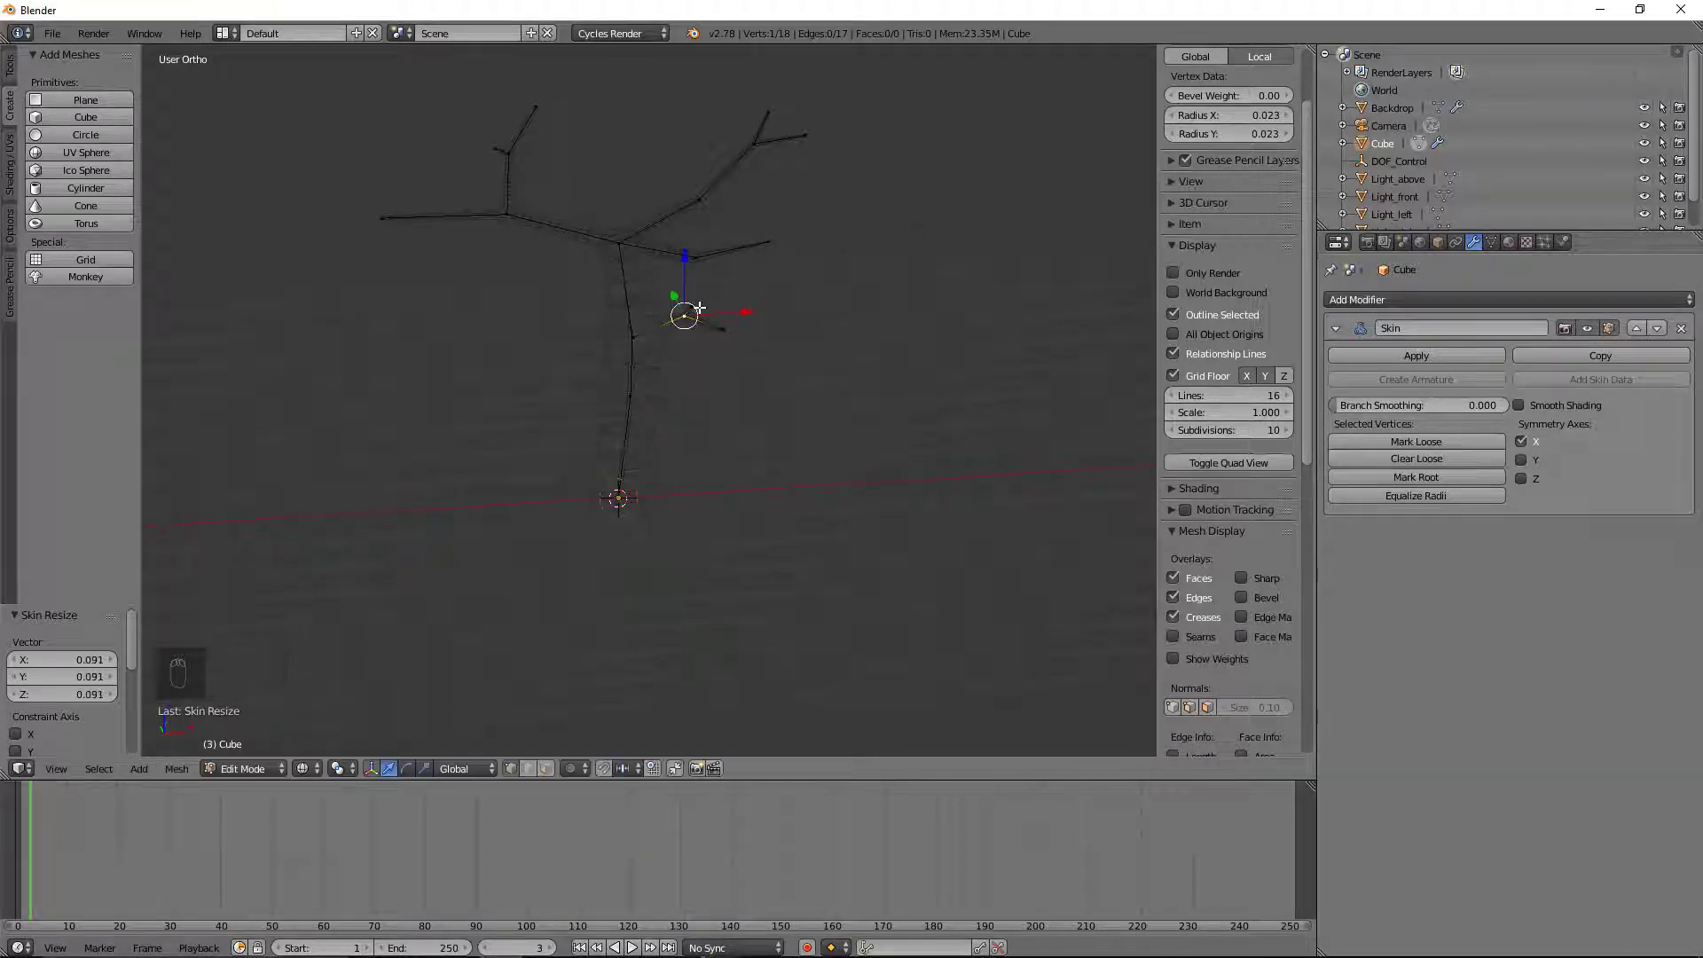
Step: Scale the skin of the low twig's short upper tip by about 0.41 and shrink the skin at its longer tip
{"action": "key", "text": "ctrl+a"}
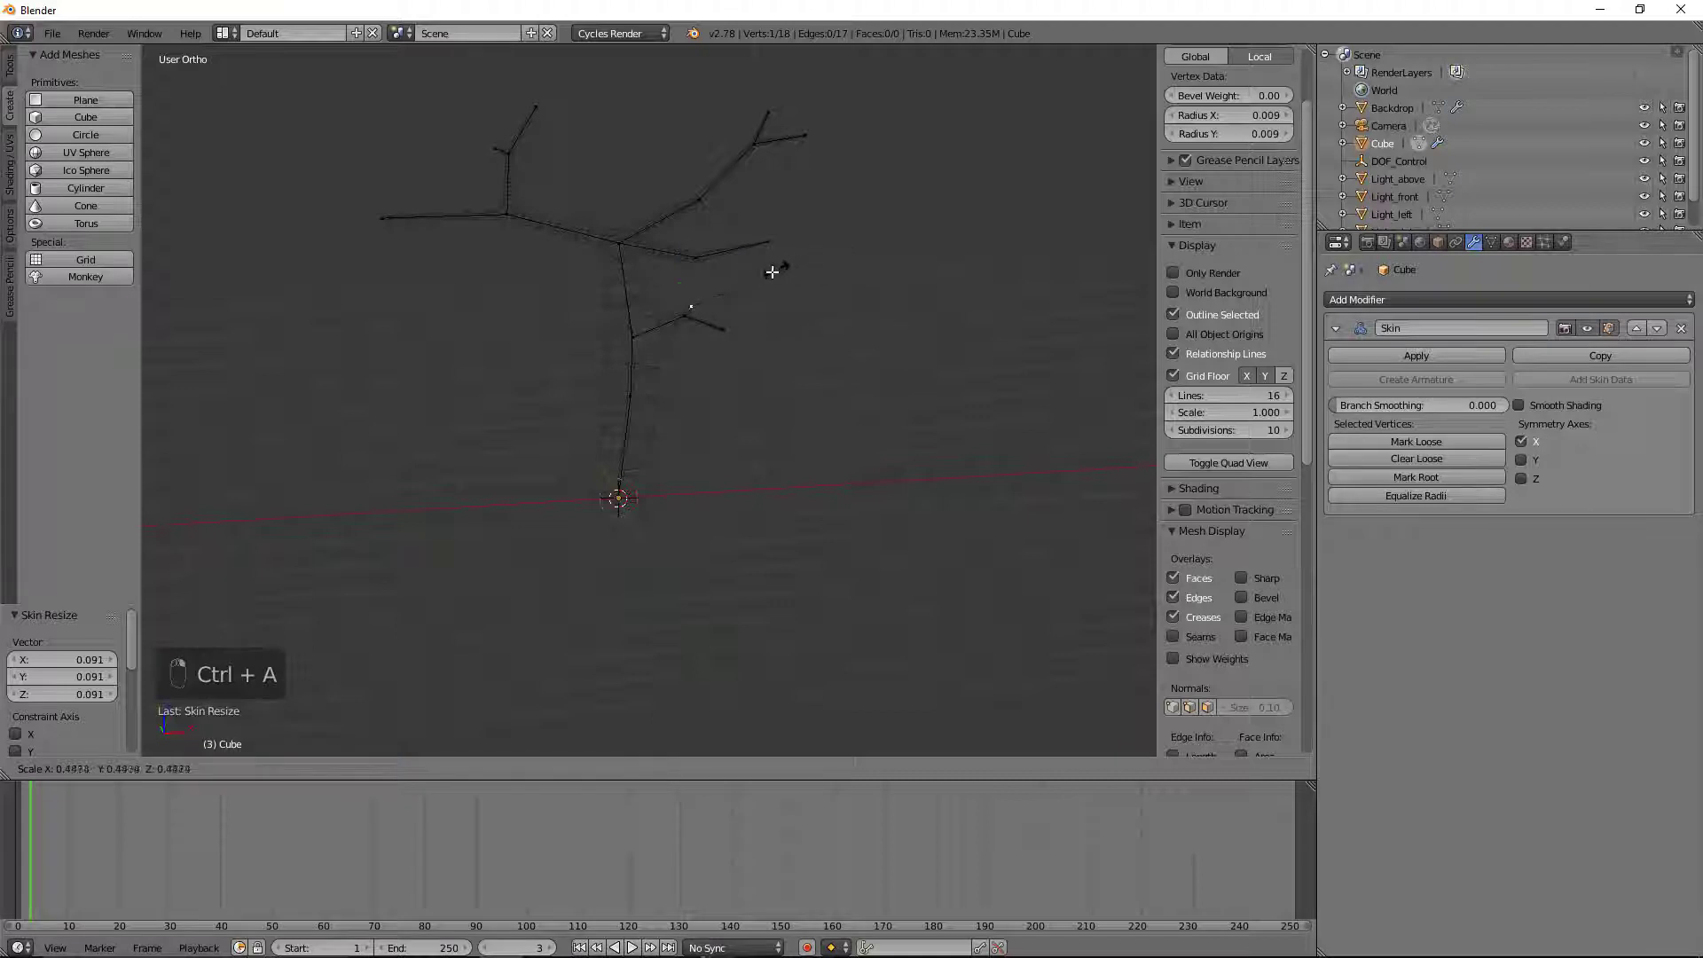
{"action": "left_click", "coordinate": [776, 272]}
{"action": "key", "text": "ctrl+a"}
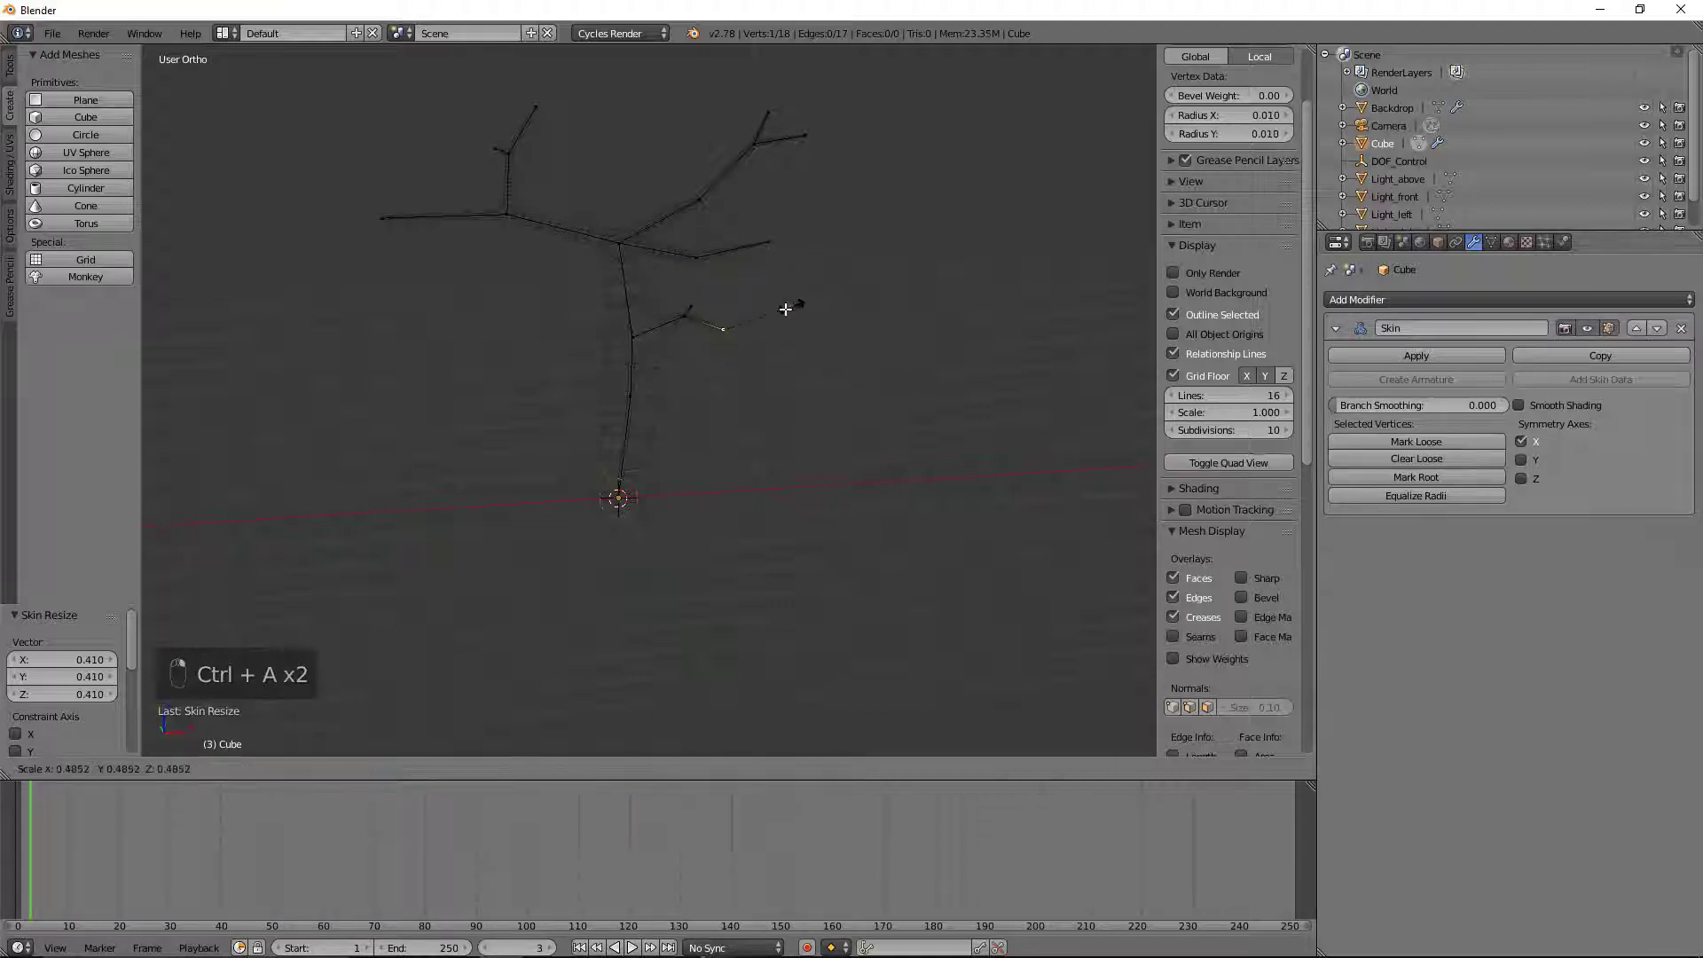
{"action": "left_click", "coordinate": [772, 312]}
Step: Shrink the trunk vertex at the low twig to a skin radius of about 0.112 and scale the one below by 0.7
{"action": "right_click", "coordinate": [646, 330]}
{"action": "key", "text": "ctrl+a"}
{"action": "left_click", "coordinate": [692, 290]}
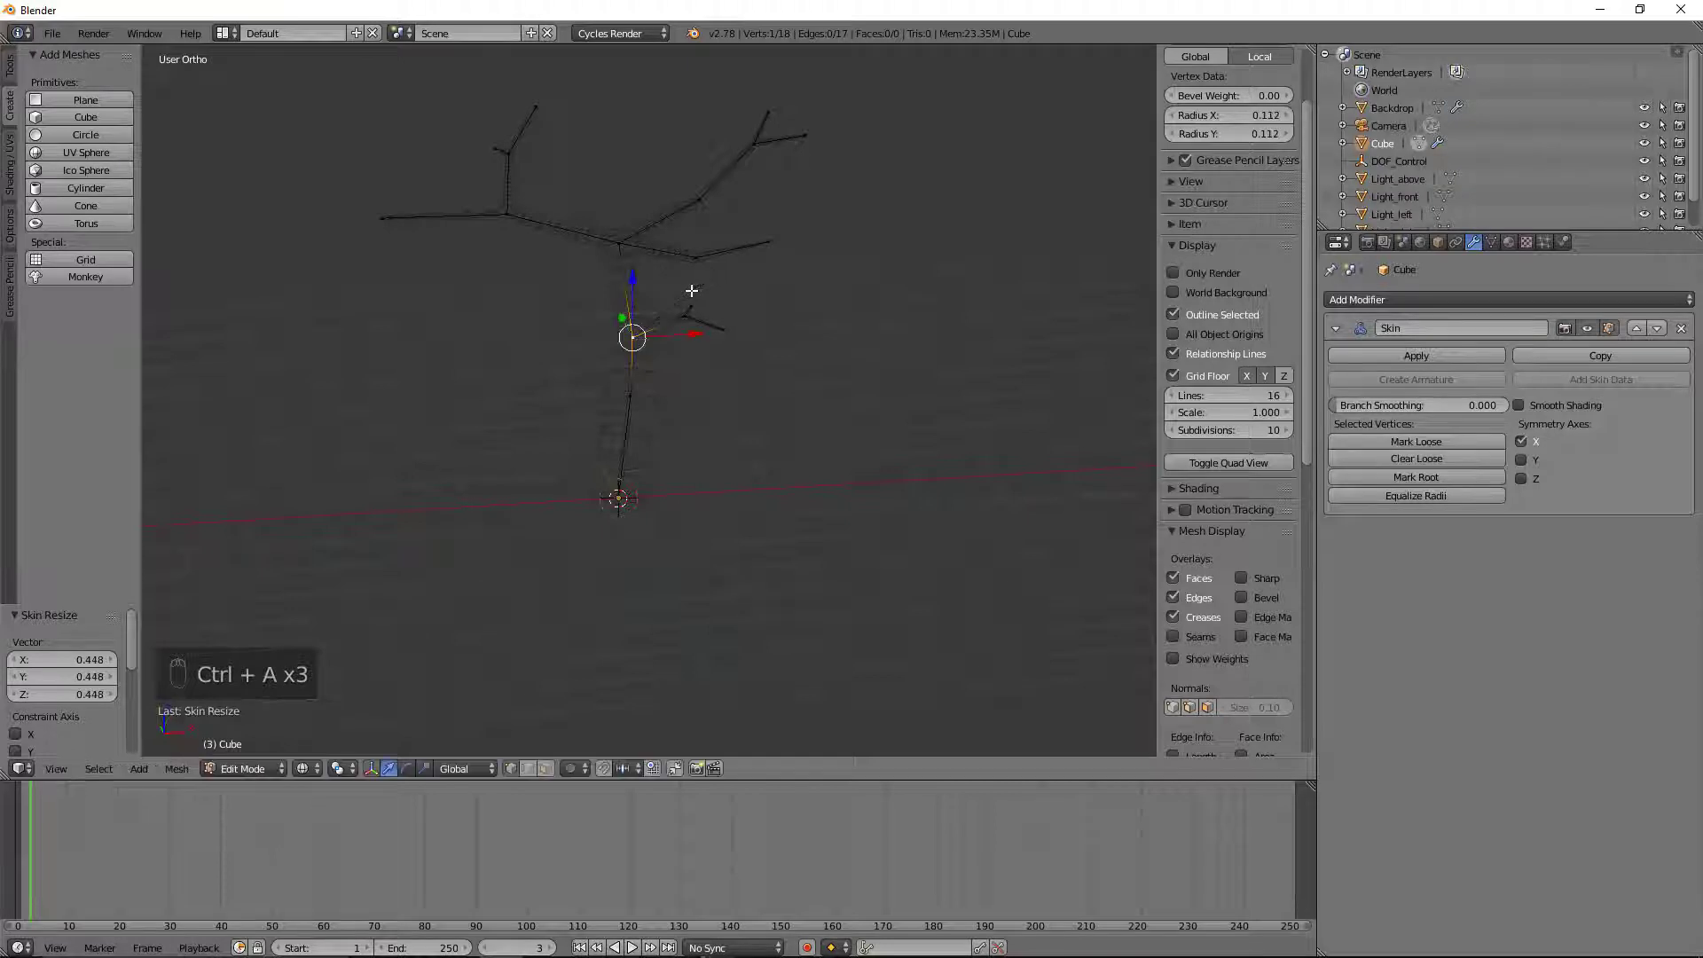
{"action": "right_click", "coordinate": [647, 397]}
{"action": "key", "text": "ctrl+a"}
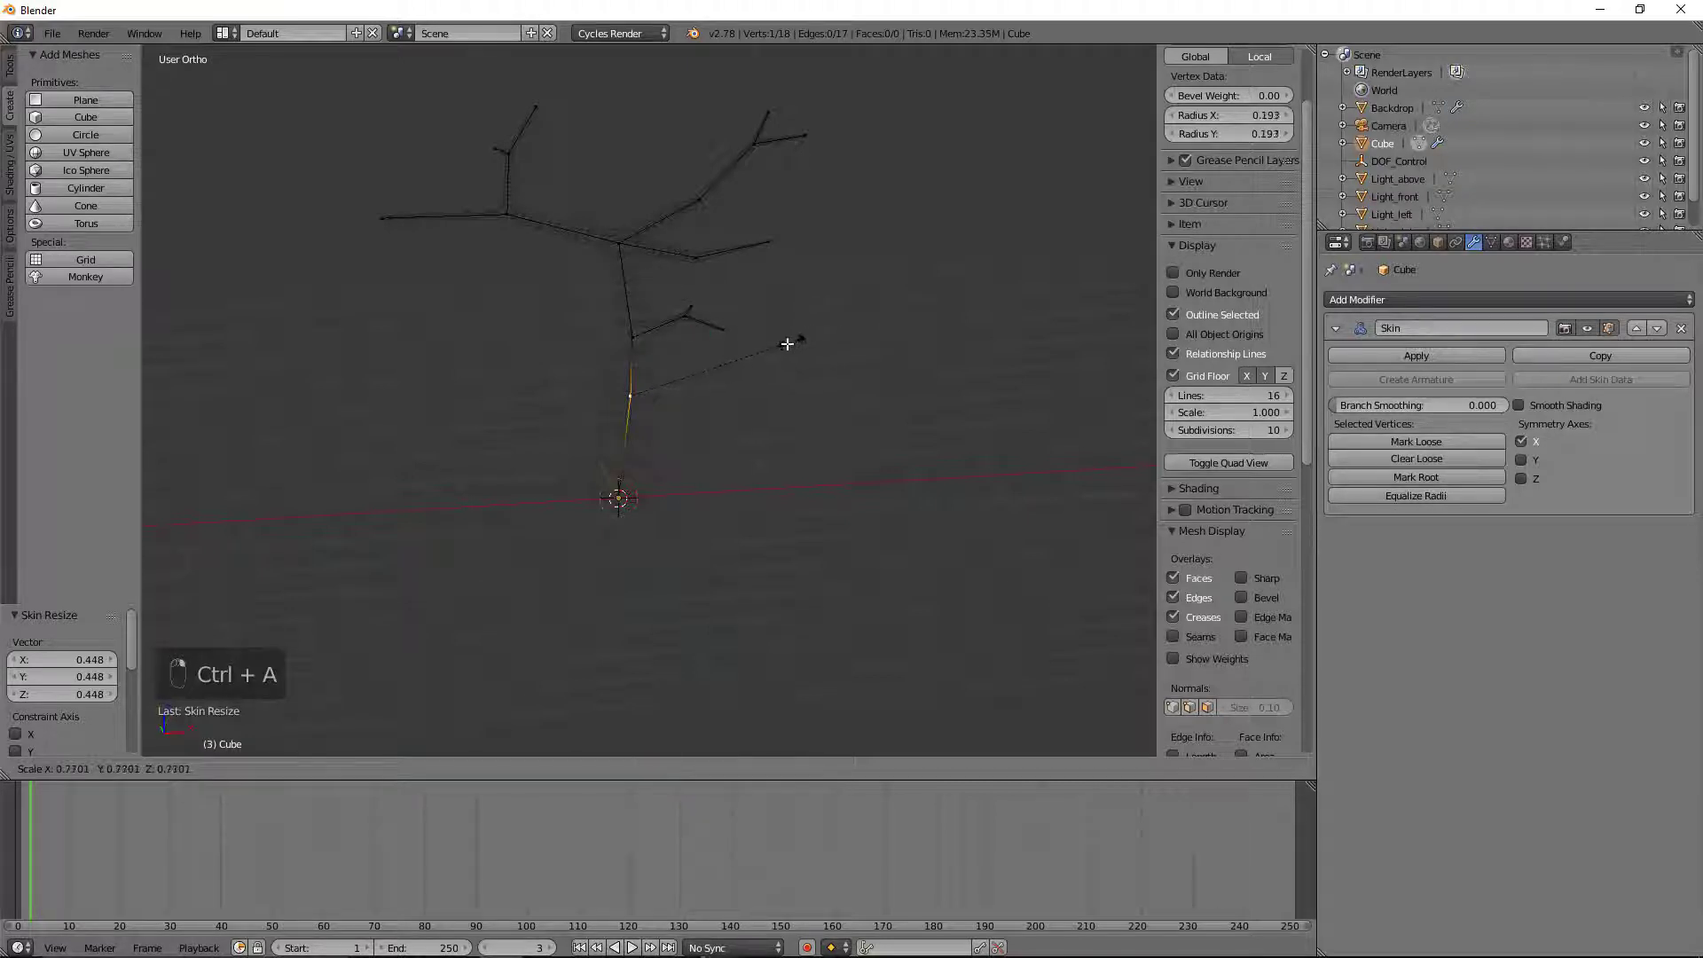
{"action": "left_click", "coordinate": [778, 346]}
Step: Enlarge the trunk's base vertex to a skin radius of about 0.334
{"action": "right_click", "coordinate": [626, 496]}
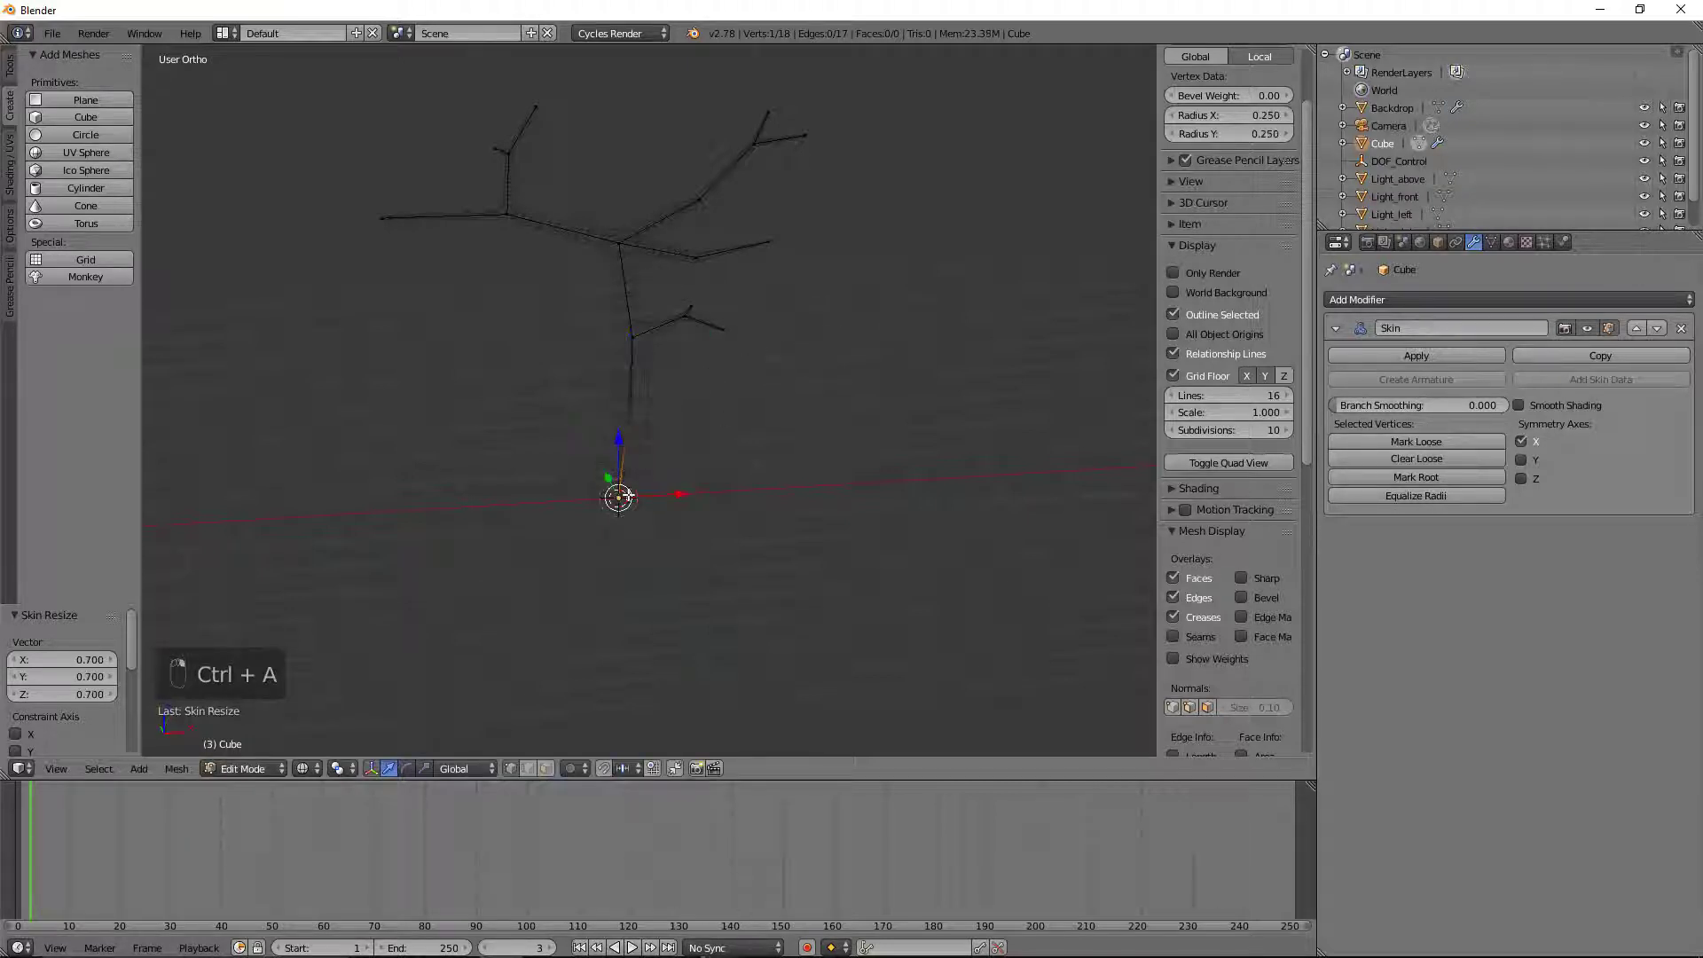
{"action": "key", "text": "ctrl+a"}
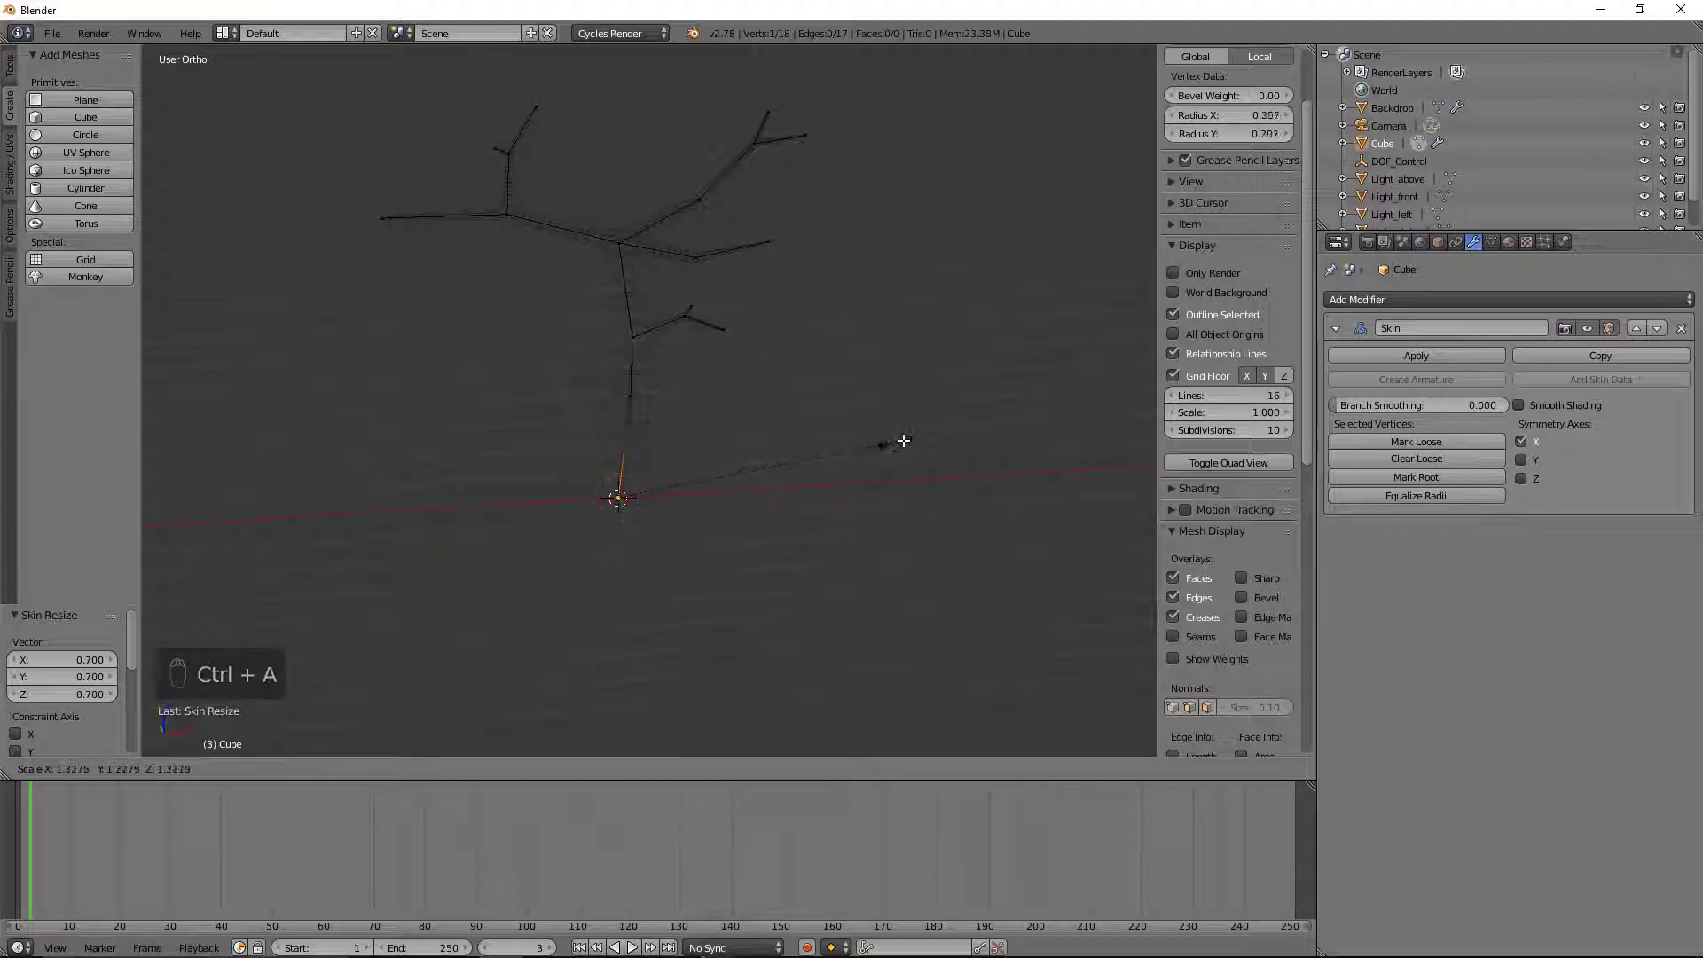
{"action": "left_click", "coordinate": [915, 440]}
Step: Switch the viewport to Solid shading and inspect the tapered tree from several angles
{"action": "mouse_move", "coordinate": [872, 386]}
{"action": "middle_mouse_down"}
{"action": "mouse_move", "coordinate": [639, 395]}
{"action": "mouse_move", "coordinate": [578, 369]}
{"action": "mouse_move", "coordinate": [334, 349]}
{"action": "mouse_move", "coordinate": [231, 358]}
{"action": "mouse_move", "coordinate": [209, 414]}
{"action": "mouse_move", "coordinate": [411, 441]}
{"action": "mouse_move", "coordinate": [708, 430]}
{"action": "mouse_move", "coordinate": [905, 354]}
{"action": "mouse_move", "coordinate": [860, 380]}
{"action": "middle_mouse_up"}
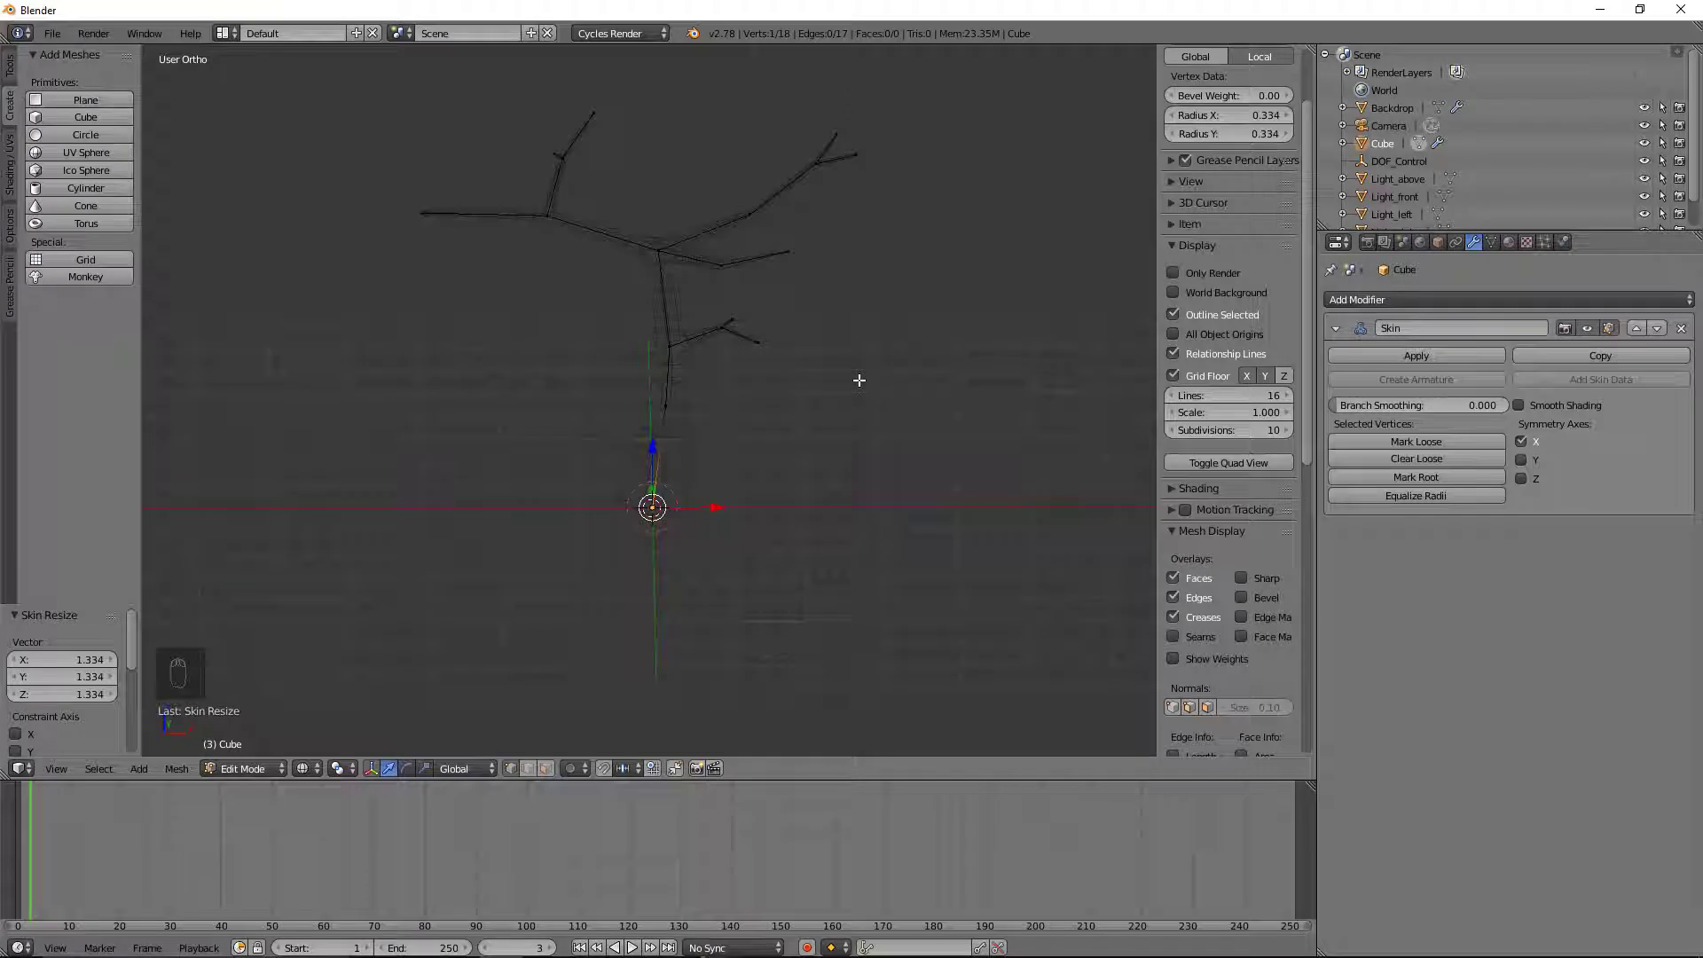
{"action": "left_click", "coordinate": [310, 766]}
{"action": "left_click", "coordinate": [344, 725]}
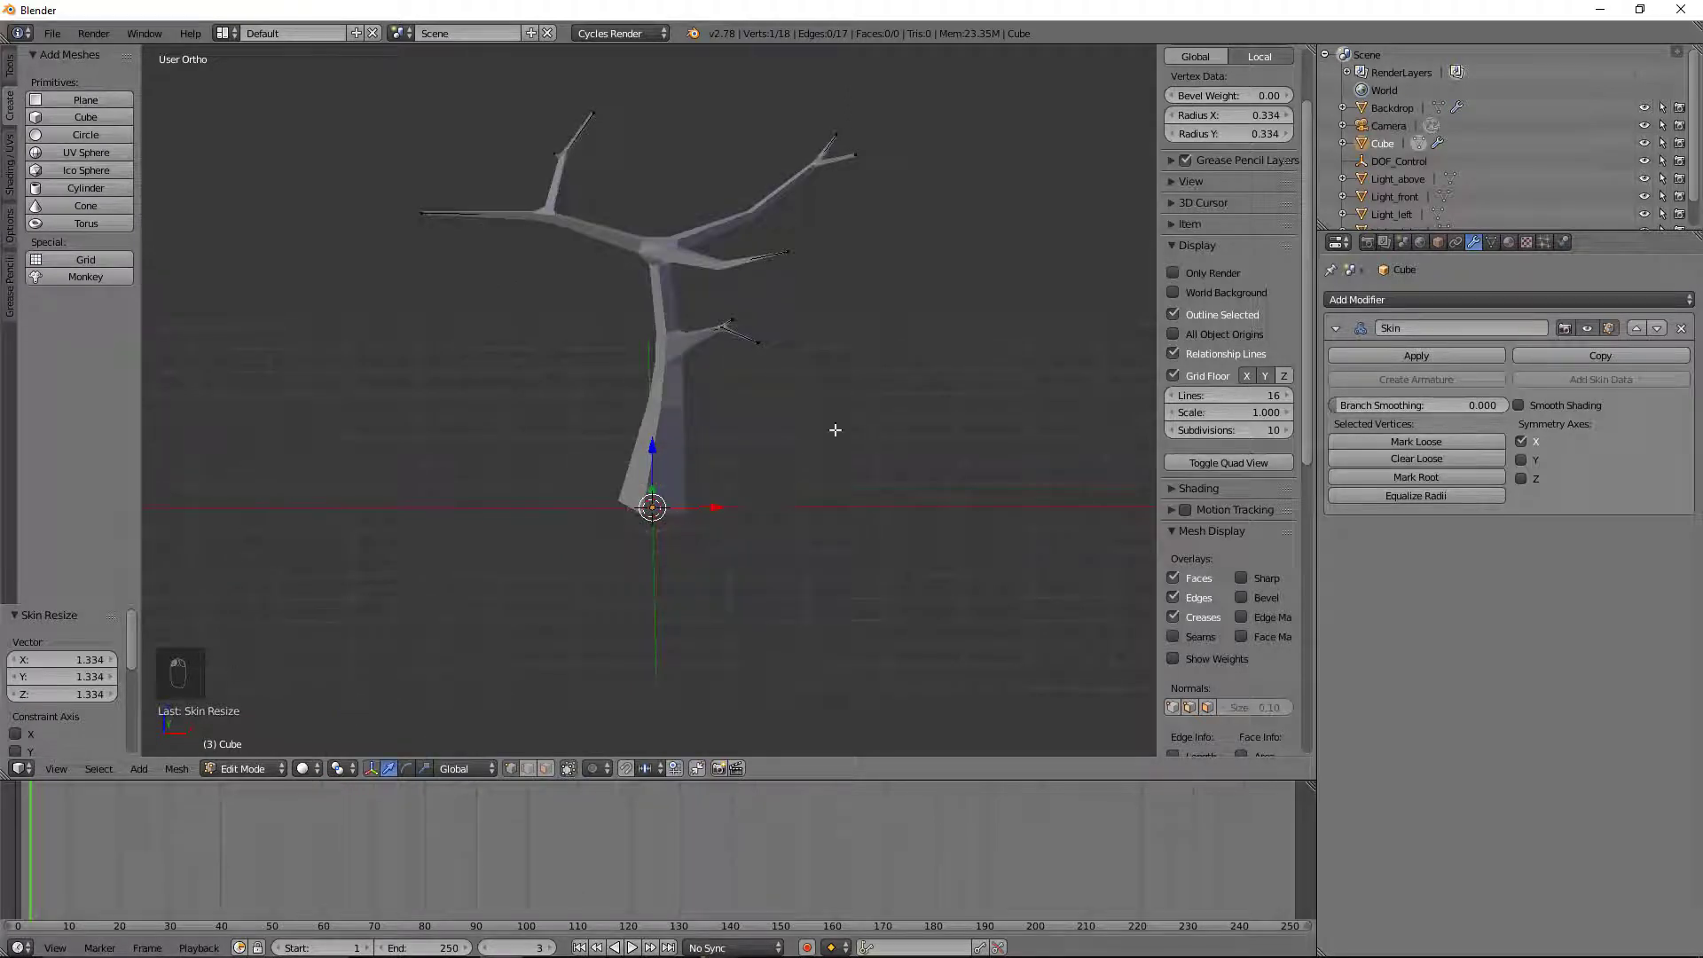
{"action": "middle_click_drag", "start_coordinate": [835, 430], "coordinate": [851, 394]}
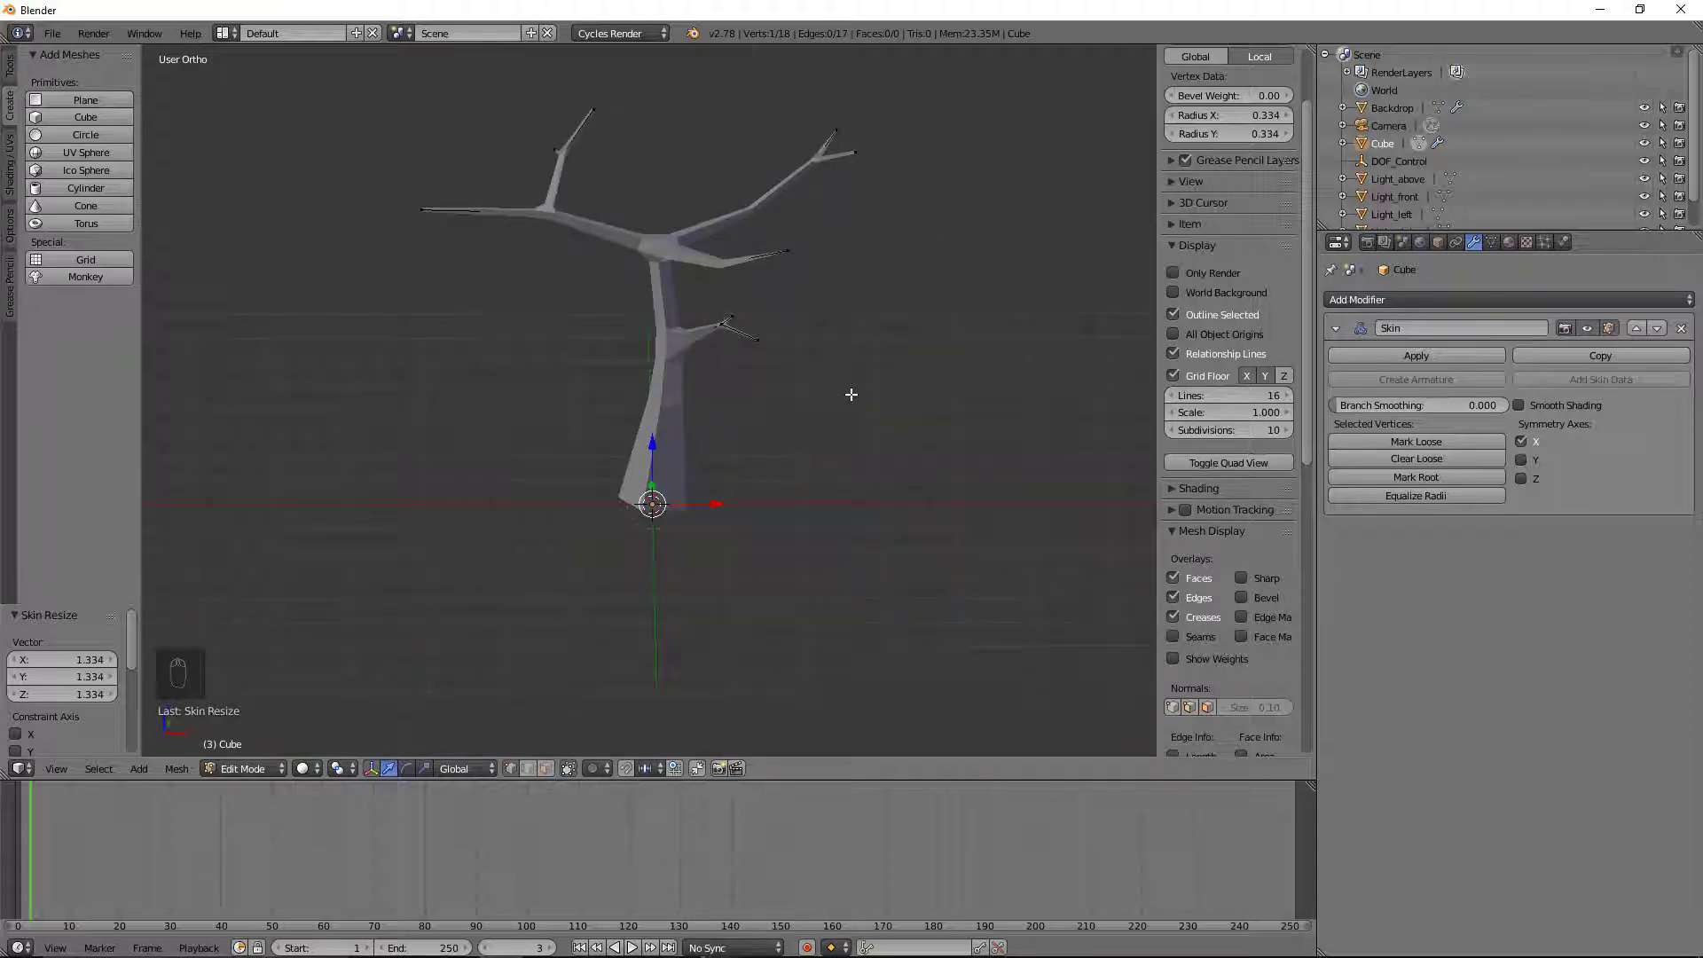
{"action": "scroll", "coordinate": [733, 420], "scroll_direction": "up", "scroll_amount": 2}
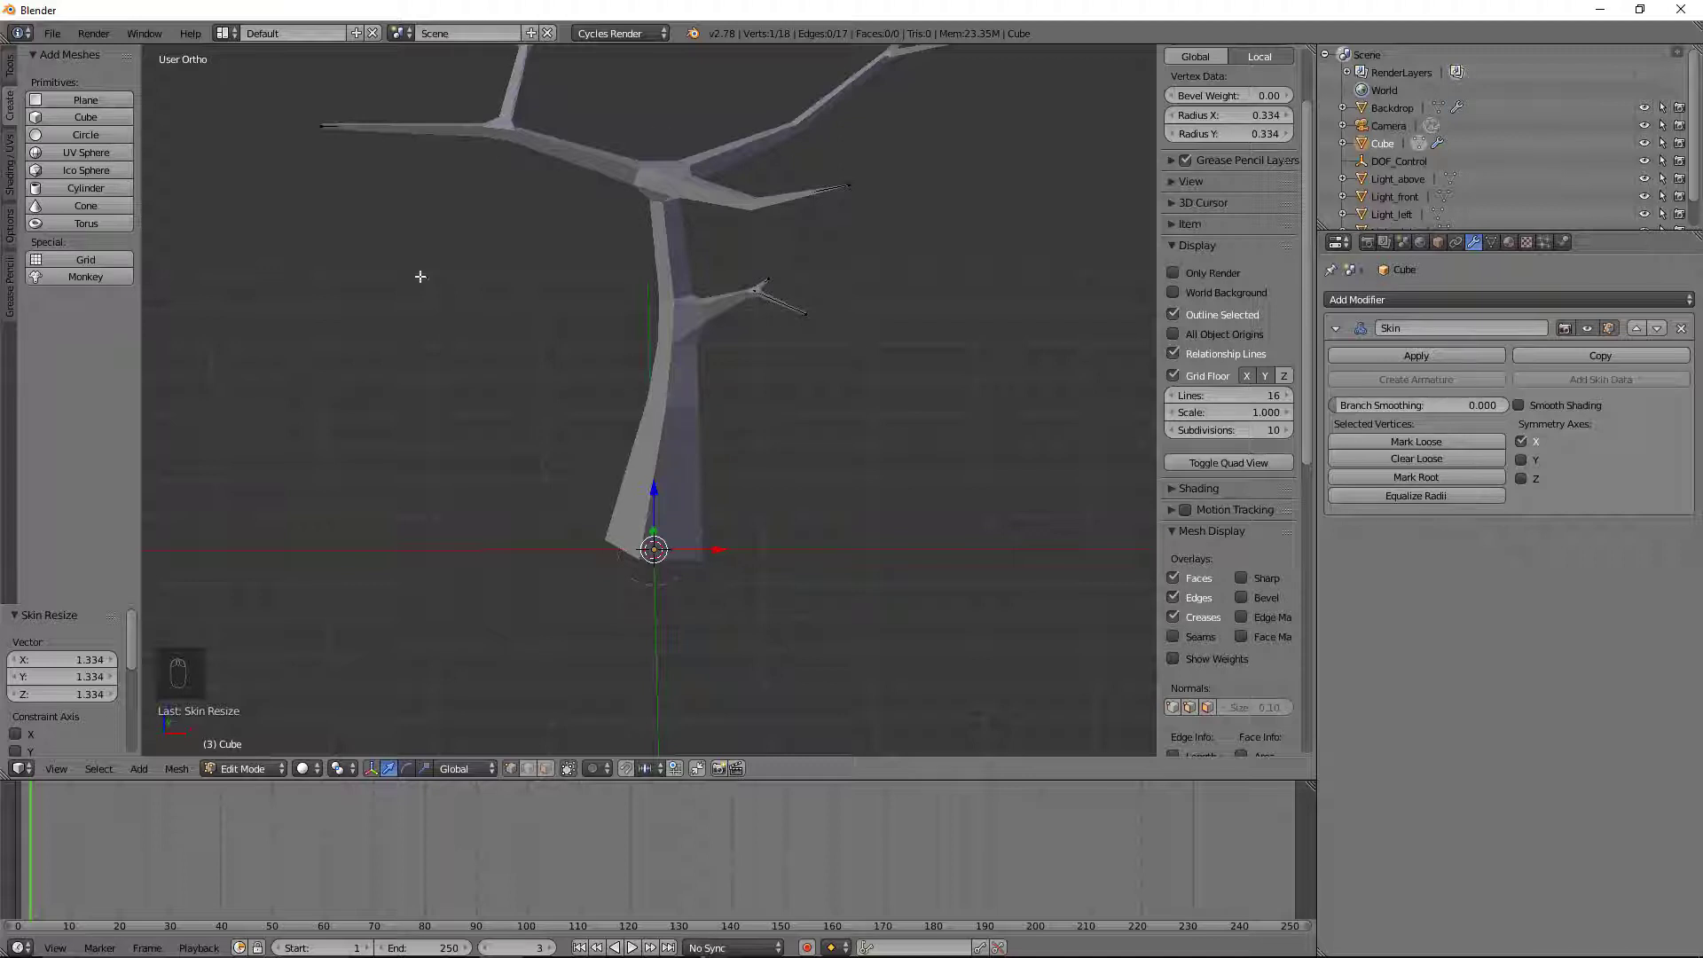
{"action": "middle_click_drag", "start_coordinate": [791, 389], "coordinate": [1040, 357]}
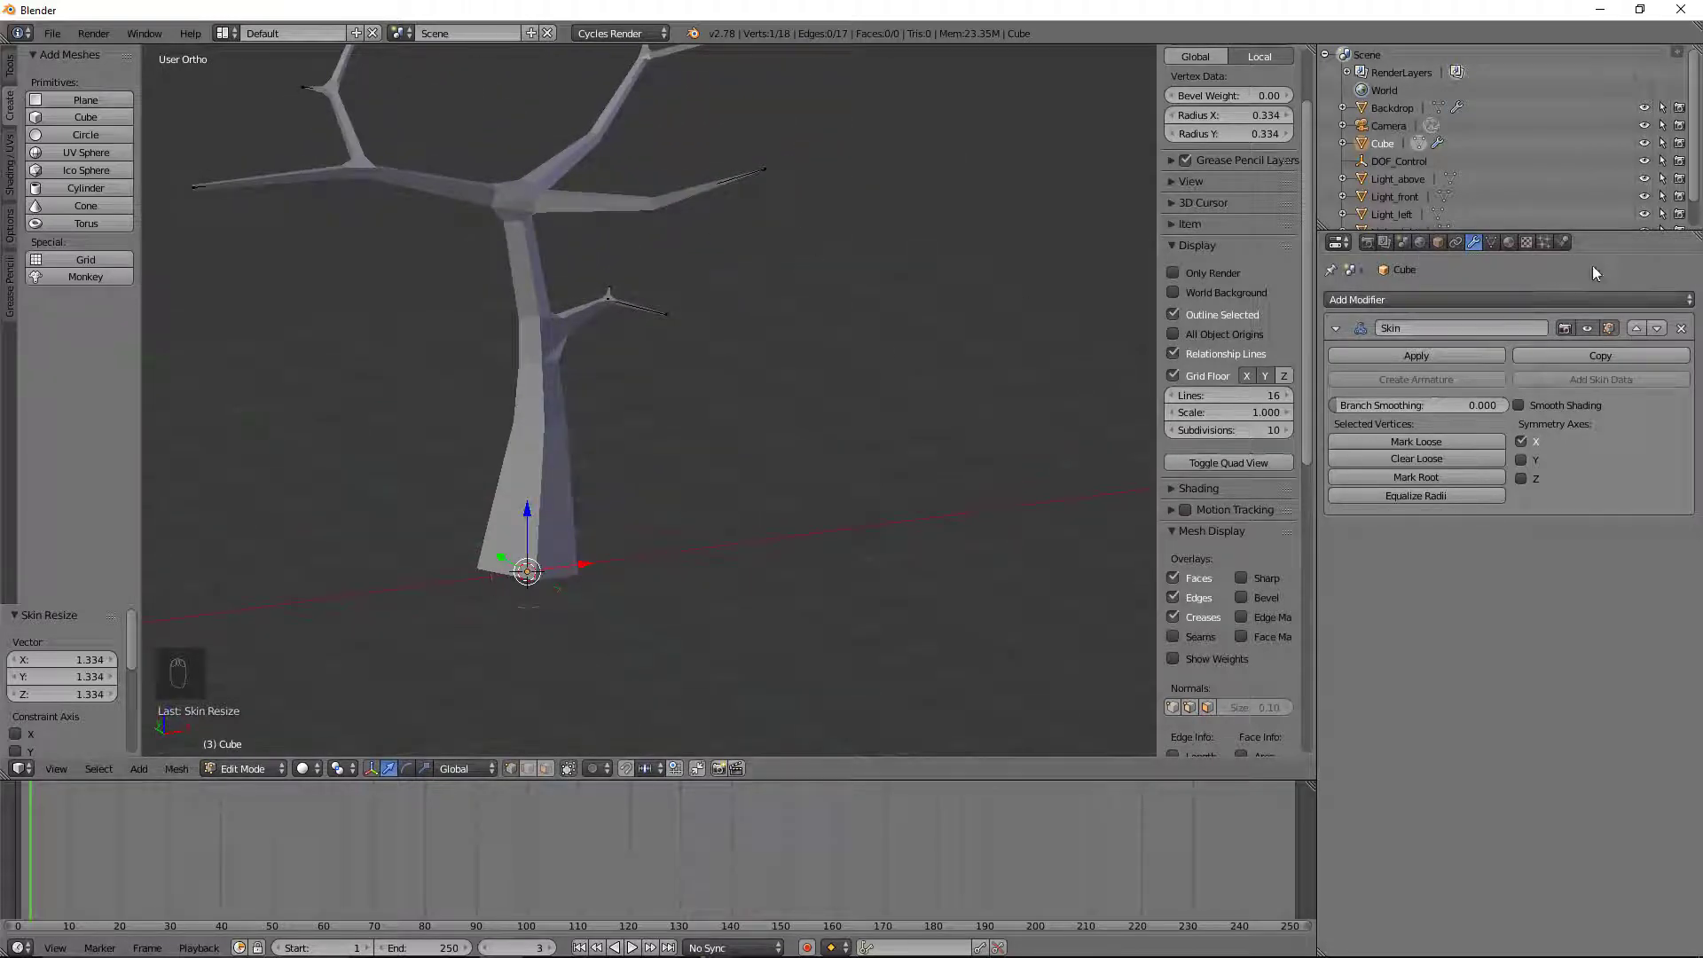
Step: Add a Subdivision Surface modifier to the tree with both View and Render subdivisions set to 1
{"action": "left_click", "coordinate": [1450, 300]}
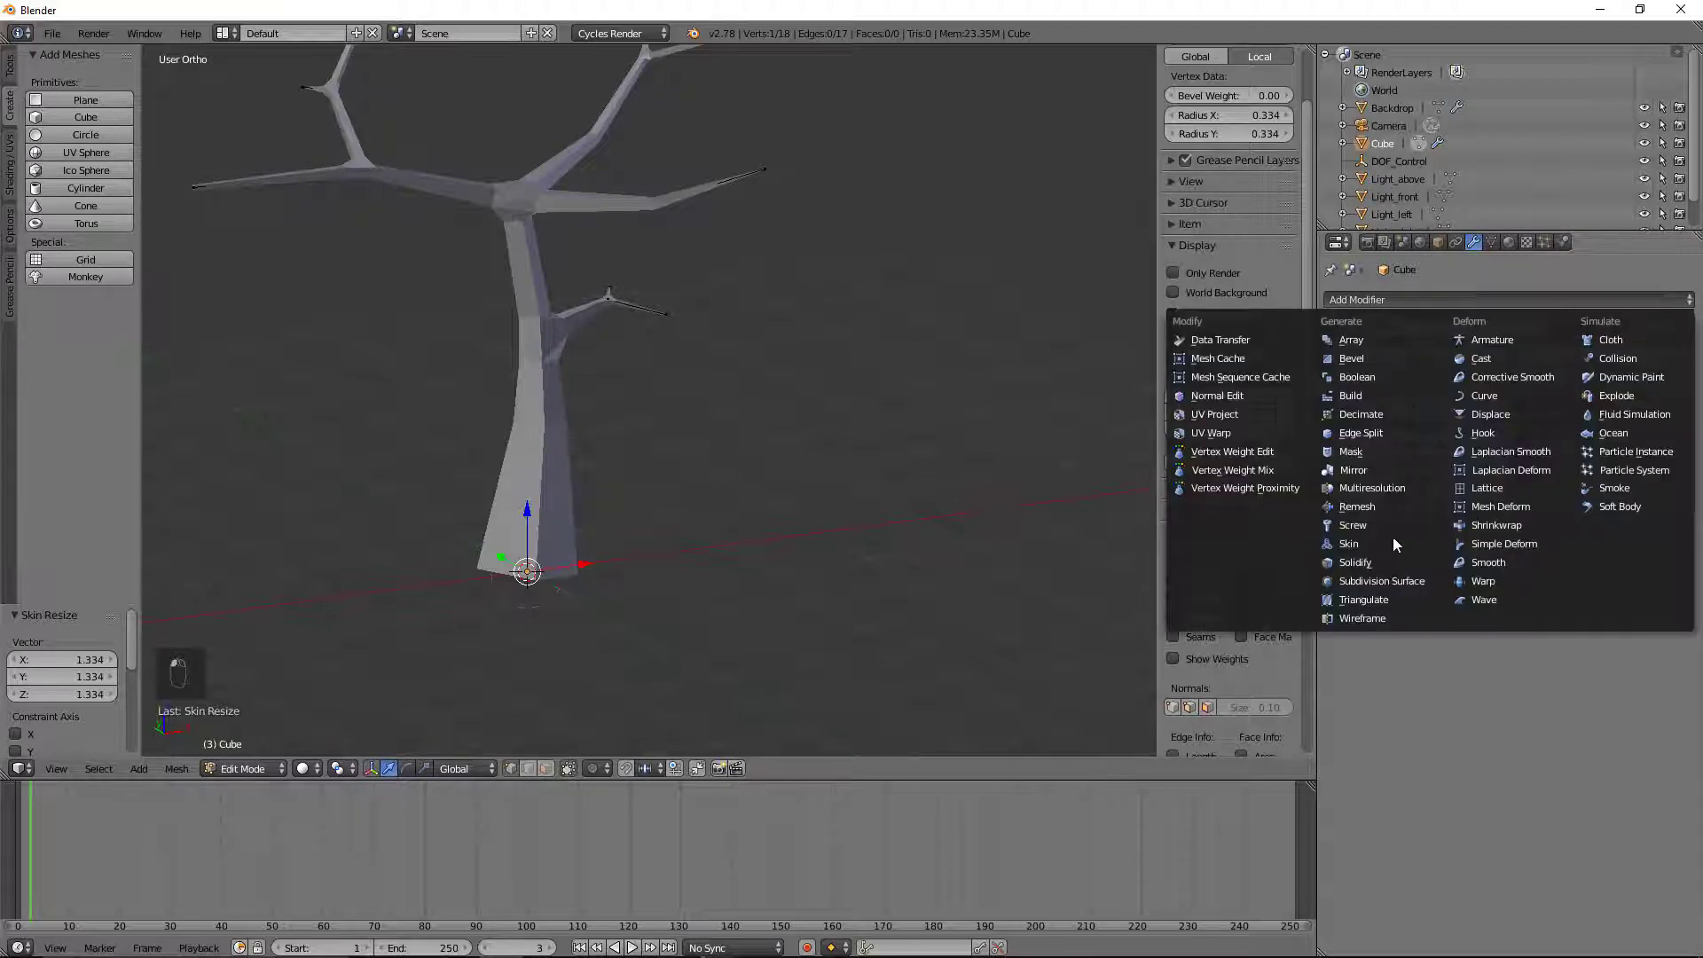
{"action": "left_click", "coordinate": [1377, 580]}
{"action": "middle_click_drag", "start_coordinate": [697, 435], "coordinate": [1049, 497]}
{"action": "left_click", "coordinate": [1500, 624]}
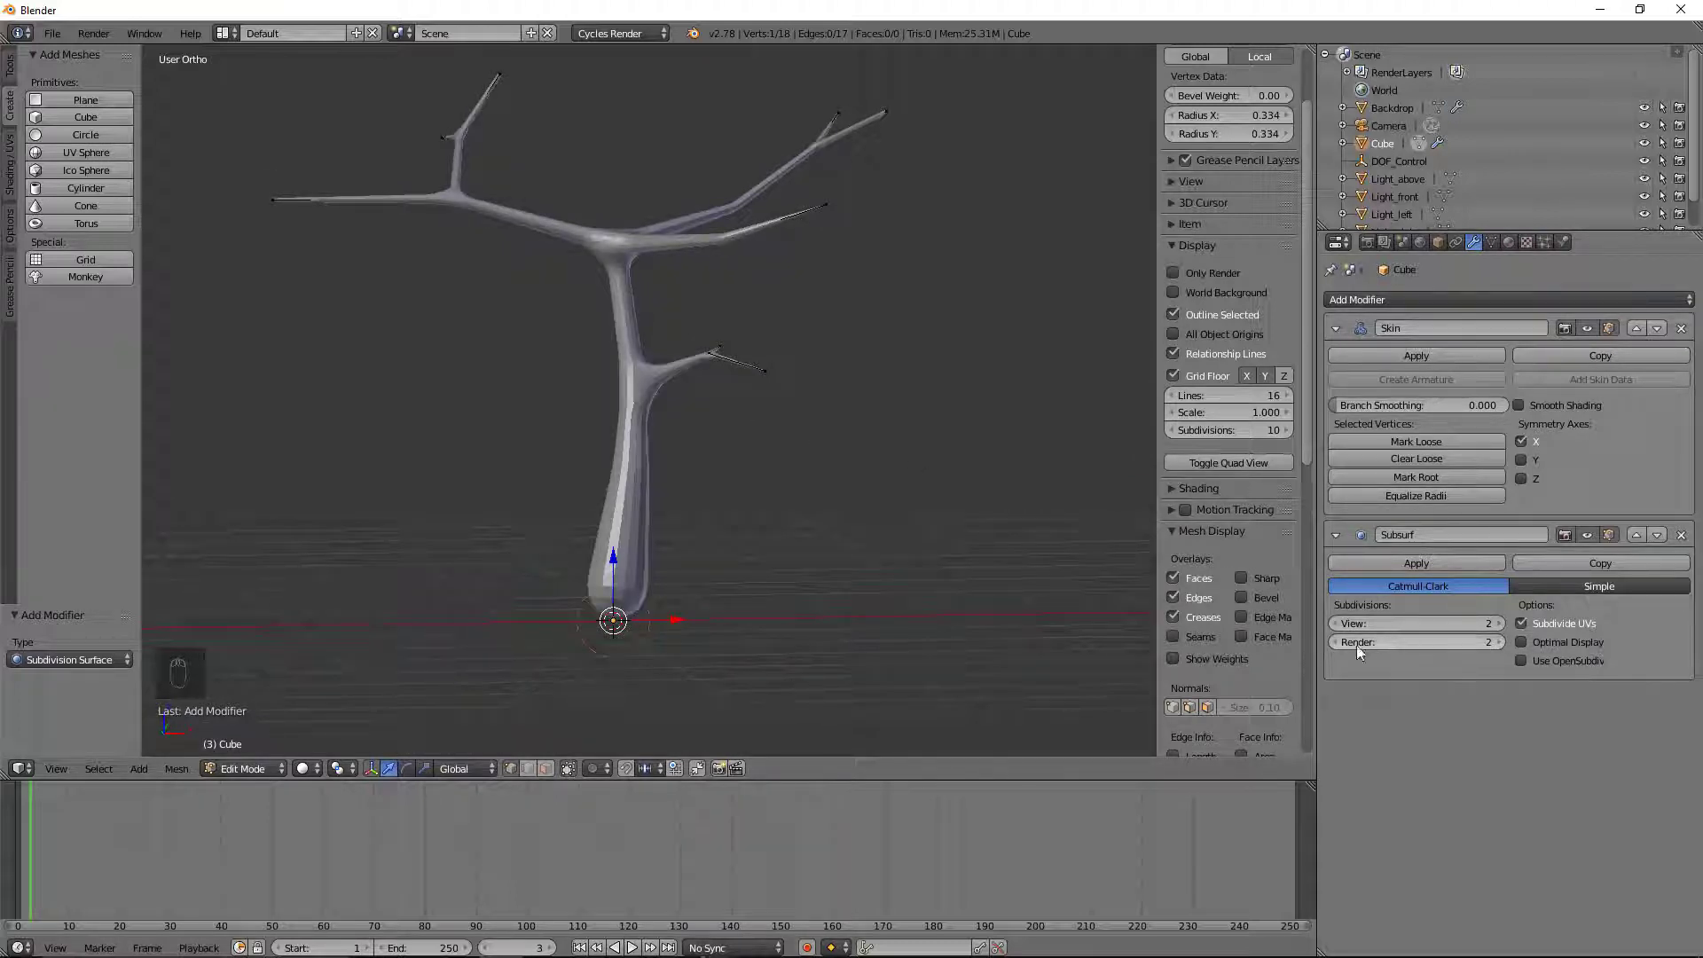
{"action": "left_click", "coordinate": [1334, 643]}
{"action": "left_click", "coordinate": [1334, 624]}
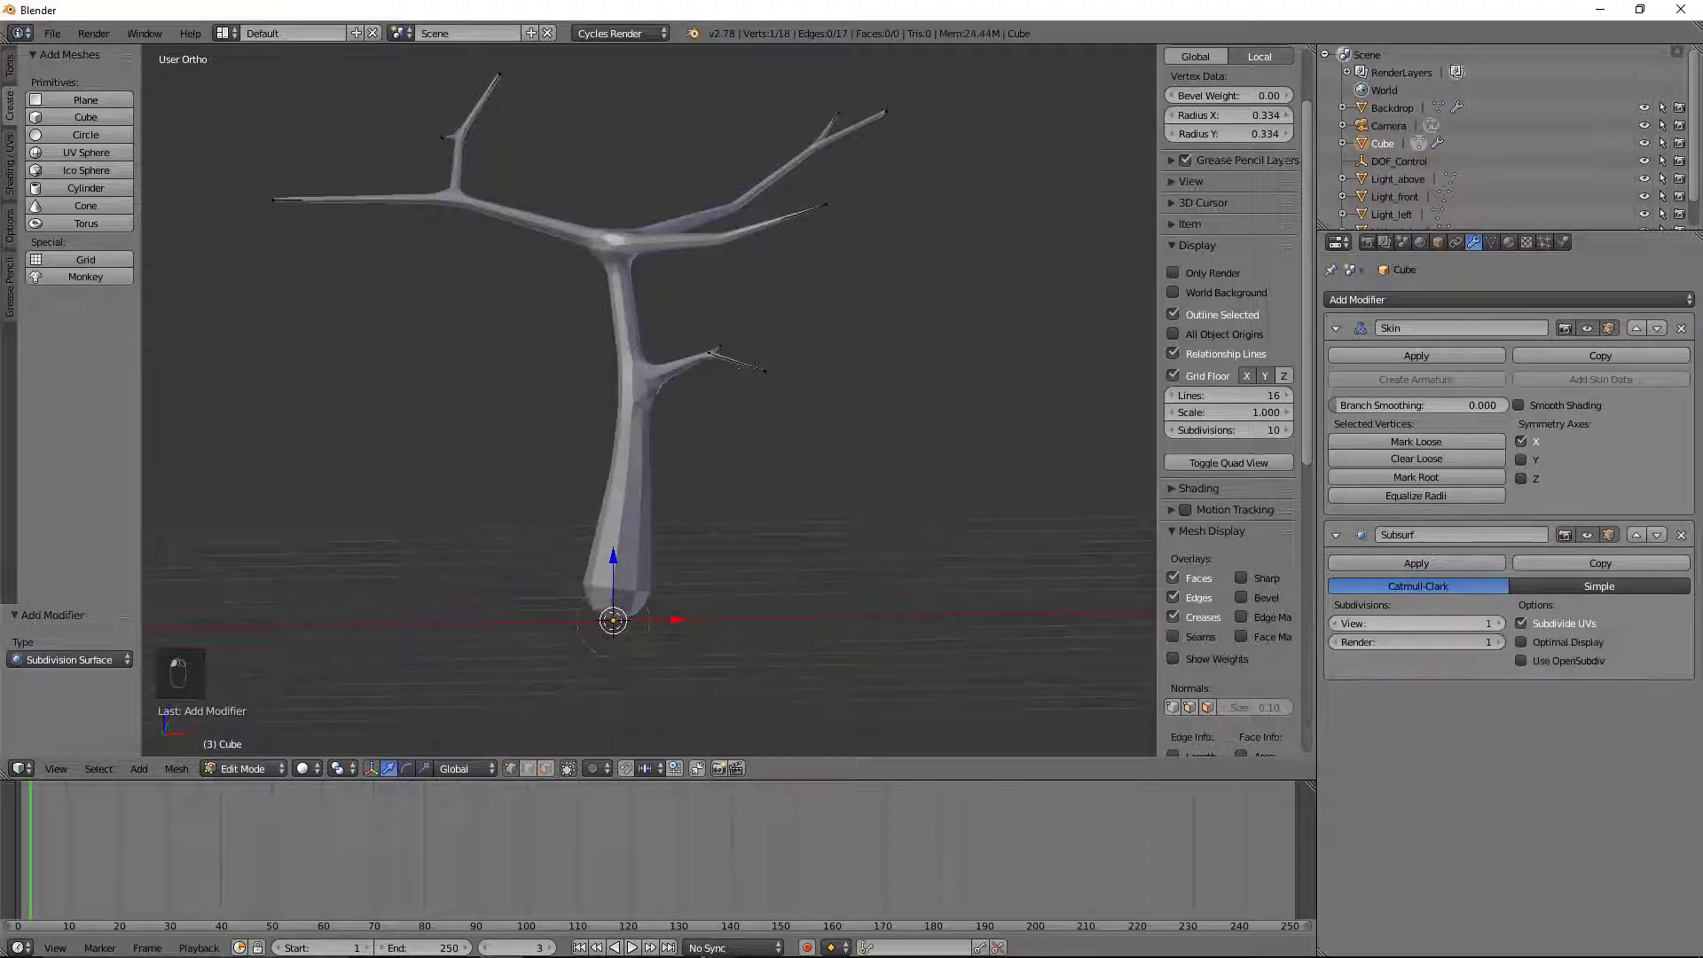
{"action": "middle_click_drag", "start_coordinate": [798, 483], "coordinate": [736, 539]}
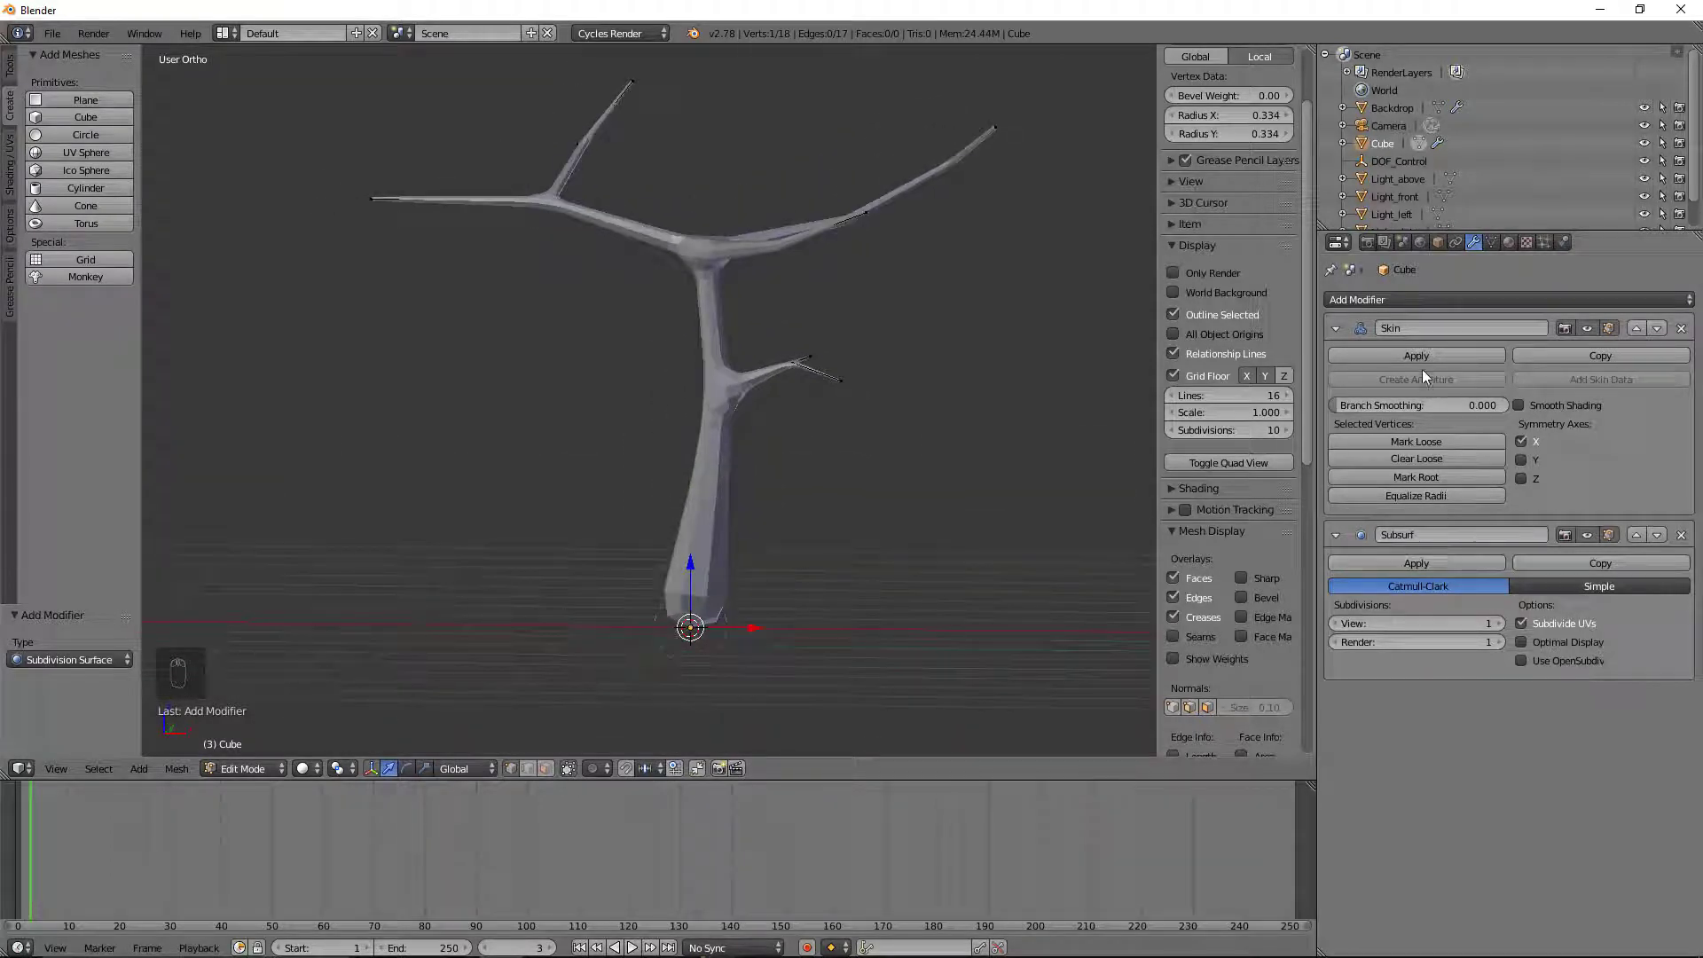
Step: Return to Object Mode and apply the Skin and Subdivision Surface modifiers to the tree
{"action": "left_click", "coordinate": [240, 770]}
{"action": "left_click", "coordinate": [252, 747]}
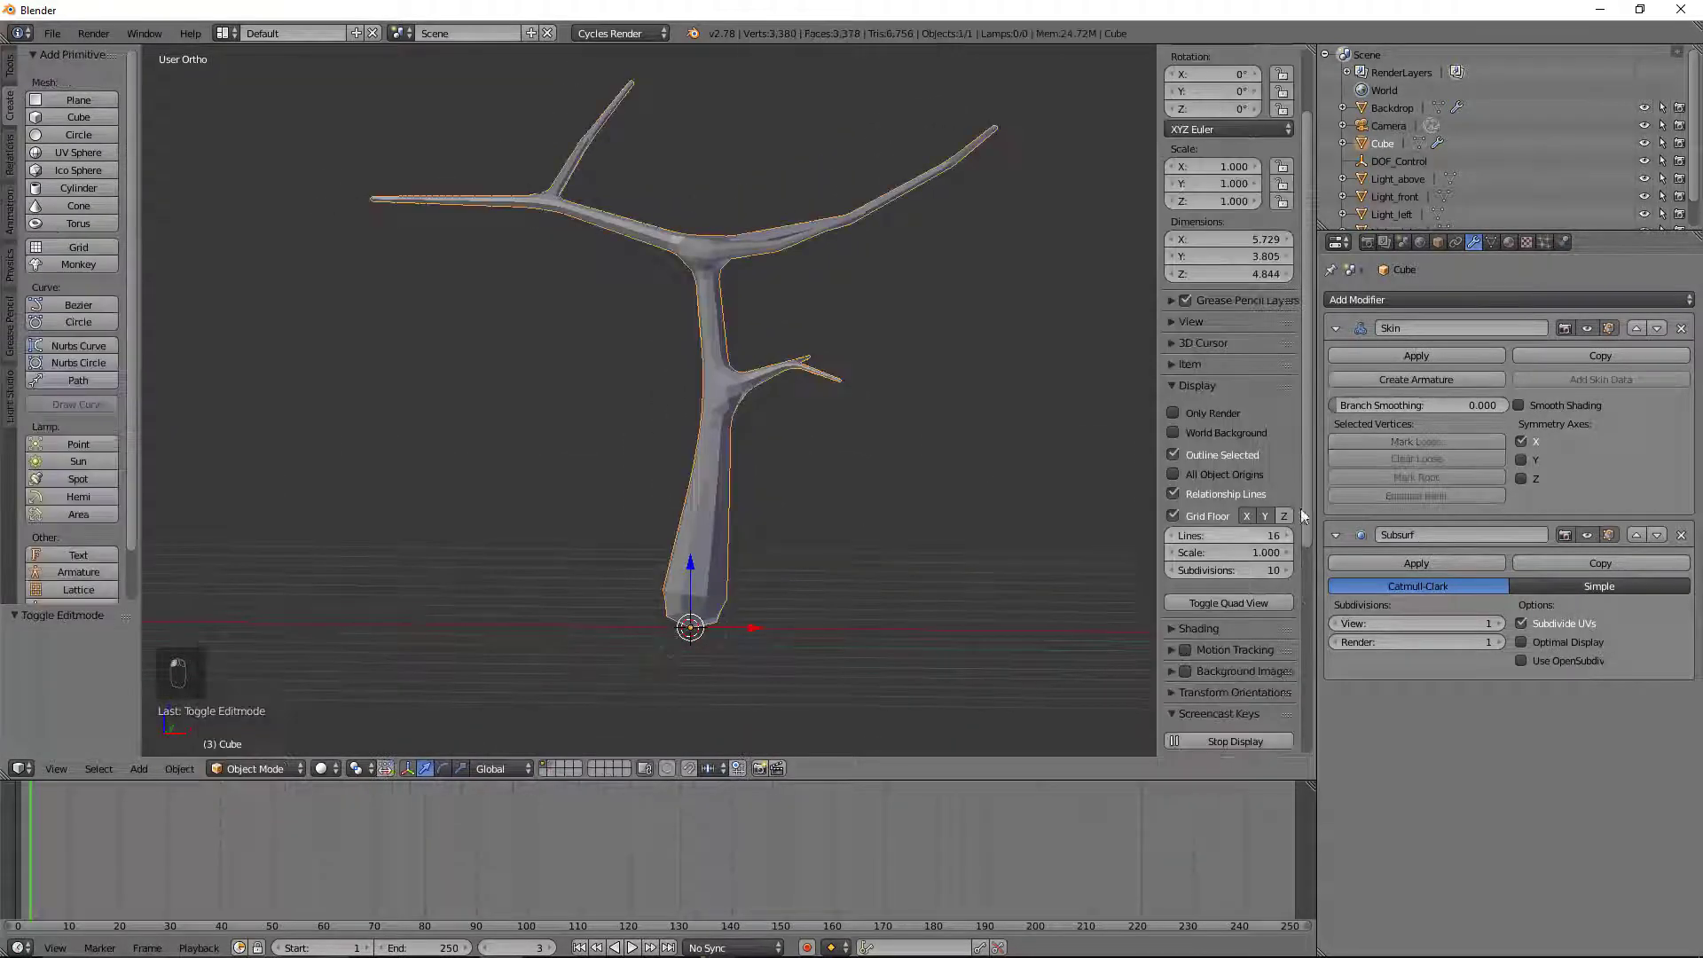
{"action": "left_click", "coordinate": [1405, 353]}
{"action": "left_click", "coordinate": [1405, 354]}
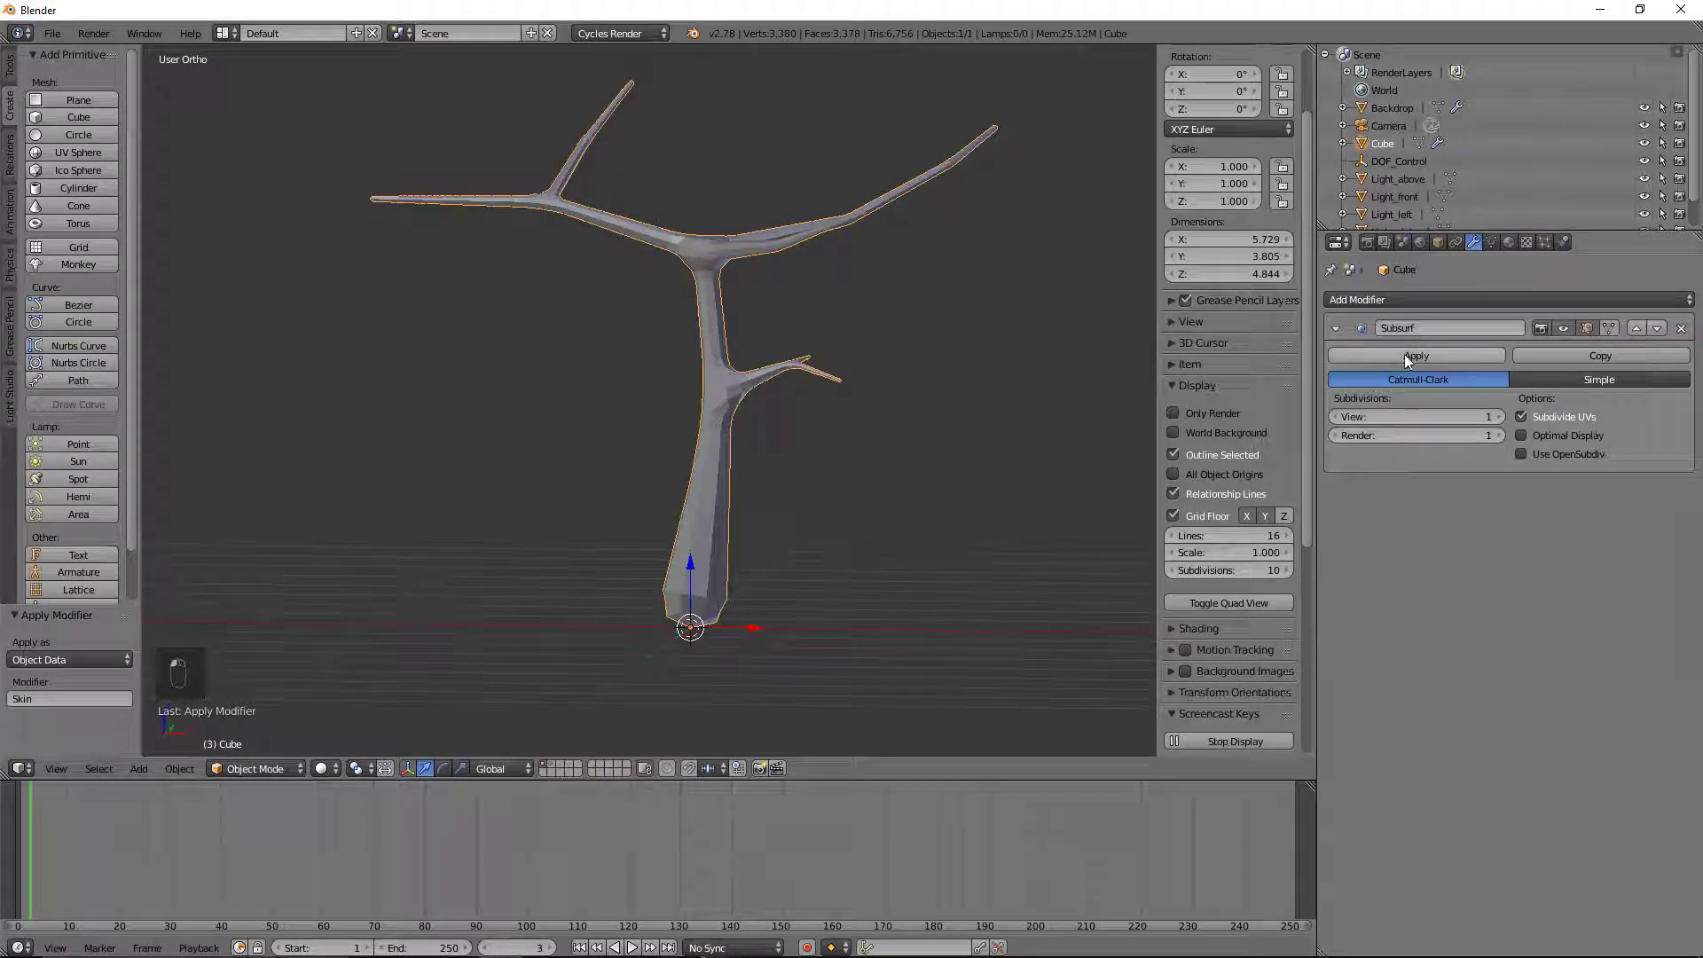
{"action": "middle_click_drag", "start_coordinate": [1004, 561], "coordinate": [873, 561]}
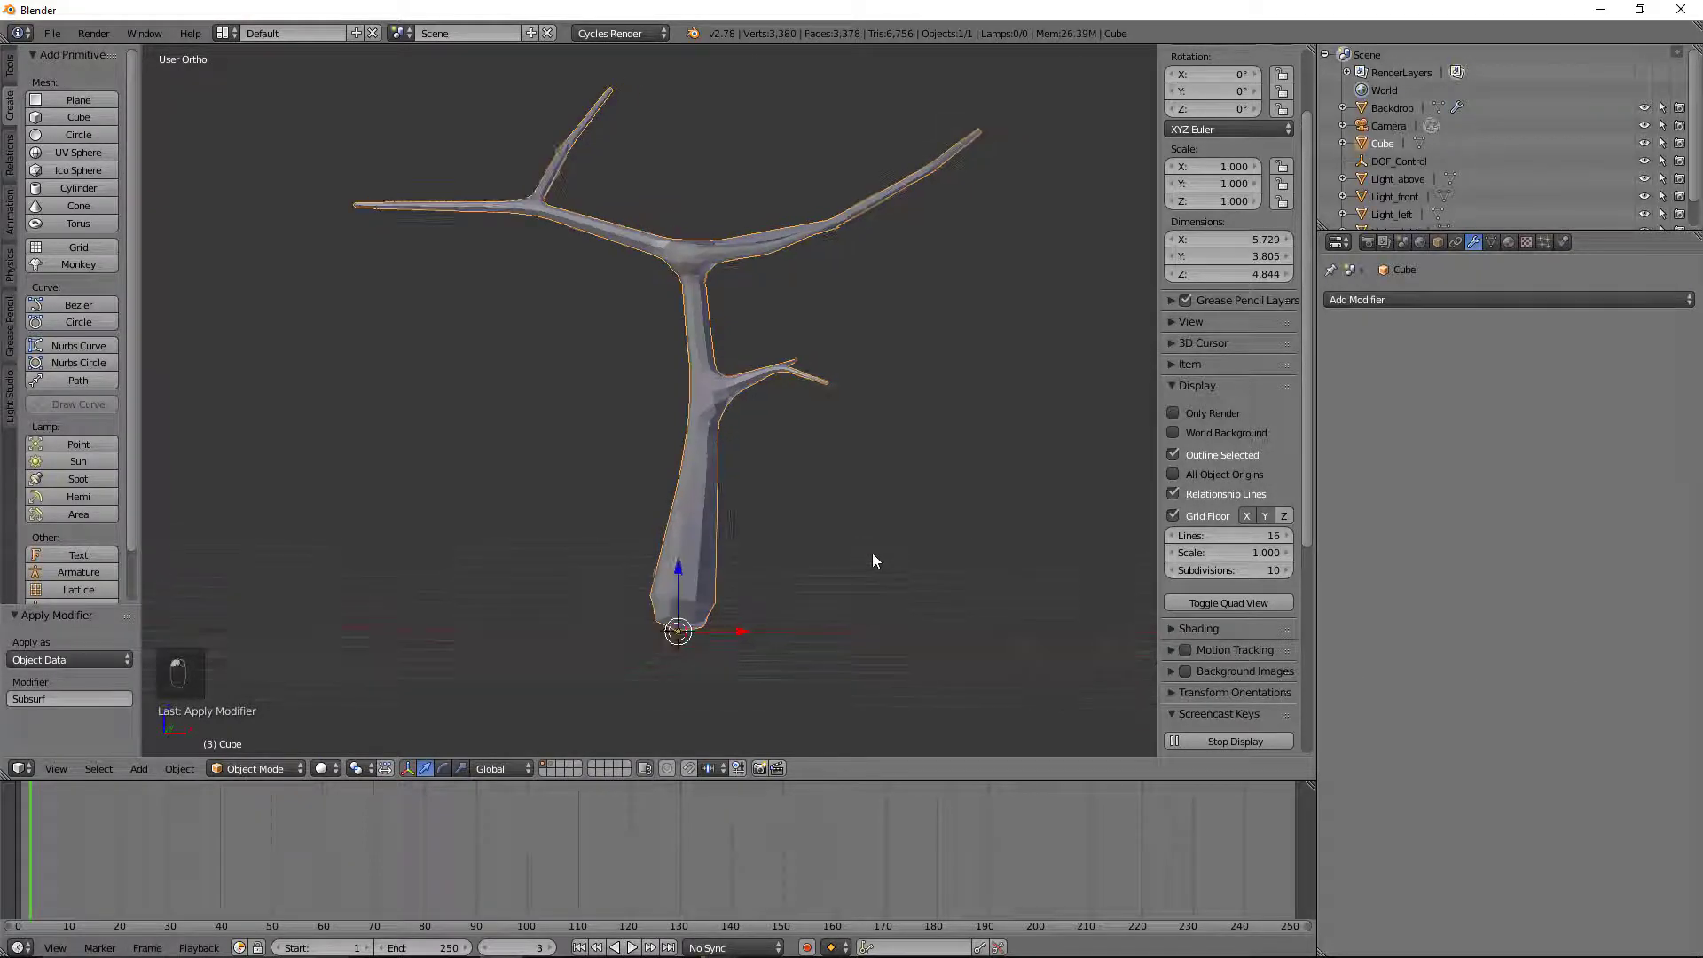
Step: Enter Edit Mode and box-select the vertices at the very bottom of the trunk
{"action": "left_click", "coordinate": [253, 770]}
{"action": "left_click", "coordinate": [257, 733]}
{"action": "middle_click_drag", "start_coordinate": [551, 659], "coordinate": [611, 637]}
{"action": "key", "text": "b"}
{"action": "left_click_drag", "start_coordinate": [577, 611], "coordinate": [701, 663]}
{"action": "middle_click_drag", "start_coordinate": [764, 695], "coordinate": [608, 734]}
{"action": "scroll", "coordinate": [738, 673], "scroll_direction": "up", "scroll_amount": 3}
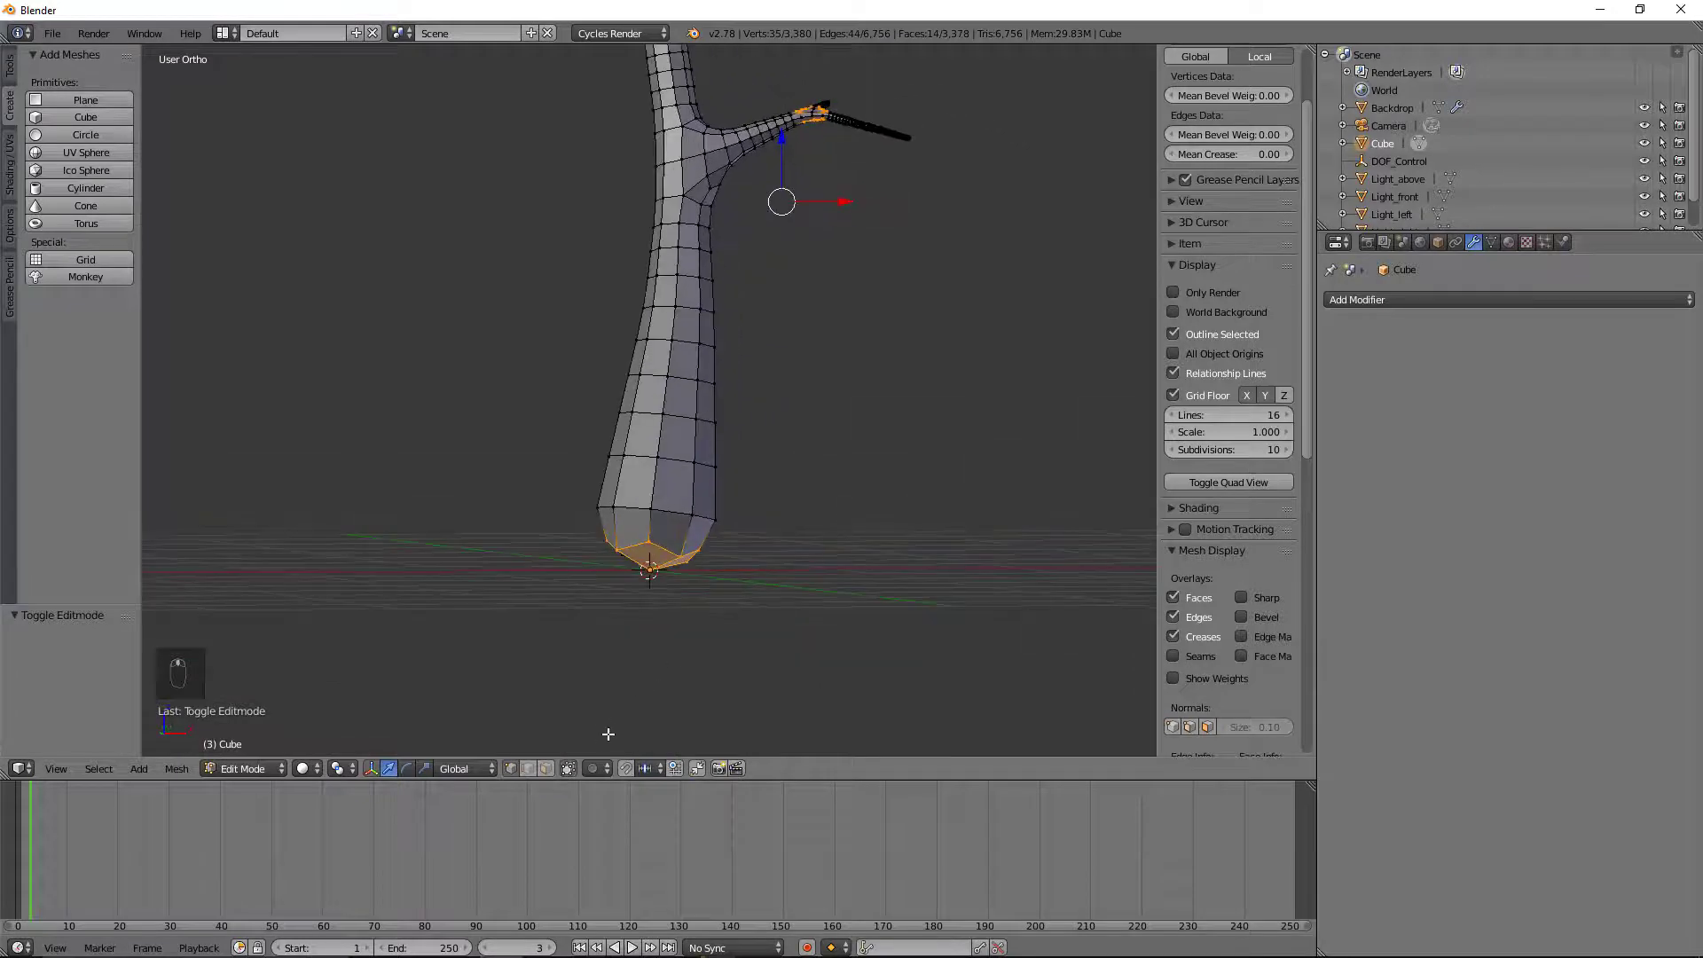
Step: Allow hidden vertices to be selected and box-select the whole bottom cap of the trunk
{"action": "left_click", "coordinate": [570, 768]}
{"action": "key", "text": "b"}
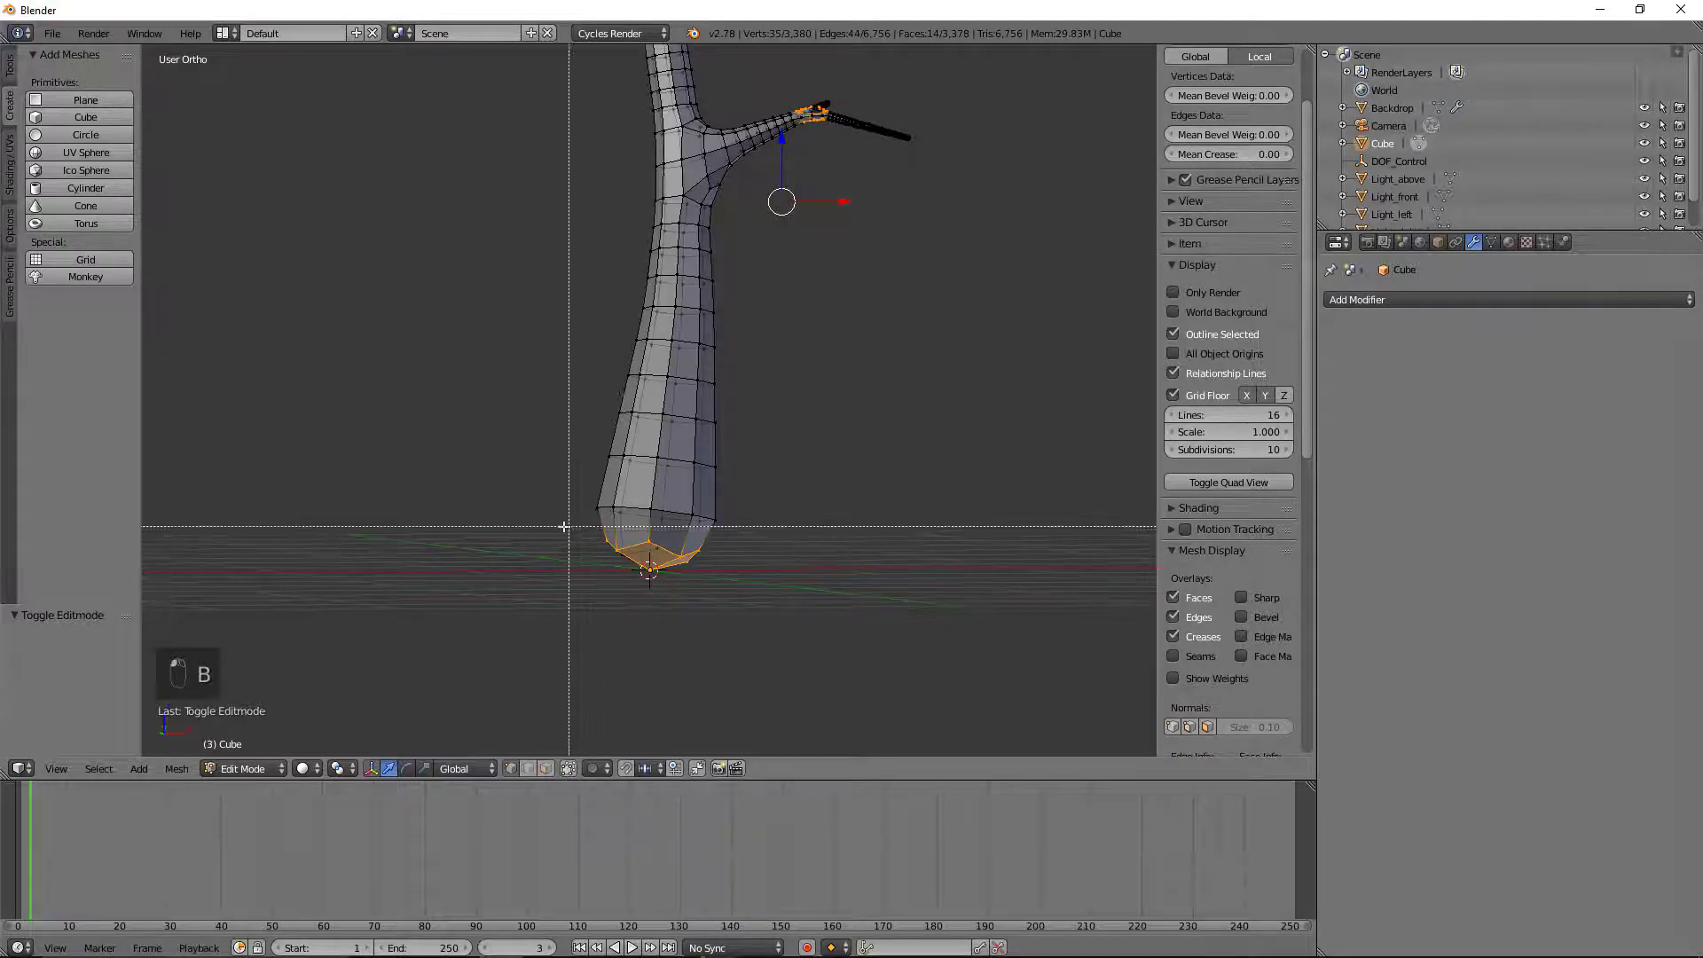
{"action": "left_click_drag", "start_coordinate": [563, 525], "coordinate": [790, 620]}
Step: Box-deselect the stray vertices on the low twig, keeping the trunk's bottom cap selected, and isolate the tree in local view
{"action": "middle_click_drag", "start_coordinate": [789, 620], "coordinate": [641, 582]}
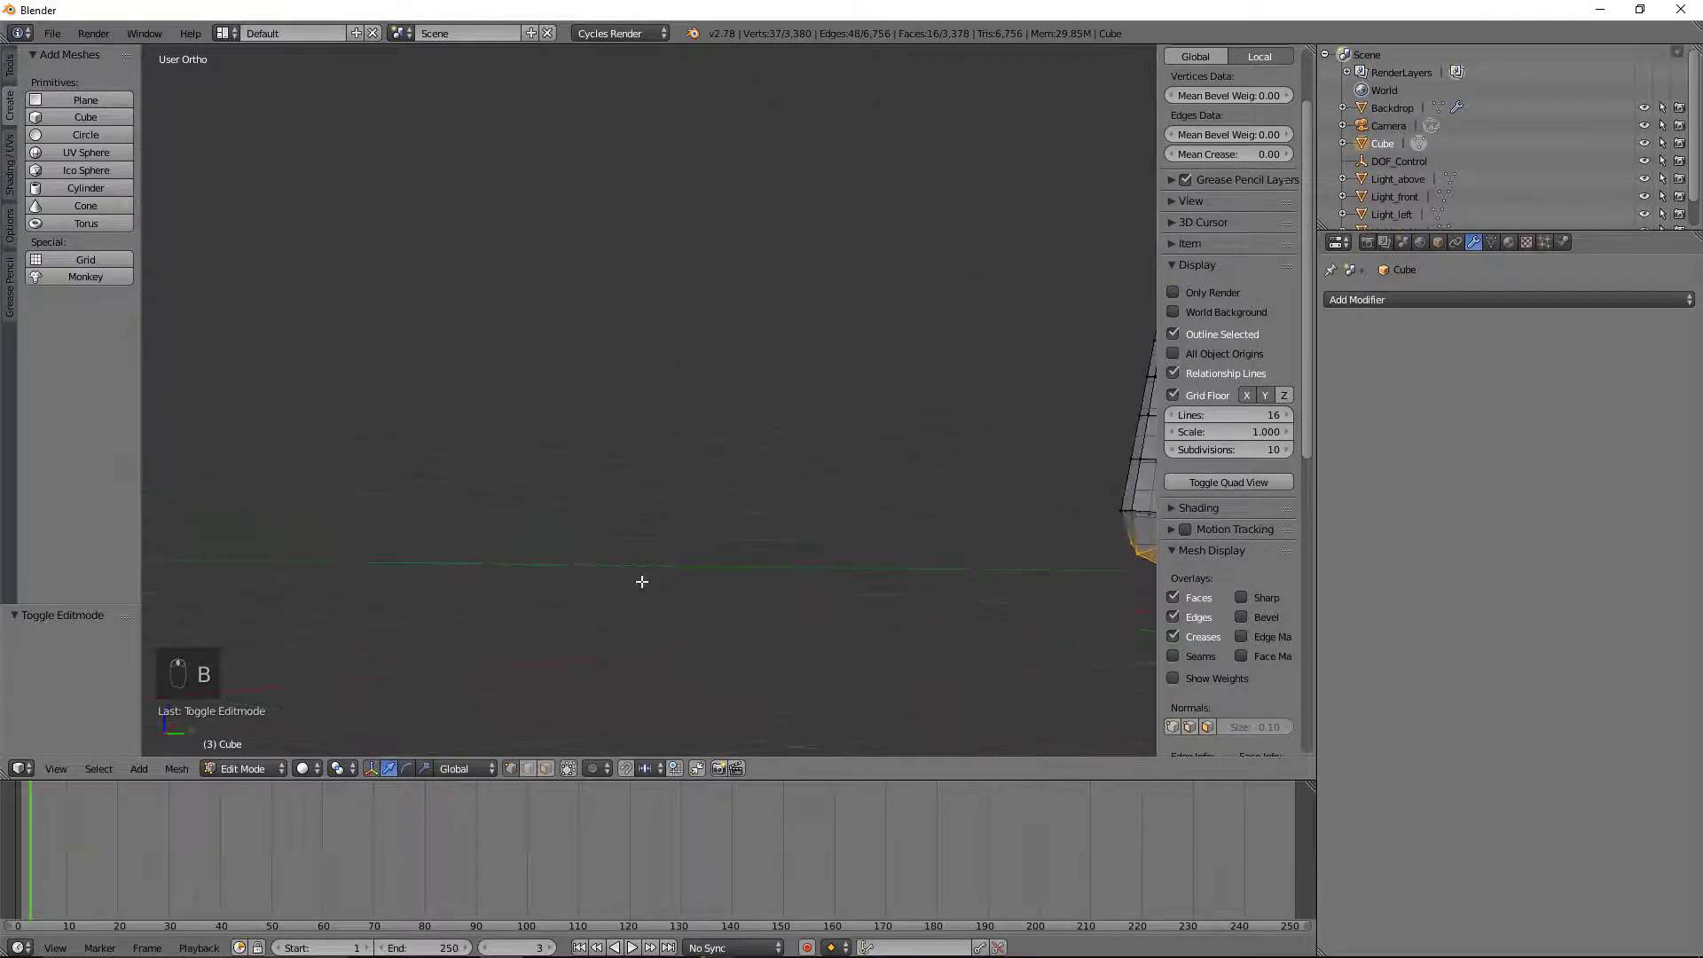
{"action": "scroll", "coordinate": [1009, 590], "scroll_direction": "down", "scroll_amount": 3}
{"action": "middle_click_drag", "start_coordinate": [1032, 545], "coordinate": [1029, 494]}
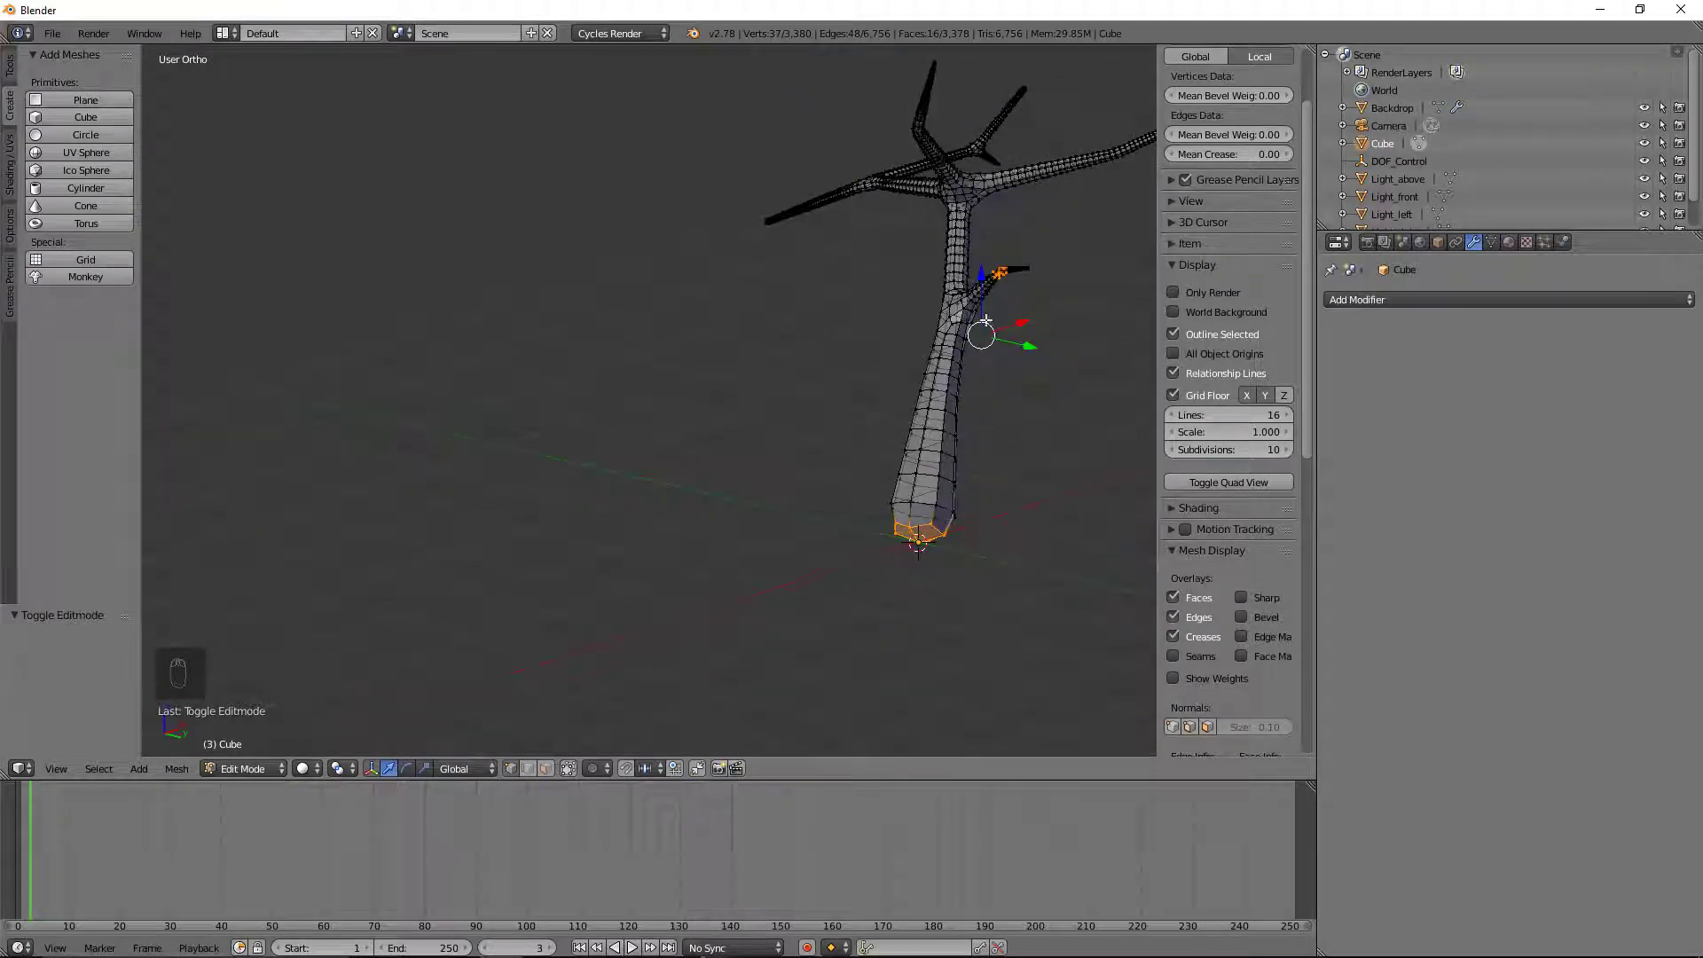
{"action": "key", "text": "b"}
{"action": "middle_click_drag", "start_coordinate": [913, 217], "coordinate": [1072, 330]}
{"action": "middle_click_drag", "start_coordinate": [875, 441], "coordinate": [893, 497]}
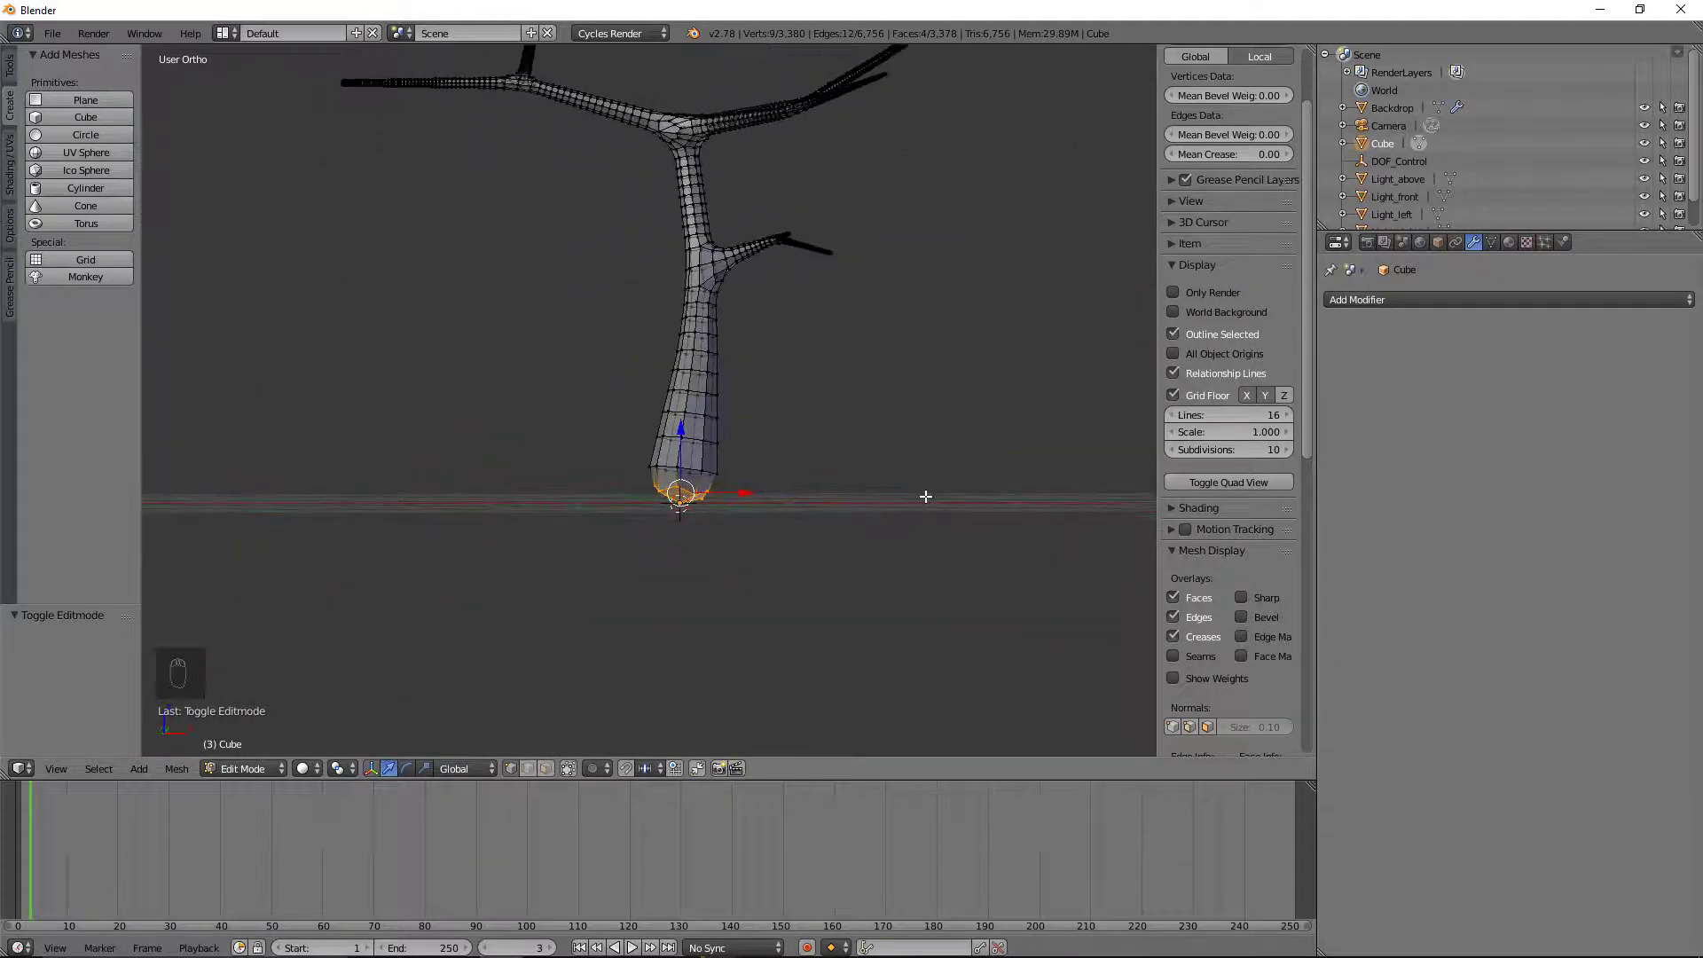
{"action": "key", "text": "KP_Divide"}
{"action": "middle_click_drag", "start_coordinate": [845, 553], "coordinate": [780, 647]}
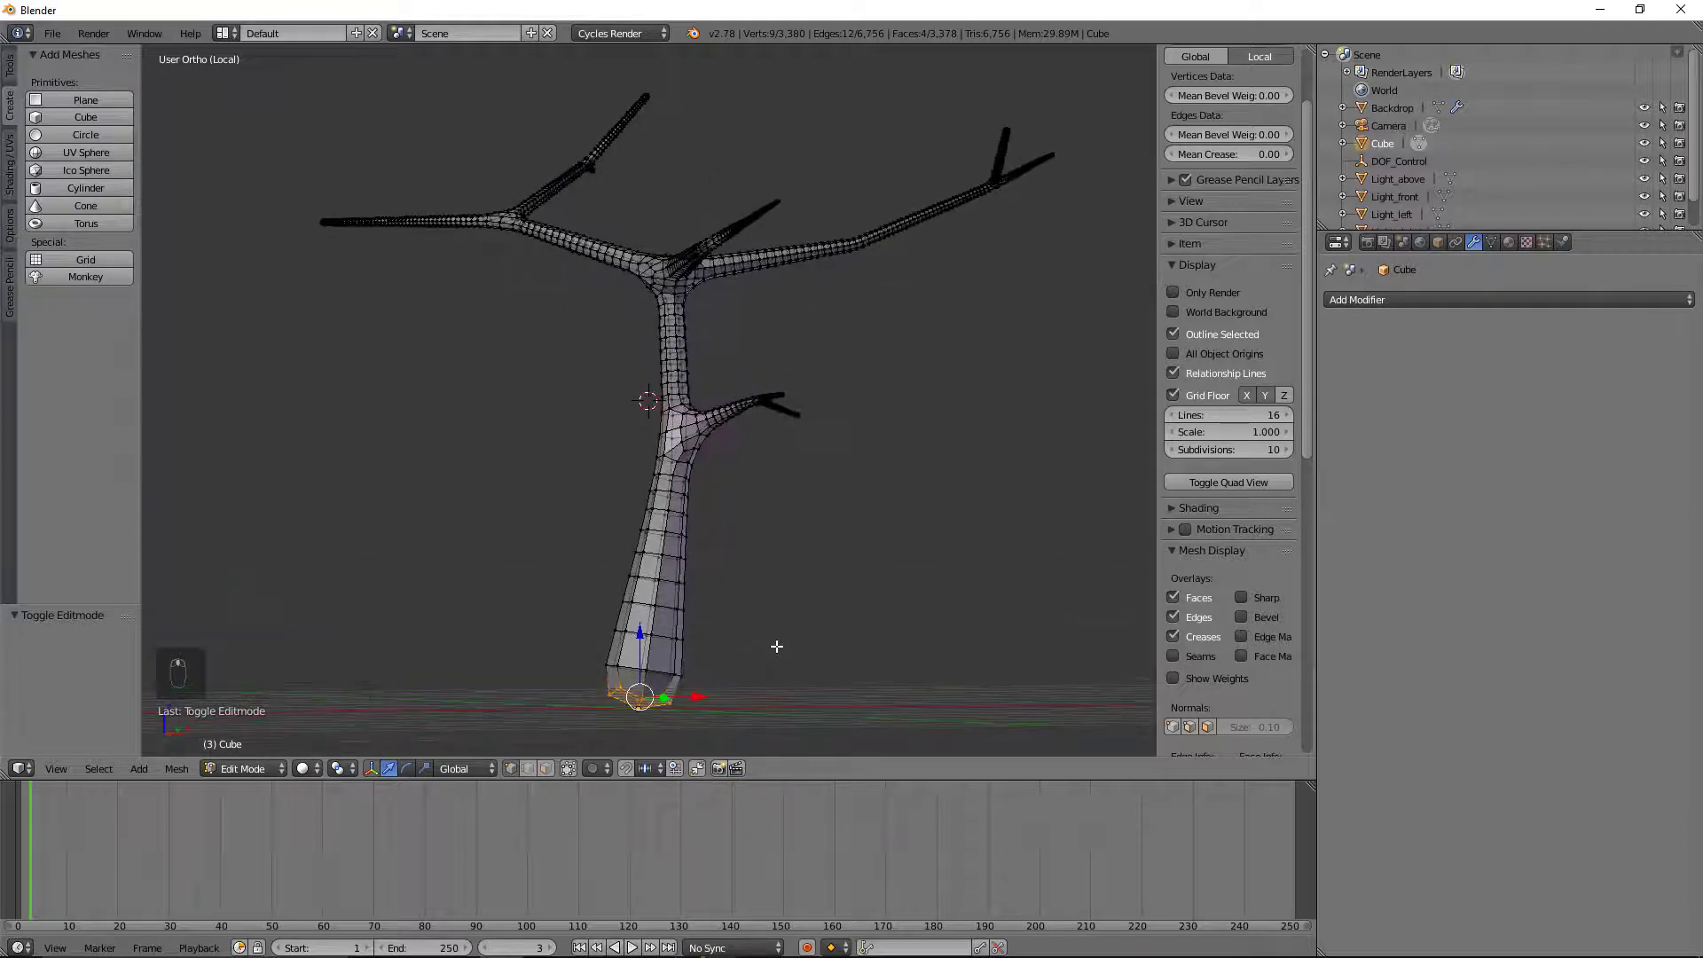
Step: Flatten the trunk's bottom cap by scaling it to 0 along Z and widen it by a factor of about 1.36
{"action": "key", "text": "s"}
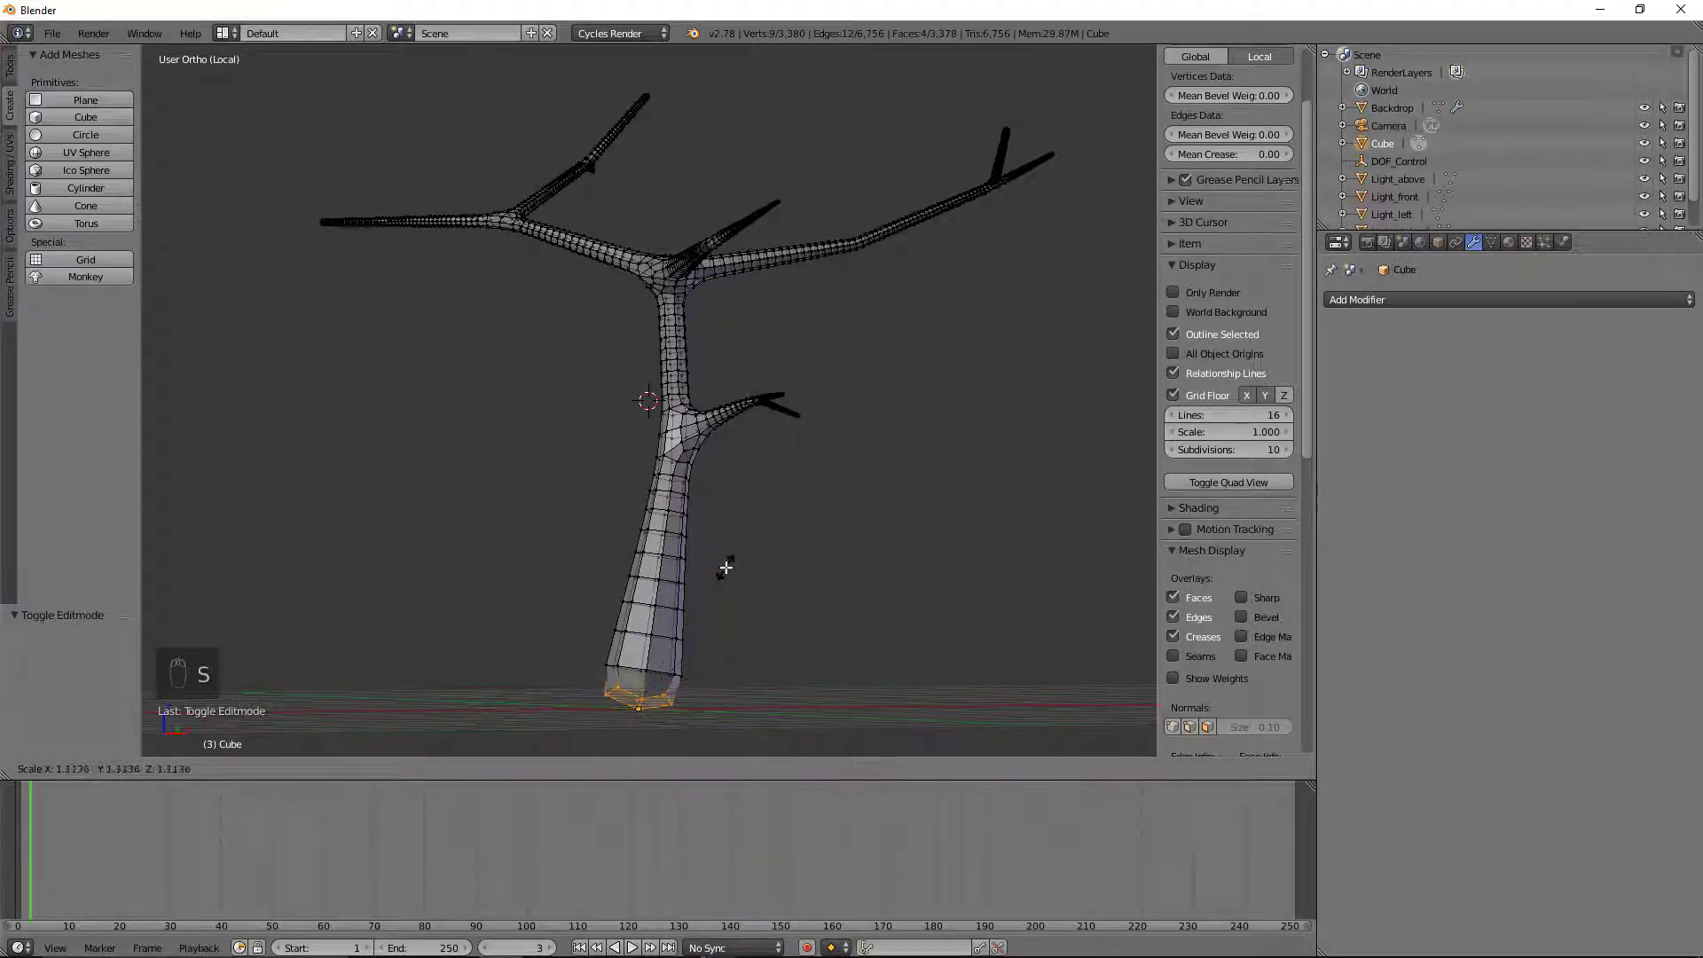
{"action": "key", "text": "z"}
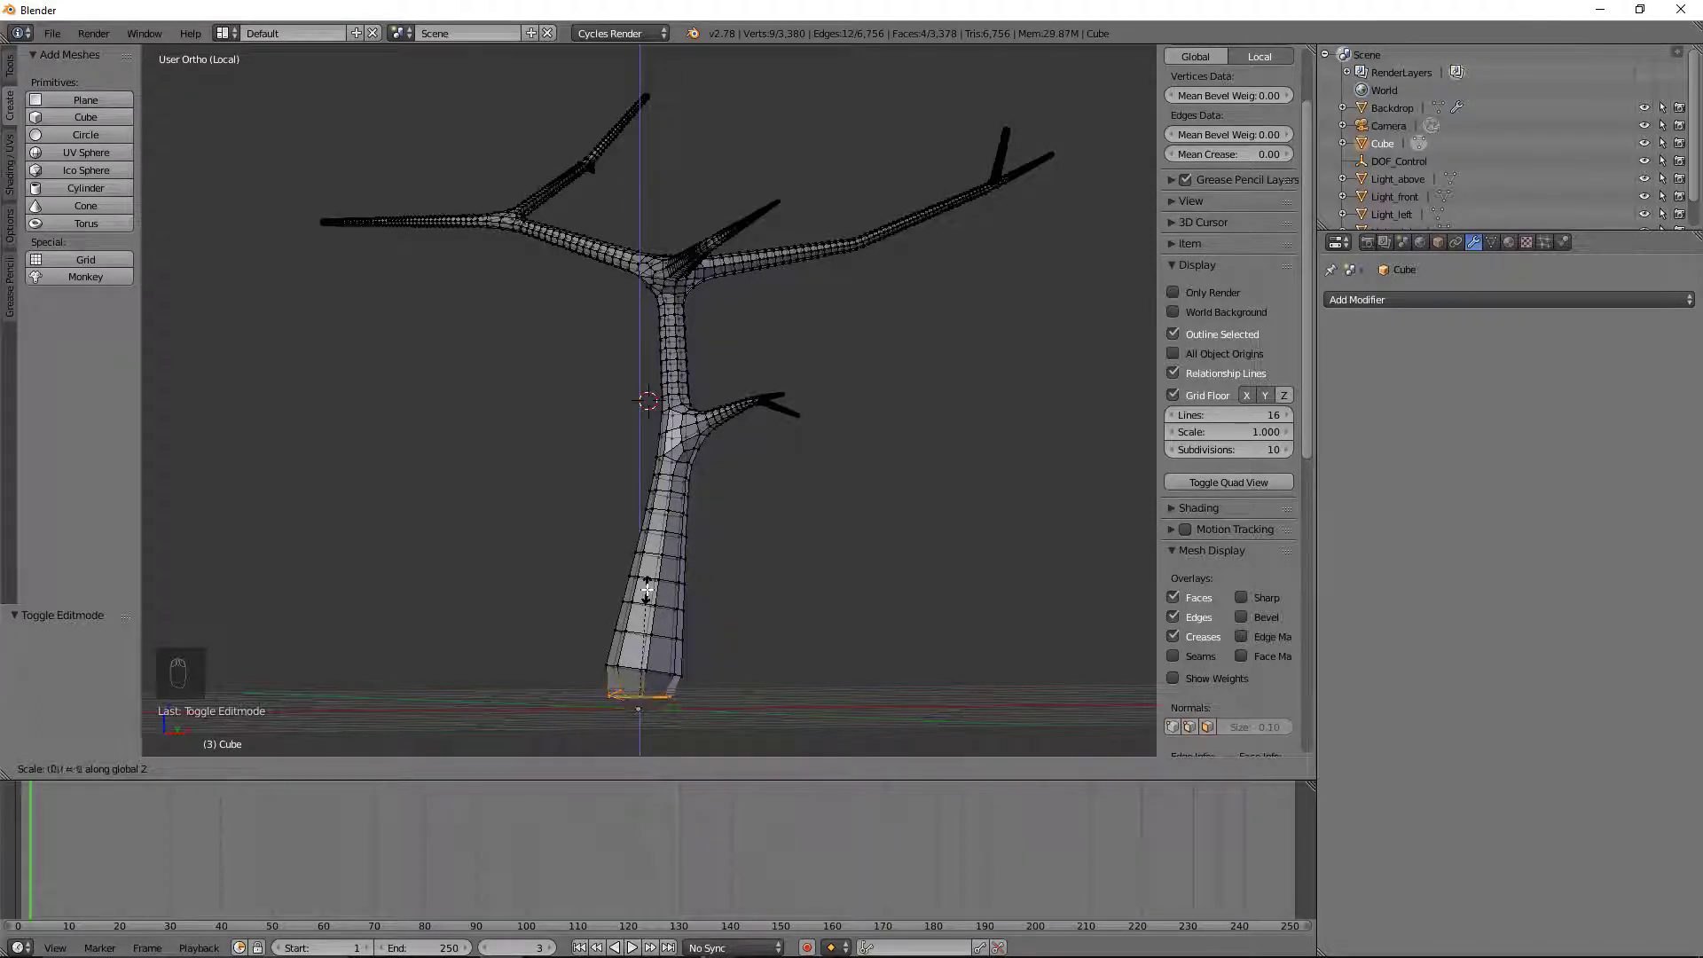
{"action": "key", "text": "Return"}
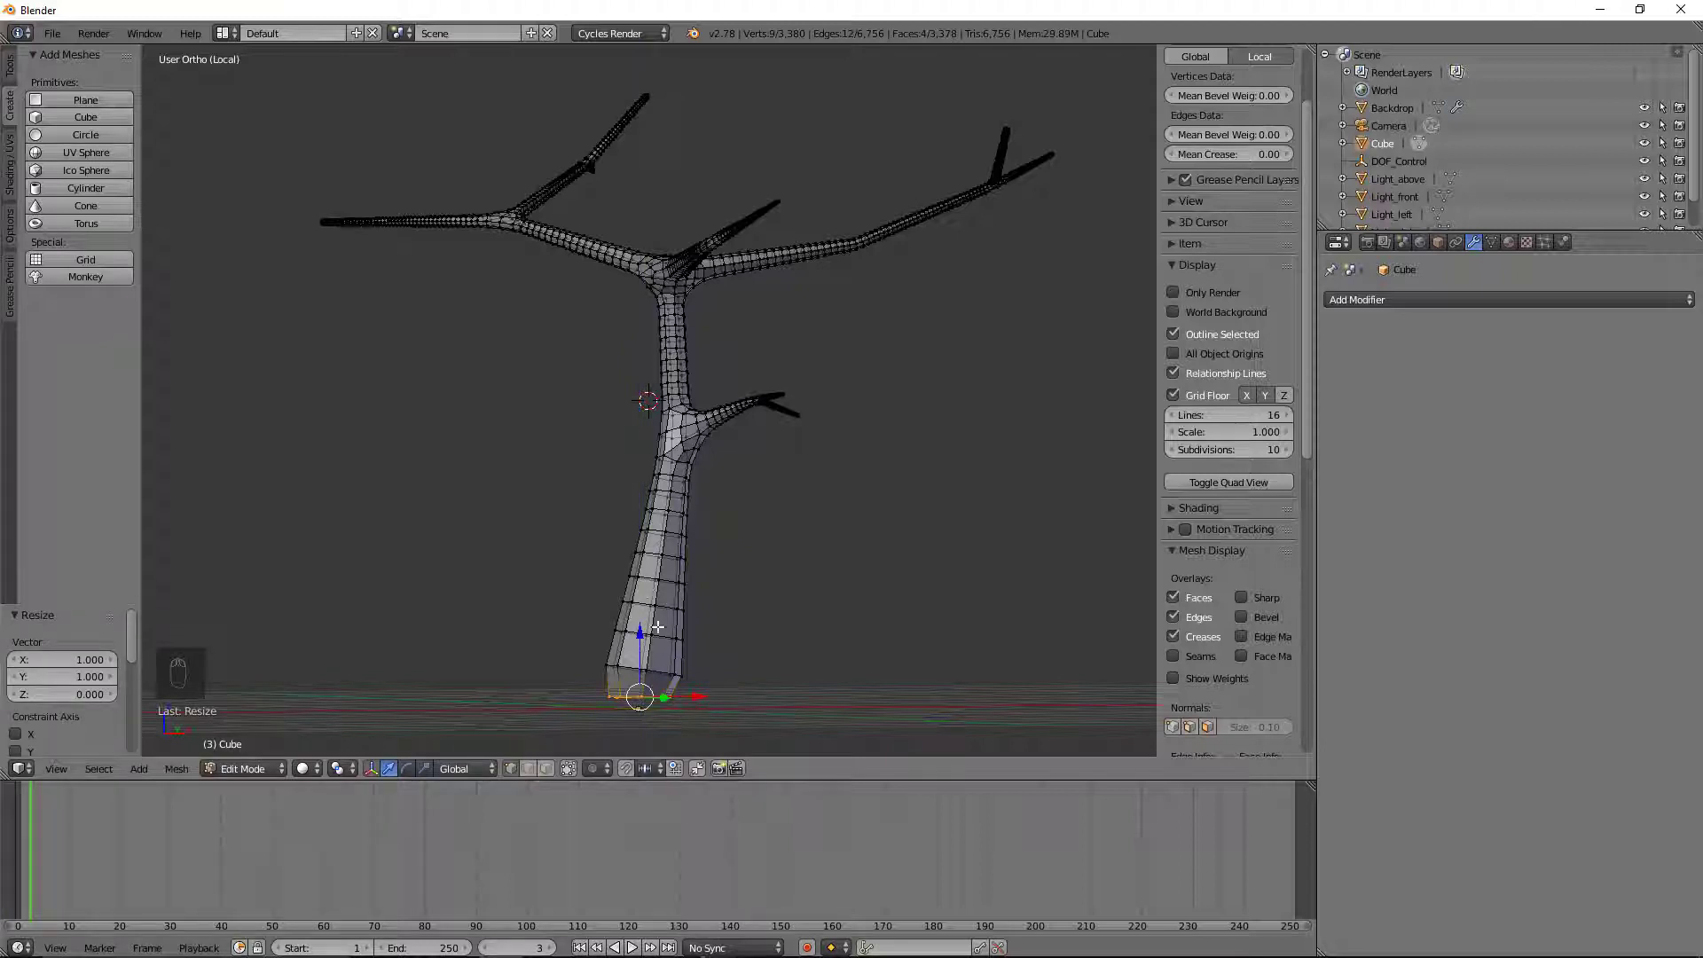
{"action": "middle_click_drag", "start_coordinate": [833, 585], "coordinate": [837, 631]}
{"action": "key", "text": "s"}
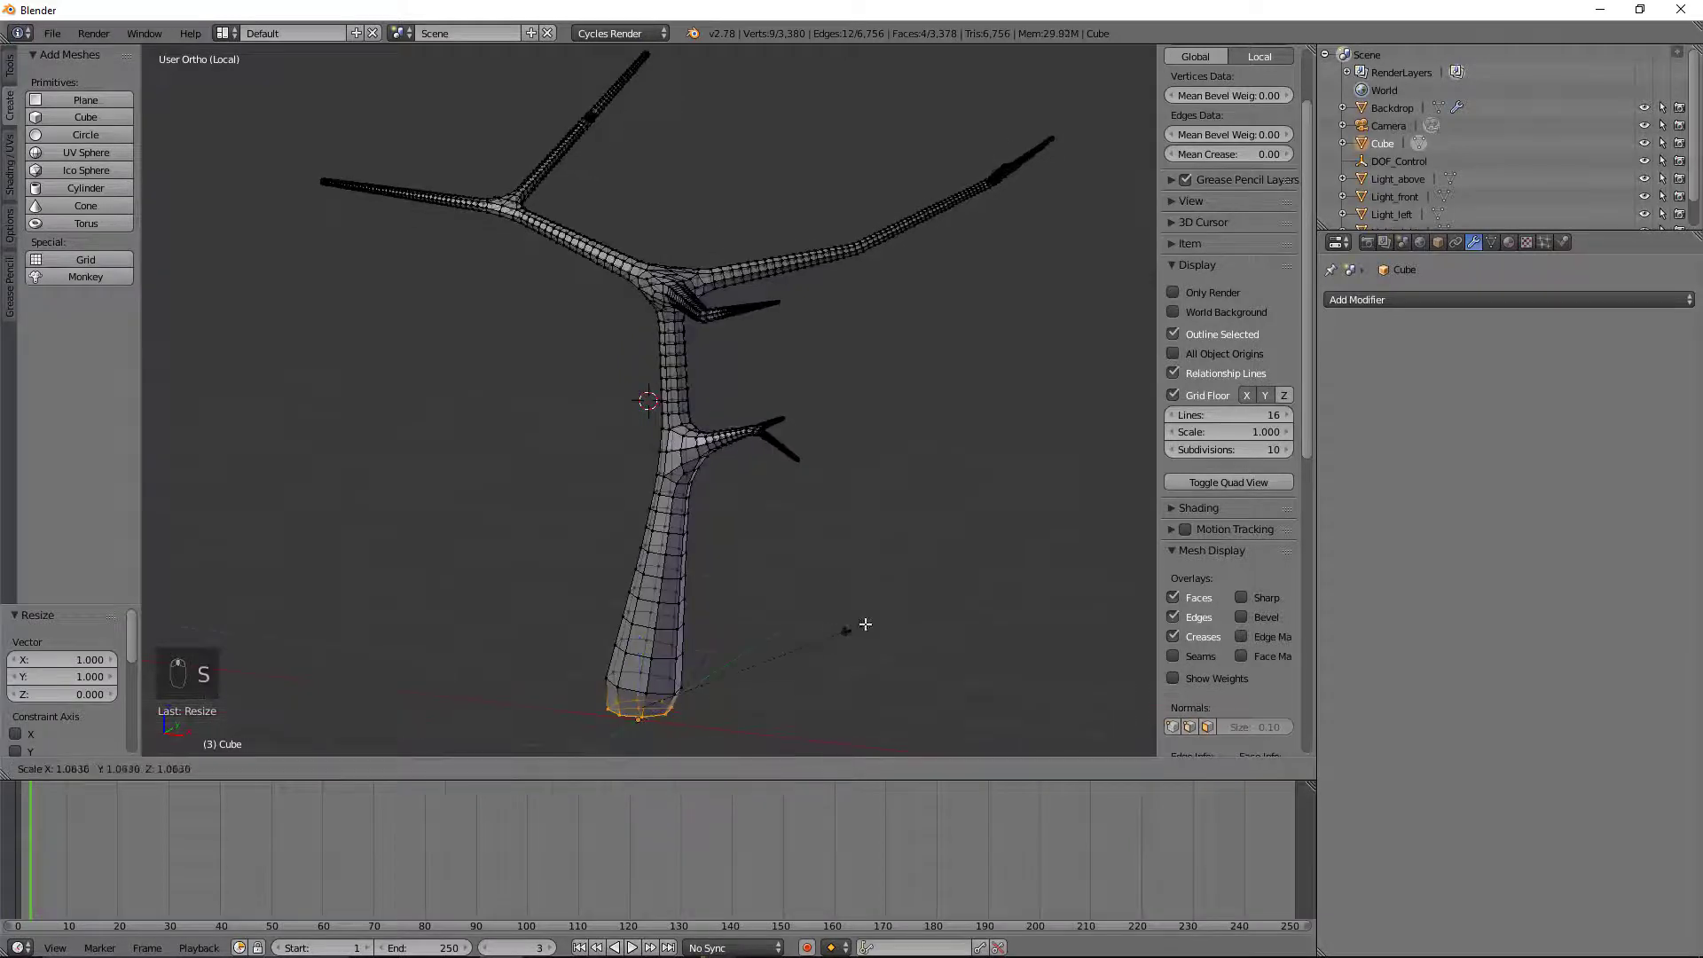
{"action": "left_click", "coordinate": [914, 610]}
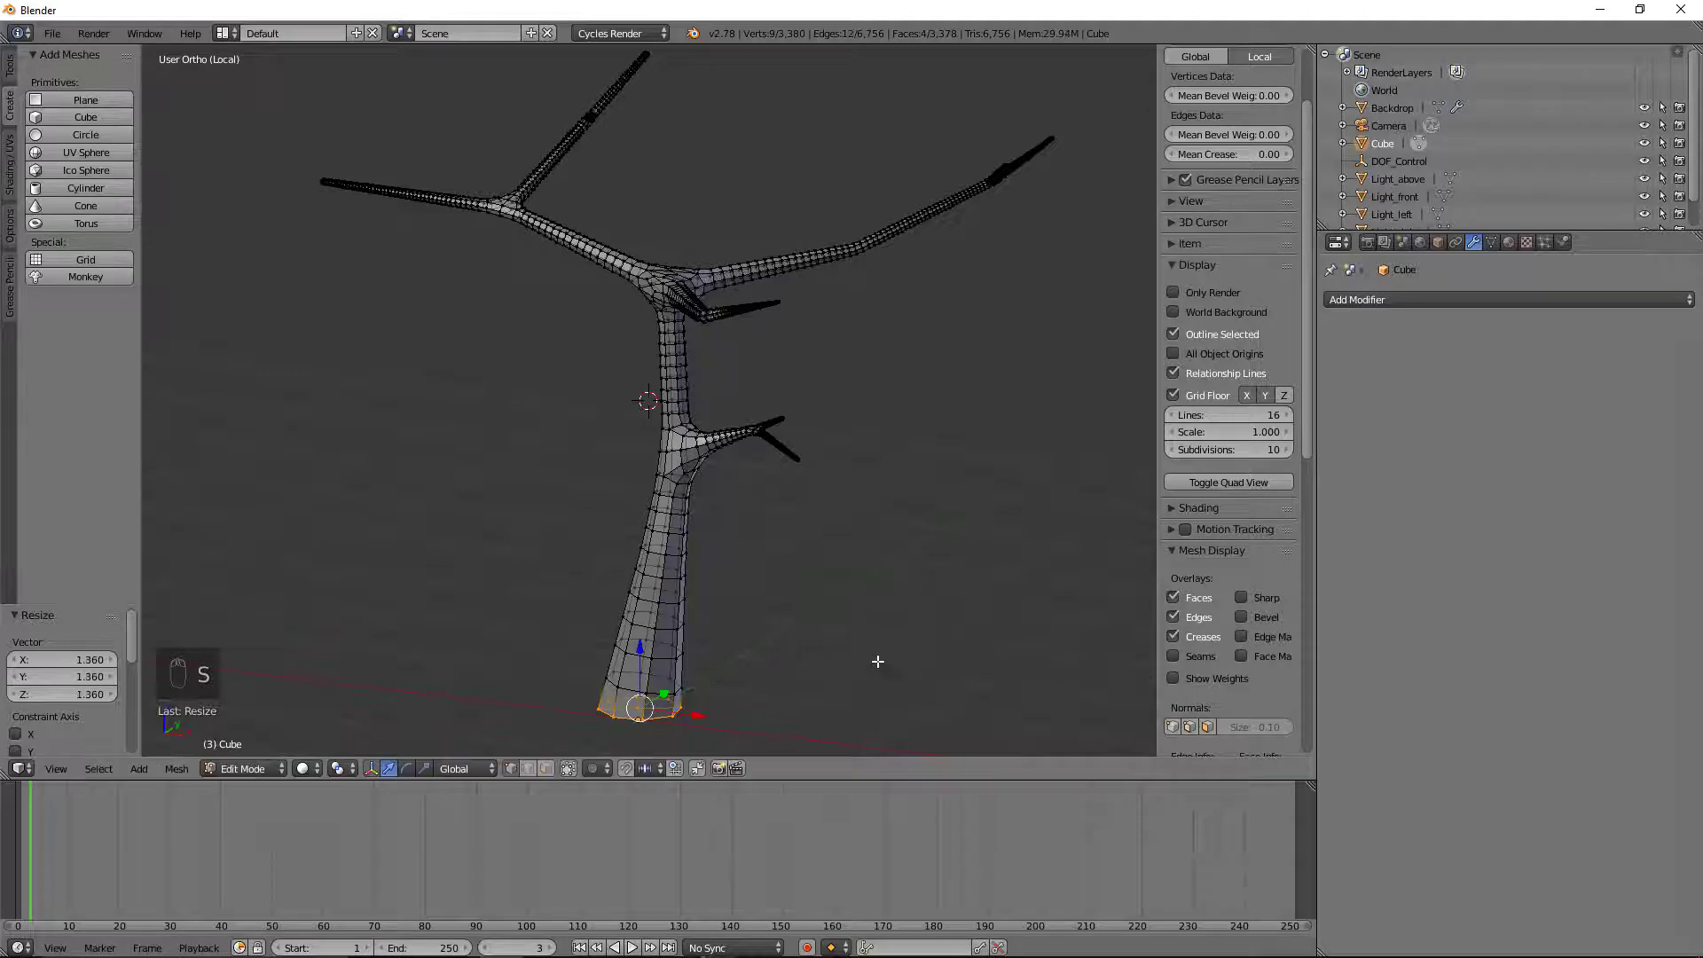
Step: Lower the trunk's bottom cap by about 0.17 along Z and scale it up by about 1.065
{"action": "middle_click_drag", "start_coordinate": [875, 665], "coordinate": [671, 663]}
{"action": "left_click_drag", "start_coordinate": [657, 631], "coordinate": [654, 654]}
{"action": "key", "text": "s"}
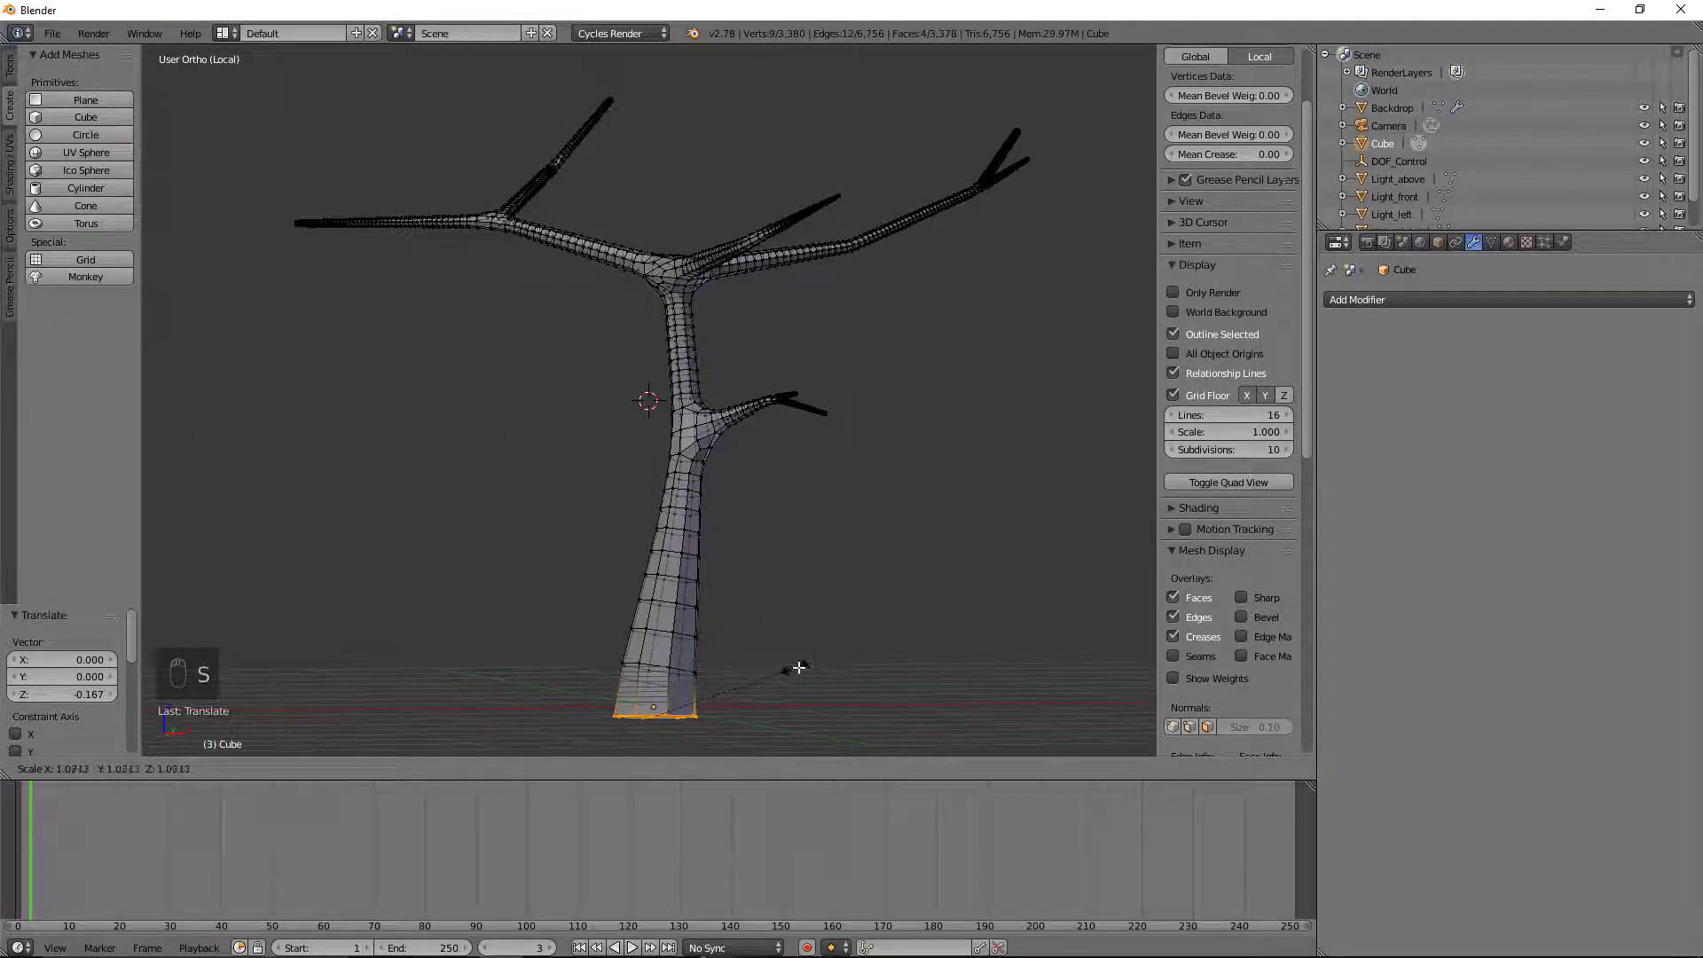
{"action": "left_click", "coordinate": [837, 707]}
Step: Return to Object Mode and add a Ball metaball to the scene for the foliage
{"action": "middle_click_drag", "start_coordinate": [836, 707], "coordinate": [821, 721]}
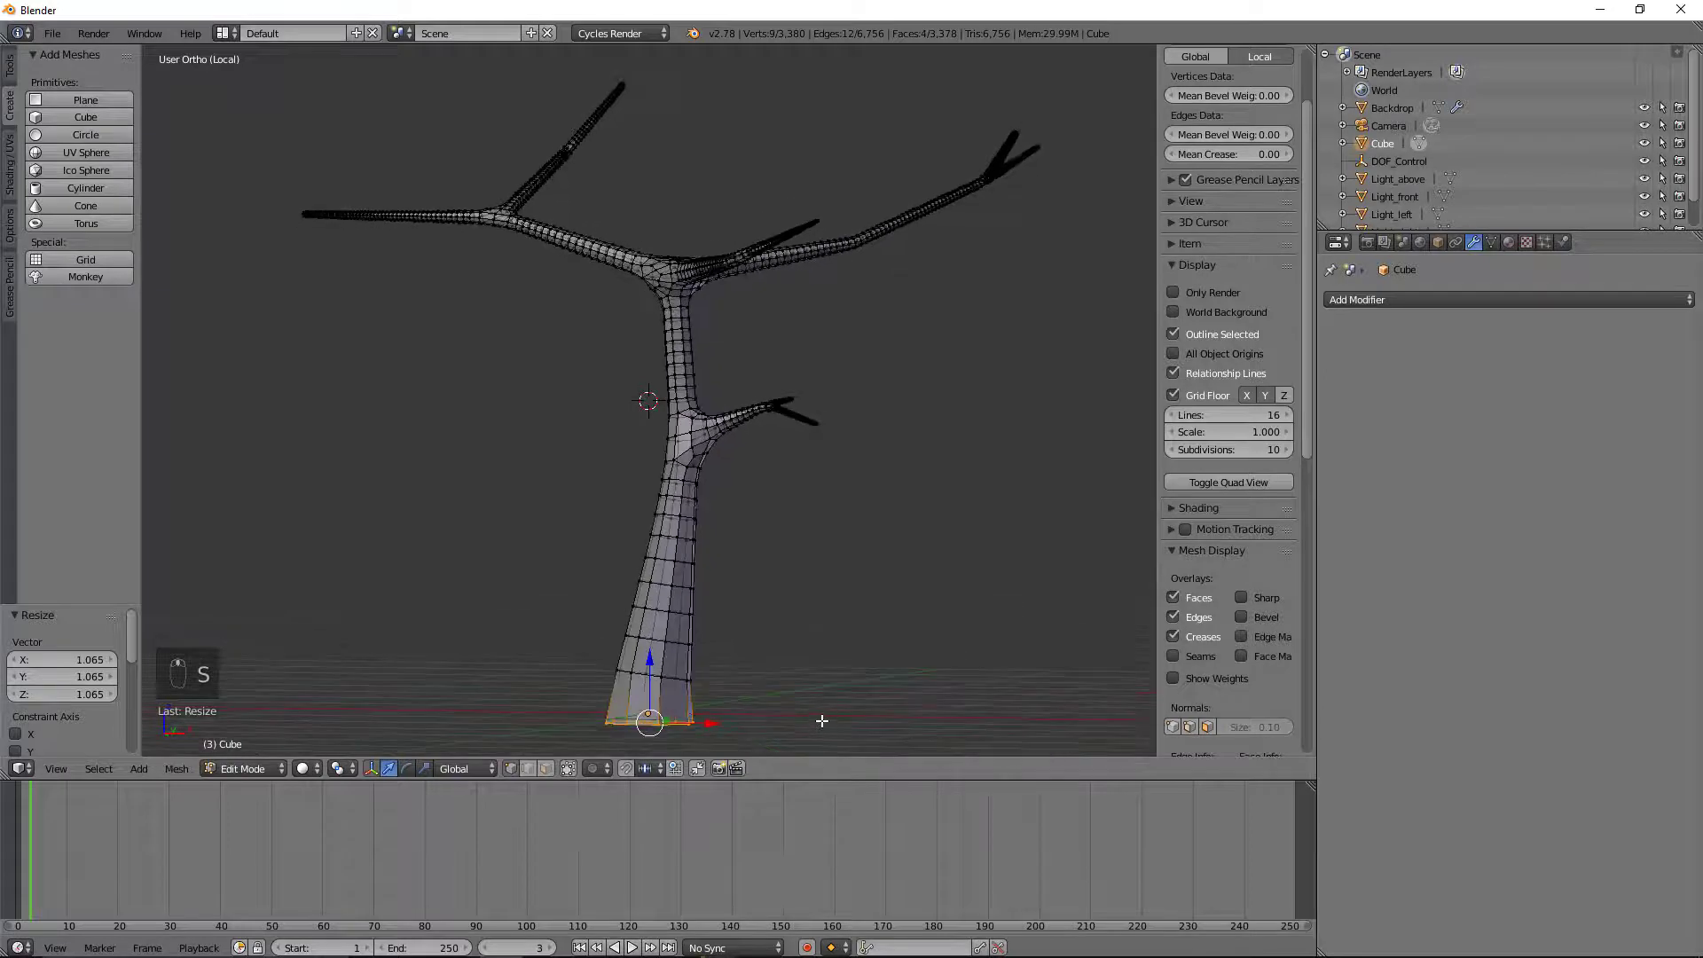
{"action": "scroll", "coordinate": [742, 631], "scroll_direction": "down", "scroll_amount": 2}
{"action": "middle_click_drag", "start_coordinate": [741, 630], "coordinate": [817, 451]}
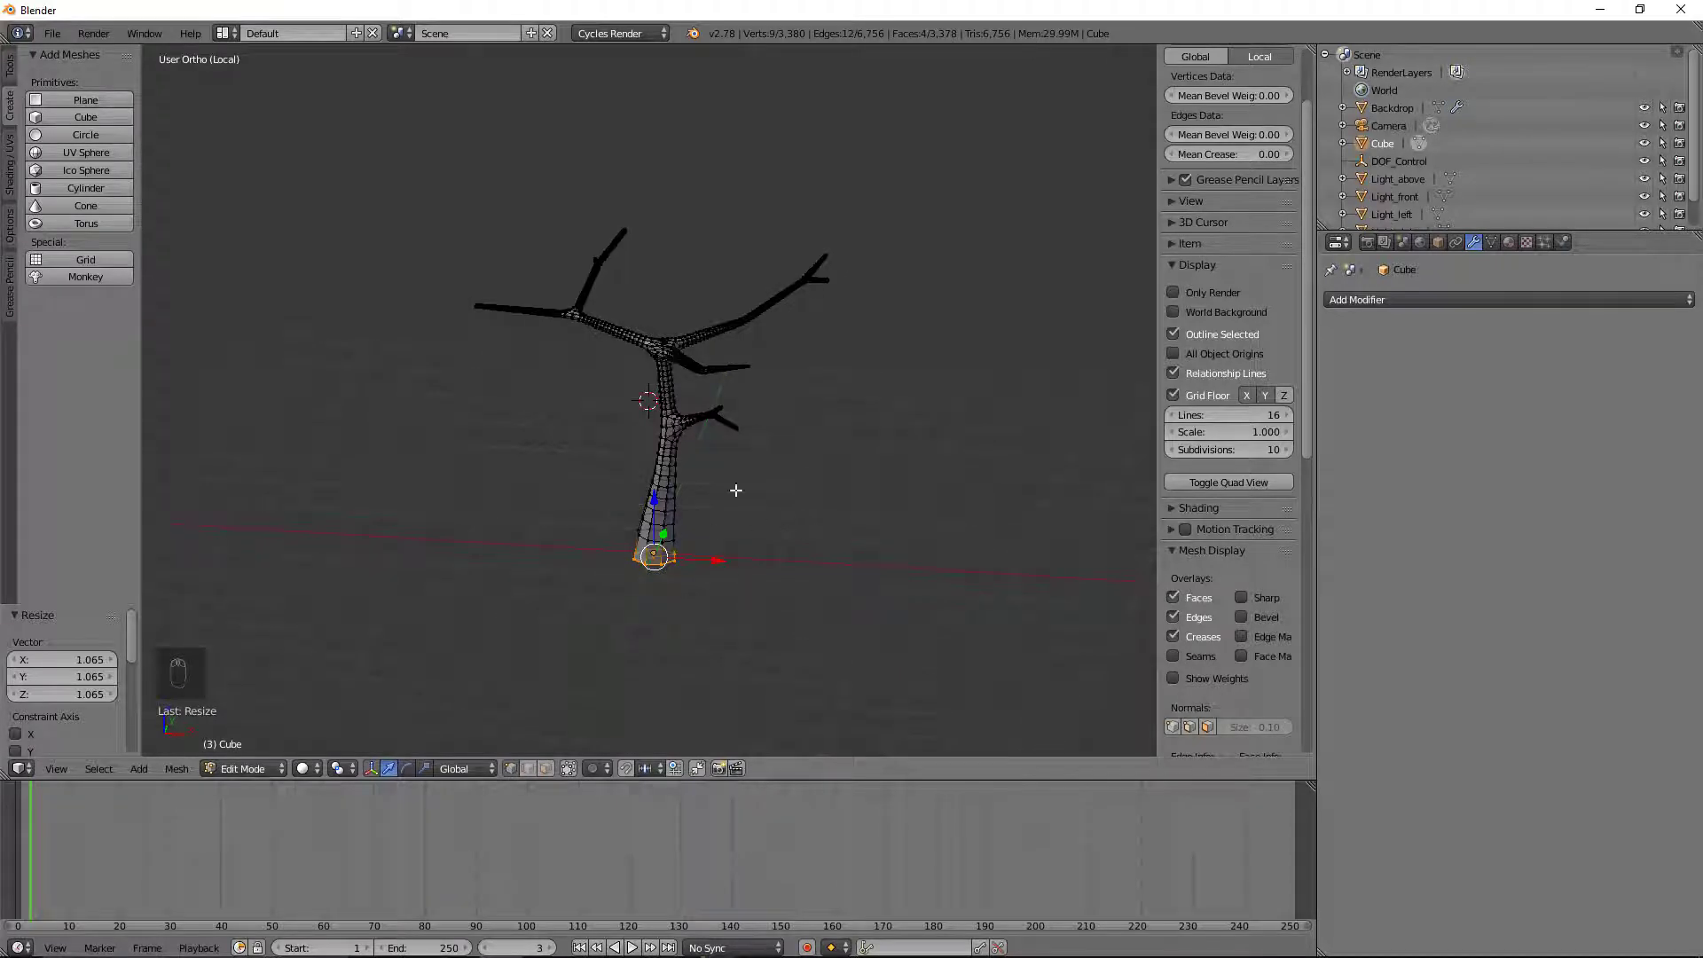
{"action": "left_click", "coordinate": [242, 768]}
{"action": "left_click", "coordinate": [302, 748]}
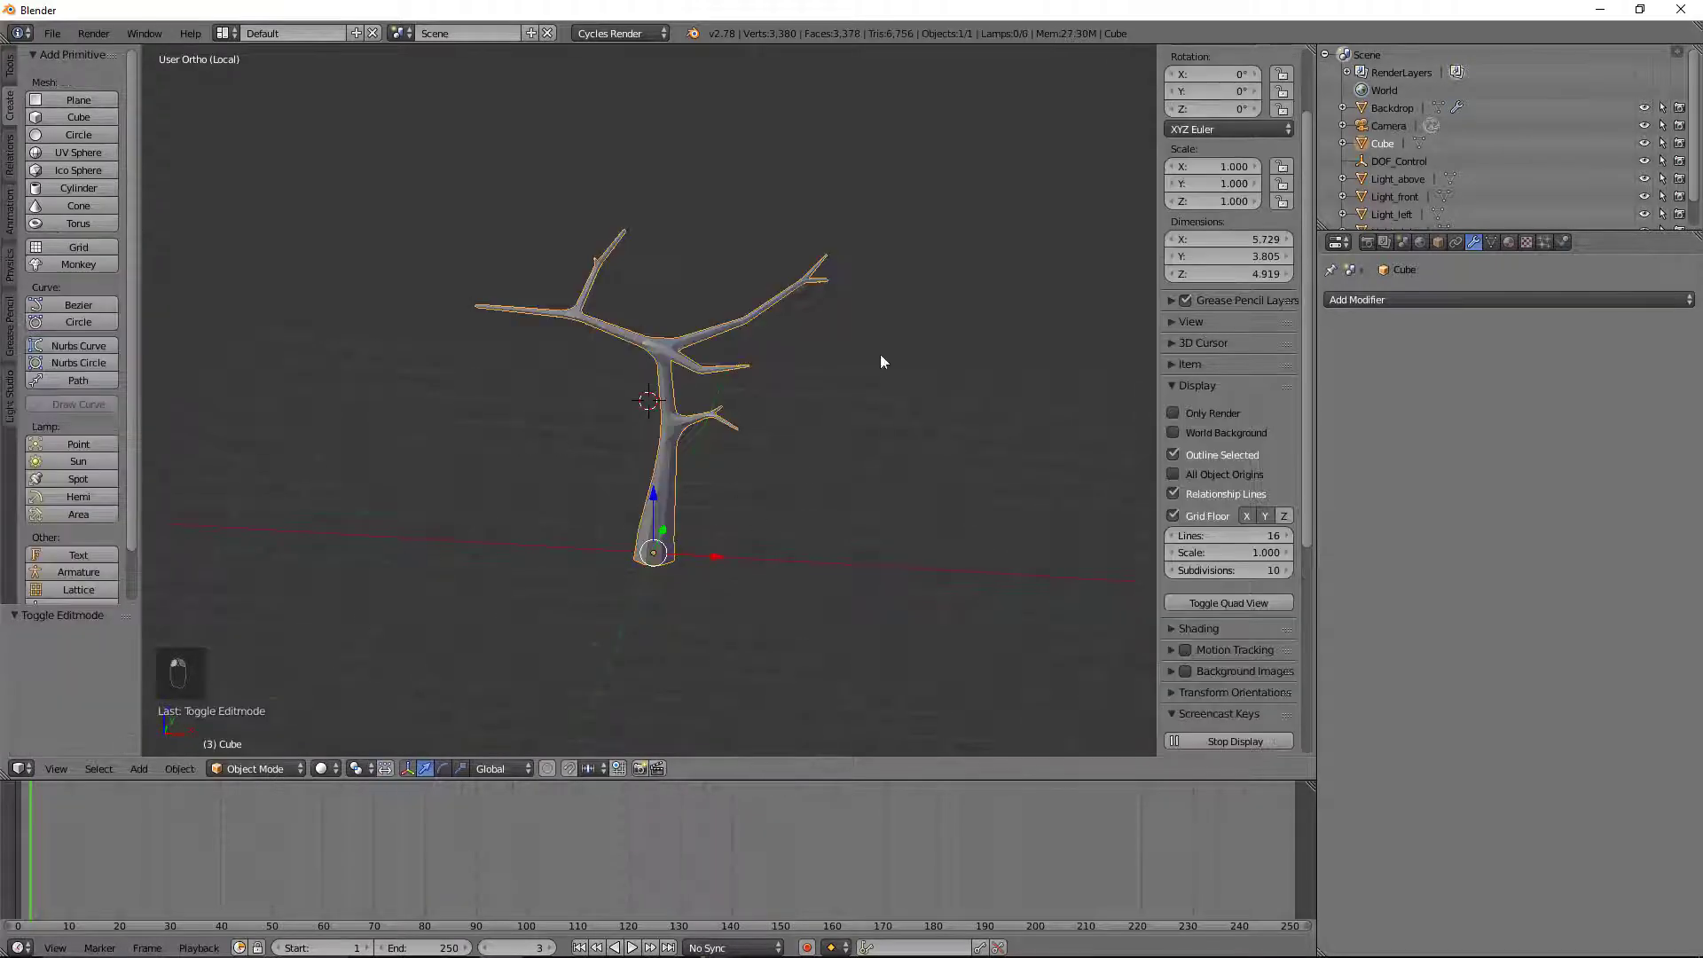
{"action": "middle_click_drag", "start_coordinate": [783, 547], "coordinate": [816, 516]}
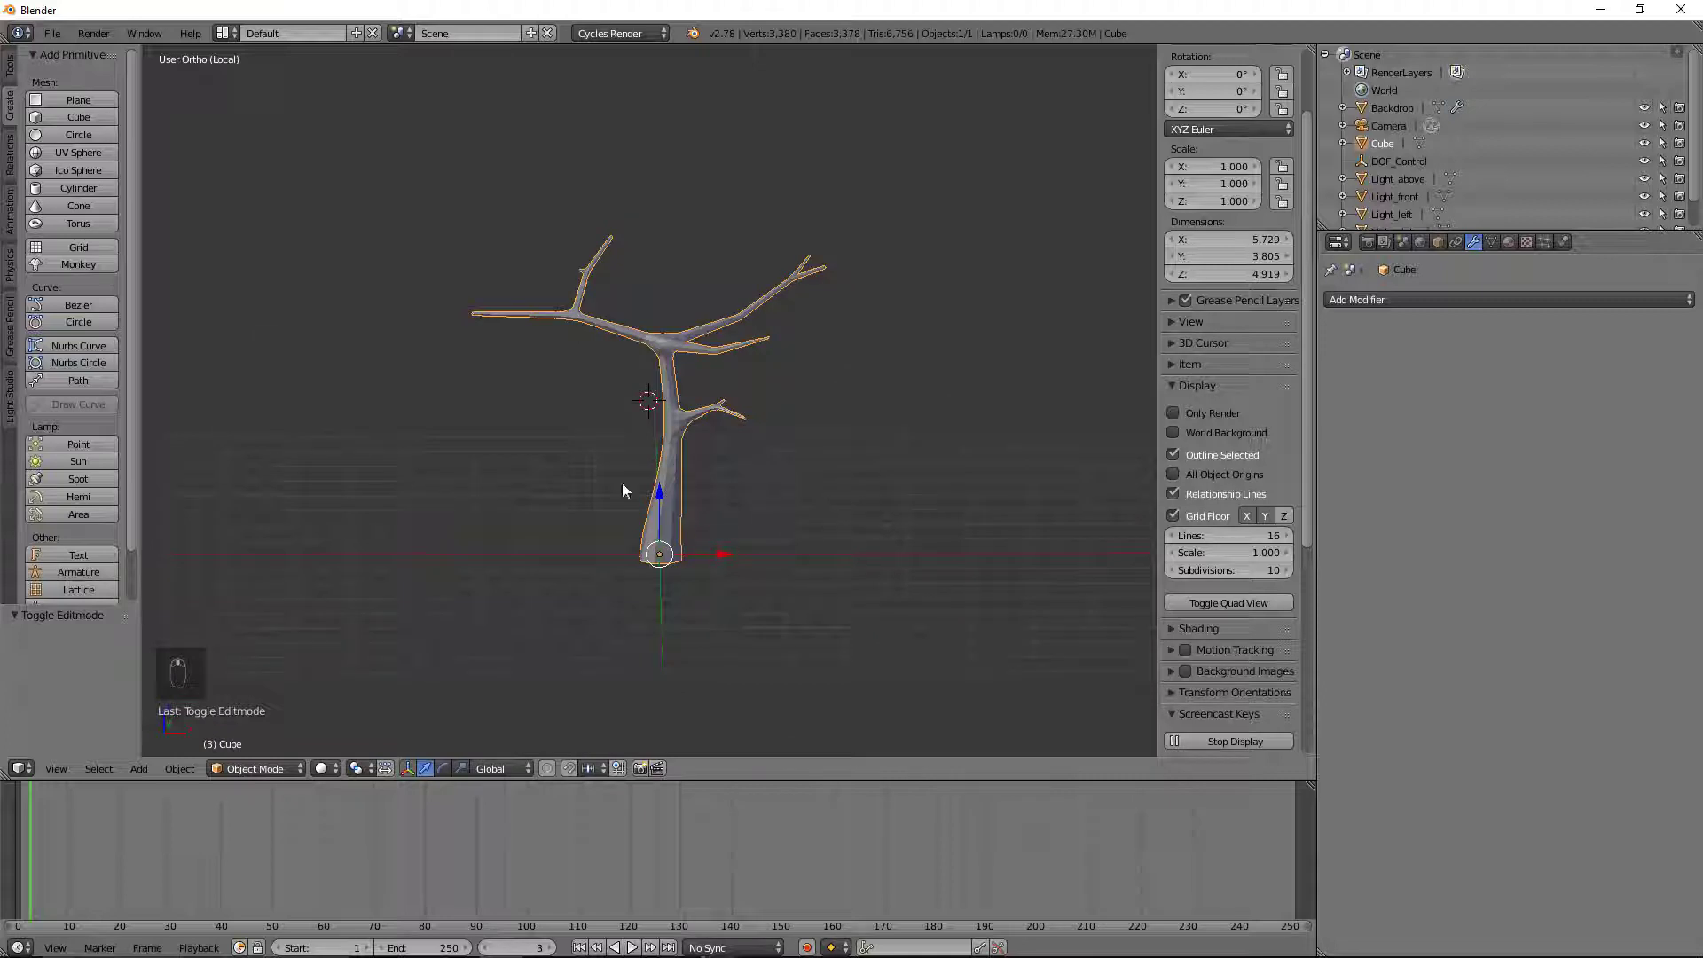
{"action": "key", "text": "space"}
{"action": "mouse_move", "coordinate": [446, 530]}
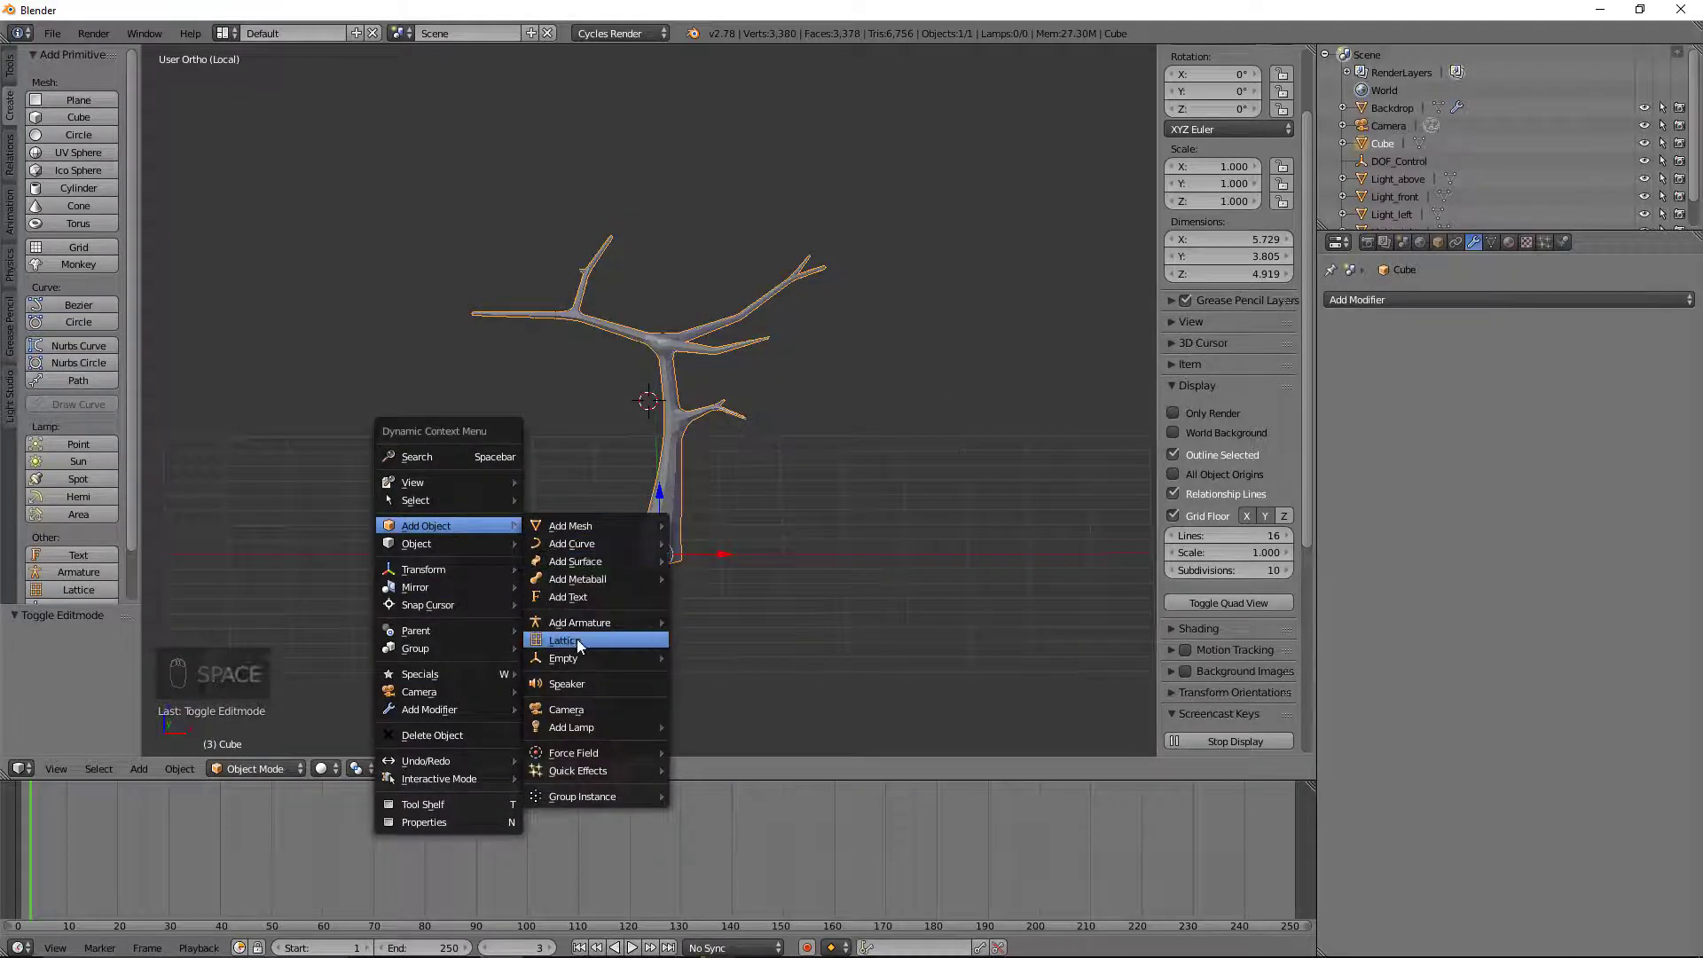
{"action": "mouse_move", "coordinate": [588, 559]}
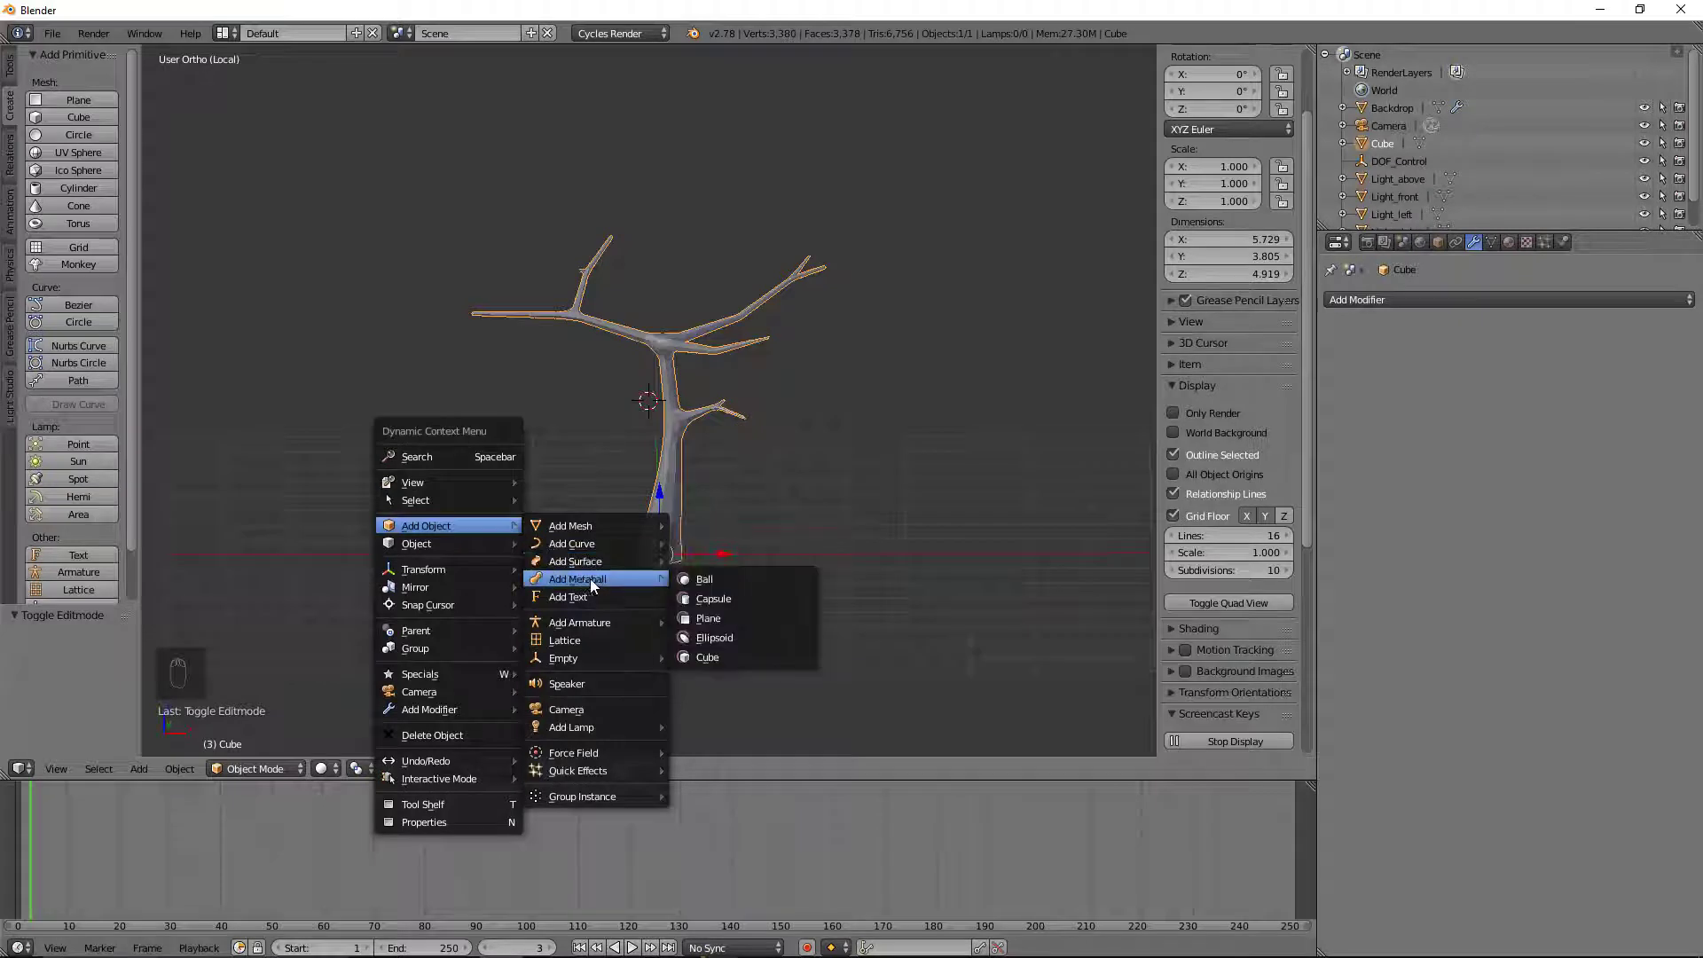
{"action": "left_click", "coordinate": [728, 578]}
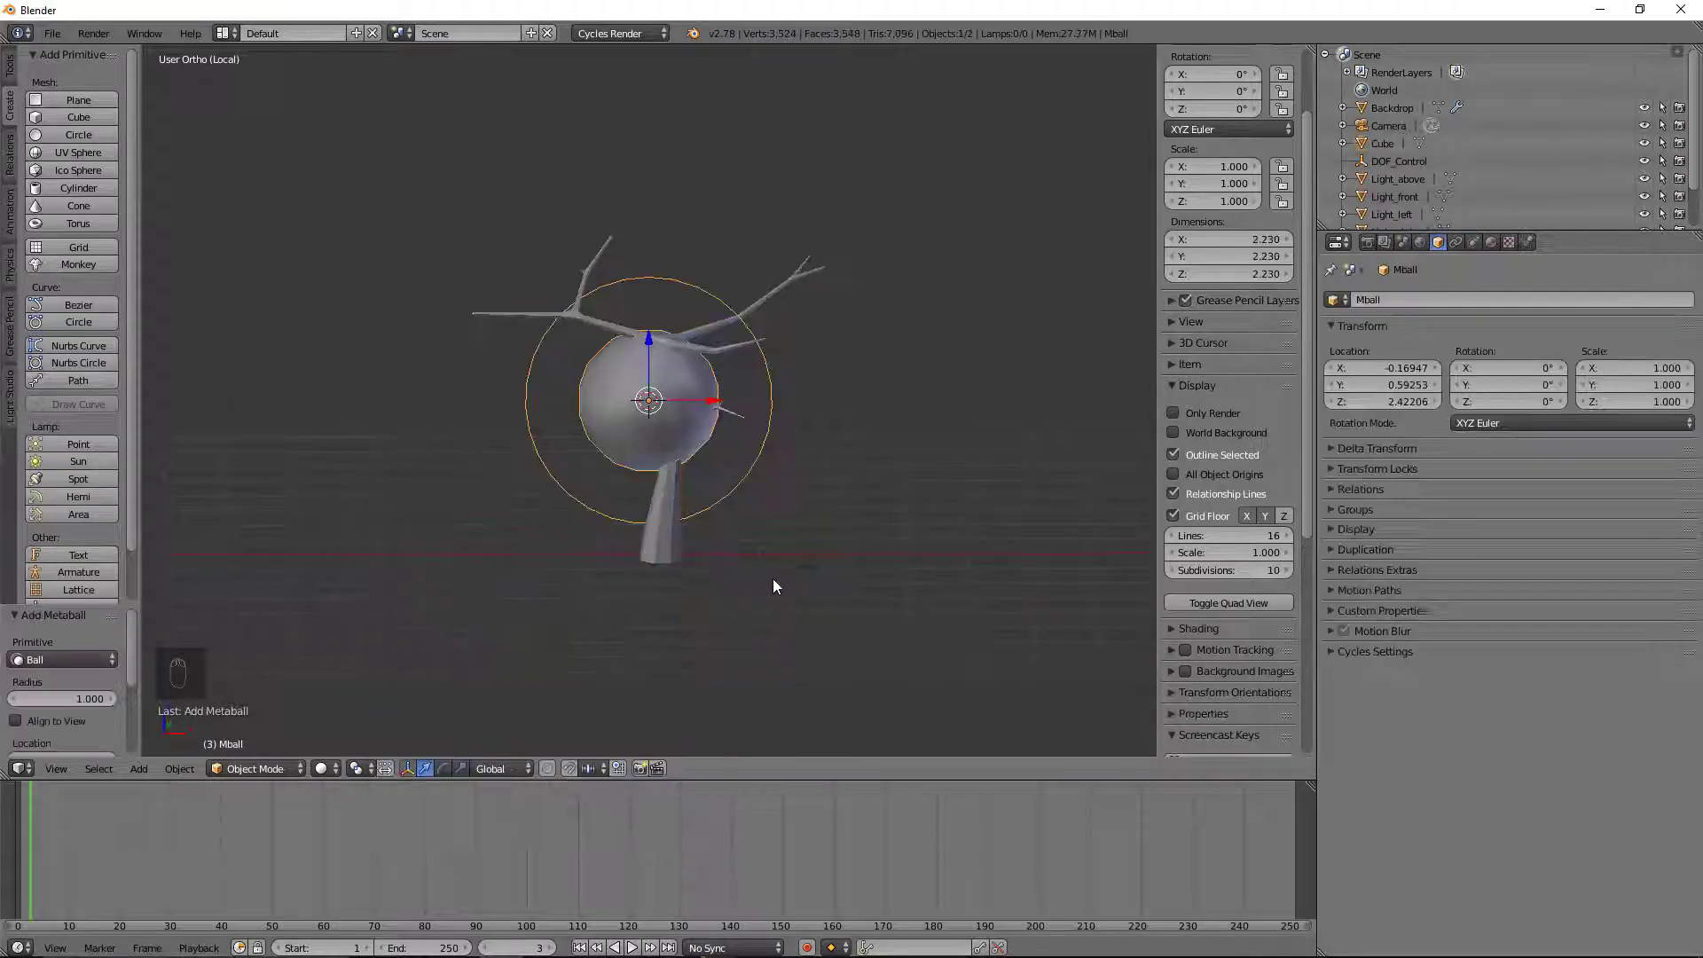
Step: Move the metaball onto the end of the long rear branch, at about X 3.22, Y 2.14, Z 4.53
{"action": "left_click_drag", "start_coordinate": [652, 341], "coordinate": [648, 147]}
{"action": "left_click_drag", "start_coordinate": [726, 206], "coordinate": [855, 197]}
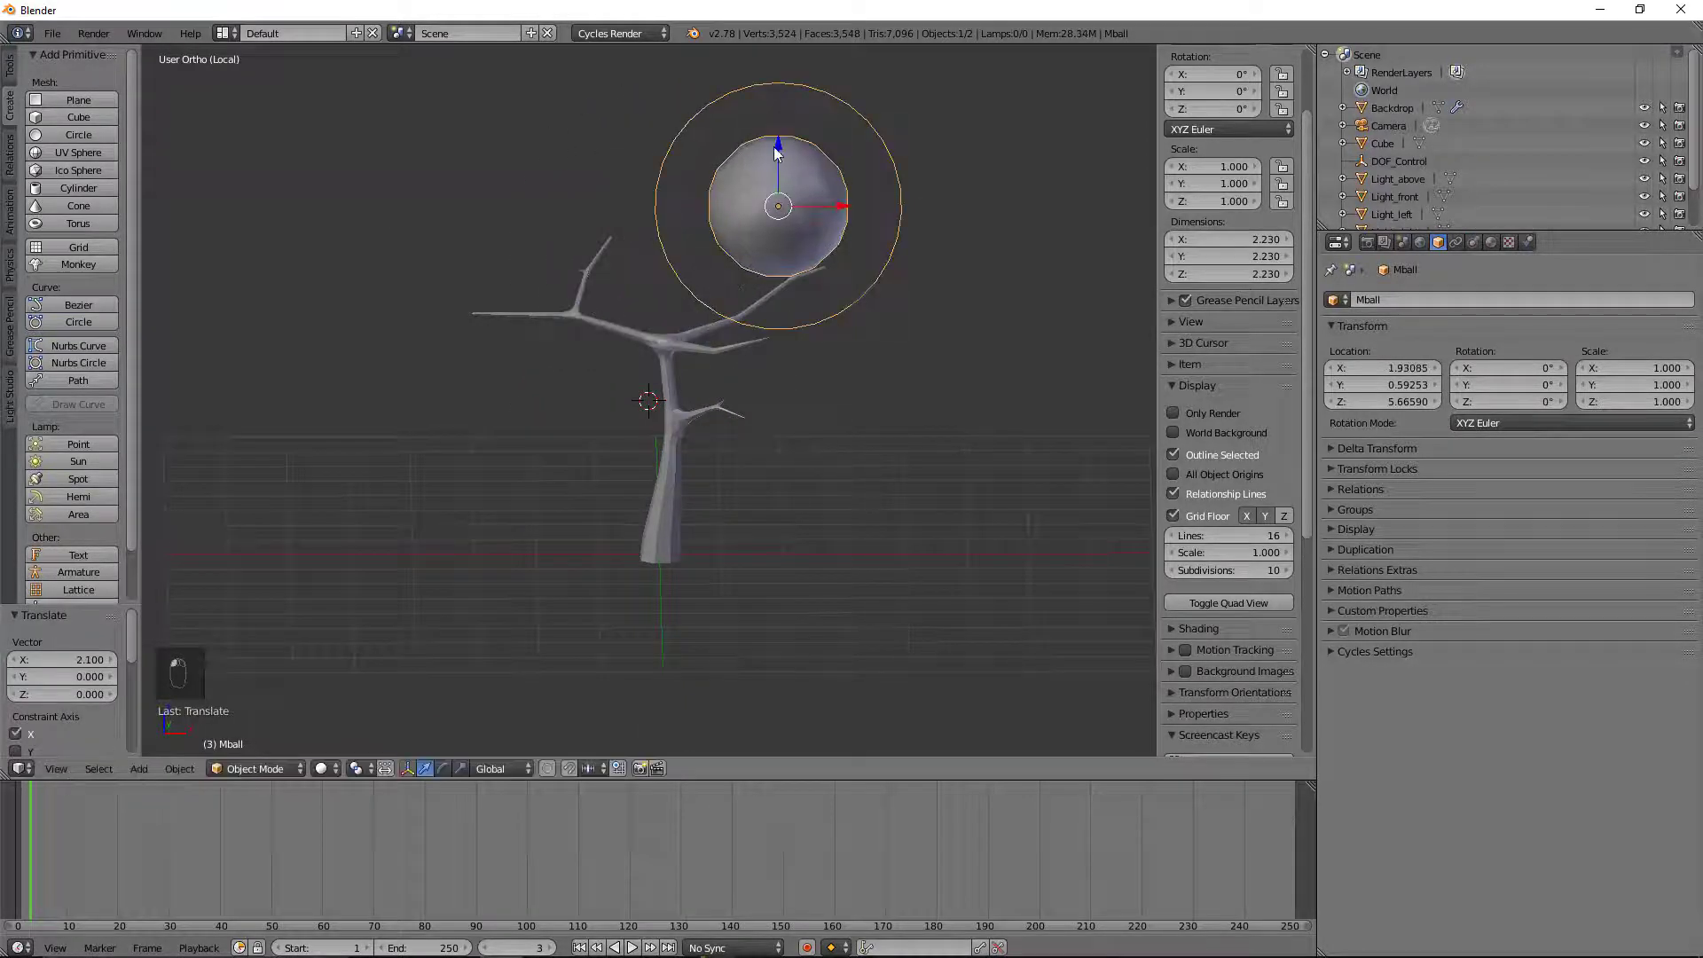
{"action": "left_click_drag", "start_coordinate": [775, 153], "coordinate": [779, 202]}
{"action": "middle_click_drag", "start_coordinate": [745, 369], "coordinate": [646, 234]}
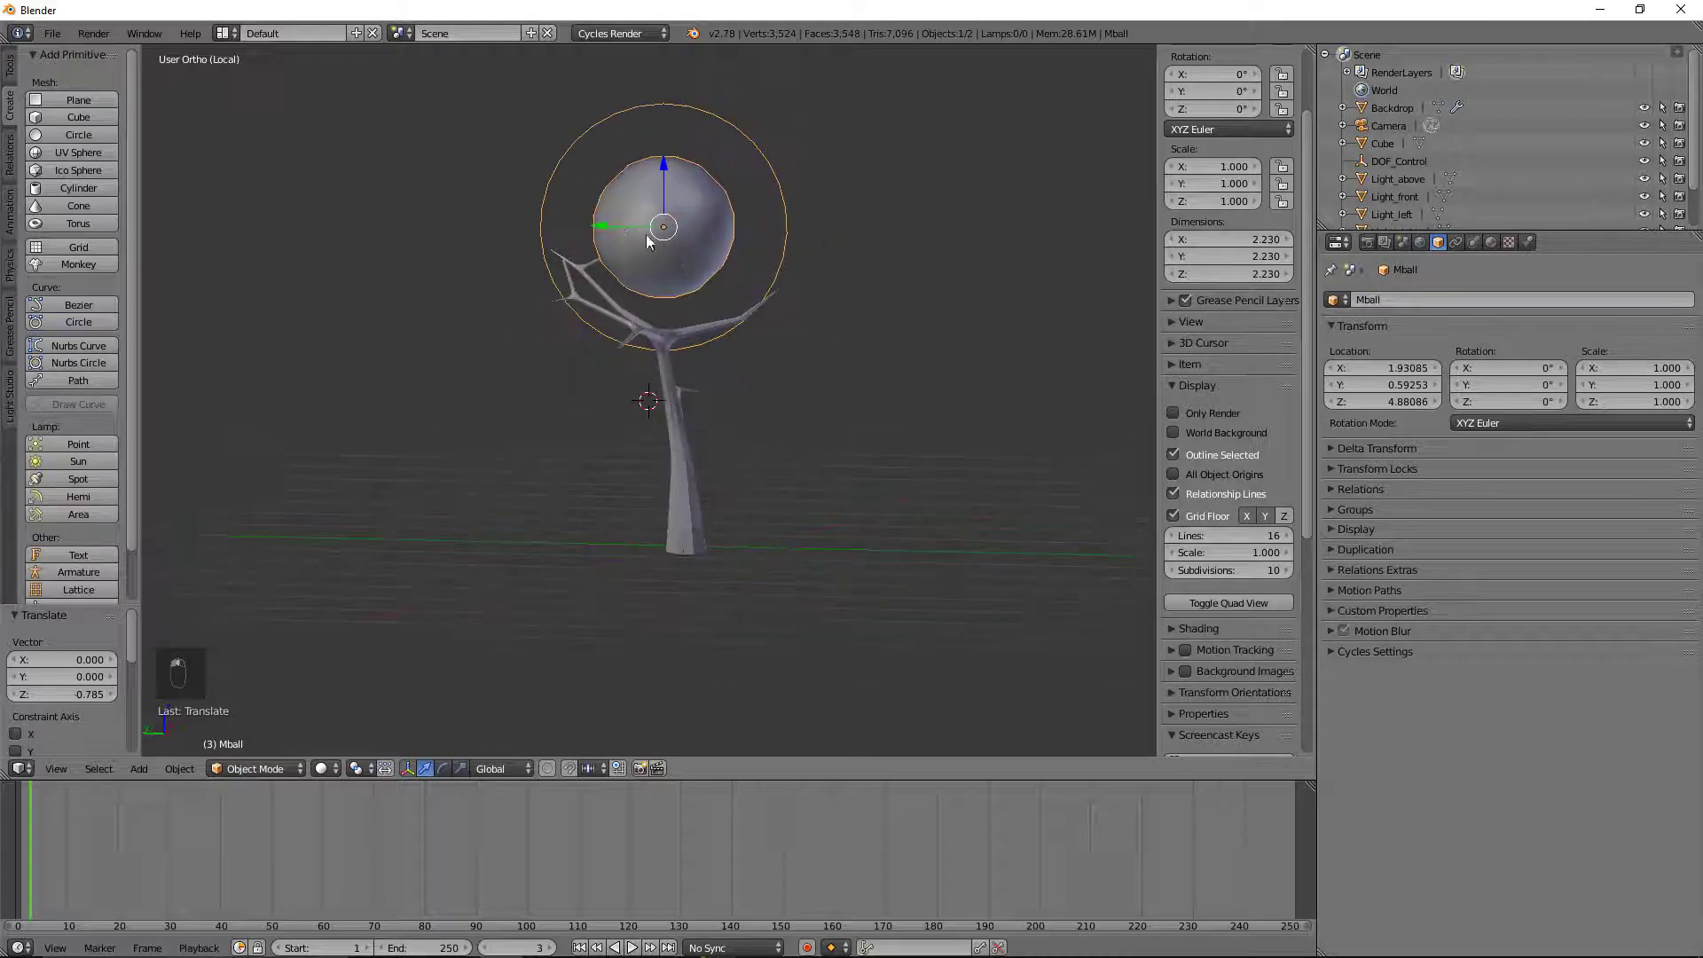
{"action": "left_click_drag", "start_coordinate": [618, 229], "coordinate": [524, 222]}
{"action": "middle_click_drag", "start_coordinate": [673, 226], "coordinate": [743, 209]}
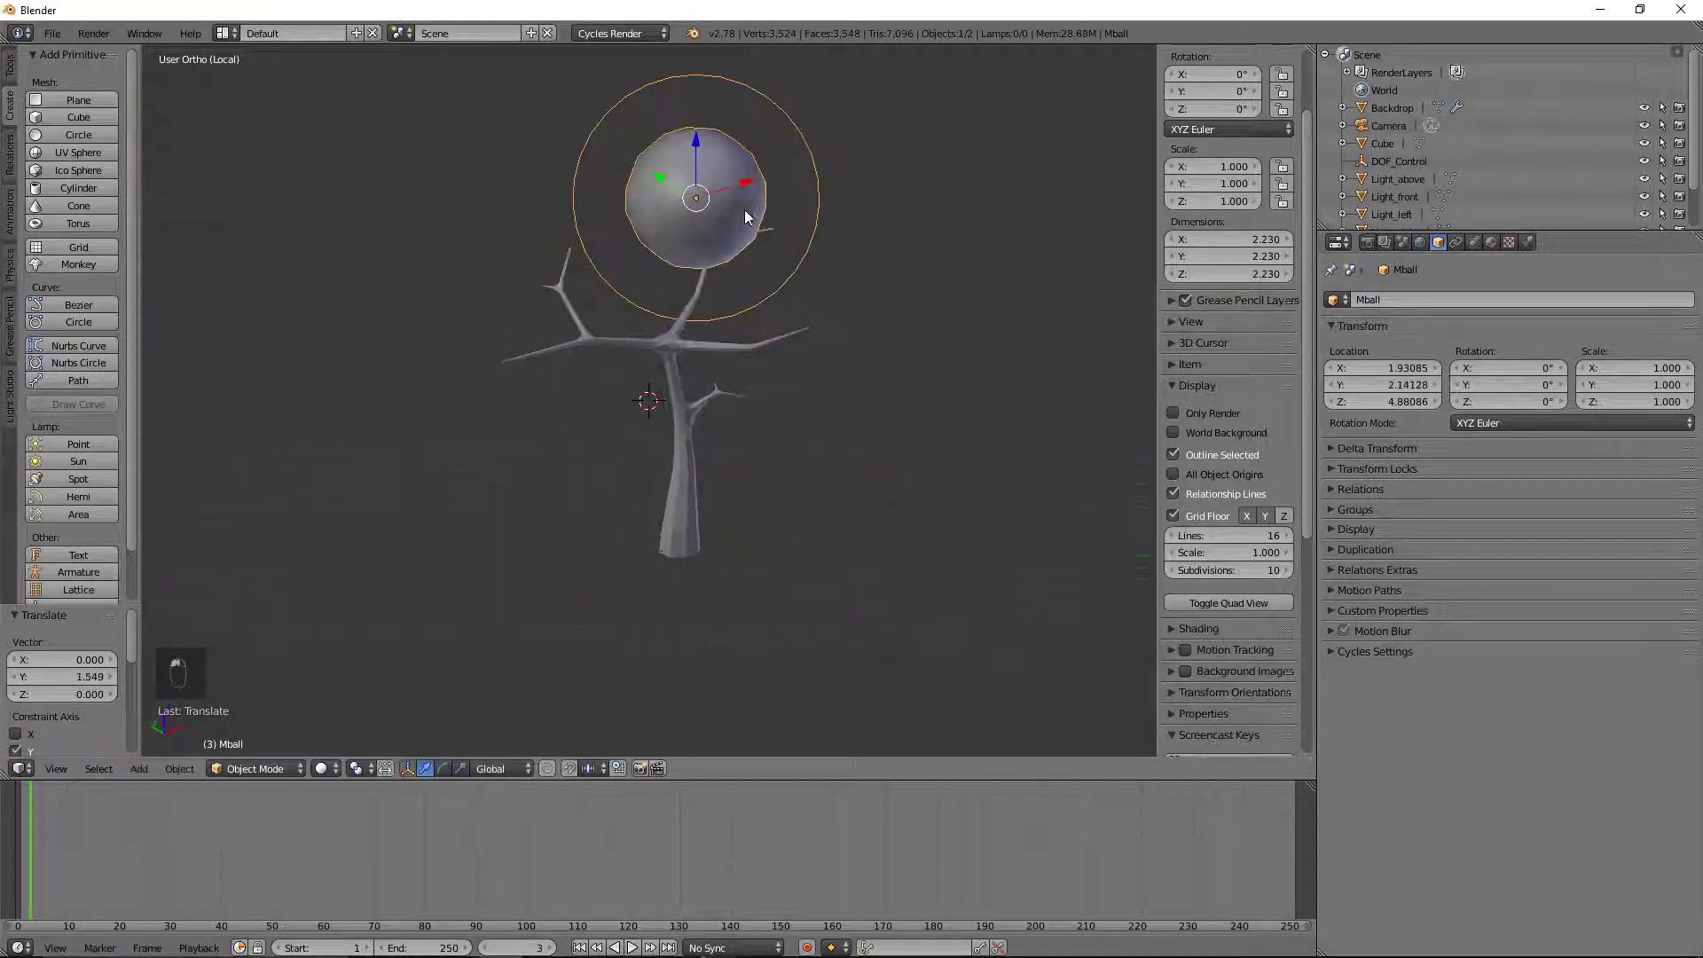
{"action": "left_click_drag", "start_coordinate": [743, 209], "coordinate": [824, 184]}
{"action": "left_click_drag", "start_coordinate": [761, 135], "coordinate": [763, 161]}
Step: Squash the metaball to a scale of about 0.54 along Z and 0.75 along Y
{"action": "key", "text": "s"}
{"action": "key", "text": "z"}
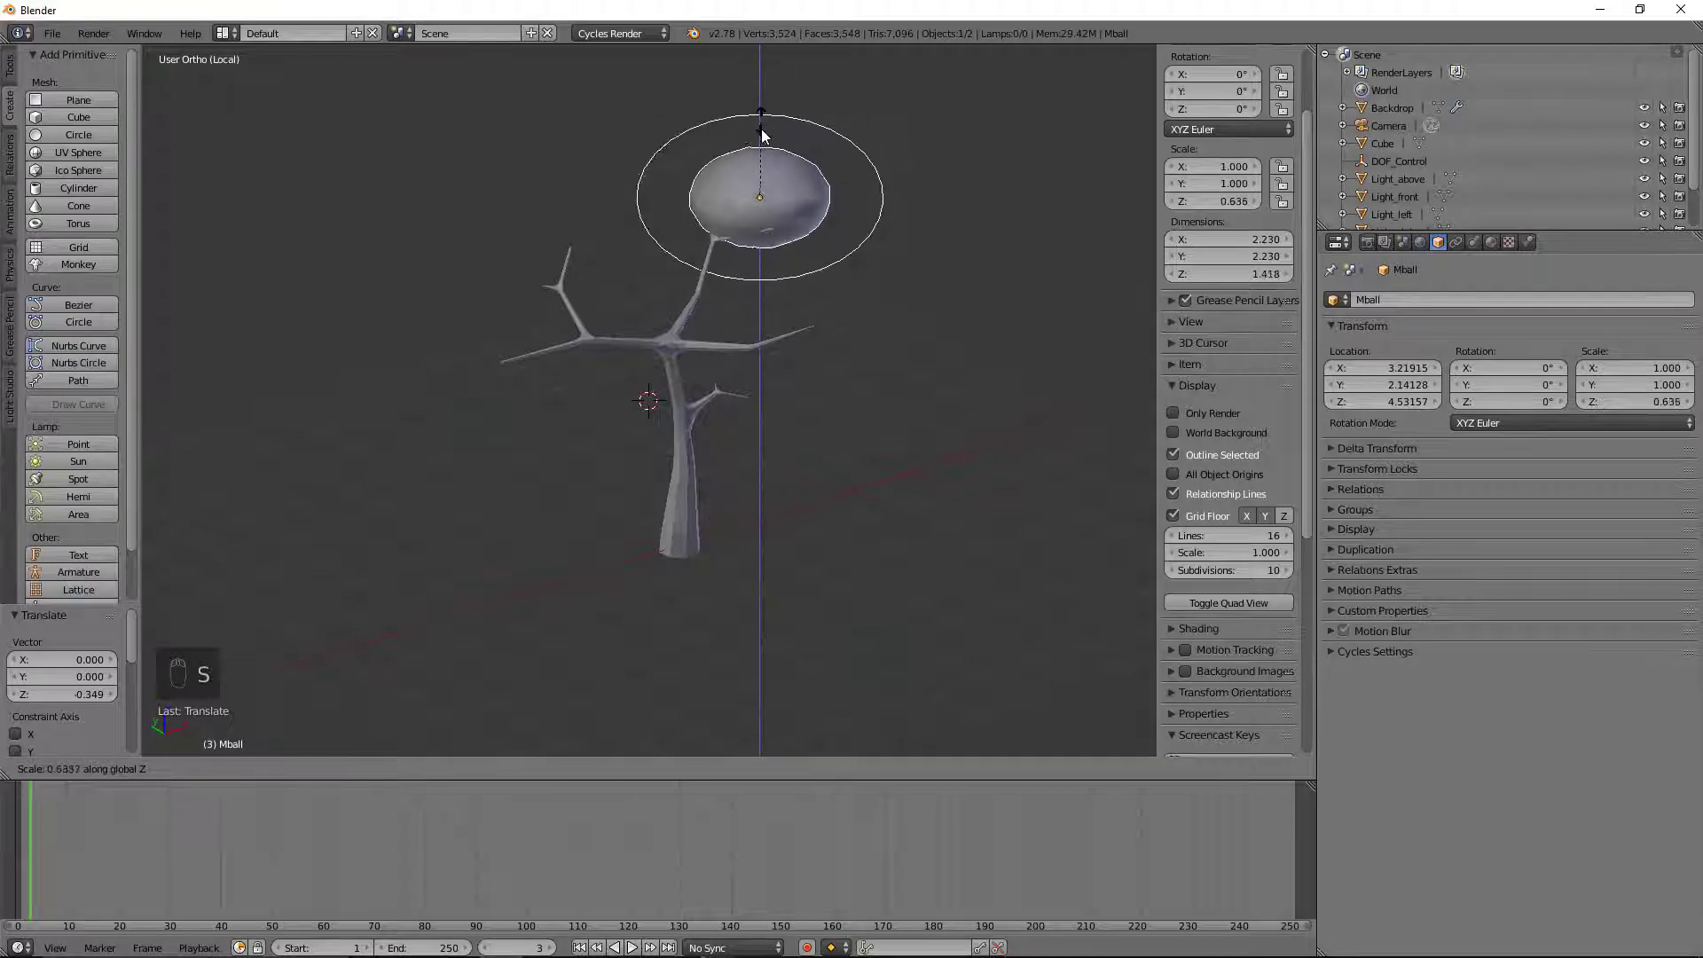
{"action": "left_click", "coordinate": [789, 136]}
{"action": "middle_click_drag", "start_coordinate": [790, 136], "coordinate": [961, 174]}
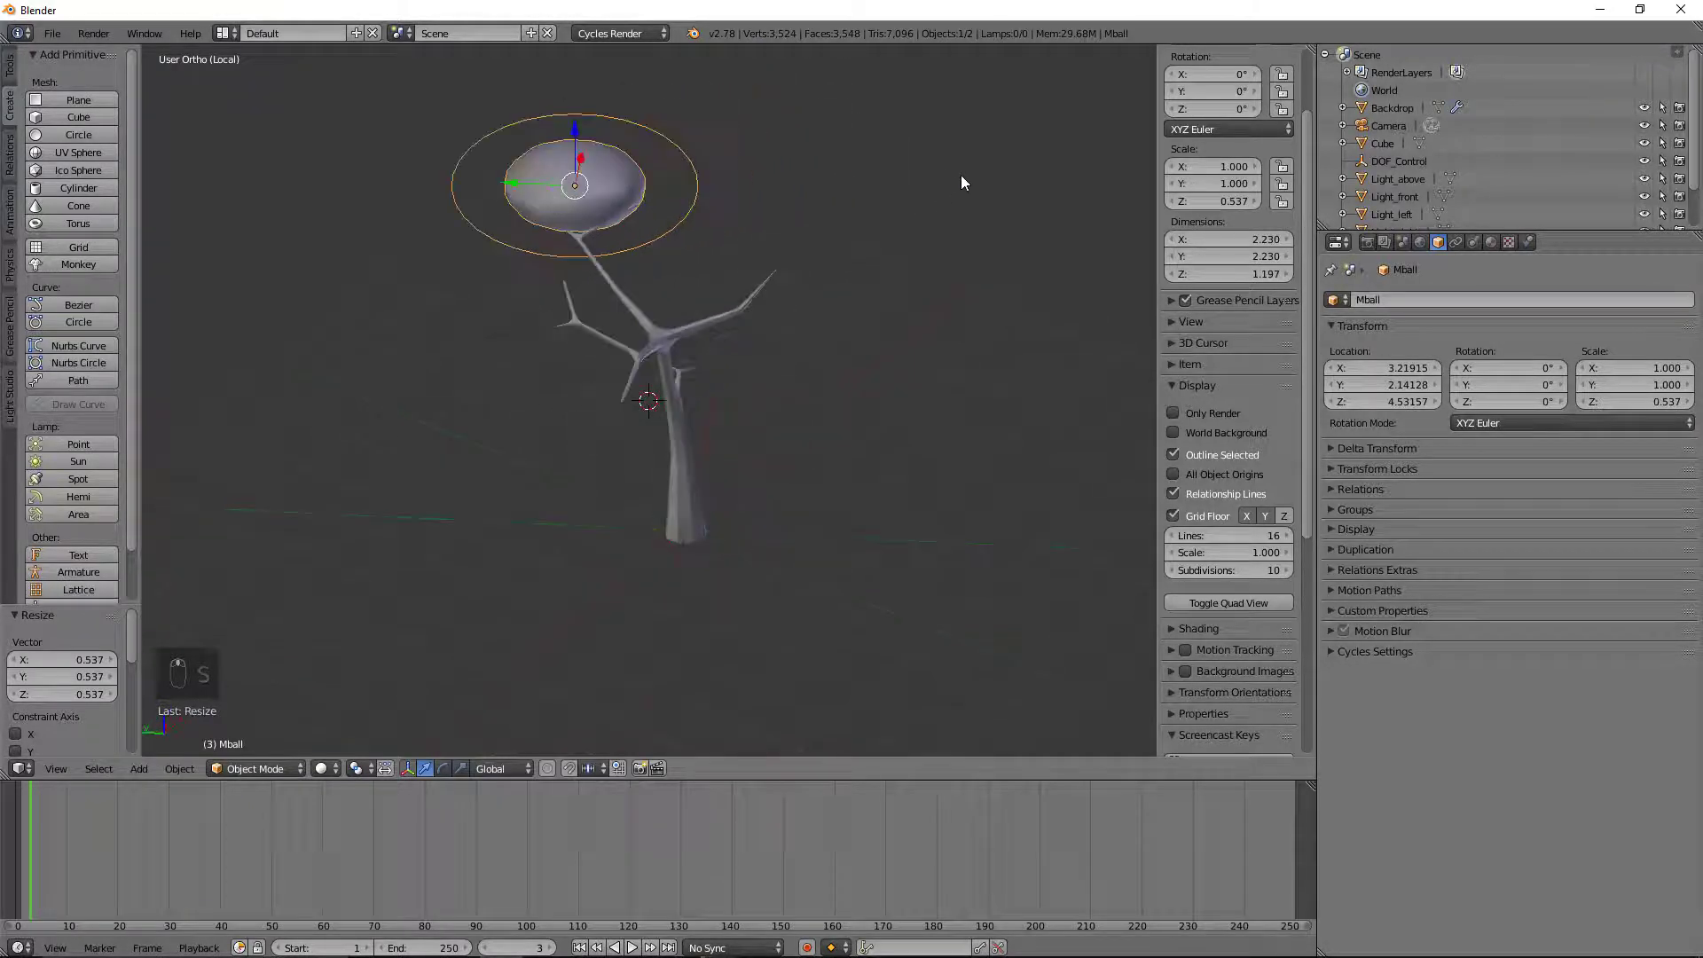
{"action": "key", "text": "s"}
{"action": "key", "text": "y"}
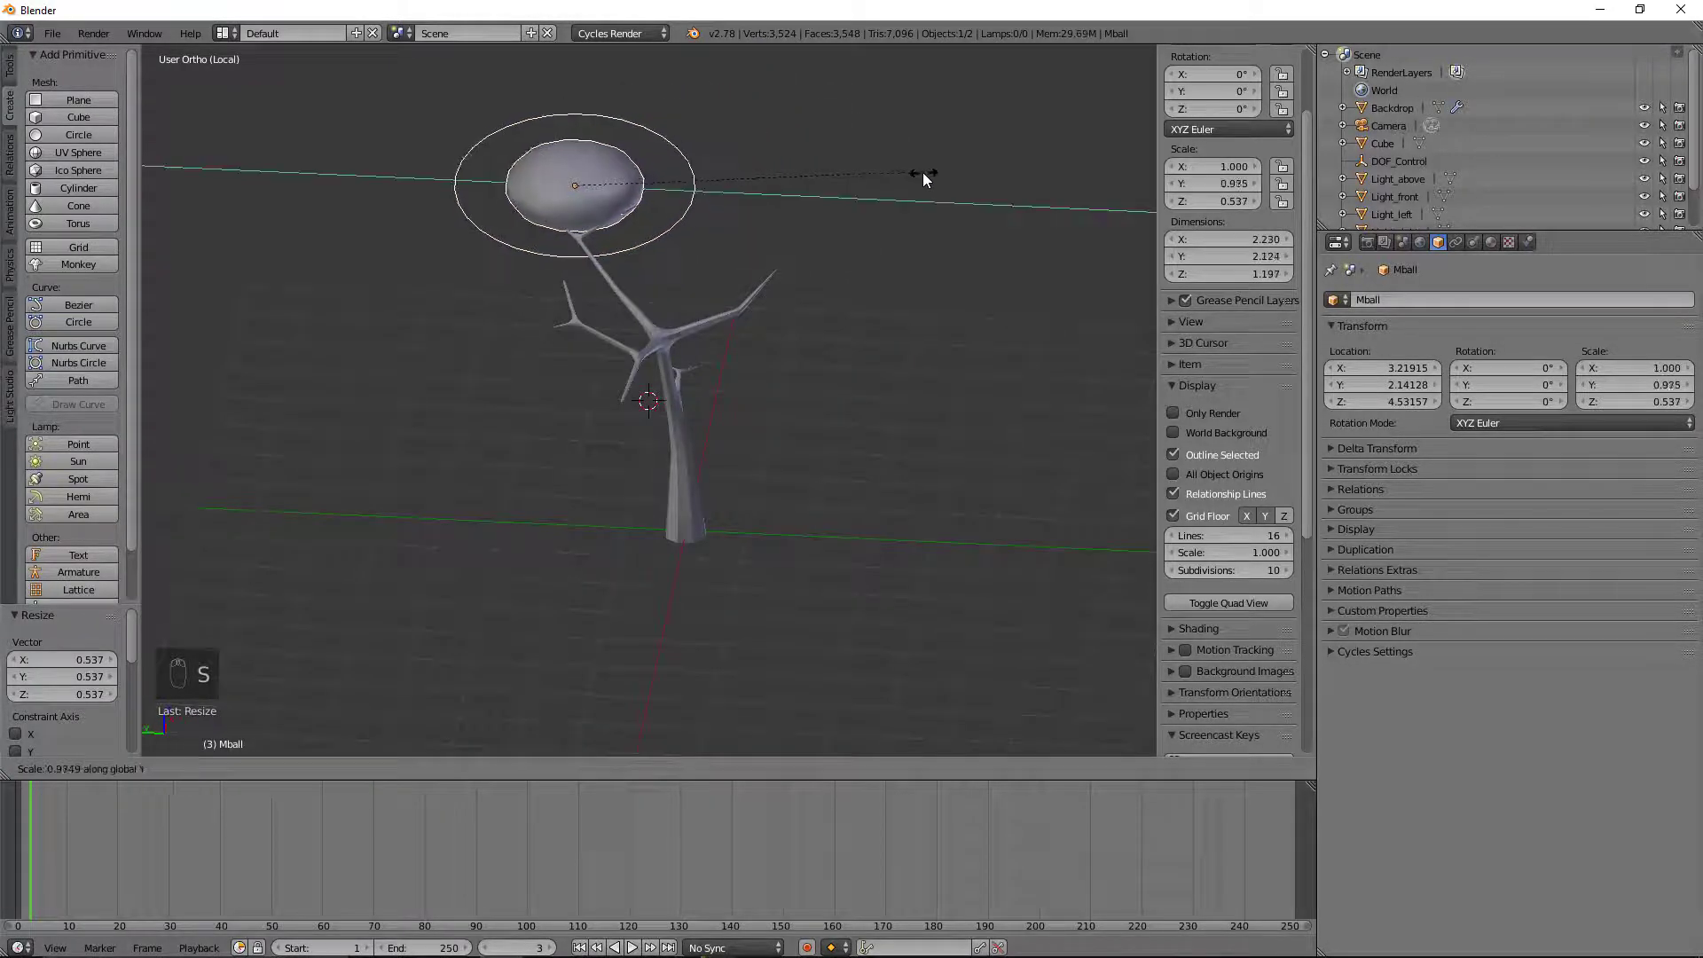
{"action": "left_click", "coordinate": [839, 176]}
Step: Shift the squashed metaball along Z, X and Y over the branch tip, to about X 2.73, Y 2.89, Z 4.40
{"action": "middle_click_drag", "start_coordinate": [838, 176], "coordinate": [741, 164]}
{"action": "key", "text": "g"}
{"action": "key", "text": "z"}
{"action": "left_click", "coordinate": [867, 243]}
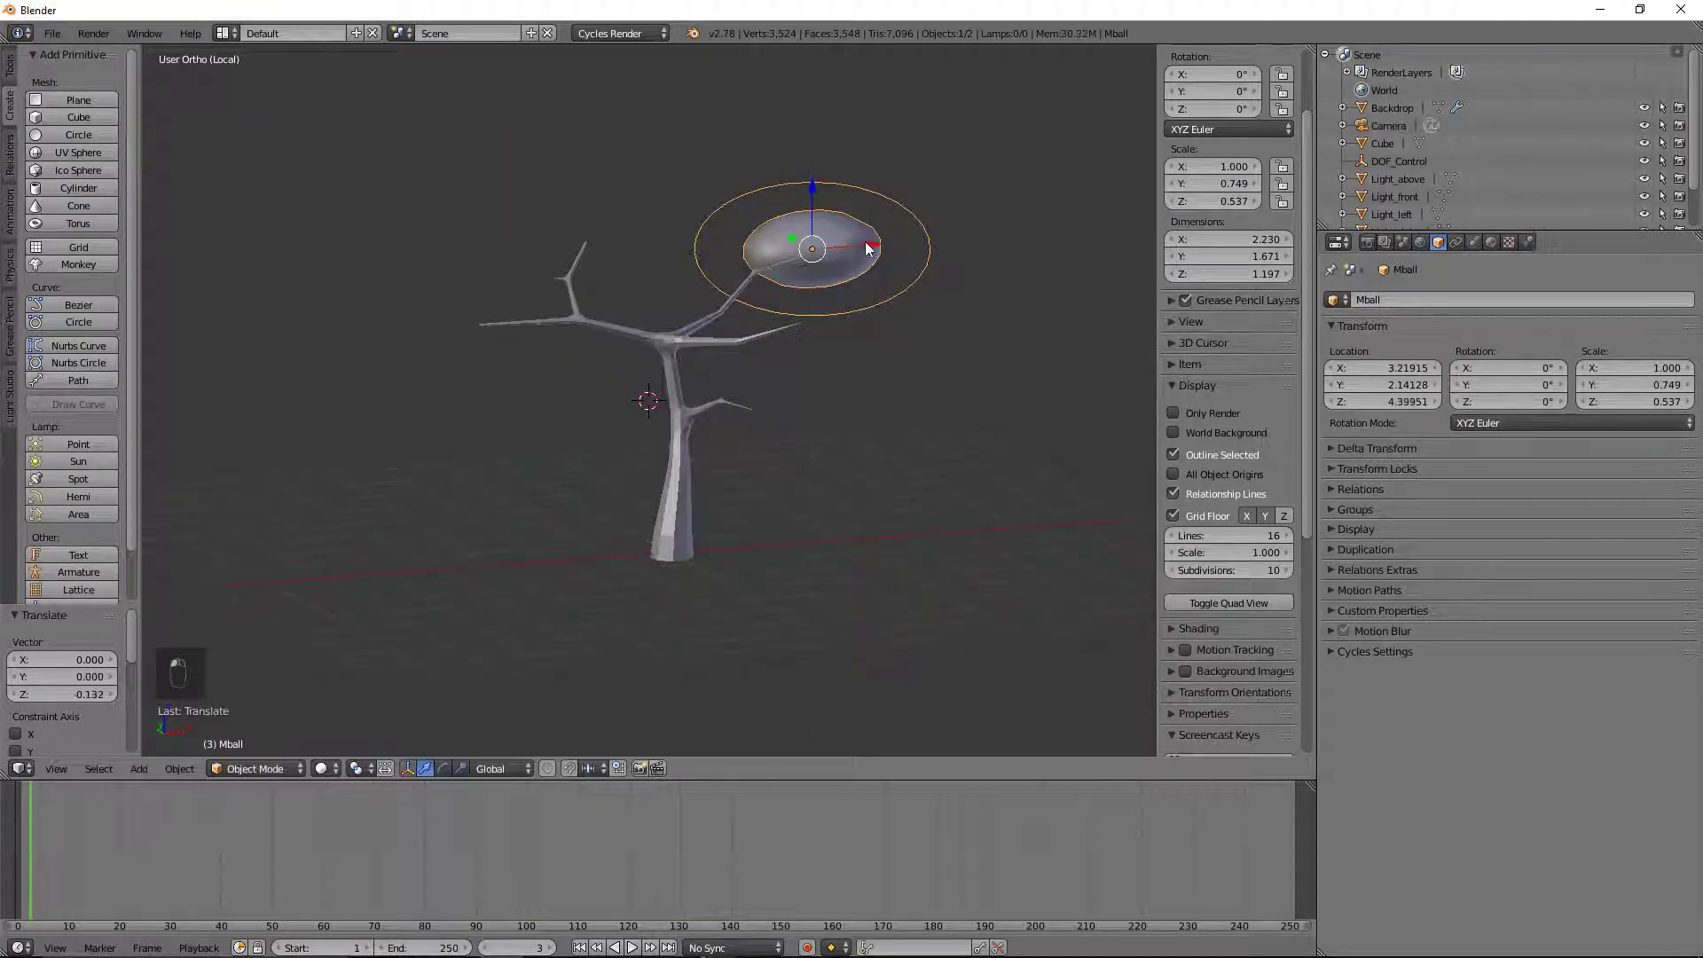
{"action": "key", "text": "g"}
{"action": "key", "text": "x"}
{"action": "left_click", "coordinate": [843, 248]}
{"action": "middle_click_drag", "start_coordinate": [843, 248], "coordinate": [664, 199]}
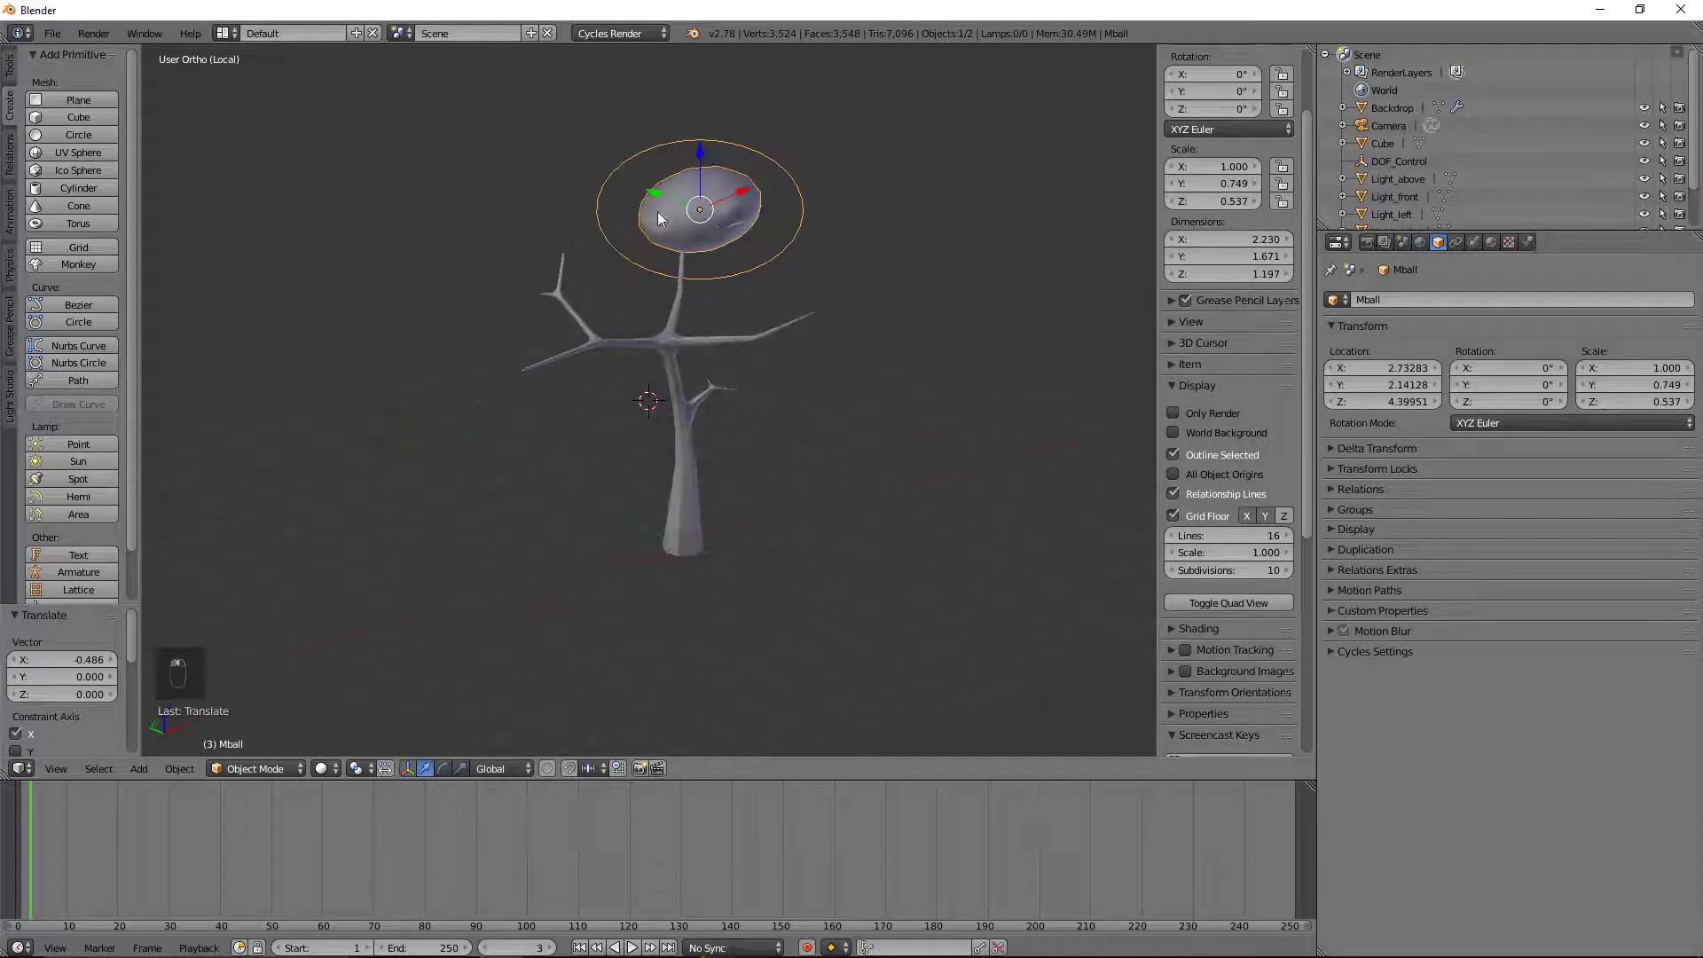
{"action": "key", "text": "g"}
{"action": "key", "text": "y"}
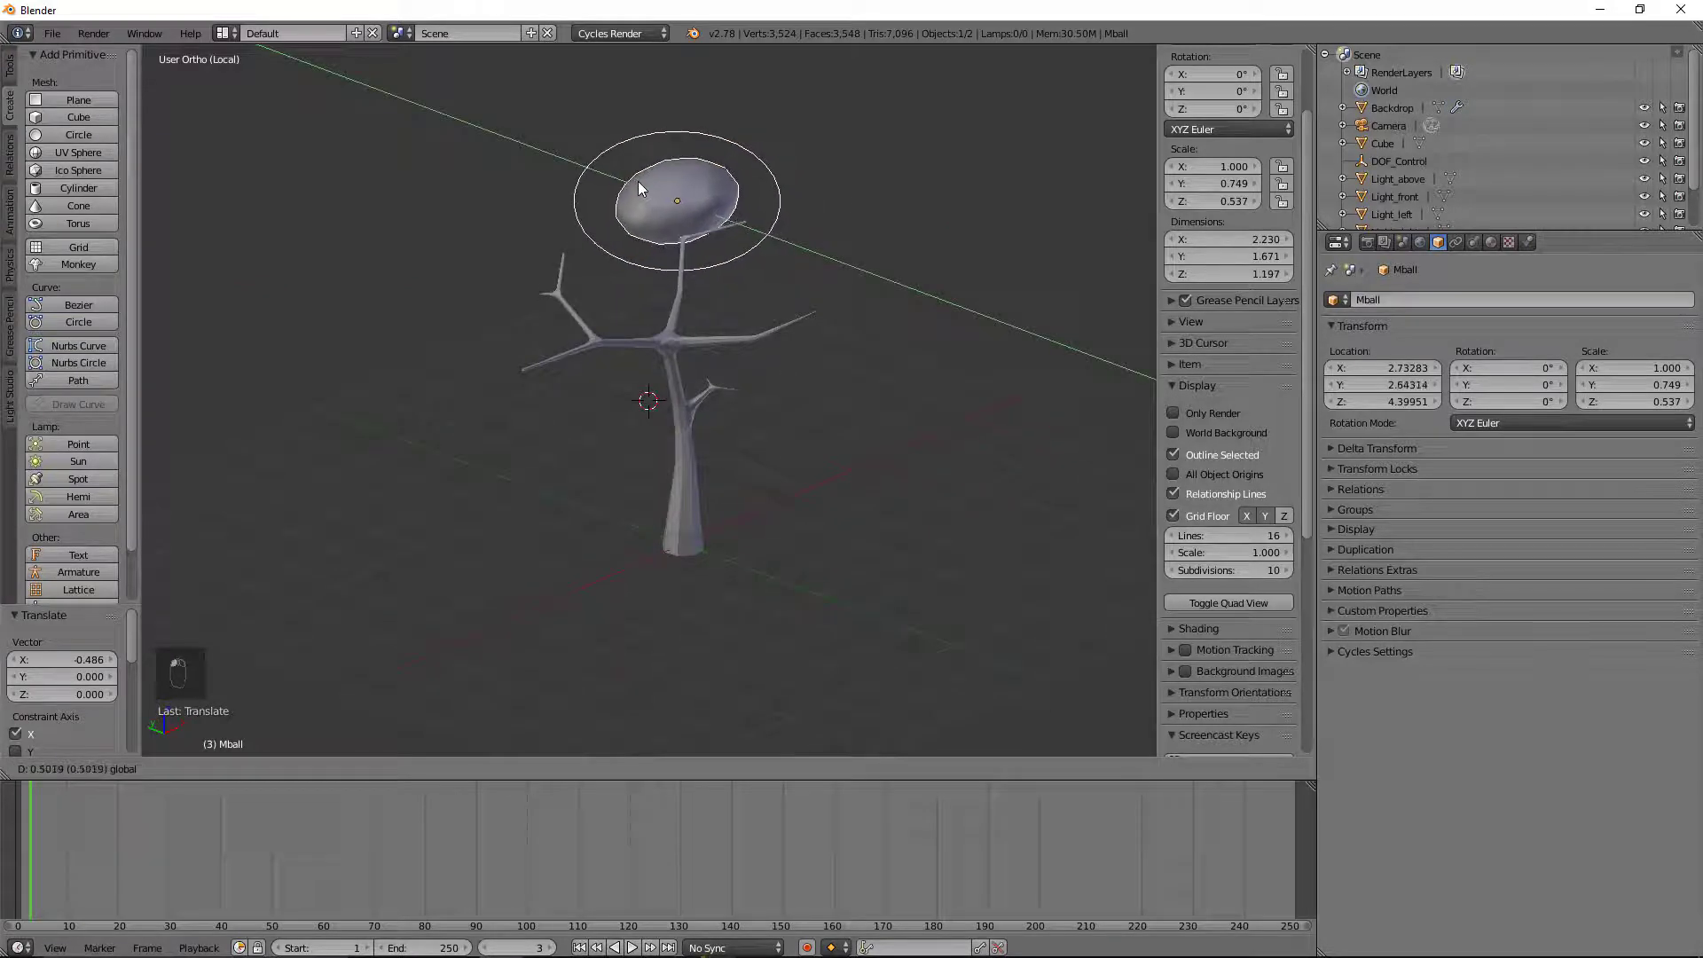
{"action": "left_click", "coordinate": [628, 182]}
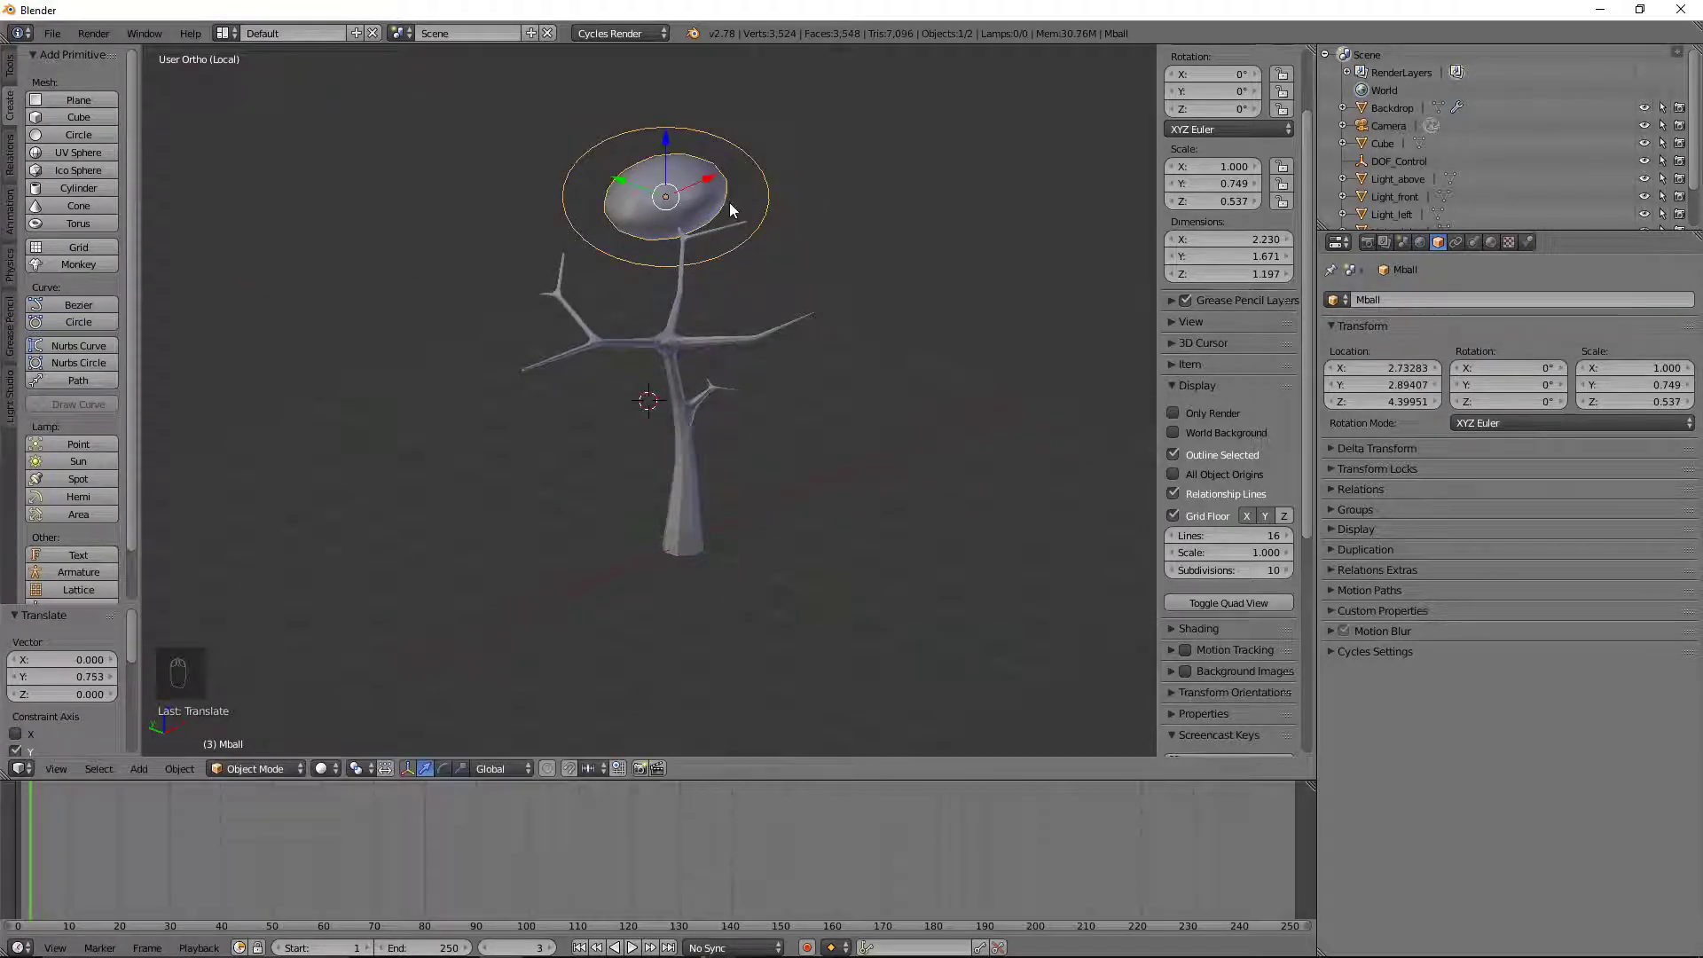
Step: Duplicate the metaball and place the copy beside it on the same branch, at about X 3.10, Y 1.42, Z 4.23
{"action": "key", "text": "shift+d"}
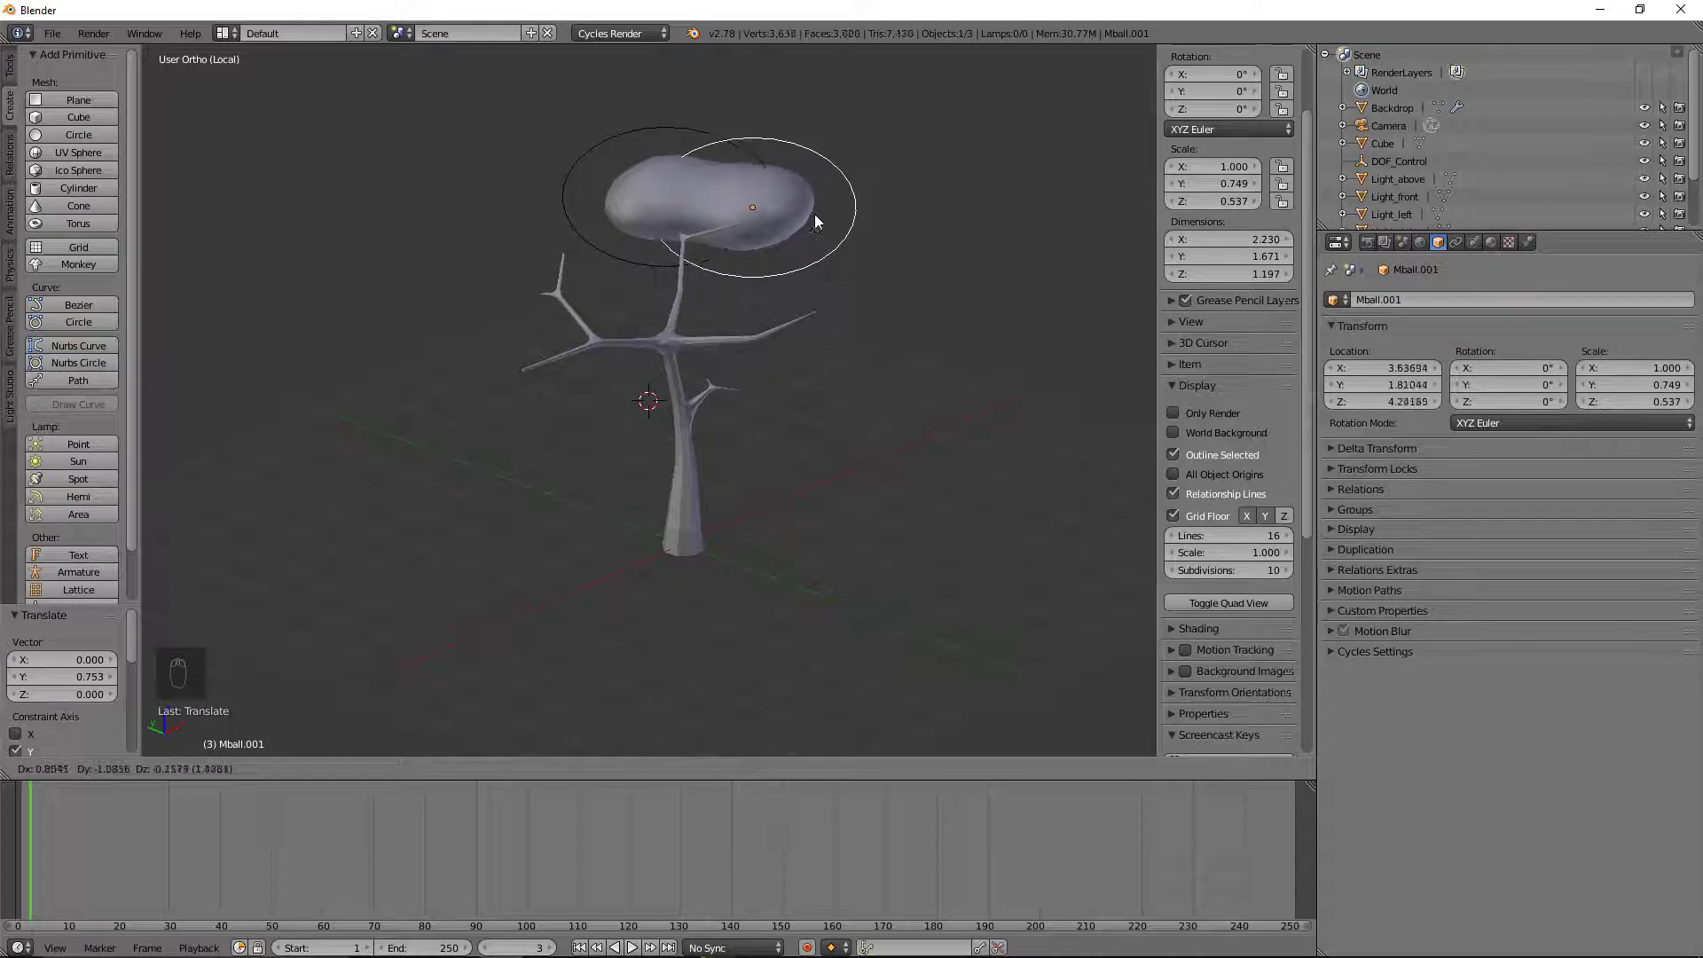
{"action": "left_click", "coordinate": [811, 216]}
{"action": "middle_click_drag", "start_coordinate": [922, 227], "coordinate": [907, 253]}
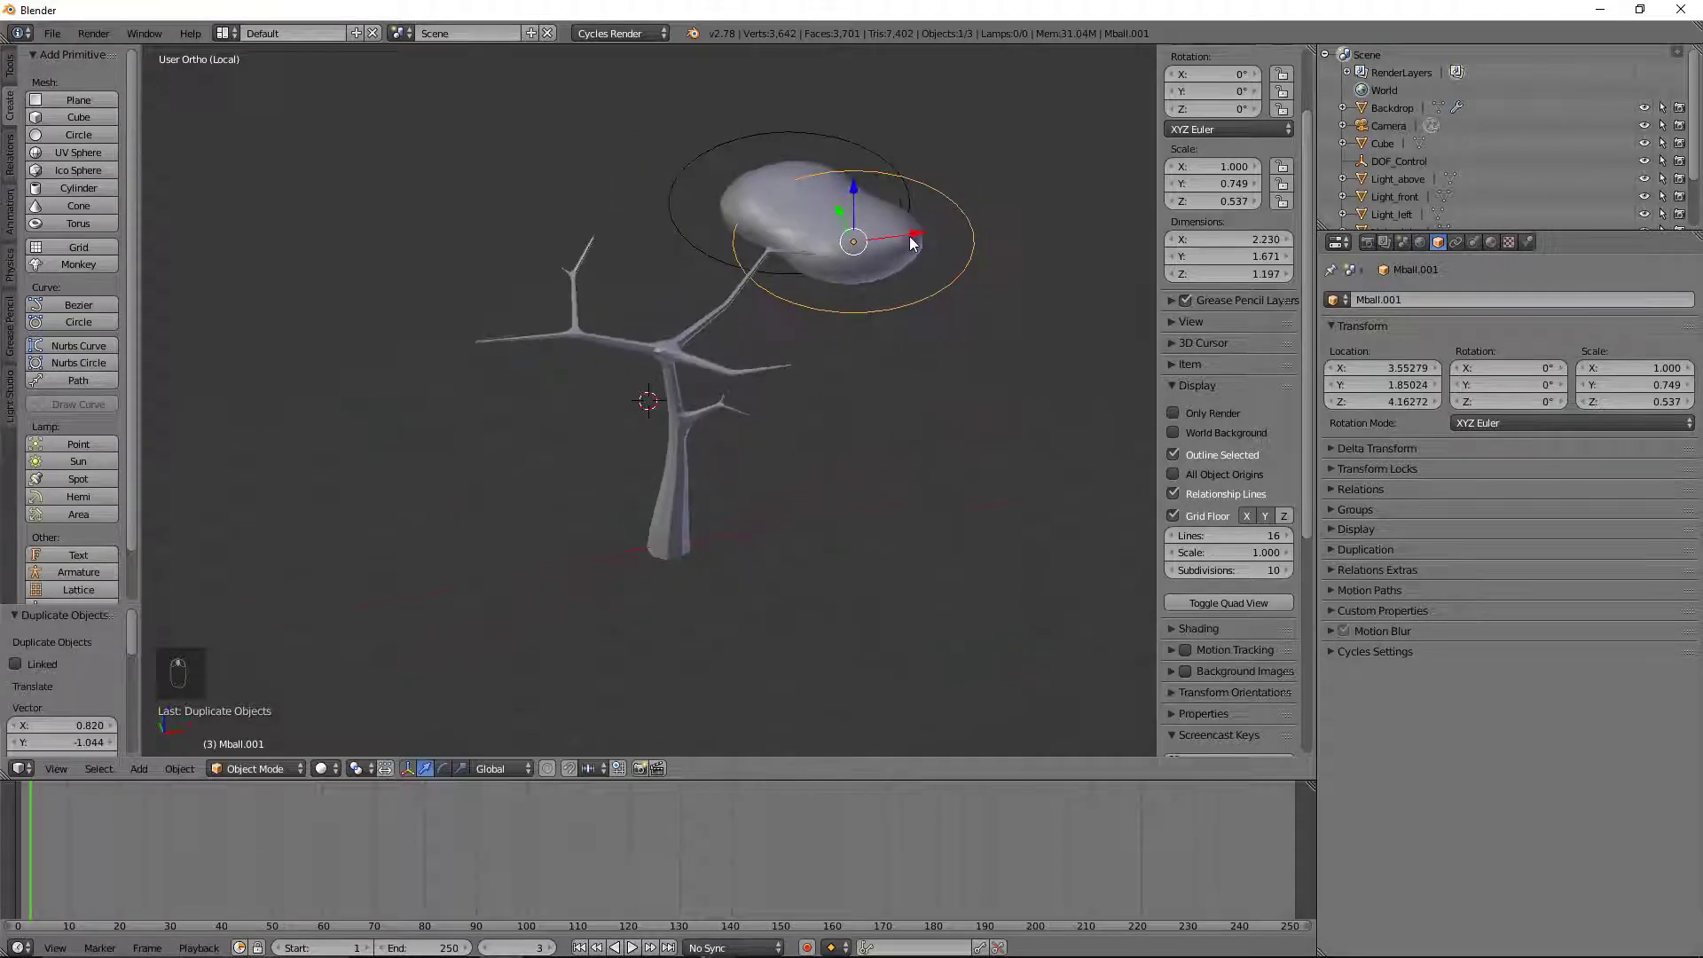
{"action": "left_click_drag", "start_coordinate": [908, 236], "coordinate": [834, 200]}
{"action": "middle_click_drag", "start_coordinate": [939, 300], "coordinate": [673, 263]}
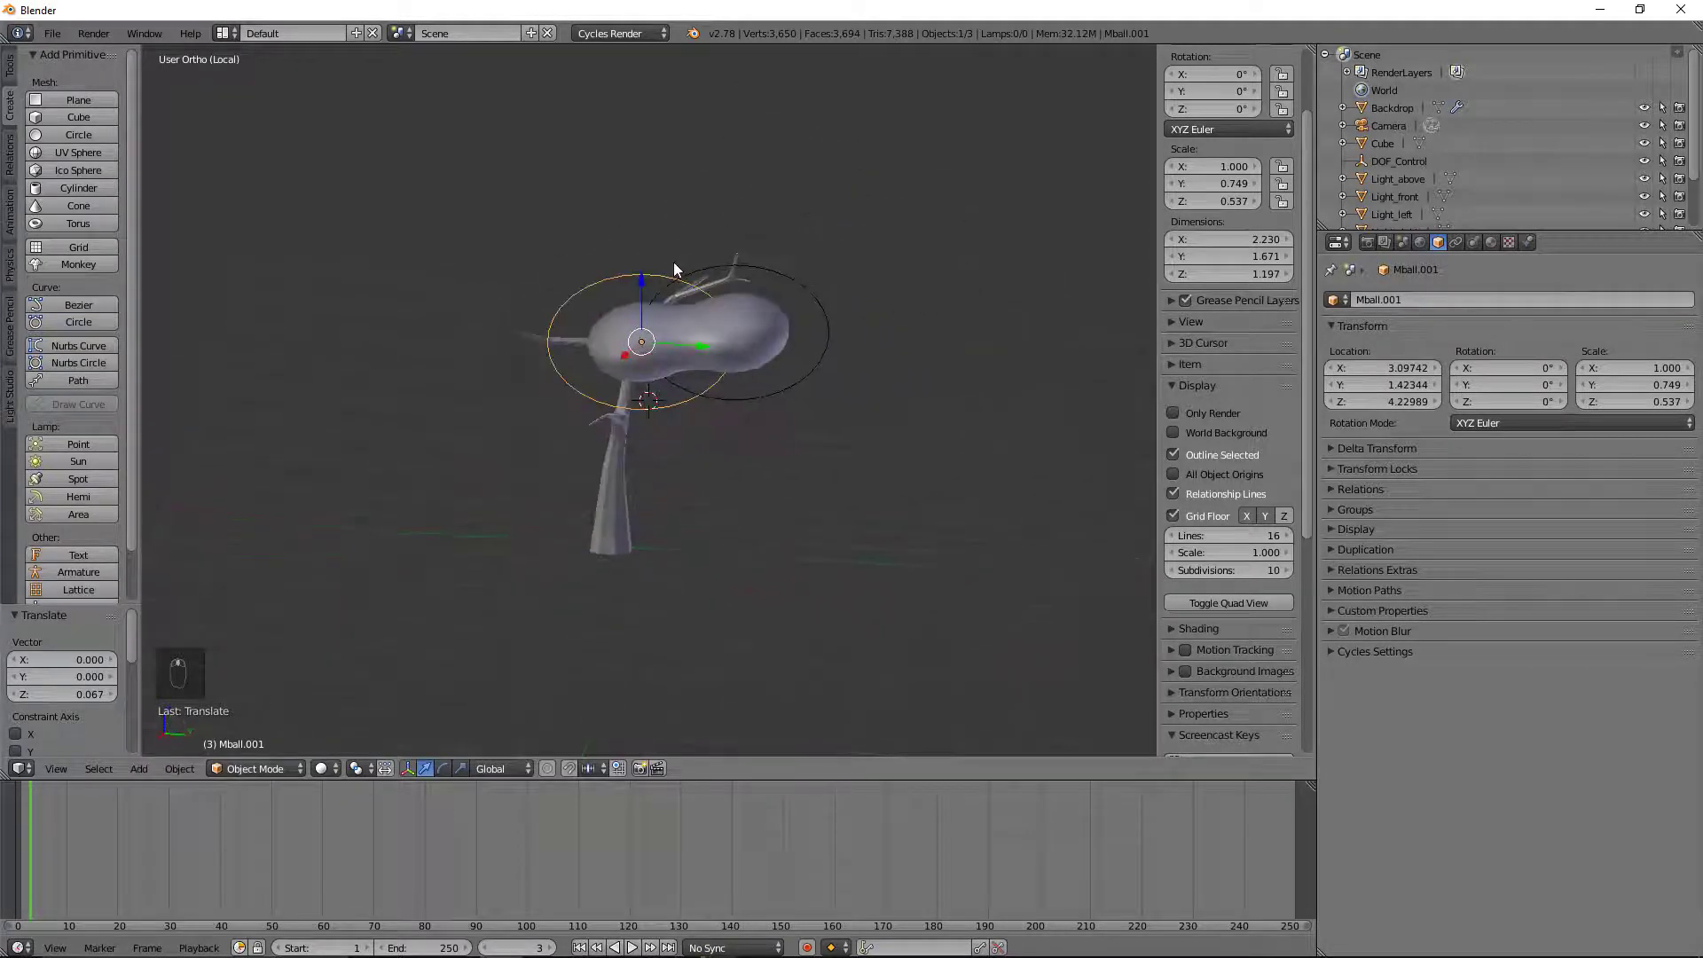
Step: Duplicate the metaball onto the opposite branch at about X -3.30, Y 0.62, Z 3.89 and enlarge it by about 1.28
{"action": "middle_click_drag", "start_coordinate": [567, 409], "coordinate": [741, 393]}
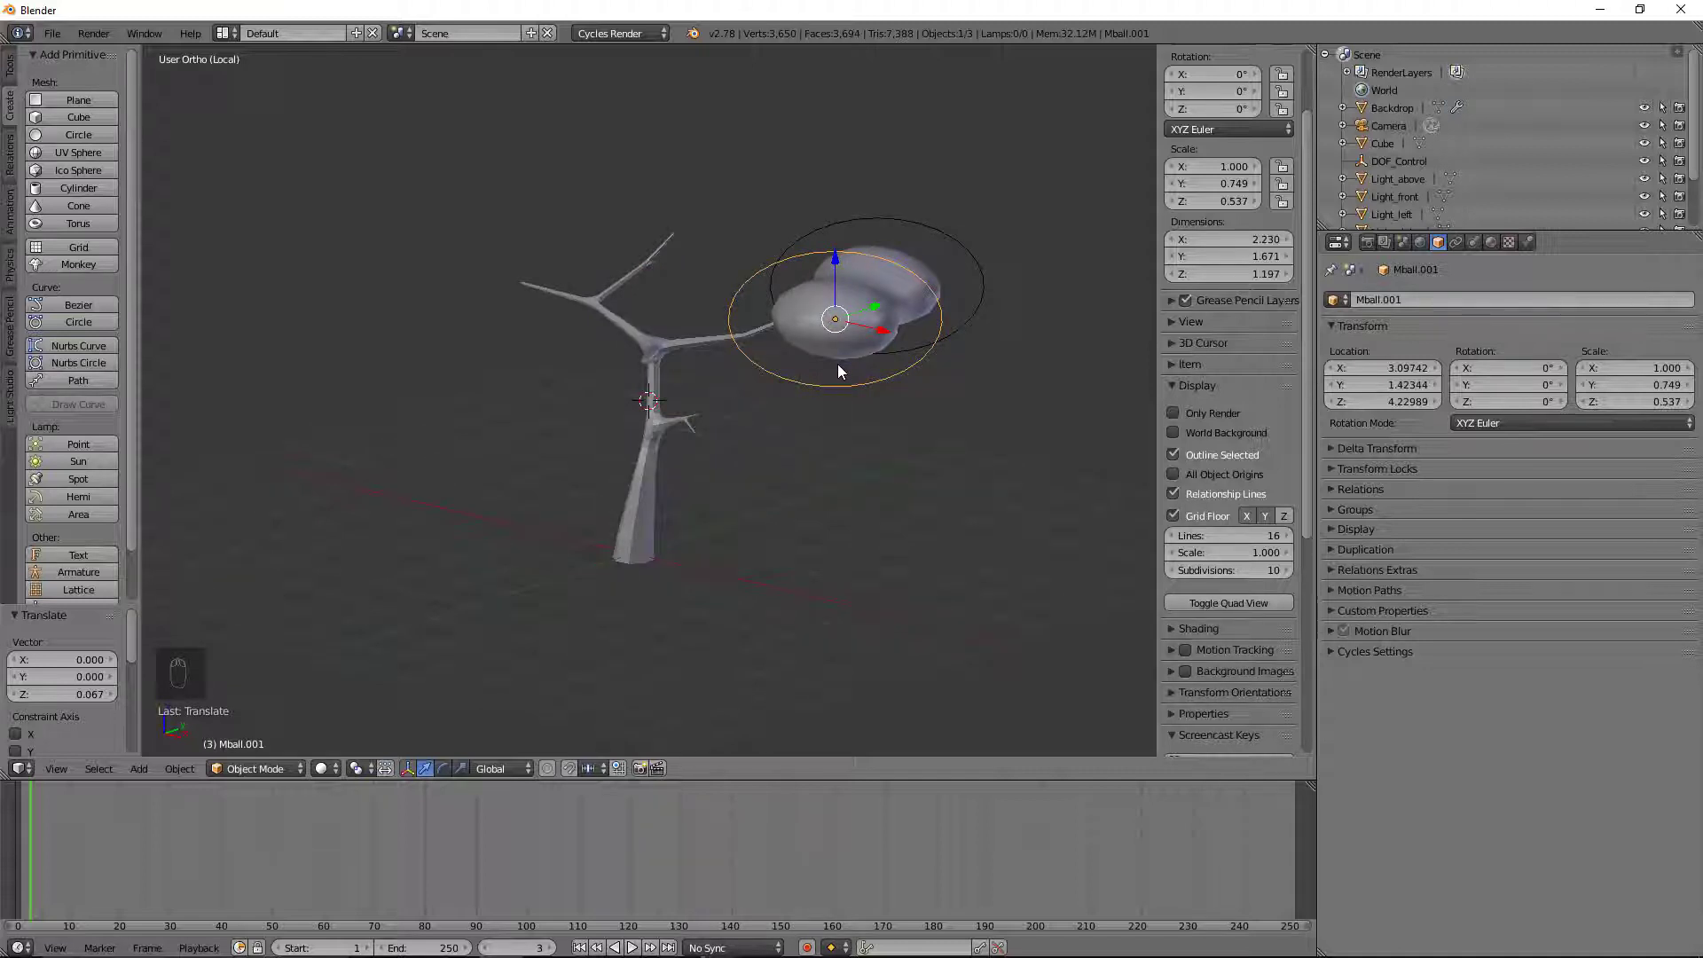
{"action": "middle_click_drag", "start_coordinate": [837, 364], "coordinate": [903, 363]}
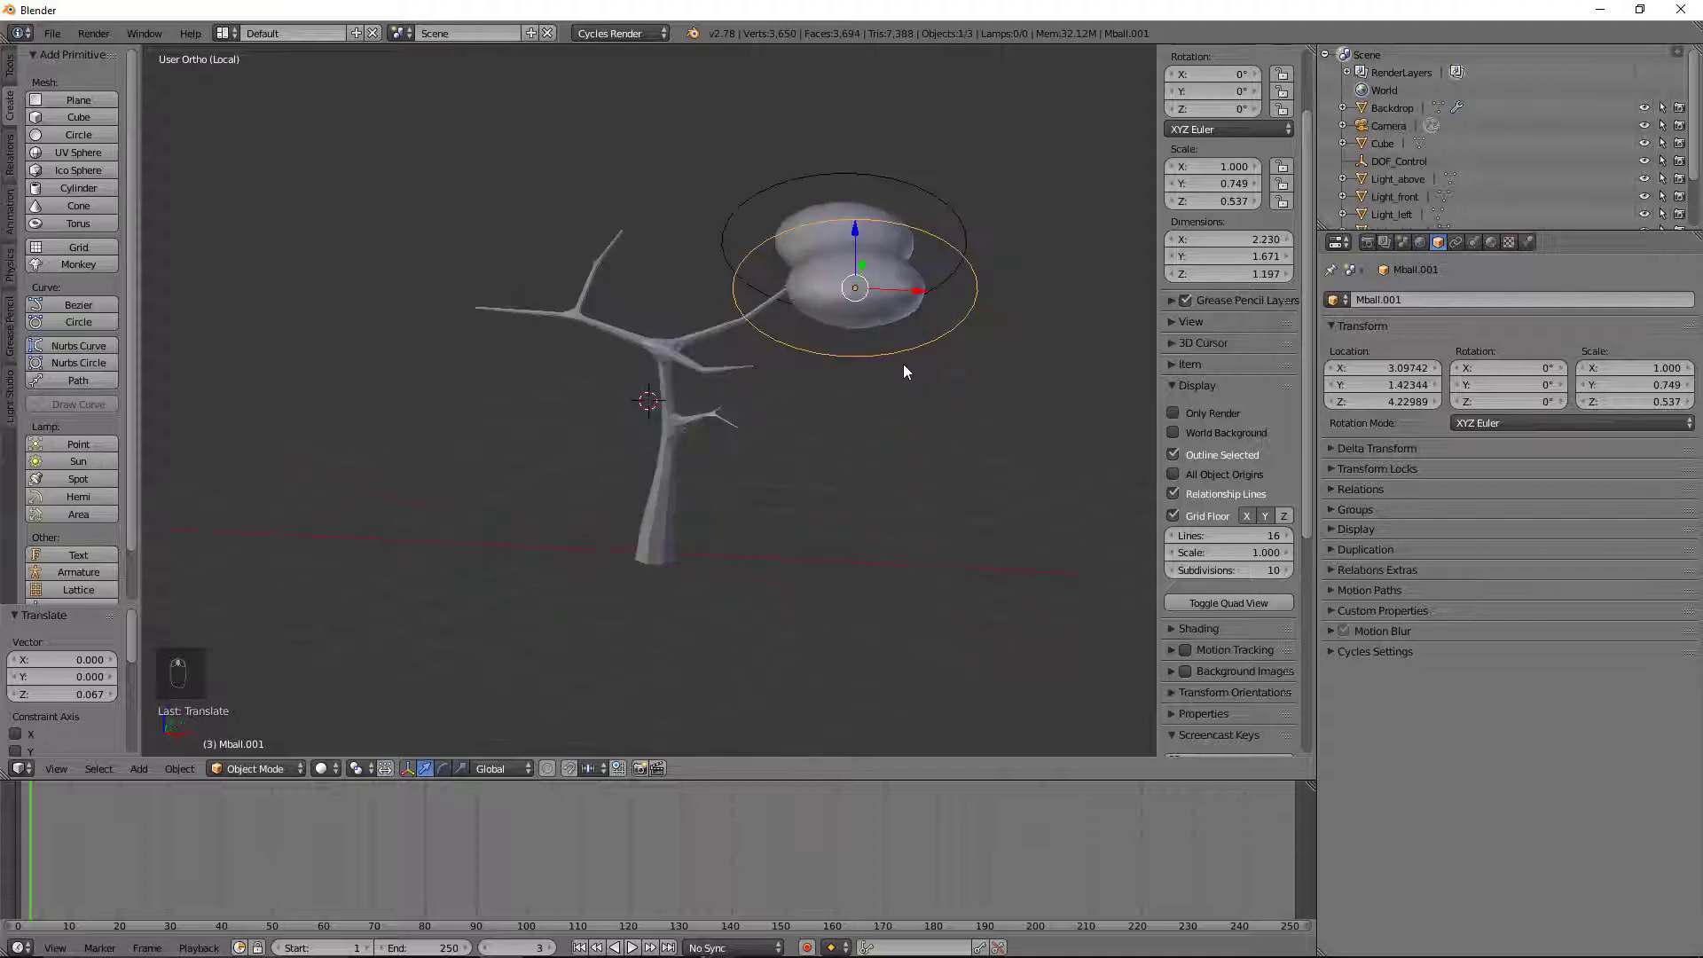
{"action": "key", "text": "shift+d"}
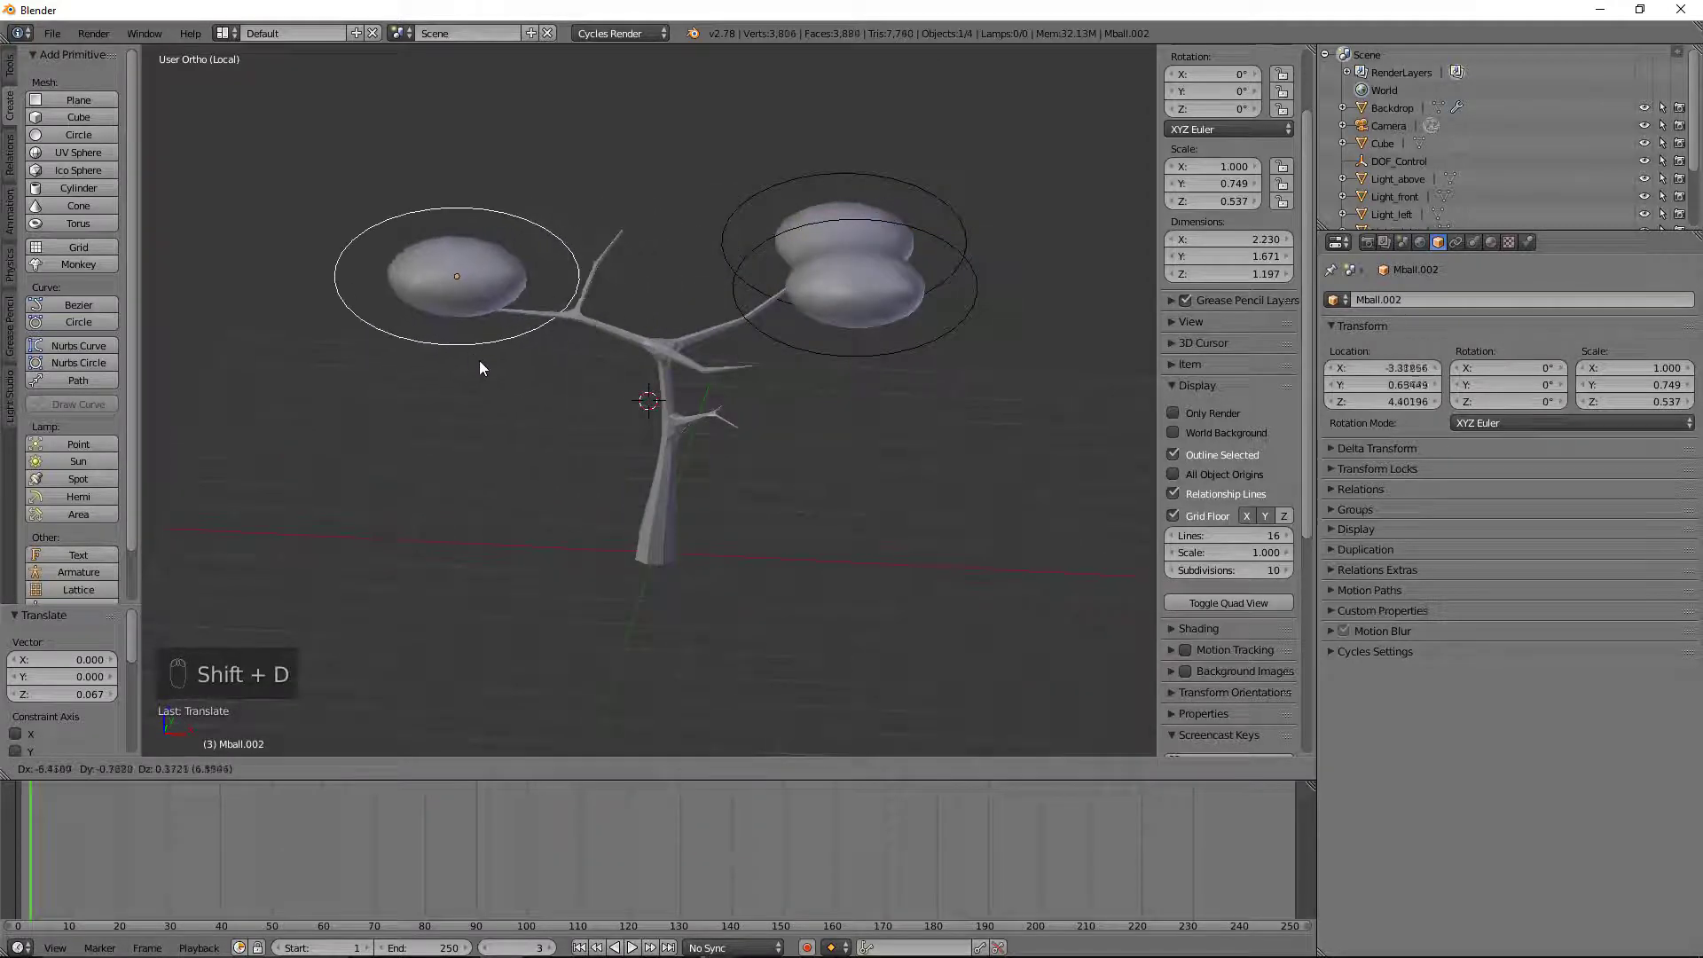
{"action": "left_click", "coordinate": [486, 370]}
{"action": "middle_click_drag", "start_coordinate": [510, 310], "coordinate": [653, 321]}
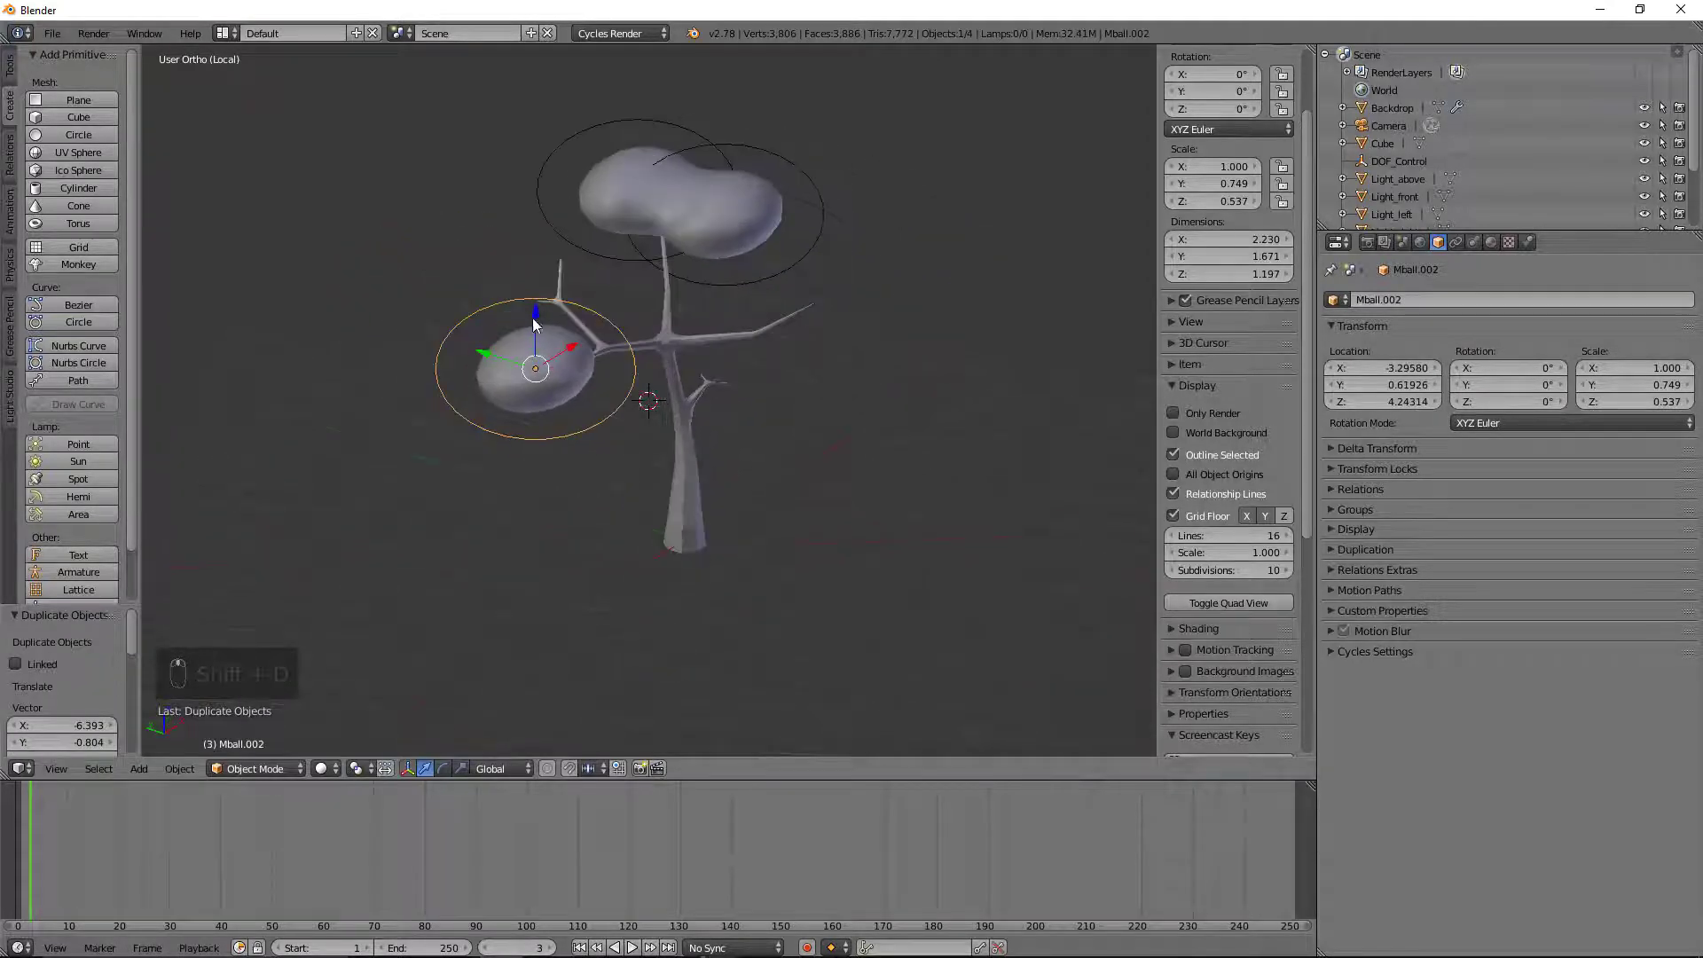
{"action": "mouse_move", "coordinate": [539, 313]}
{"action": "left_mouse_down"}
{"action": "mouse_move", "coordinate": [543, 370]}
{"action": "mouse_move", "coordinate": [529, 341]}
{"action": "mouse_move", "coordinate": [550, 339]}
{"action": "left_mouse_up"}
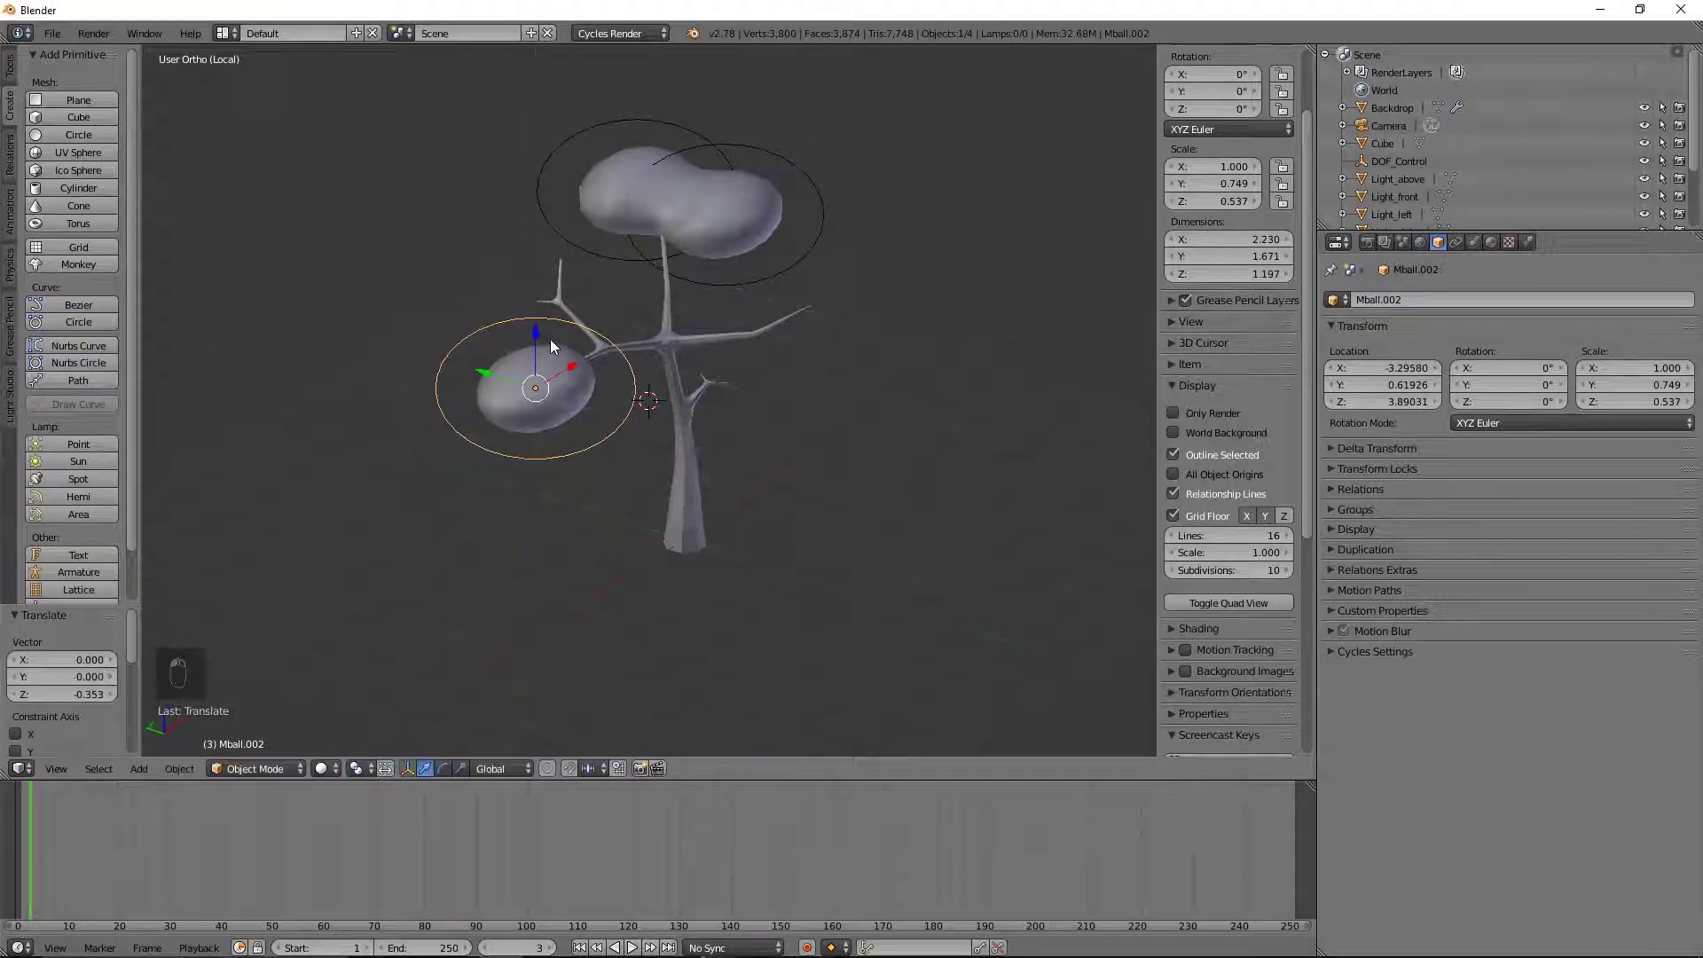
{"action": "key", "text": "s"}
{"action": "left_click", "coordinate": [655, 330]}
Step: Duplicate the enlarged metaball and place the copy closer to the trunk, at about X -1.37, Y 1.82, Z 4.35
{"action": "middle_click_drag", "start_coordinate": [655, 330], "coordinate": [710, 365]}
{"action": "key", "text": "shift+d"}
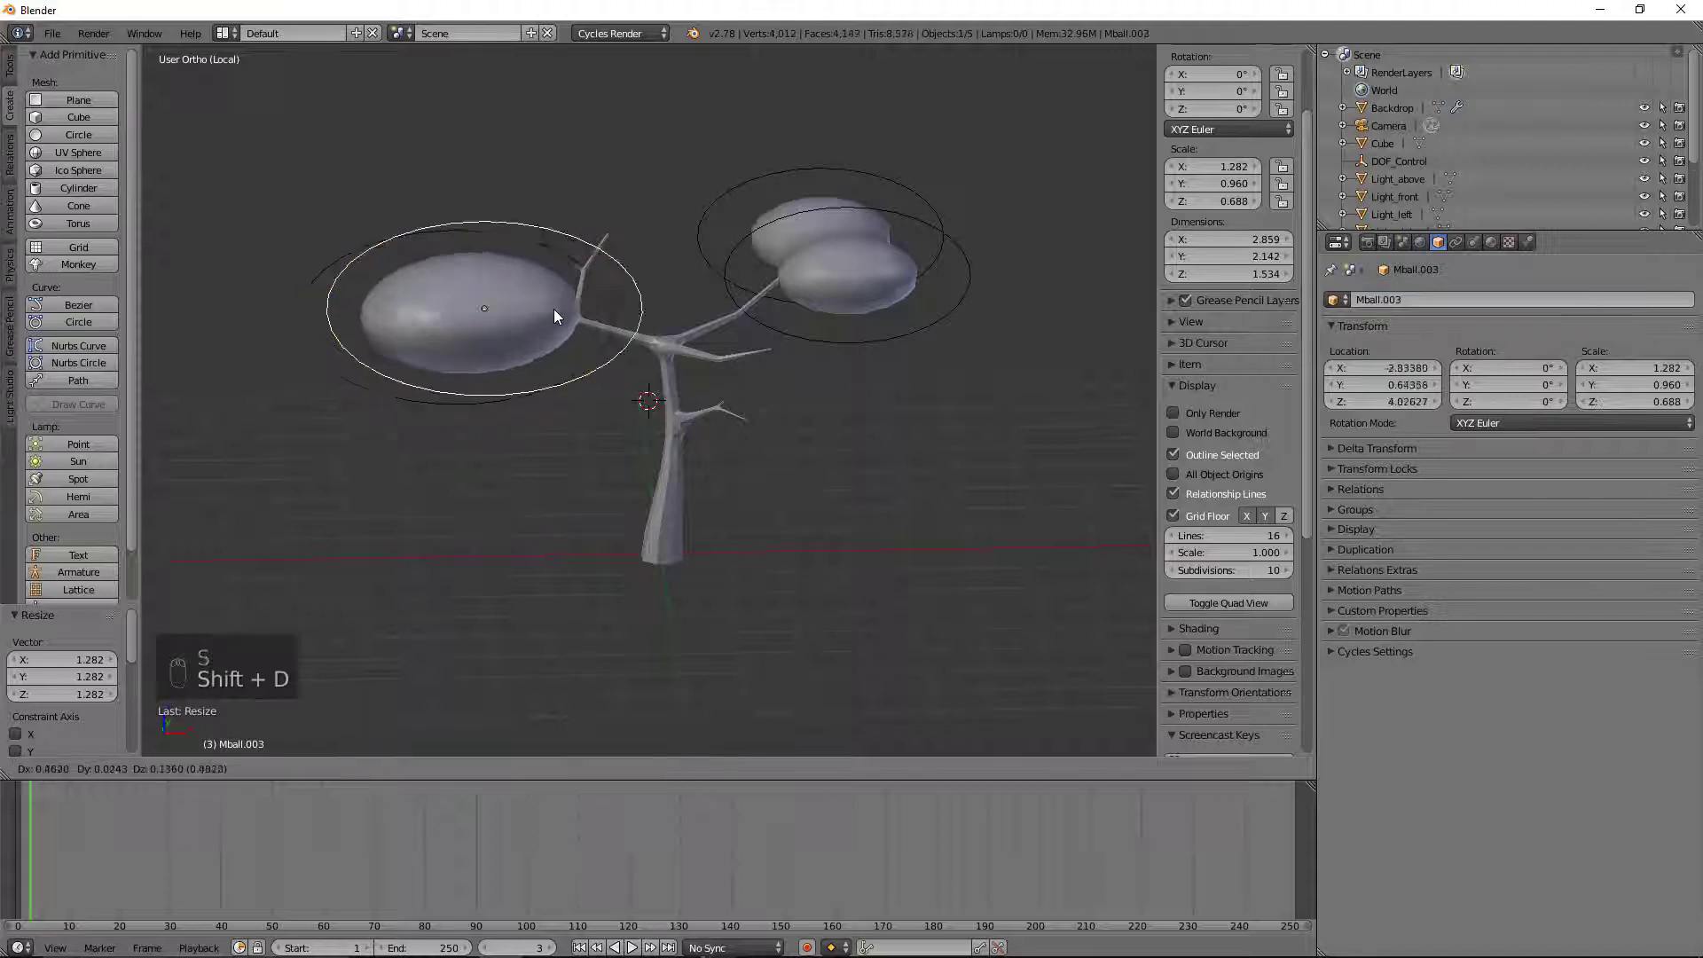
{"action": "left_click", "coordinate": [664, 263]}
{"action": "middle_click_drag", "start_coordinate": [664, 263], "coordinate": [660, 322]}
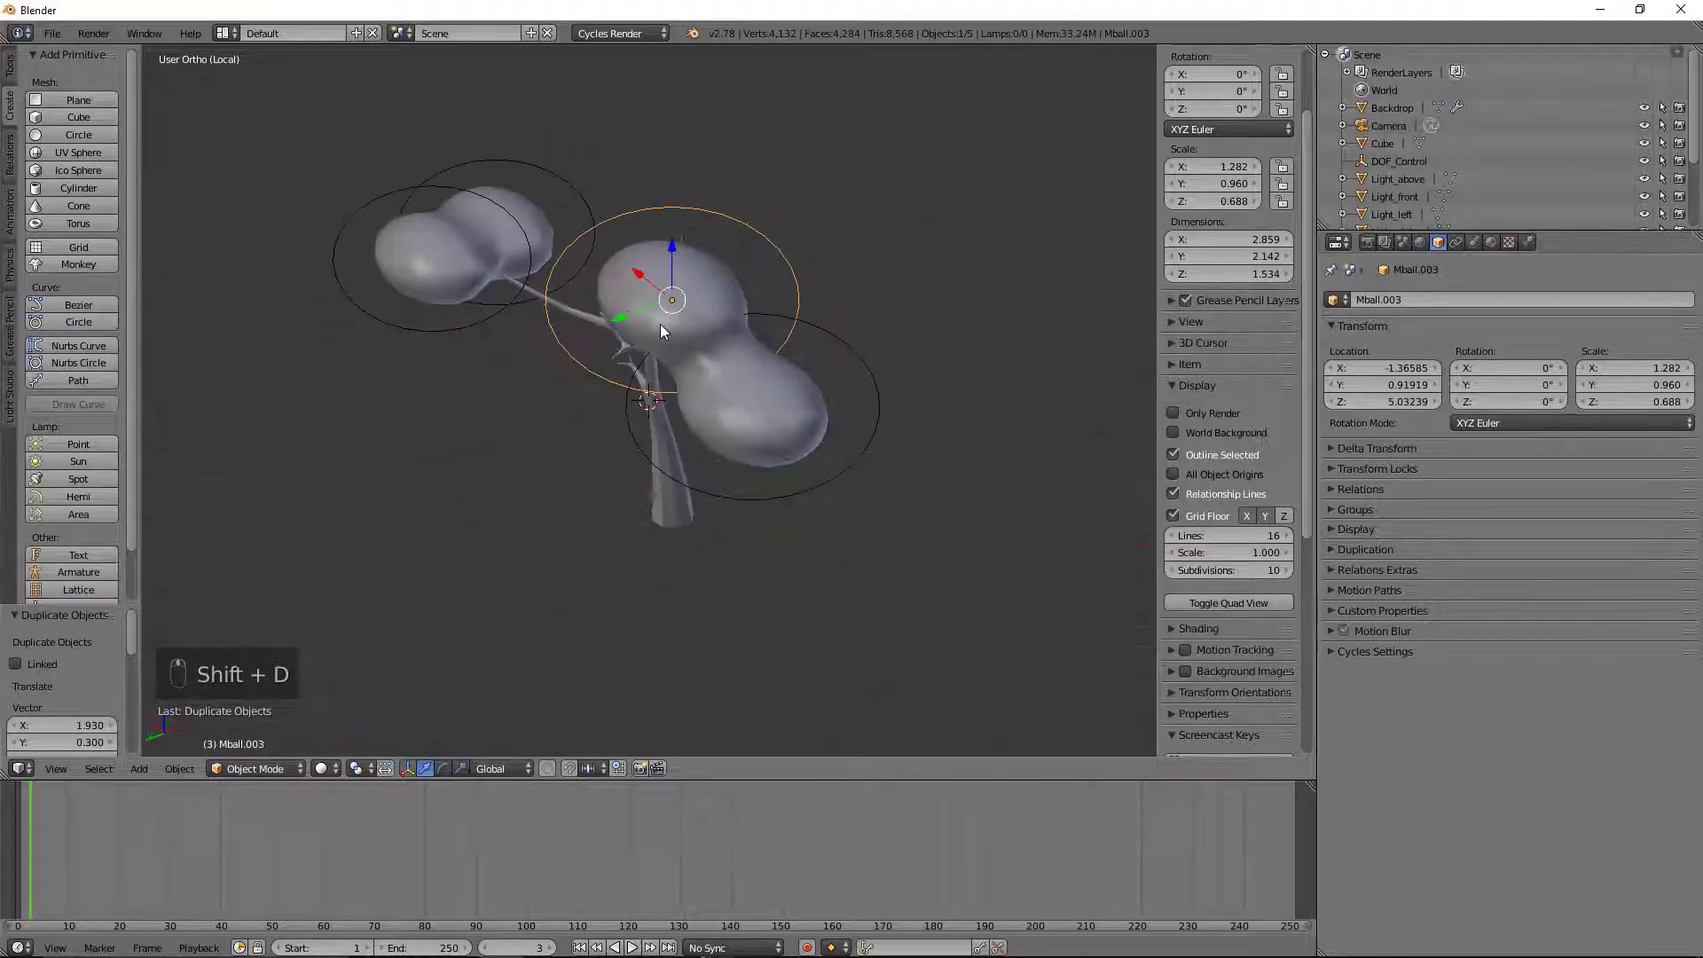
{"action": "left_click_drag", "start_coordinate": [660, 323], "coordinate": [631, 305]}
{"action": "middle_click_drag", "start_coordinate": [898, 316], "coordinate": [652, 289]}
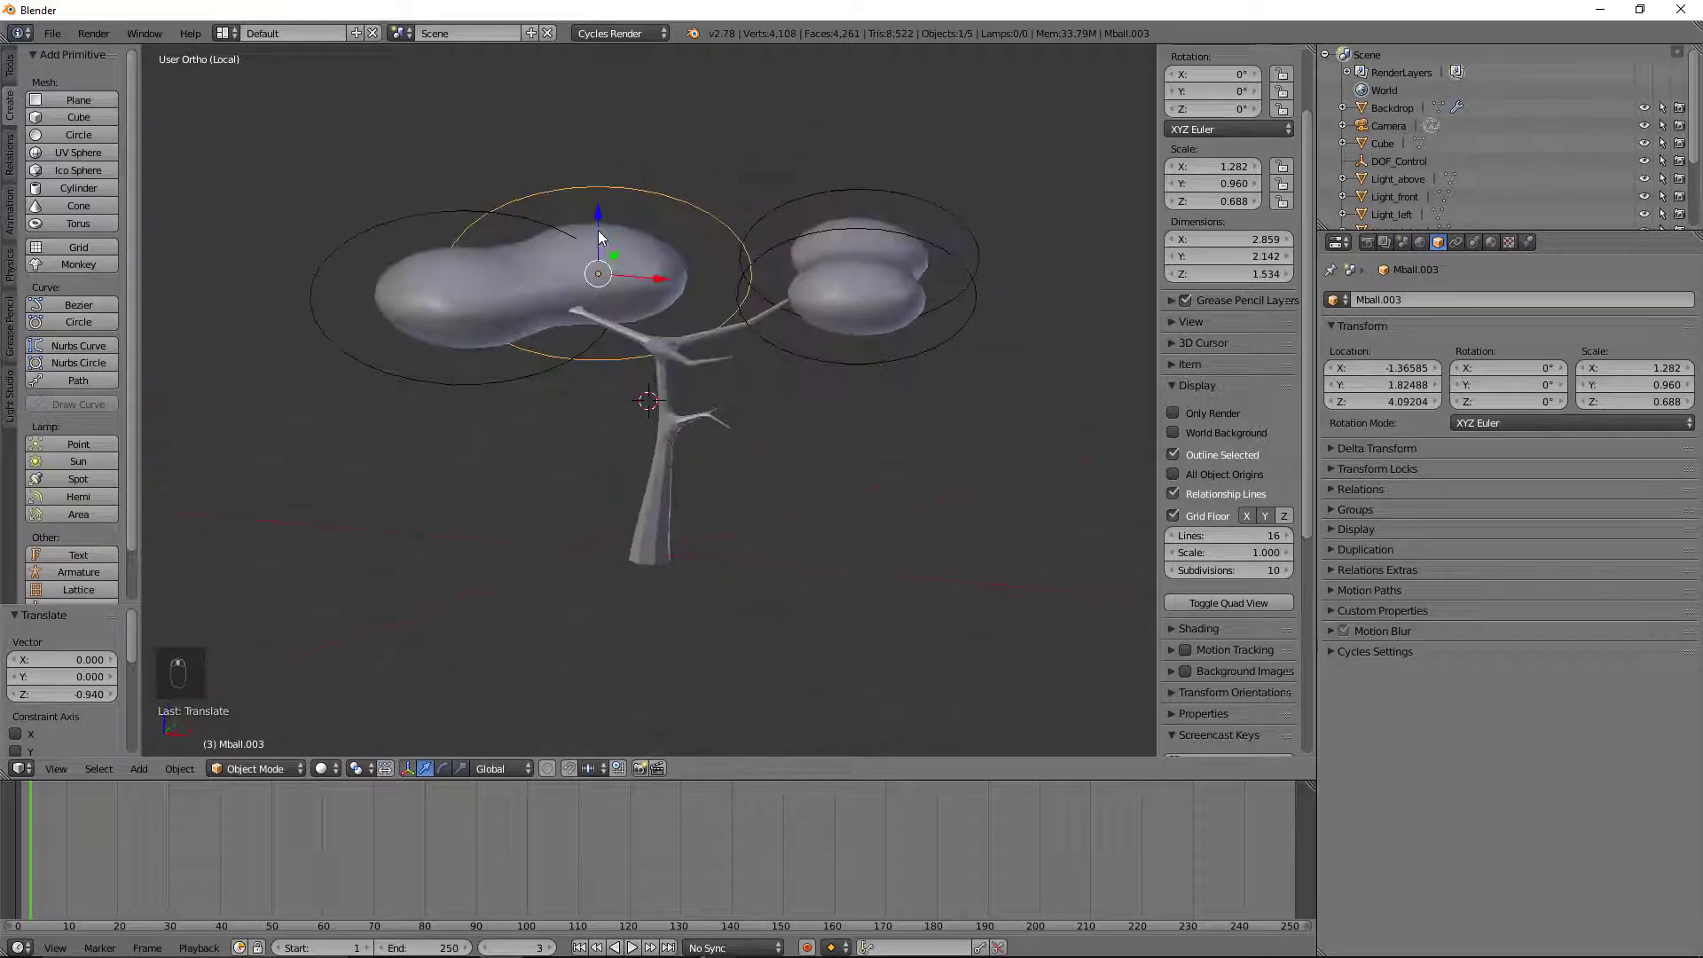
{"action": "left_click_drag", "start_coordinate": [598, 224], "coordinate": [598, 194]}
{"action": "middle_click_drag", "start_coordinate": [700, 251], "coordinate": [752, 230]}
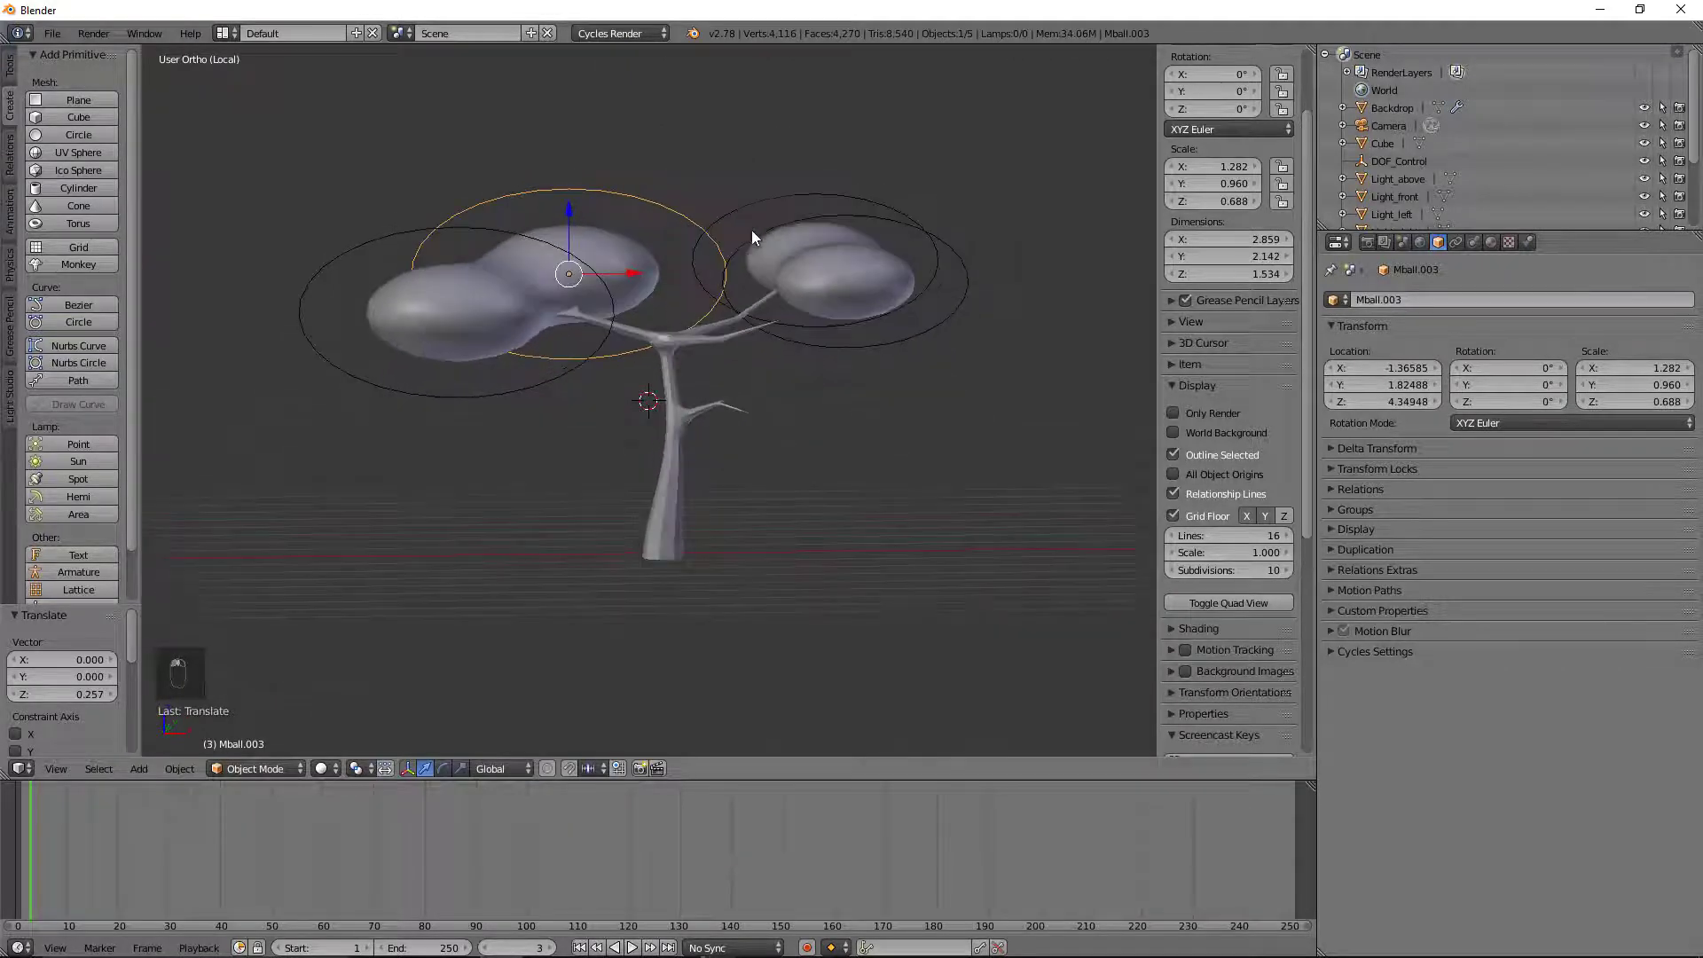
Step: Duplicate the metaball and place the copy over the front of the tree, at about X 1.51, Y -1.50, Z 3.92
{"action": "key", "text": "ctrl+d"}
{"action": "key", "text": "shift+d"}
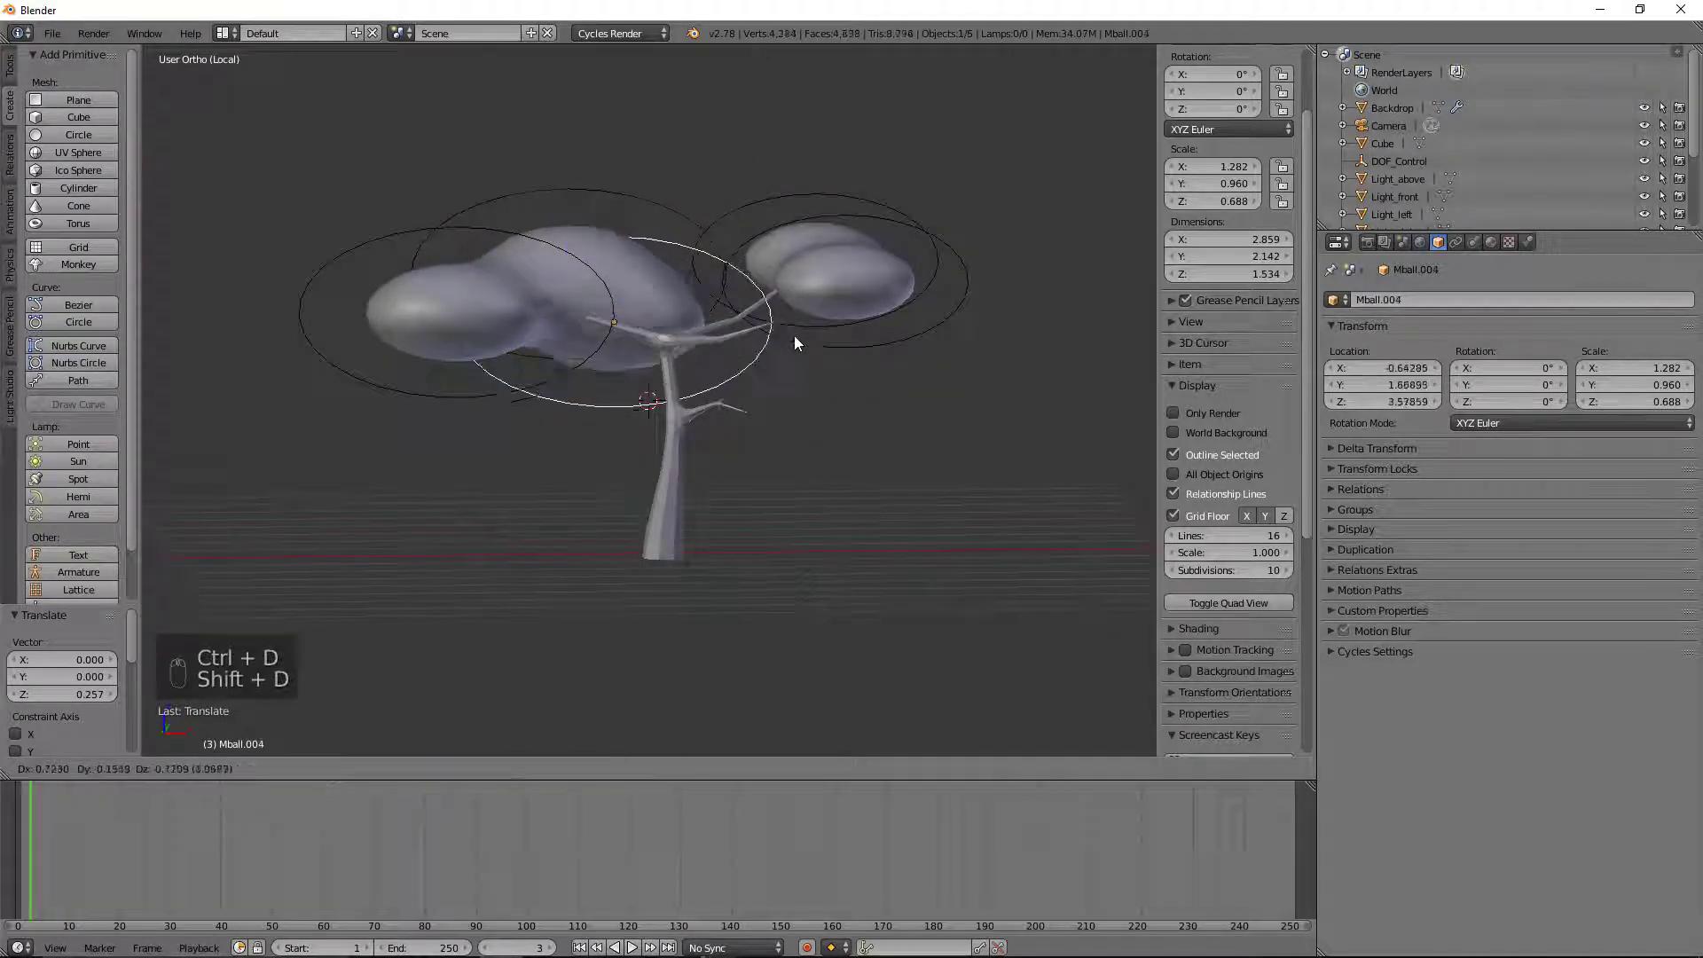
{"action": "left_click", "coordinate": [913, 306]}
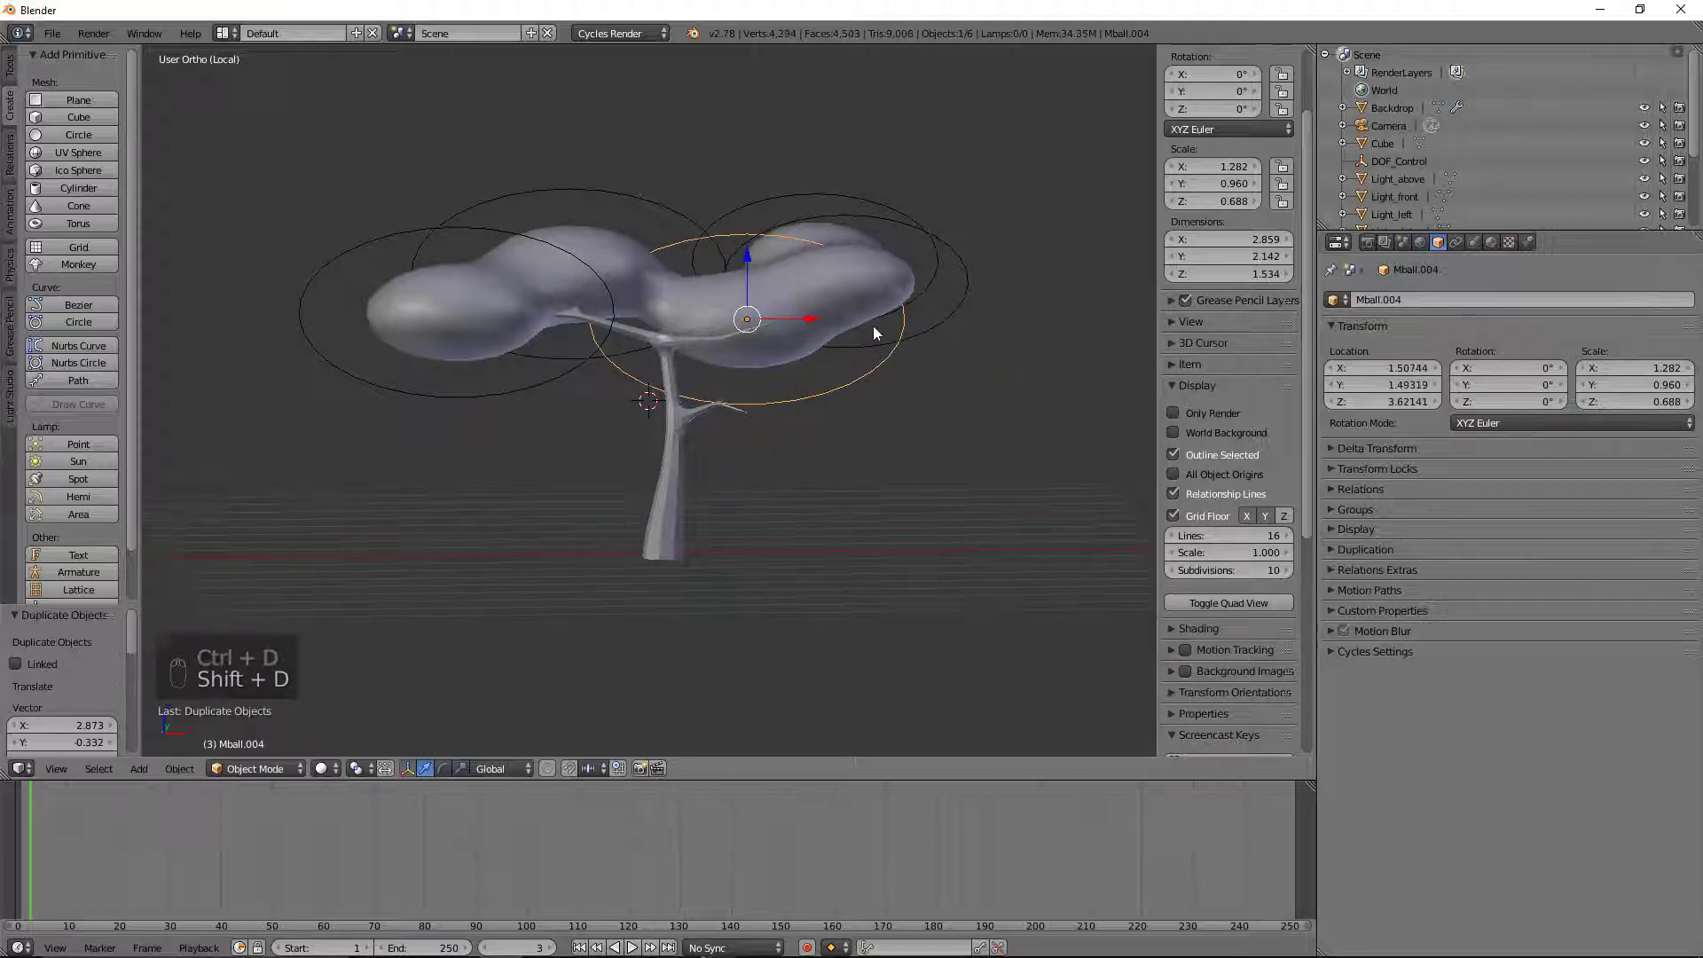
{"action": "middle_click_drag", "start_coordinate": [781, 326], "coordinate": [912, 405]}
{"action": "key", "text": "g"}
{"action": "key", "text": "y"}
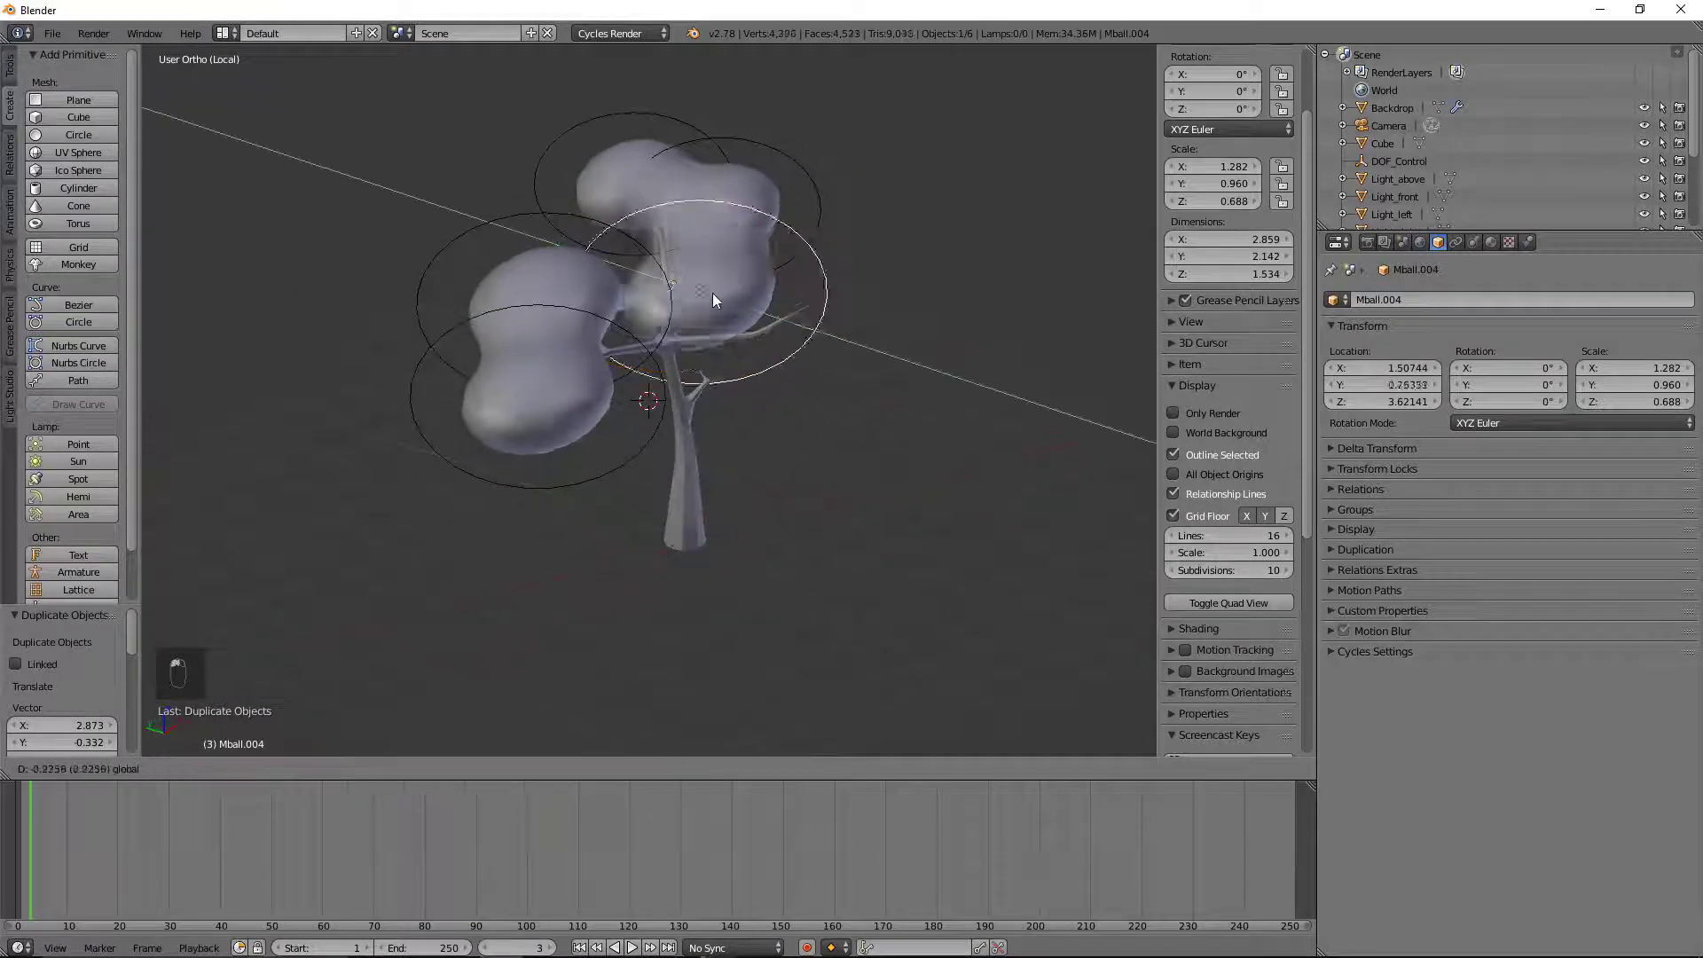
{"action": "left_click", "coordinate": [877, 333]}
{"action": "middle_click_drag", "start_coordinate": [919, 322], "coordinate": [803, 298]}
{"action": "left_click_drag", "start_coordinate": [761, 294], "coordinate": [764, 278]}
{"action": "middle_click_drag", "start_coordinate": [931, 348], "coordinate": [875, 350]}
Step: Rotate the front metaball about the Z axis by about -65°
{"action": "key", "text": "r"}
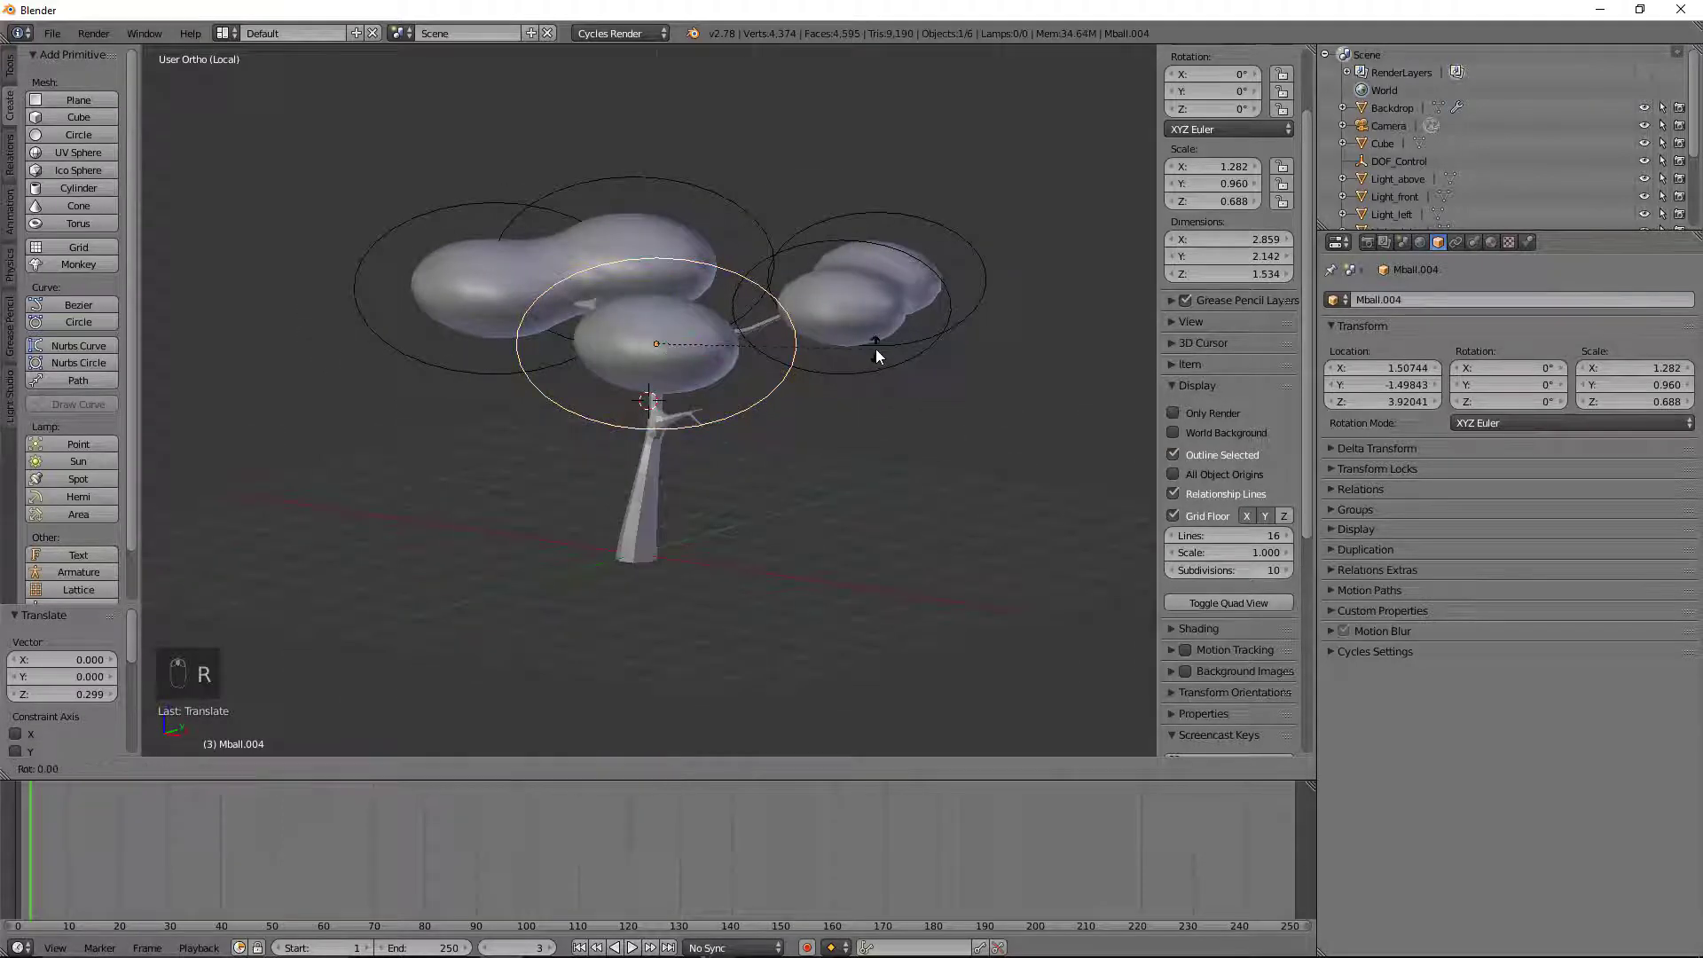
{"action": "key", "text": "z"}
{"action": "left_click", "coordinate": [693, 405]}
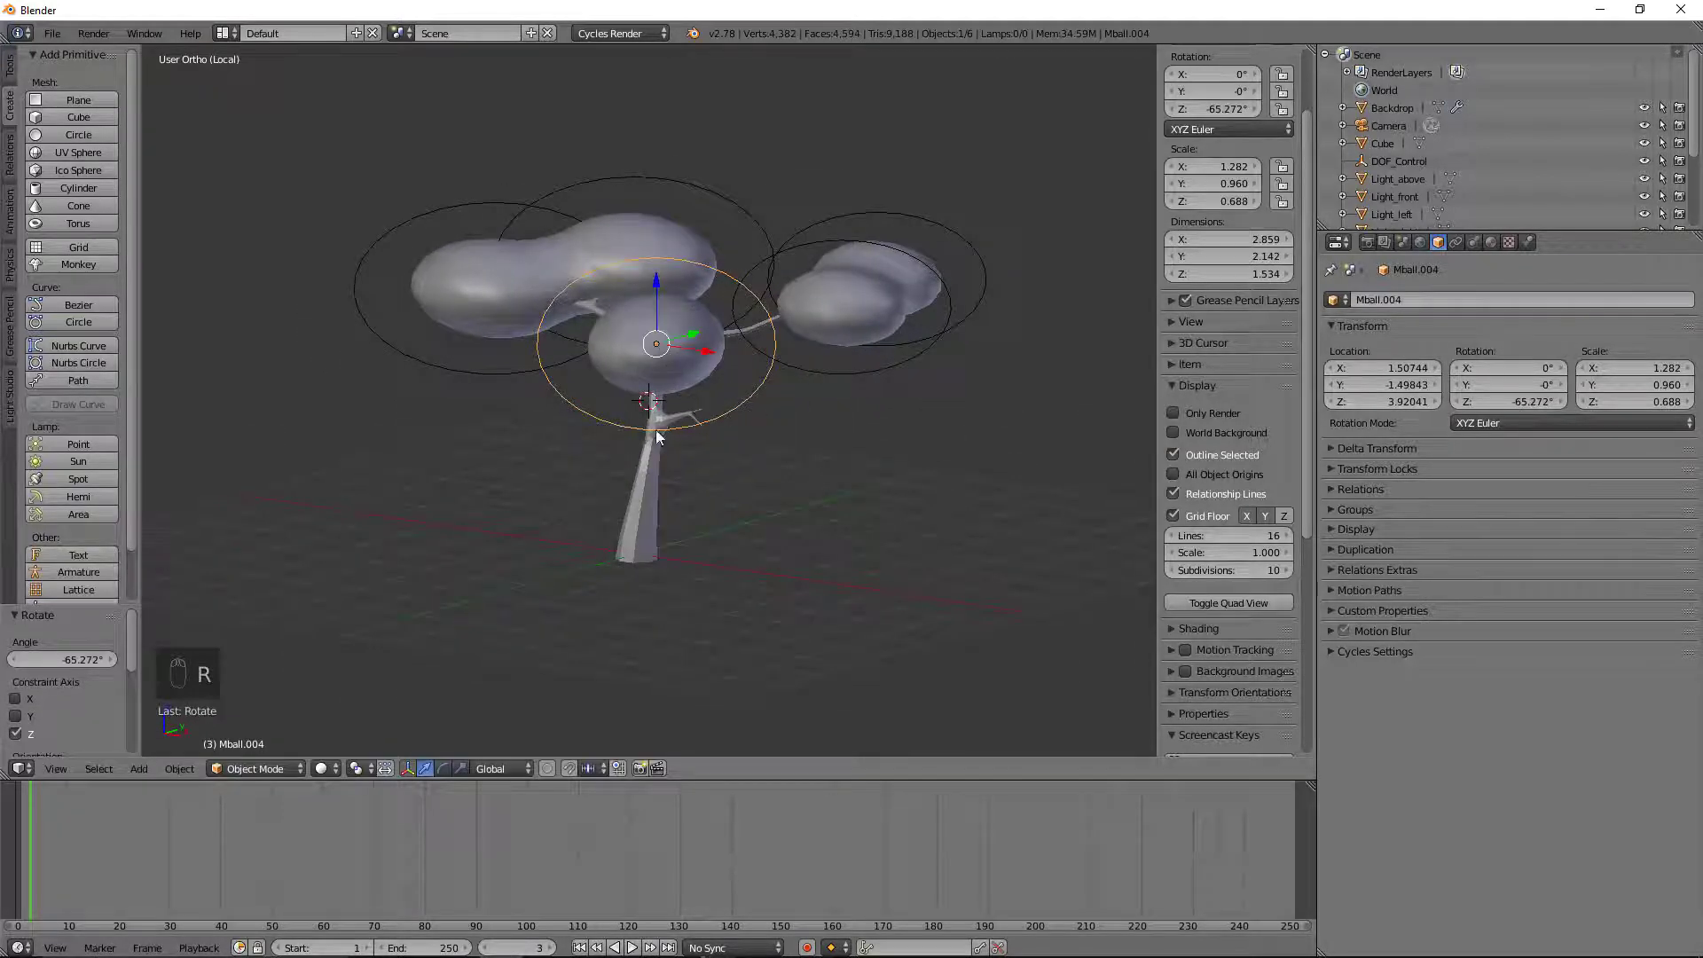
{"action": "middle_click_drag", "start_coordinate": [657, 437], "coordinate": [603, 343]}
{"action": "middle_click_drag", "start_coordinate": [719, 473], "coordinate": [729, 434]}
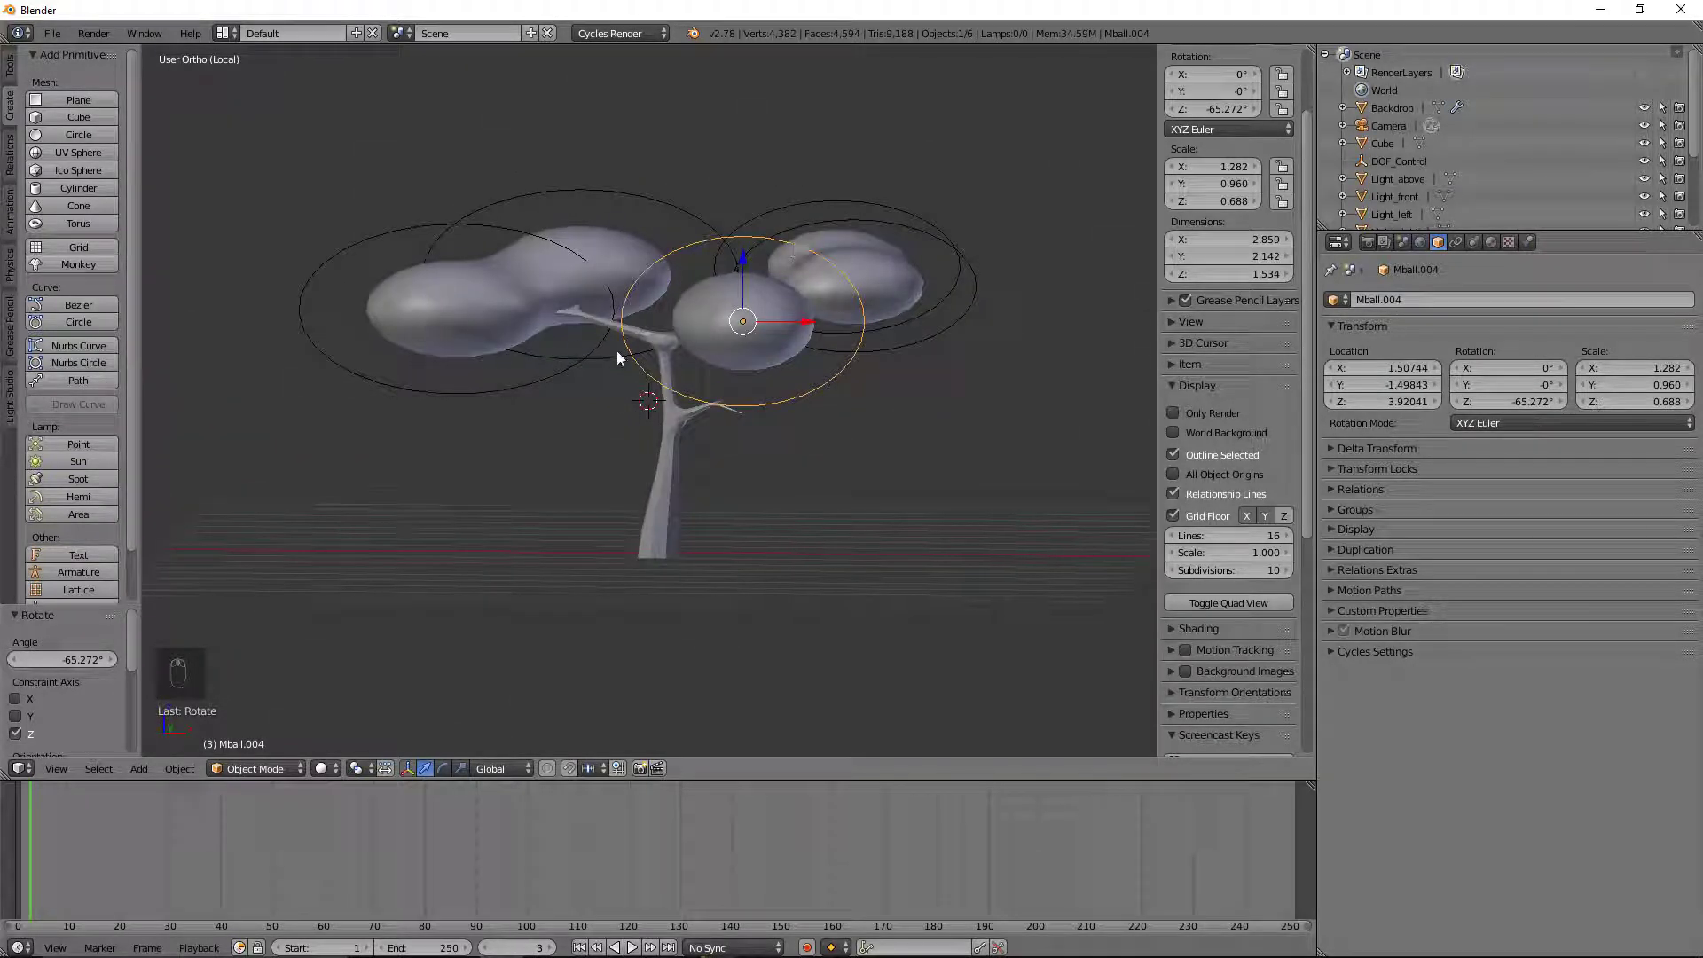
Step: Duplicate the front metaball and place the copy across the trunk at about X -1.31, Y -1.63, Z 4.61
{"action": "key", "text": "shift+d"}
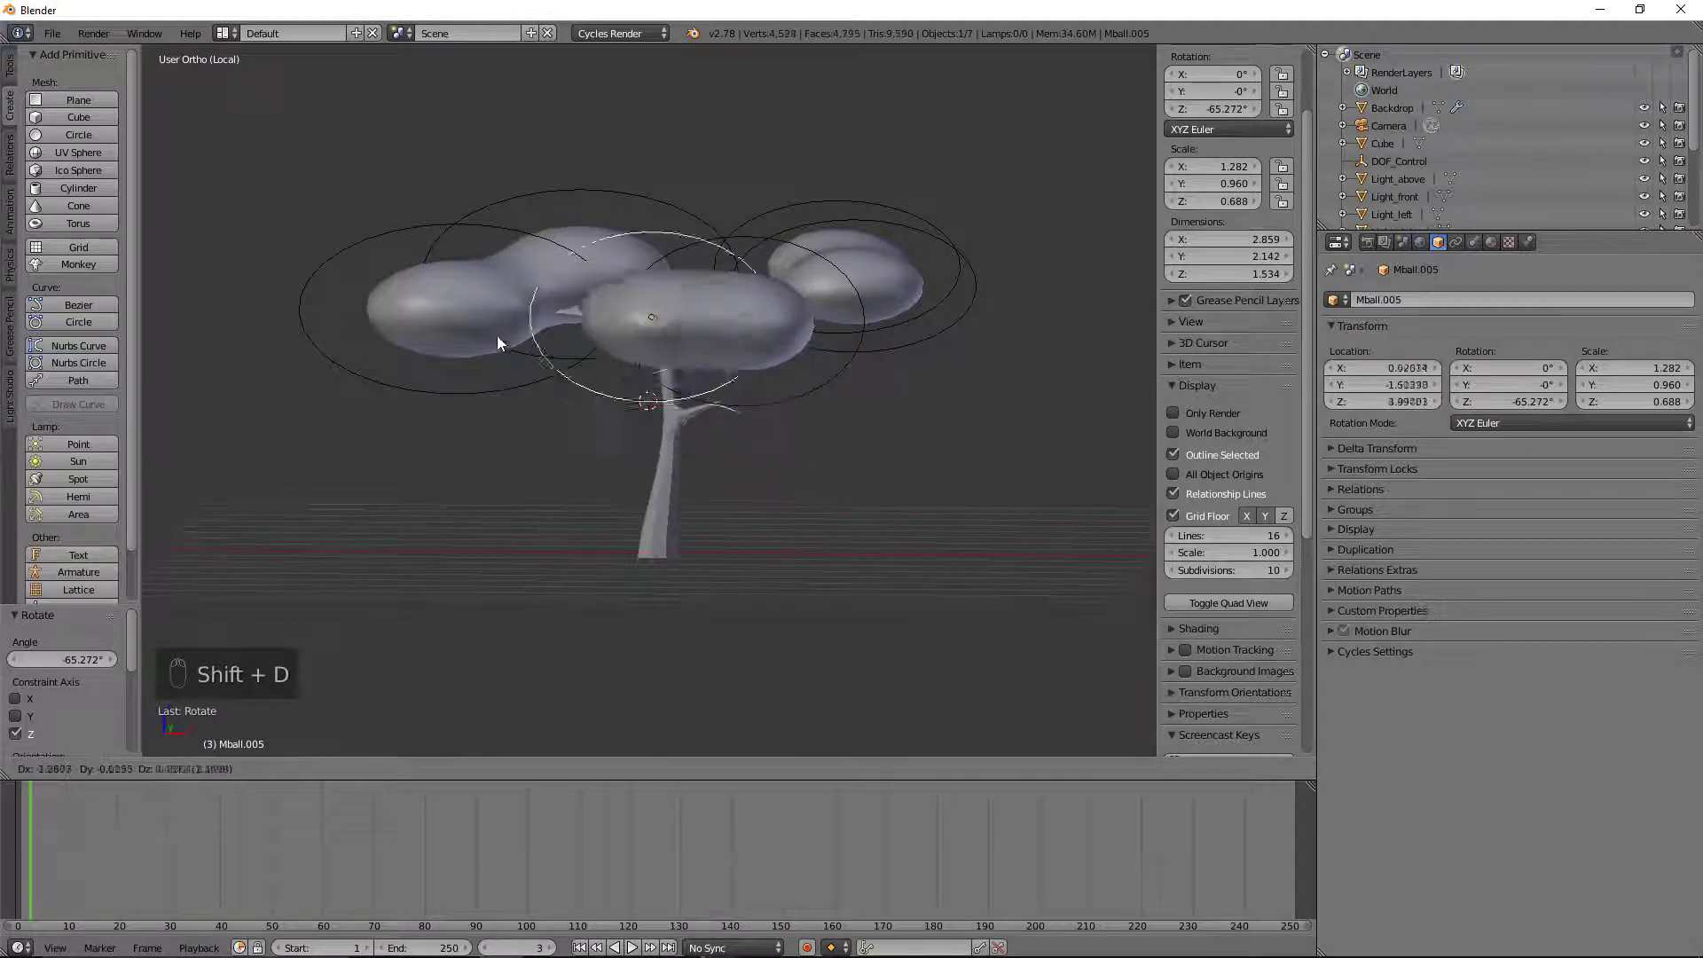
{"action": "left_click", "coordinate": [434, 316]}
{"action": "middle_click_drag", "start_coordinate": [433, 314], "coordinate": [683, 377]}
Step: Rotate the new copy about Z by about 63° and scale it up uniformly to about 1.89, 1.42, 1.02
{"action": "key", "text": "r"}
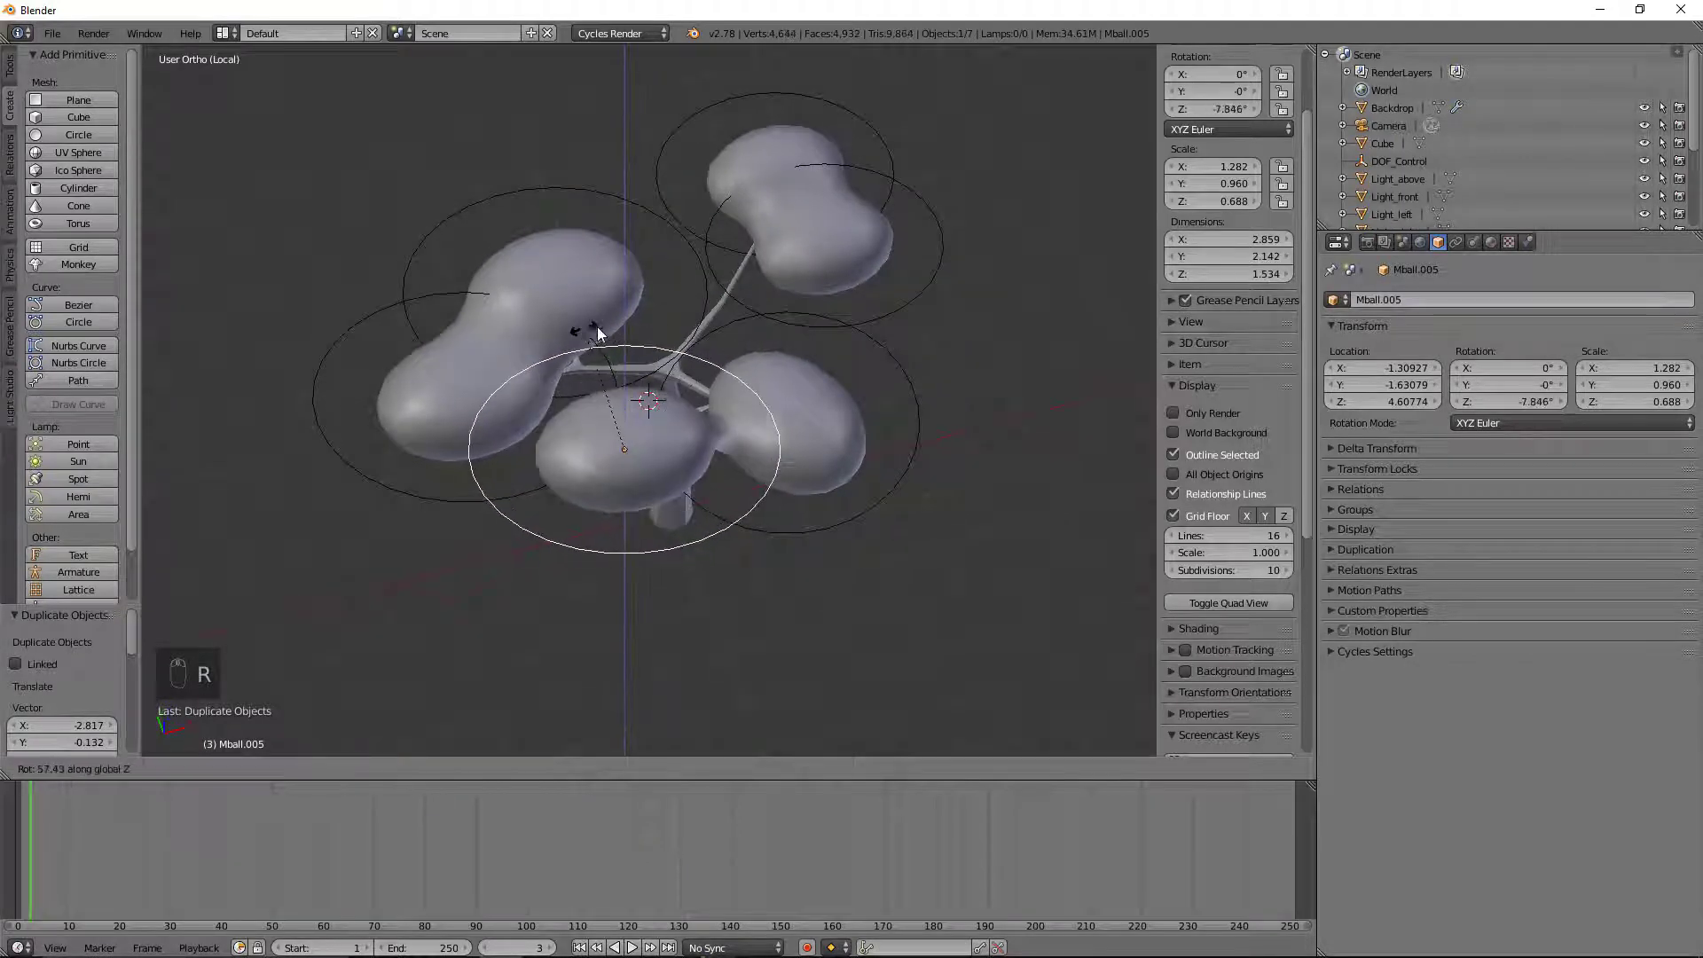
{"action": "left_click", "coordinate": [570, 323]}
{"action": "key", "text": "s"}
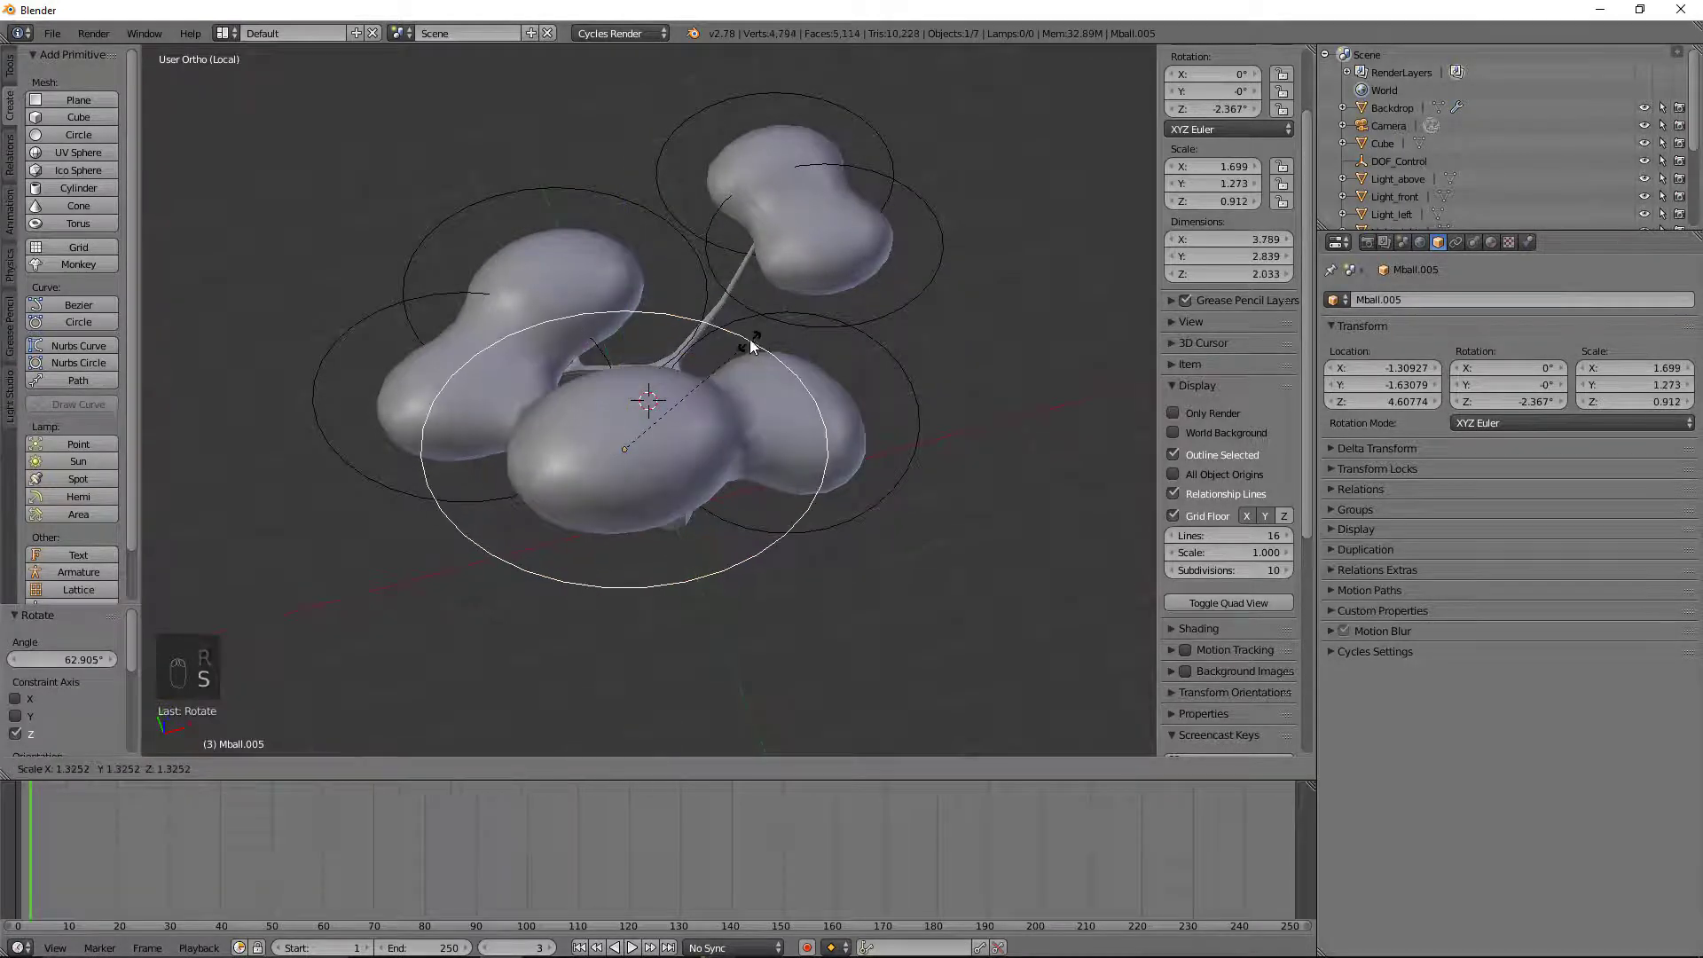
{"action": "left_click", "coordinate": [768, 333]}
Step: Shift the enlarged metaball inward toward the crown's center, including about 0.28 along X
{"action": "left_click_drag", "start_coordinate": [604, 396], "coordinate": [585, 330]}
{"action": "middle_click_drag", "start_coordinate": [674, 359], "coordinate": [724, 370]}
{"action": "left_click_drag", "start_coordinate": [579, 288], "coordinate": [582, 300]}
{"action": "key", "text": "g"}
{"action": "key", "text": "x"}
{"action": "left_click", "coordinate": [645, 366]}
{"action": "middle_click_drag", "start_coordinate": [748, 350], "coordinate": [750, 396]}
Step: Duplicate the large metaball and place the copy on top of the crown, shifting it about -0.76 along X at the end
{"action": "key", "text": "shift+d"}
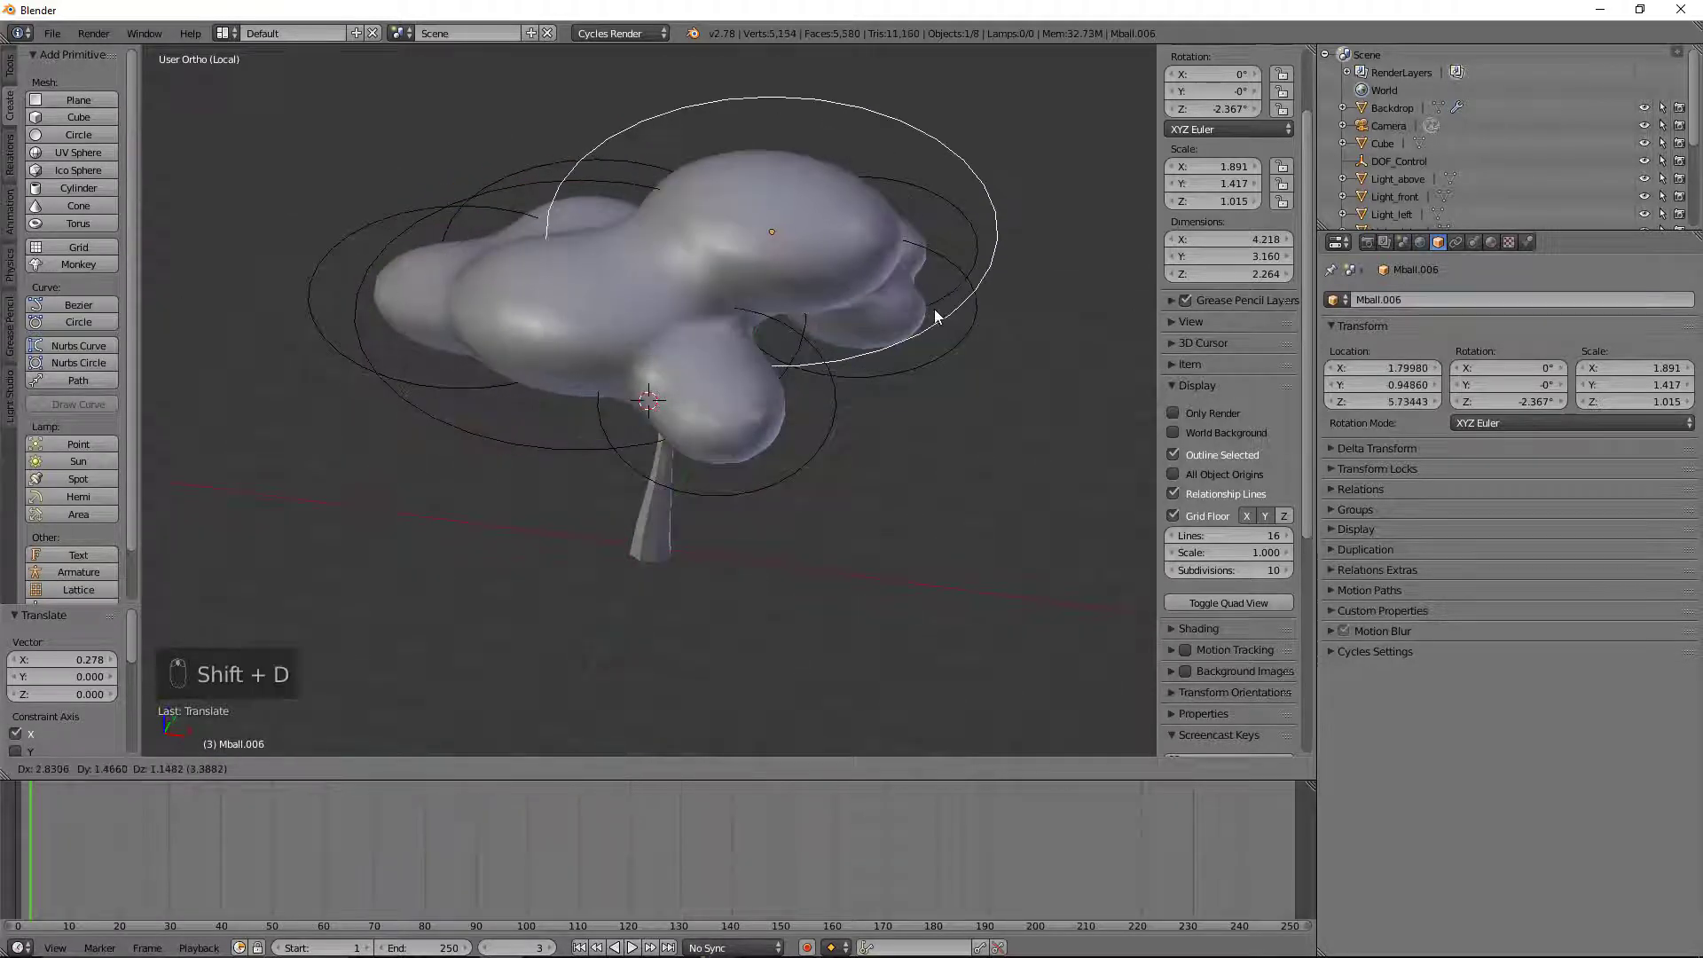
{"action": "left_click", "coordinate": [894, 322]}
{"action": "left_click_drag", "start_coordinate": [733, 182], "coordinate": [737, 220]}
{"action": "middle_click_drag", "start_coordinate": [737, 220], "coordinate": [760, 423]}
{"action": "left_click_drag", "start_coordinate": [719, 386], "coordinate": [678, 296]}
{"action": "middle_click_drag", "start_coordinate": [595, 488], "coordinate": [794, 253]}
{"action": "left_click_drag", "start_coordinate": [803, 242], "coordinate": [757, 234]}
{"action": "middle_click_drag", "start_coordinate": [772, 335], "coordinate": [630, 430]}
Step: Select individual foliage metaballs in turn by their outer rings
{"action": "right_click", "coordinate": [635, 462]}
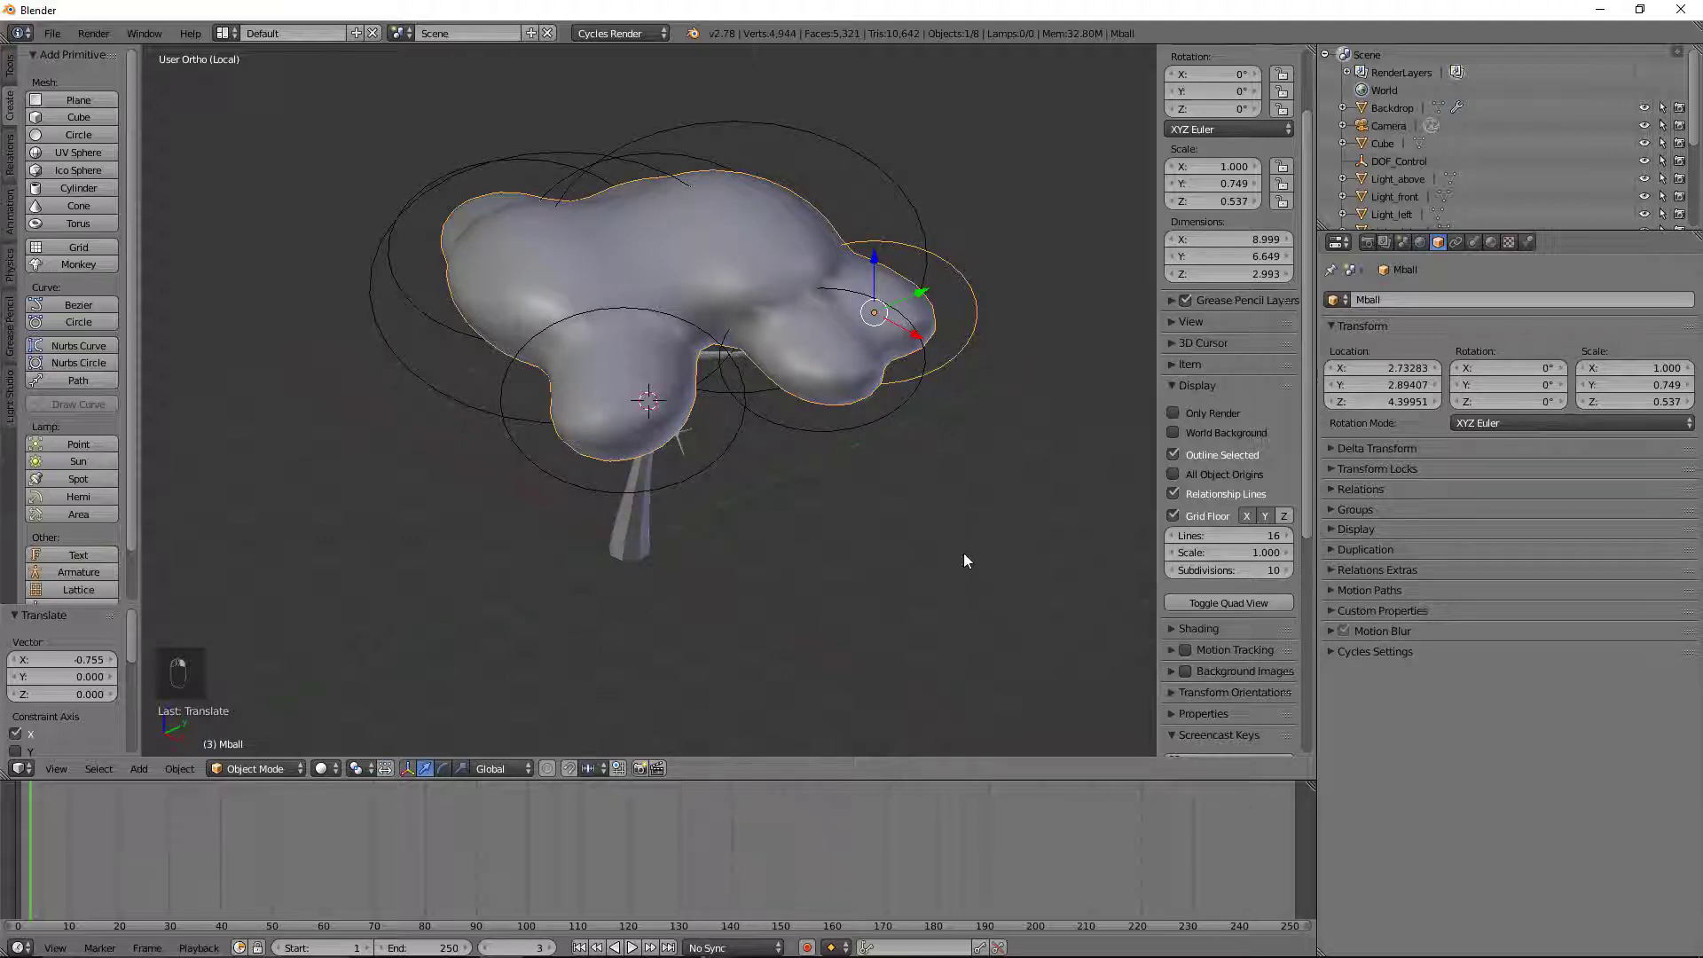
{"action": "right_click", "coordinate": [527, 460]}
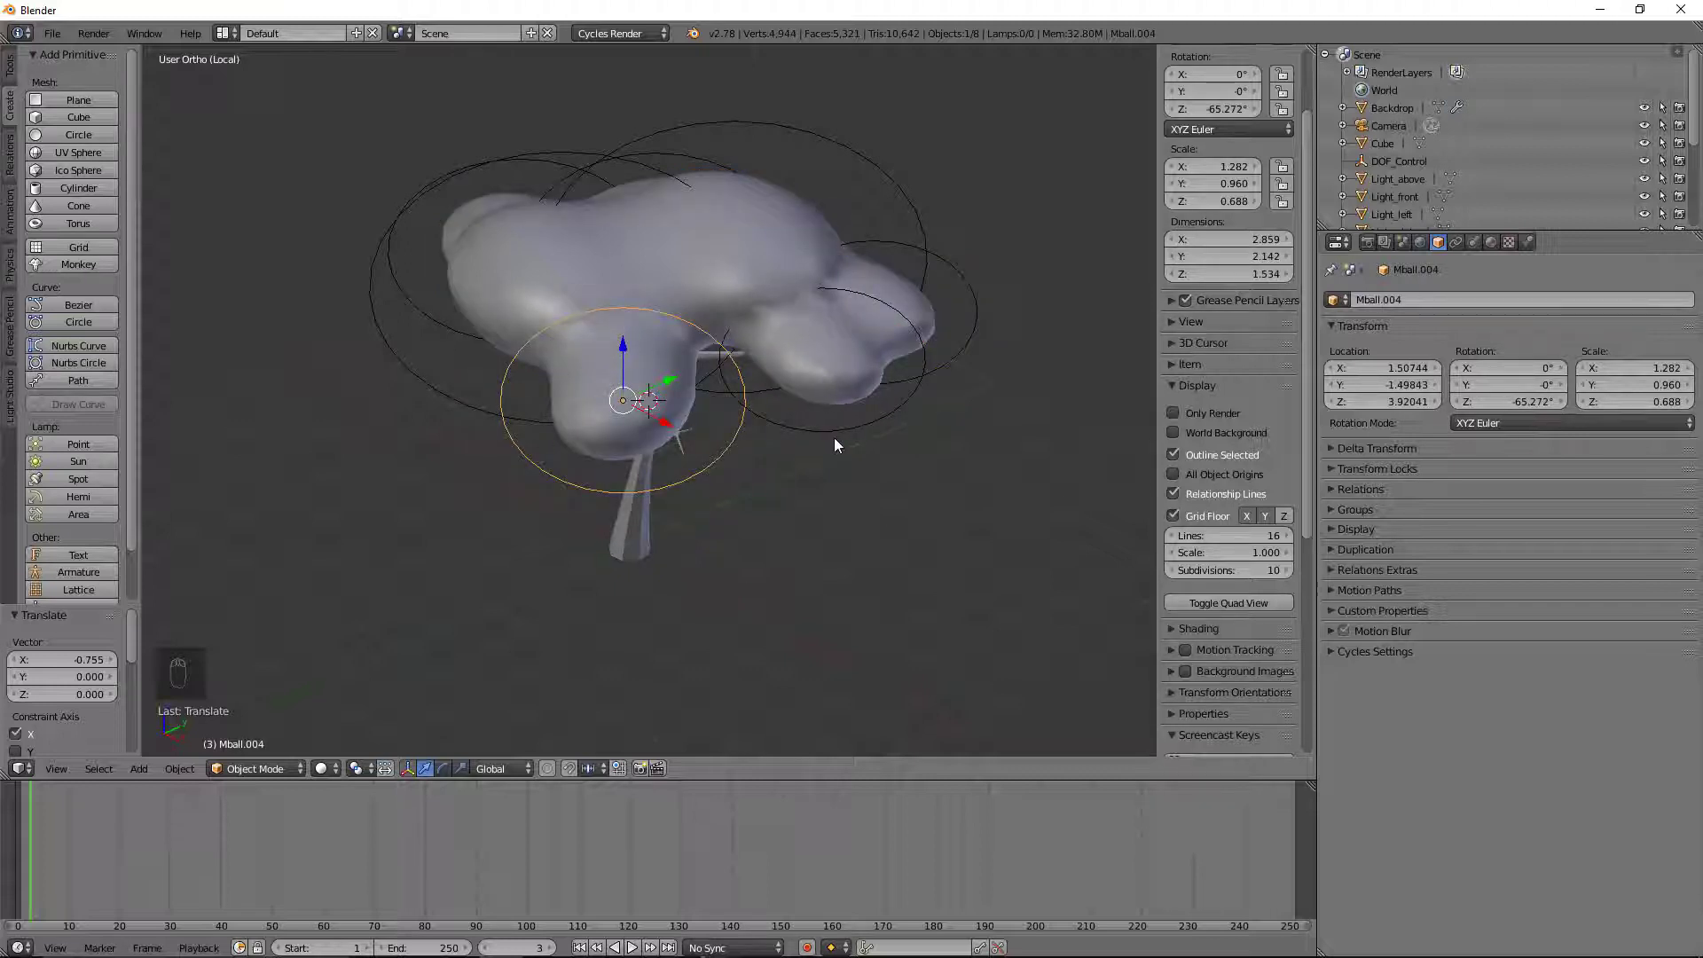
{"action": "right_click", "coordinate": [836, 379]}
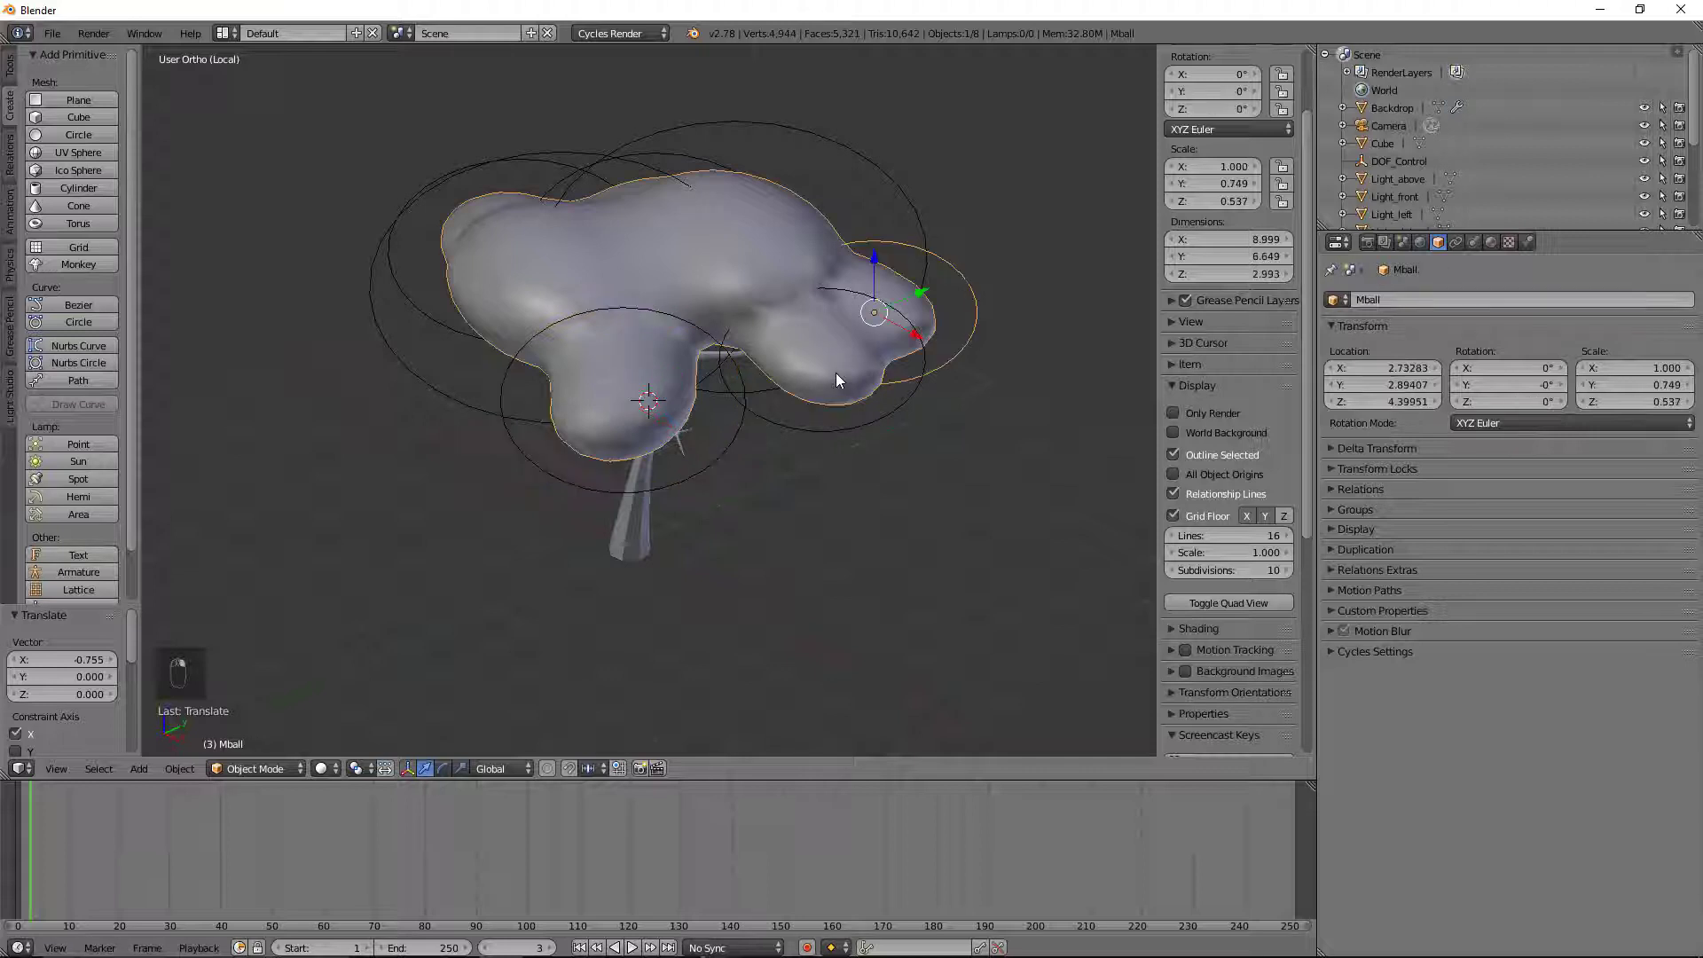
{"action": "right_click", "coordinate": [843, 432]}
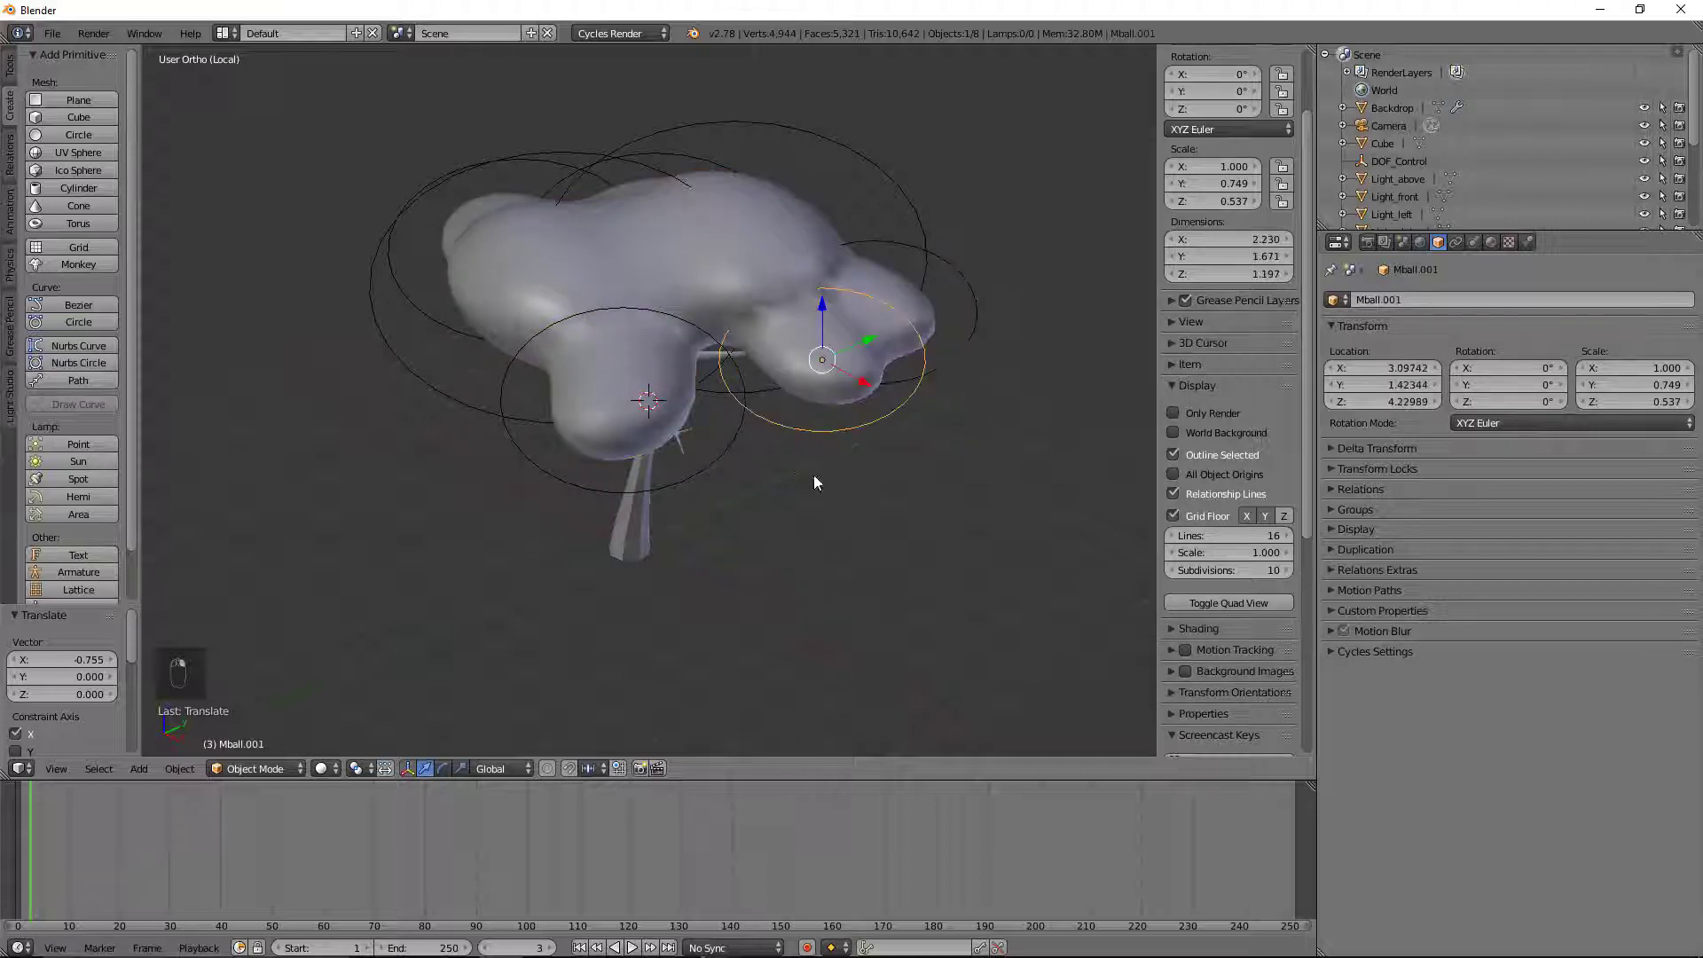
Step: Select the front metaball by its ring and rotate it about Z to about 41.8°
{"action": "right_click", "coordinate": [555, 488]}
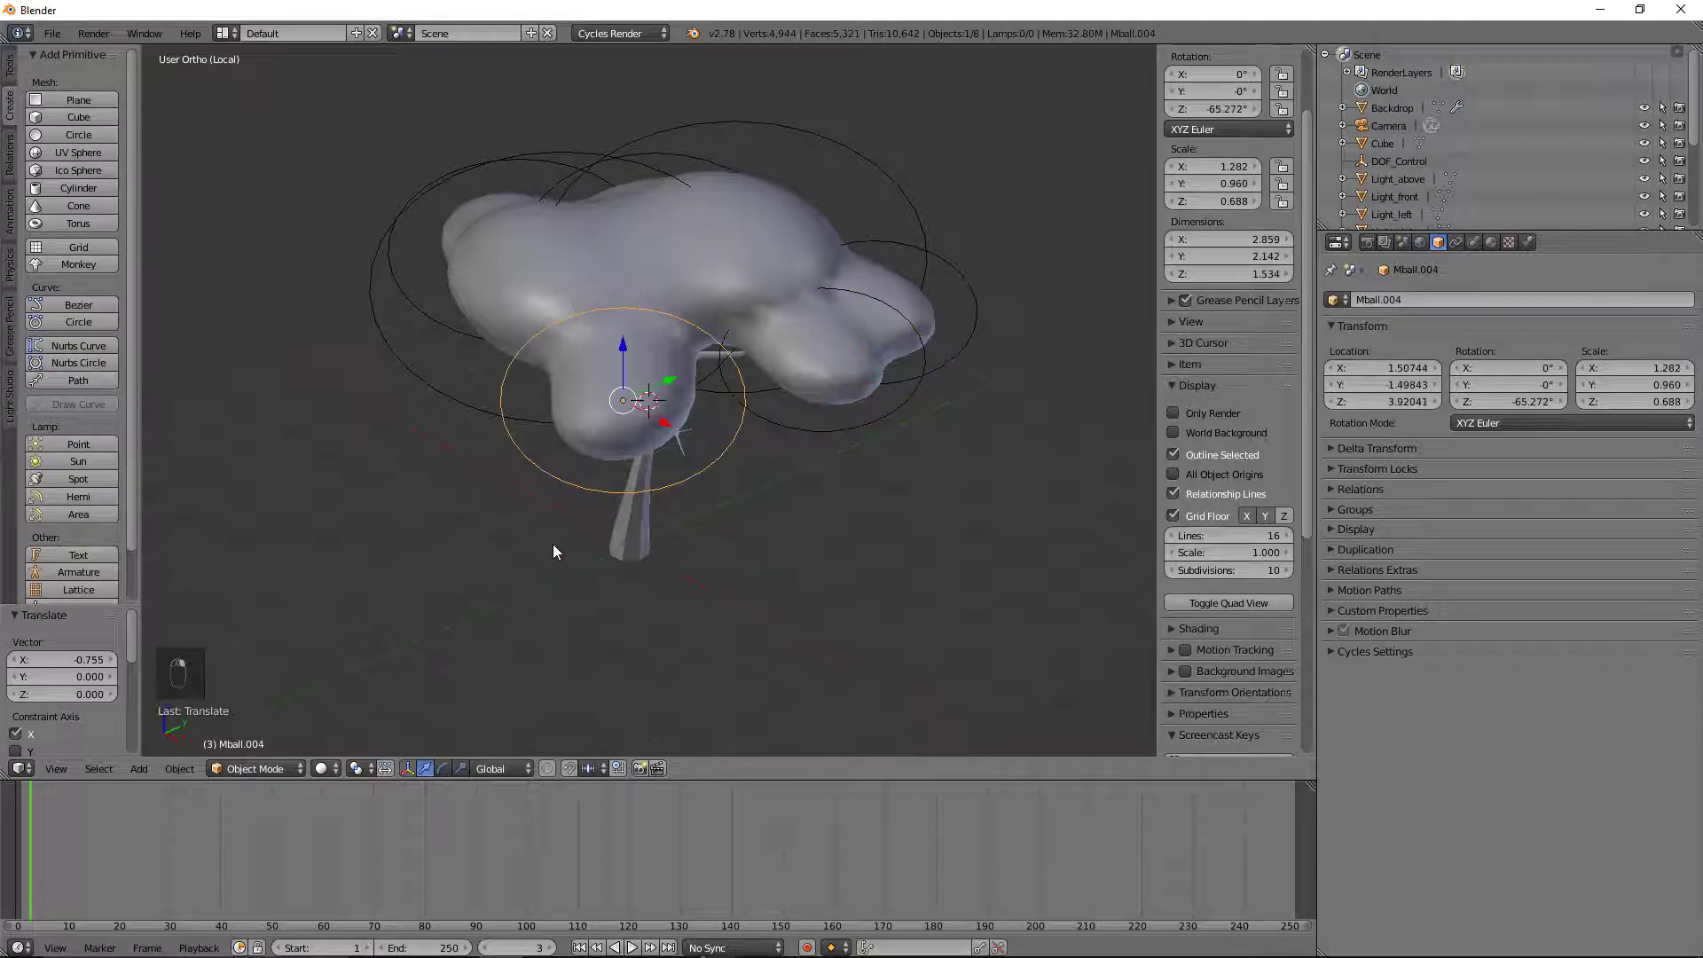
{"action": "middle_click_drag", "start_coordinate": [552, 545], "coordinate": [342, 749]}
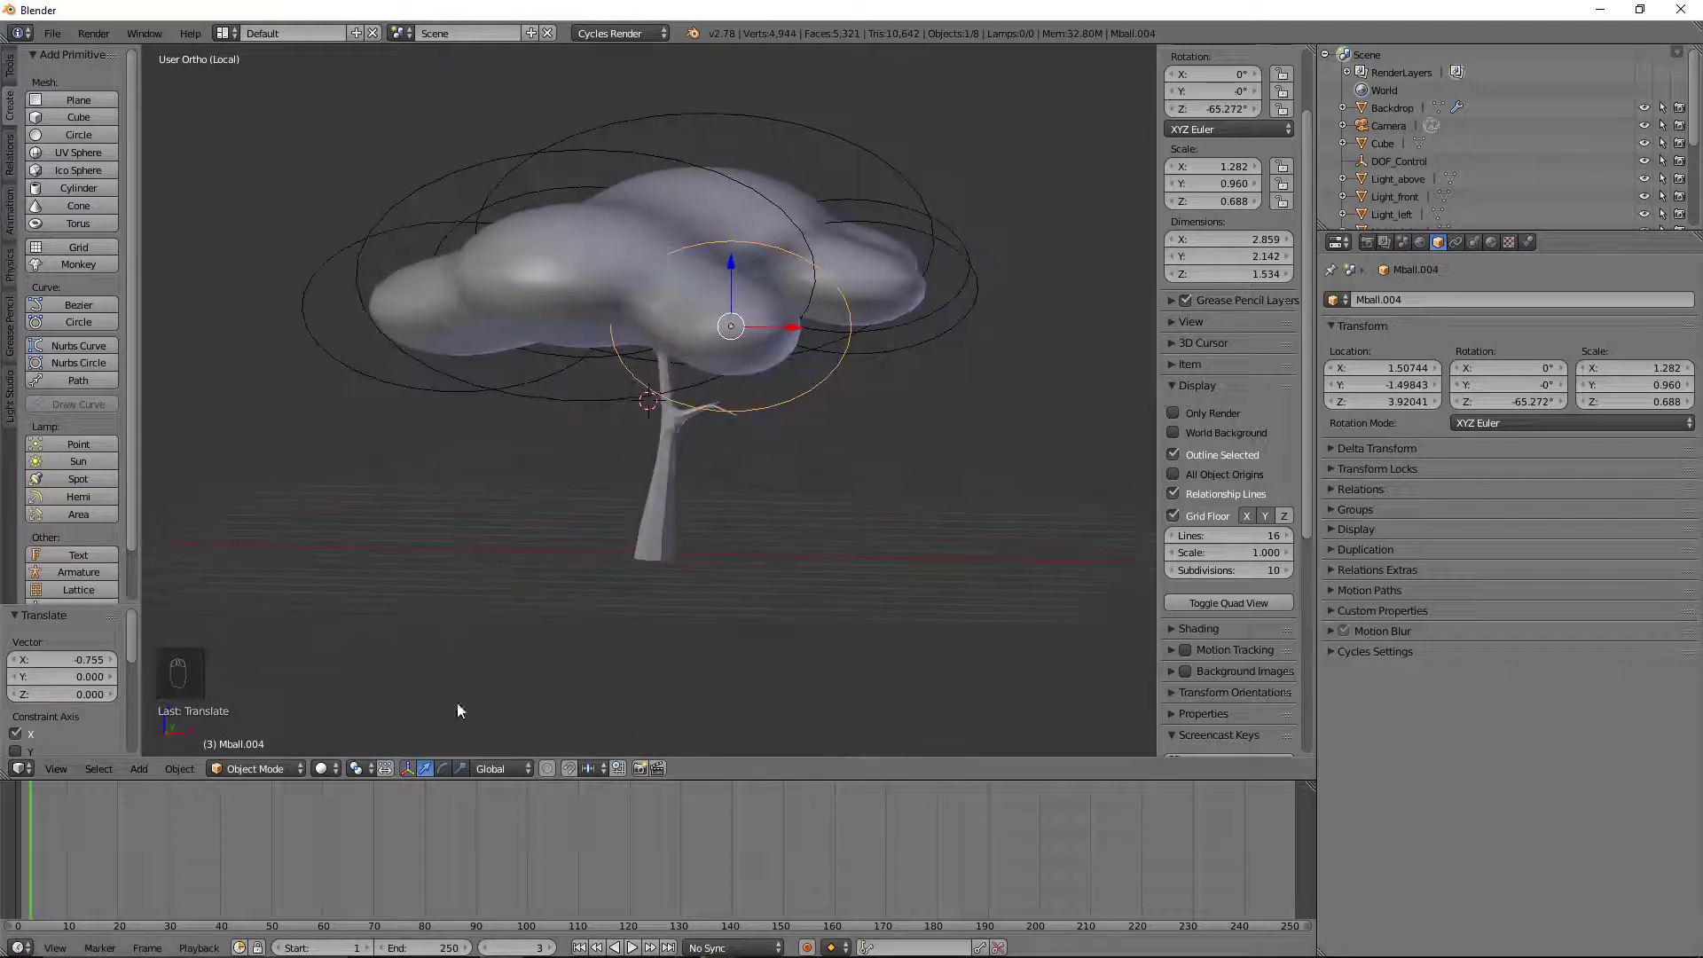
{"action": "middle_click_drag", "start_coordinate": [733, 367], "coordinate": [679, 387]}
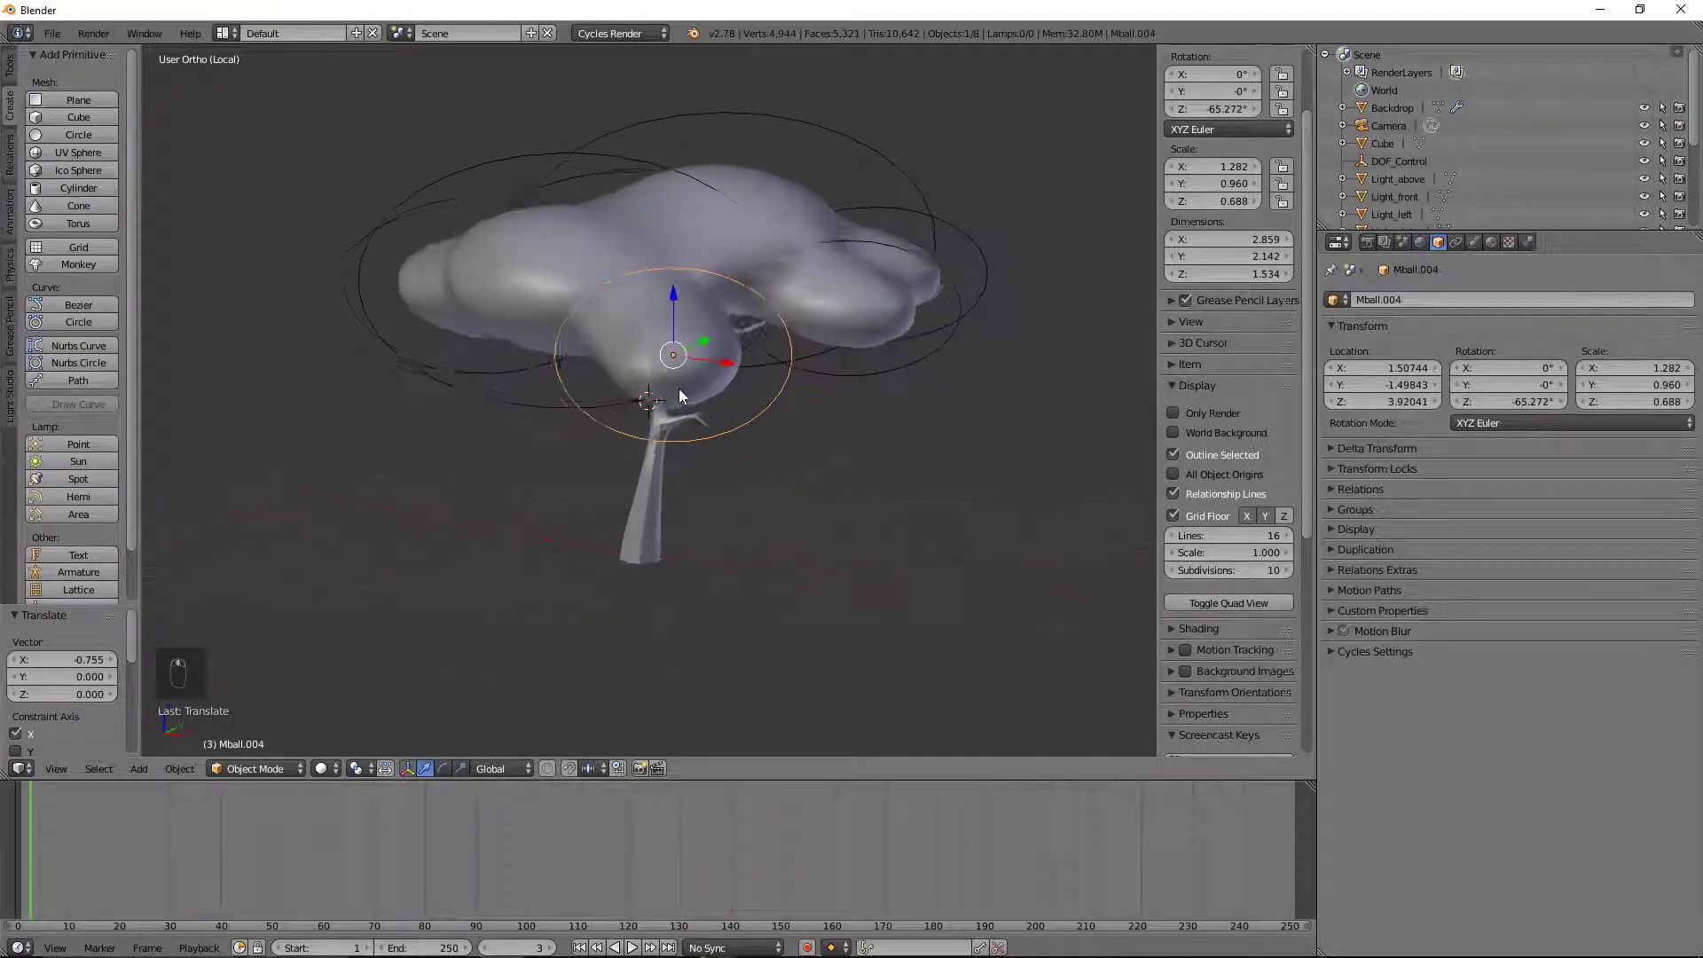
{"action": "key", "text": "r"}
{"action": "key", "text": "z"}
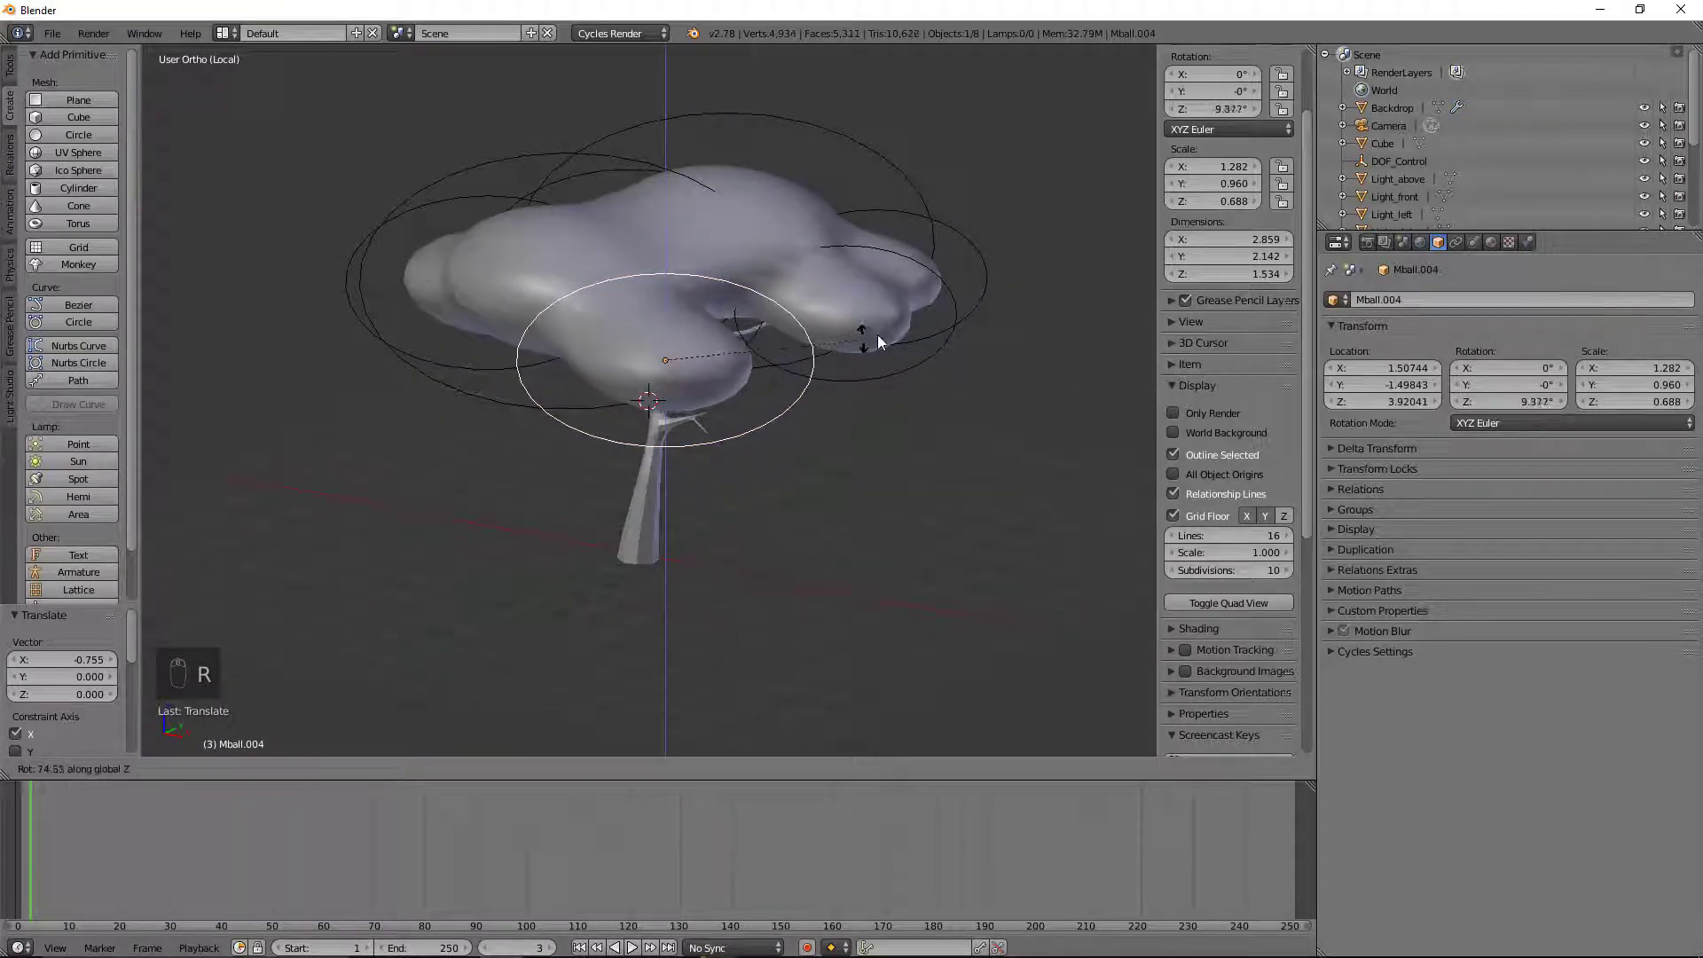
{"action": "left_click", "coordinate": [927, 271]}
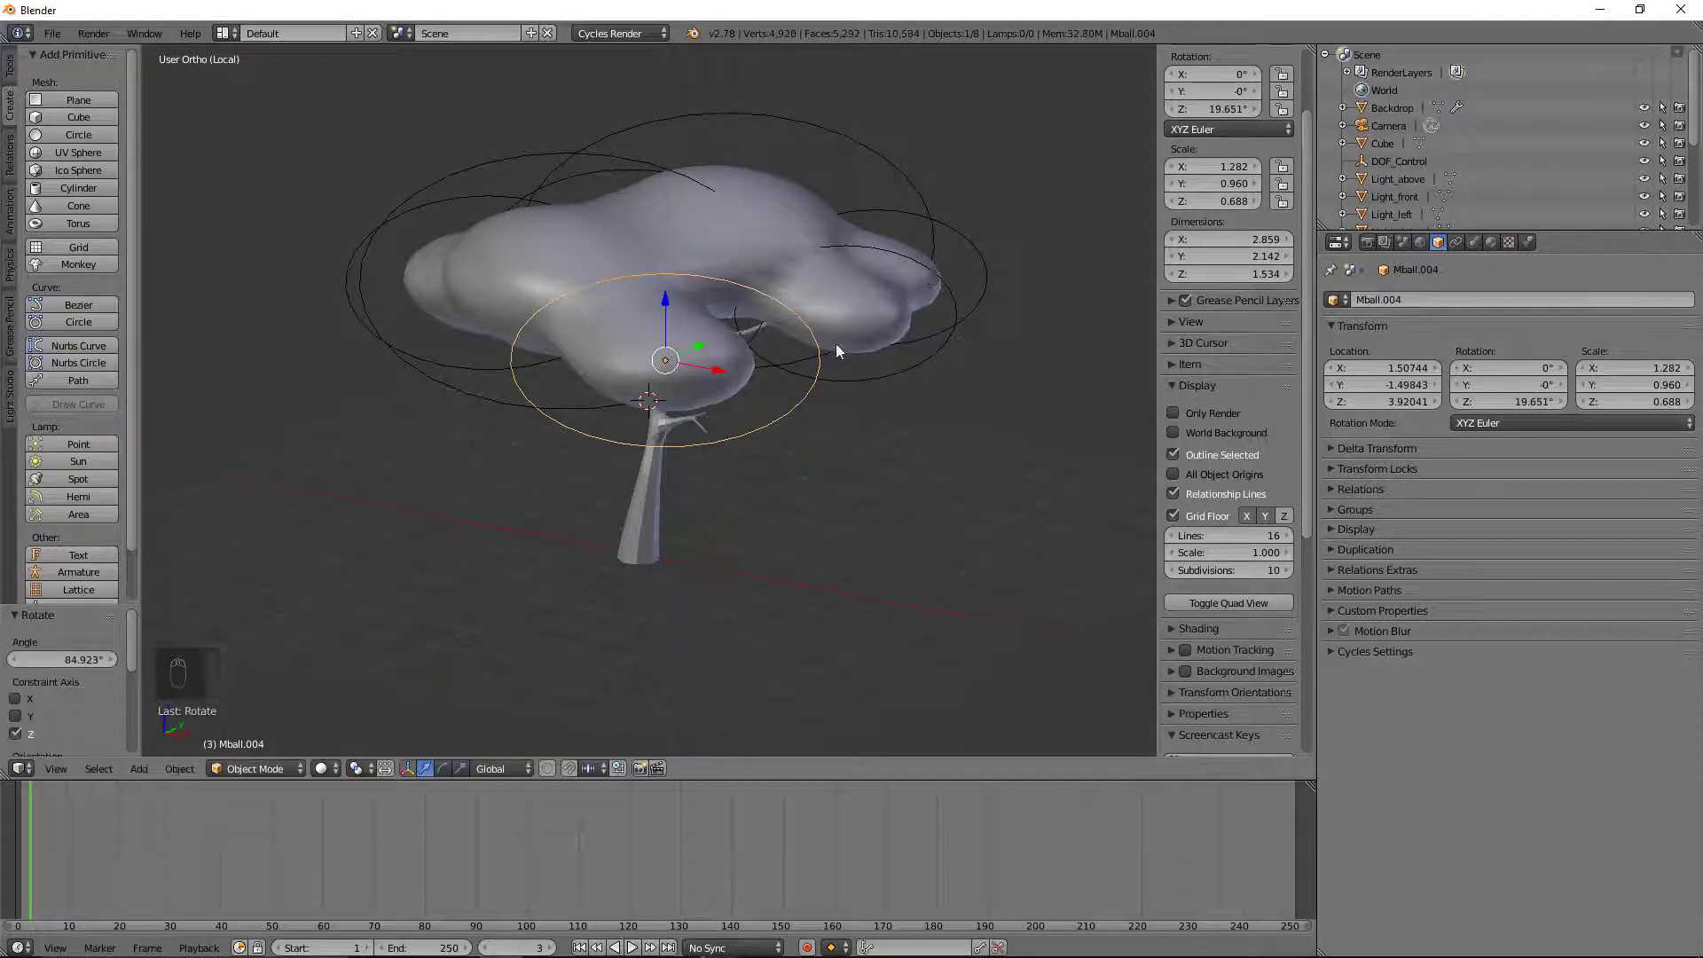
{"action": "middle_click_drag", "start_coordinate": [835, 344], "coordinate": [783, 531]}
{"action": "key", "text": "r"}
{"action": "key", "text": "z"}
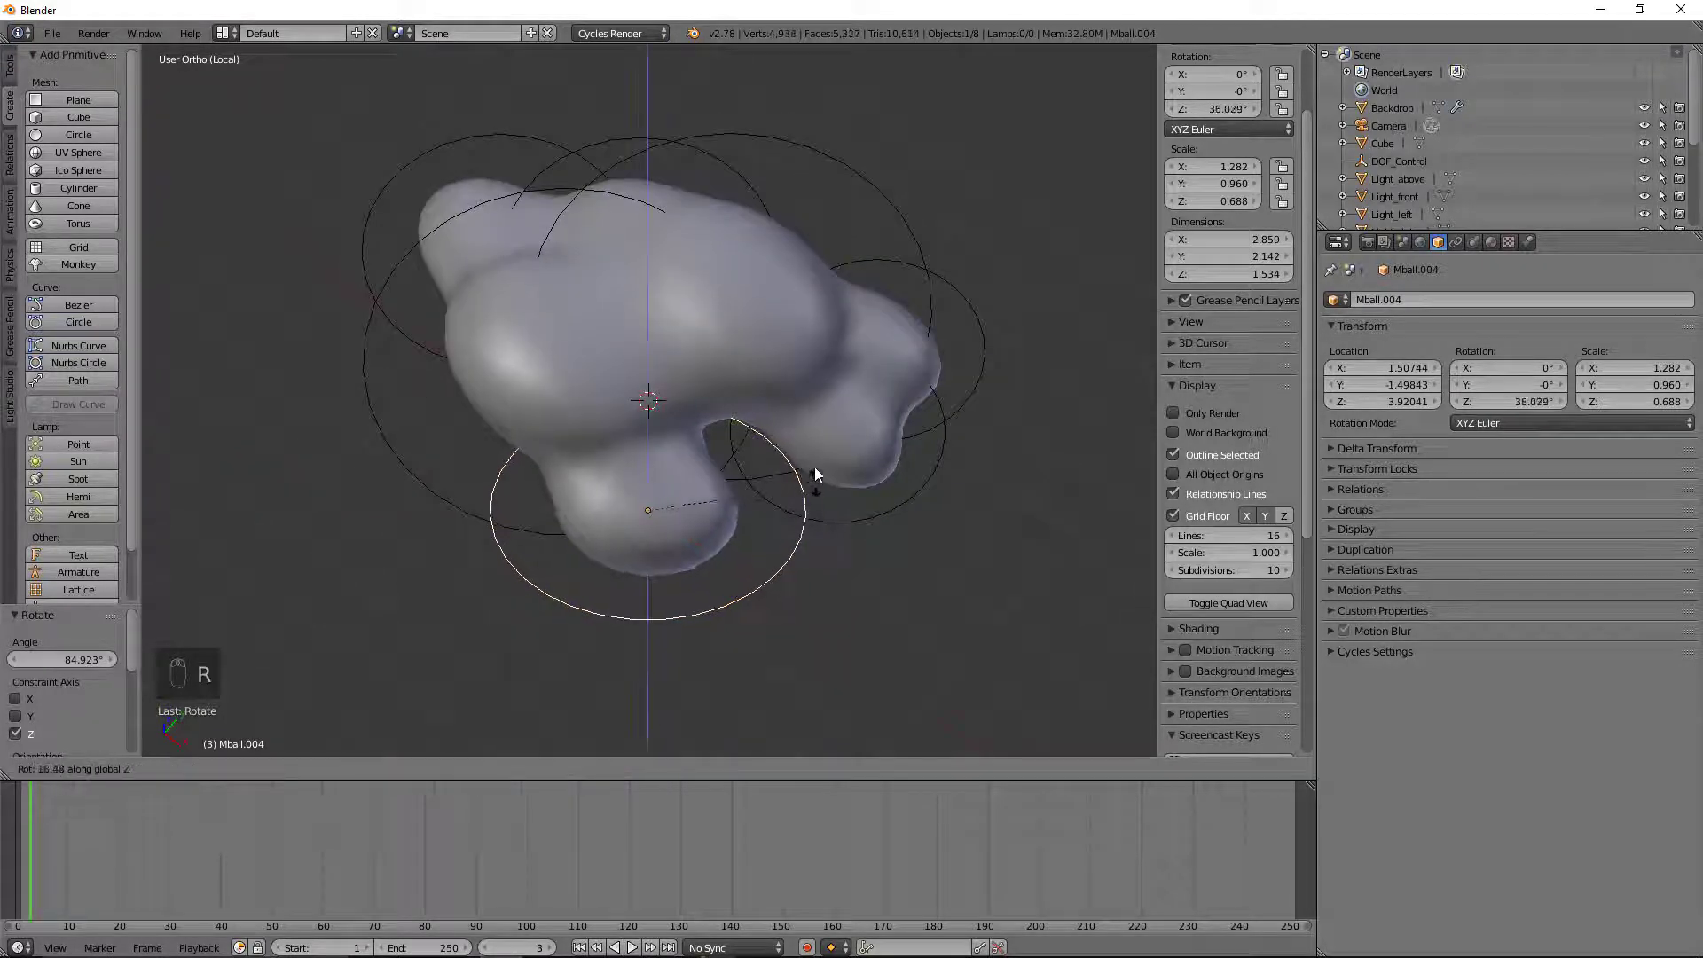
{"action": "left_click", "coordinate": [843, 461]}
Step: Enlarge the front metaball uniformly by about 1.17 and move it about 0.19 along Y into the crown
{"action": "key", "text": "s"}
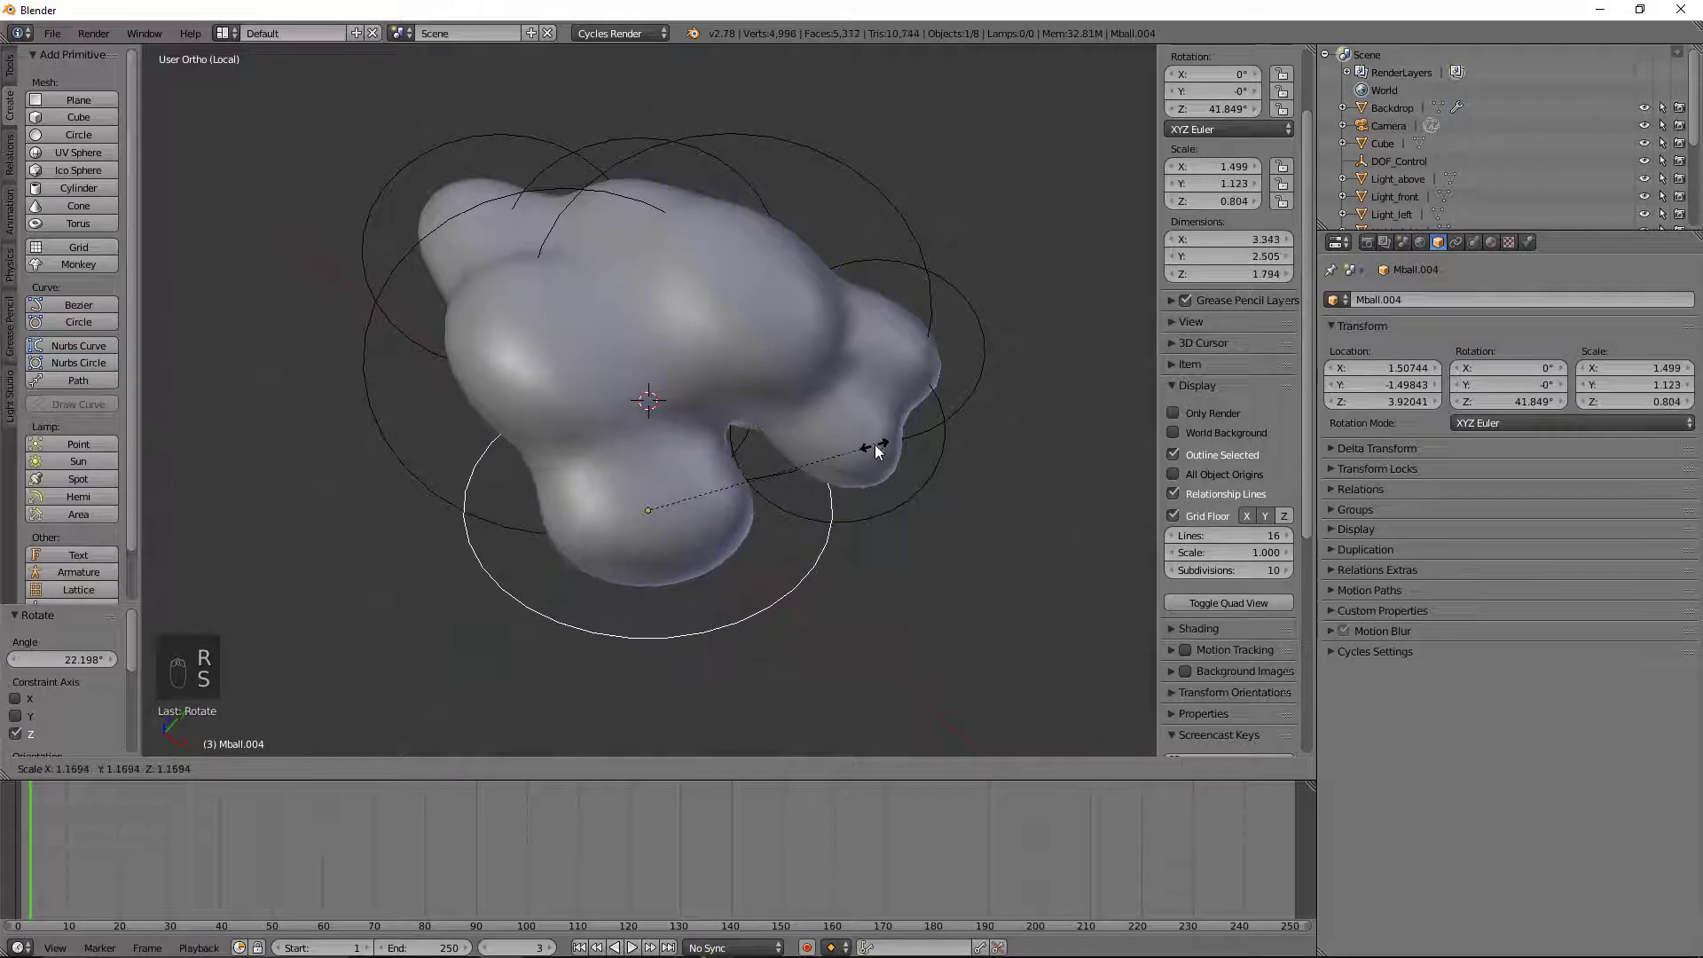
{"action": "left_click", "coordinate": [876, 454]}
{"action": "left_click_drag", "start_coordinate": [689, 467], "coordinate": [695, 464]}
{"action": "middle_click_drag", "start_coordinate": [696, 464], "coordinate": [695, 513]}
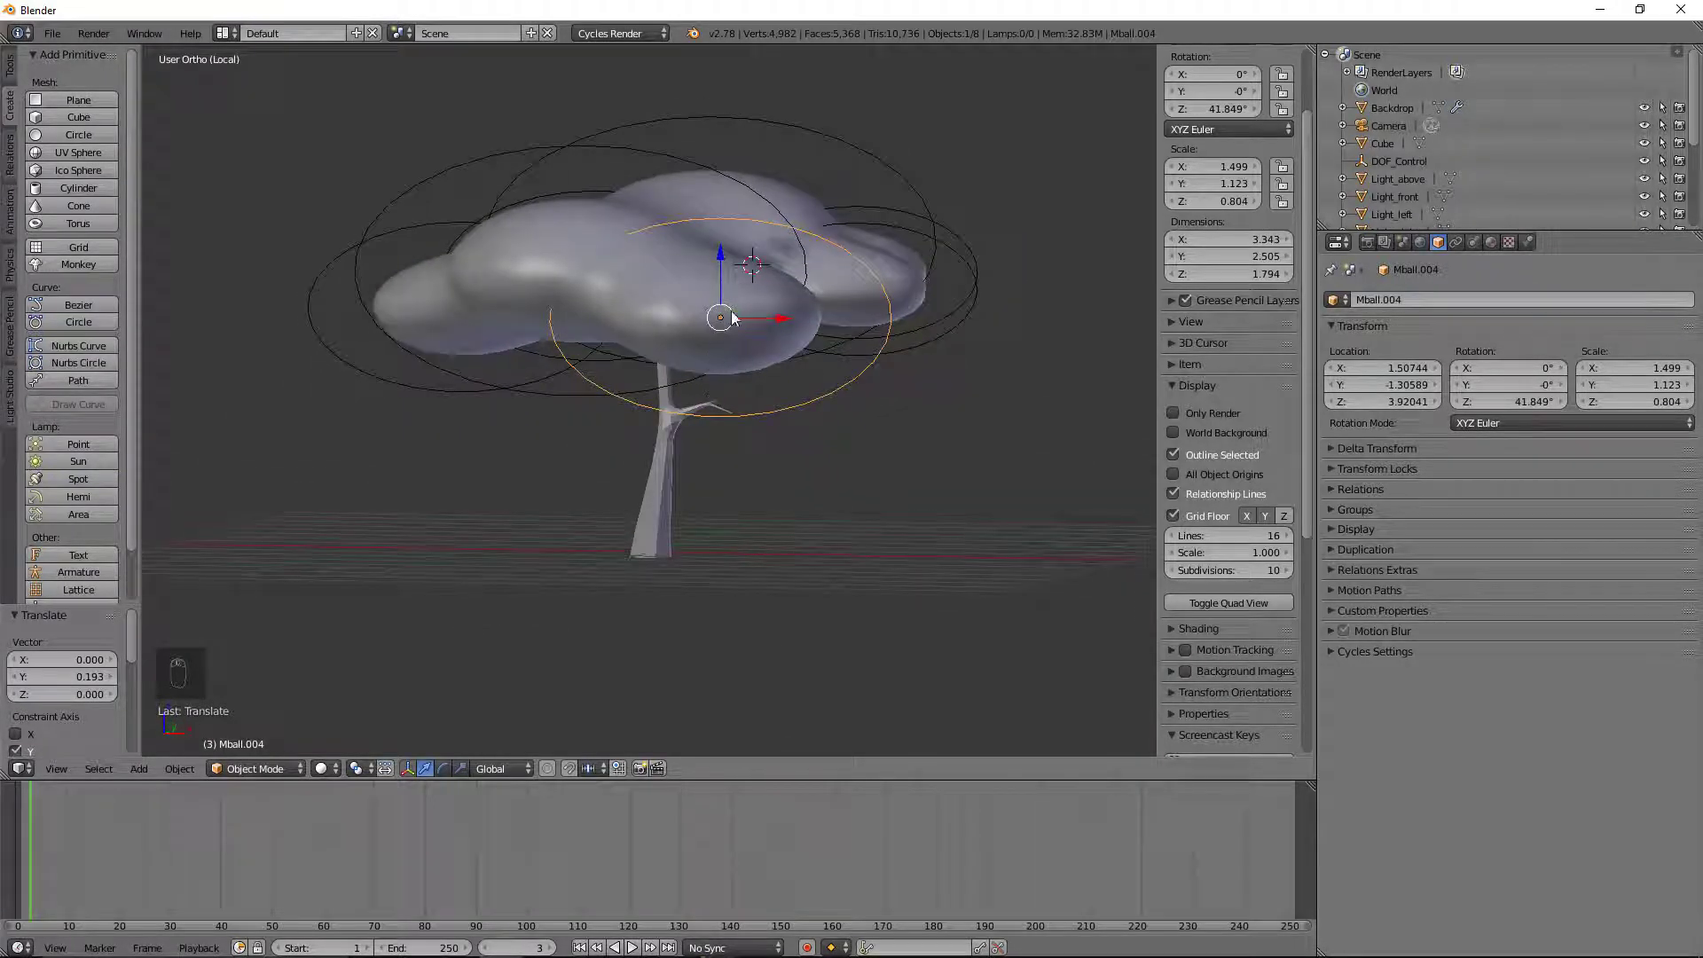
Step: Flatten the front metaball along Z by a factor of about 0.78
{"action": "key", "text": "s"}
{"action": "key", "text": "z"}
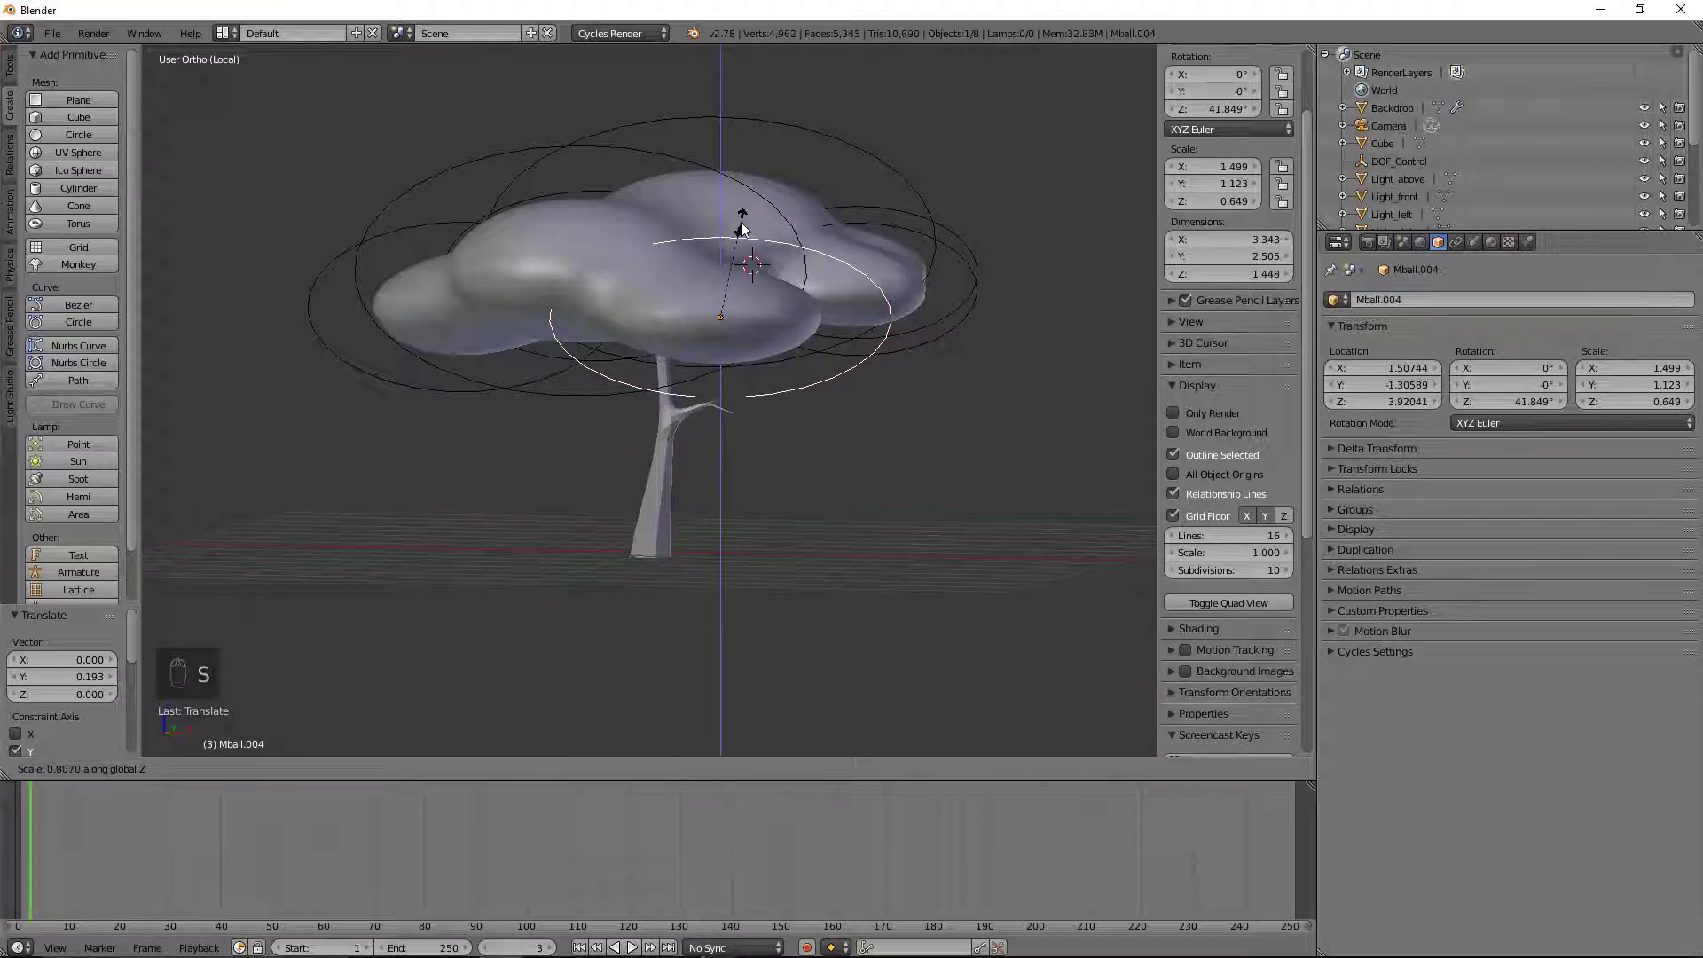
{"action": "left_click", "coordinate": [743, 232]}
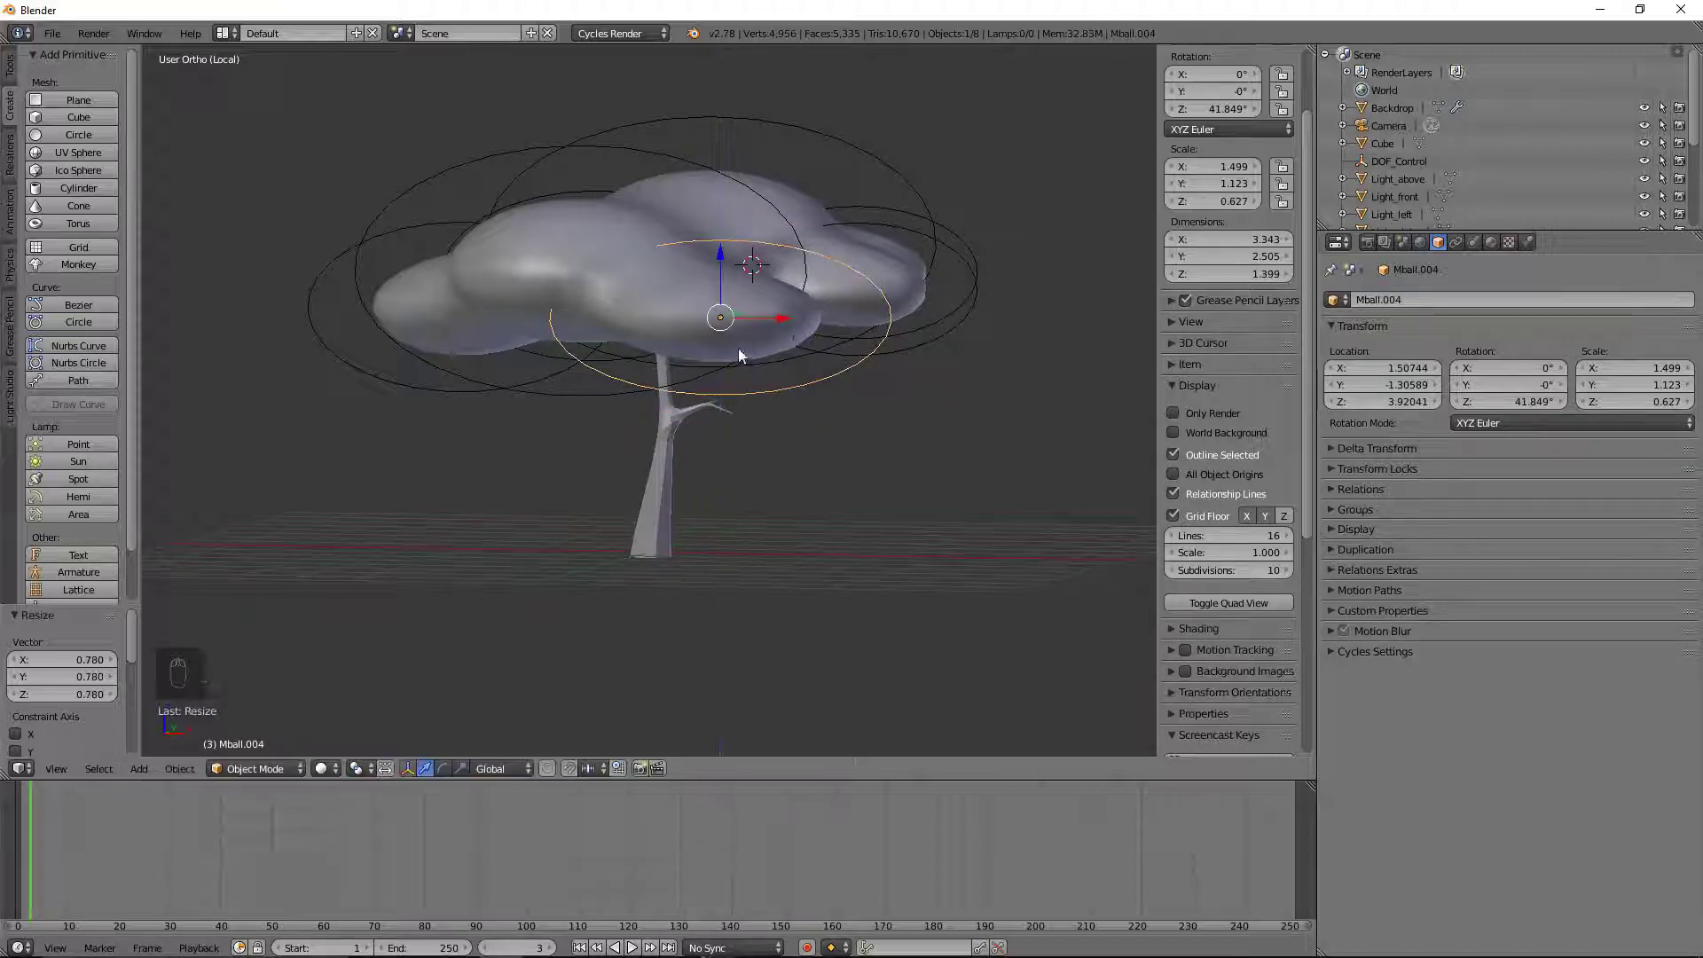
{"action": "key", "text": "shift+s"}
{"action": "key", "text": "Escape"}
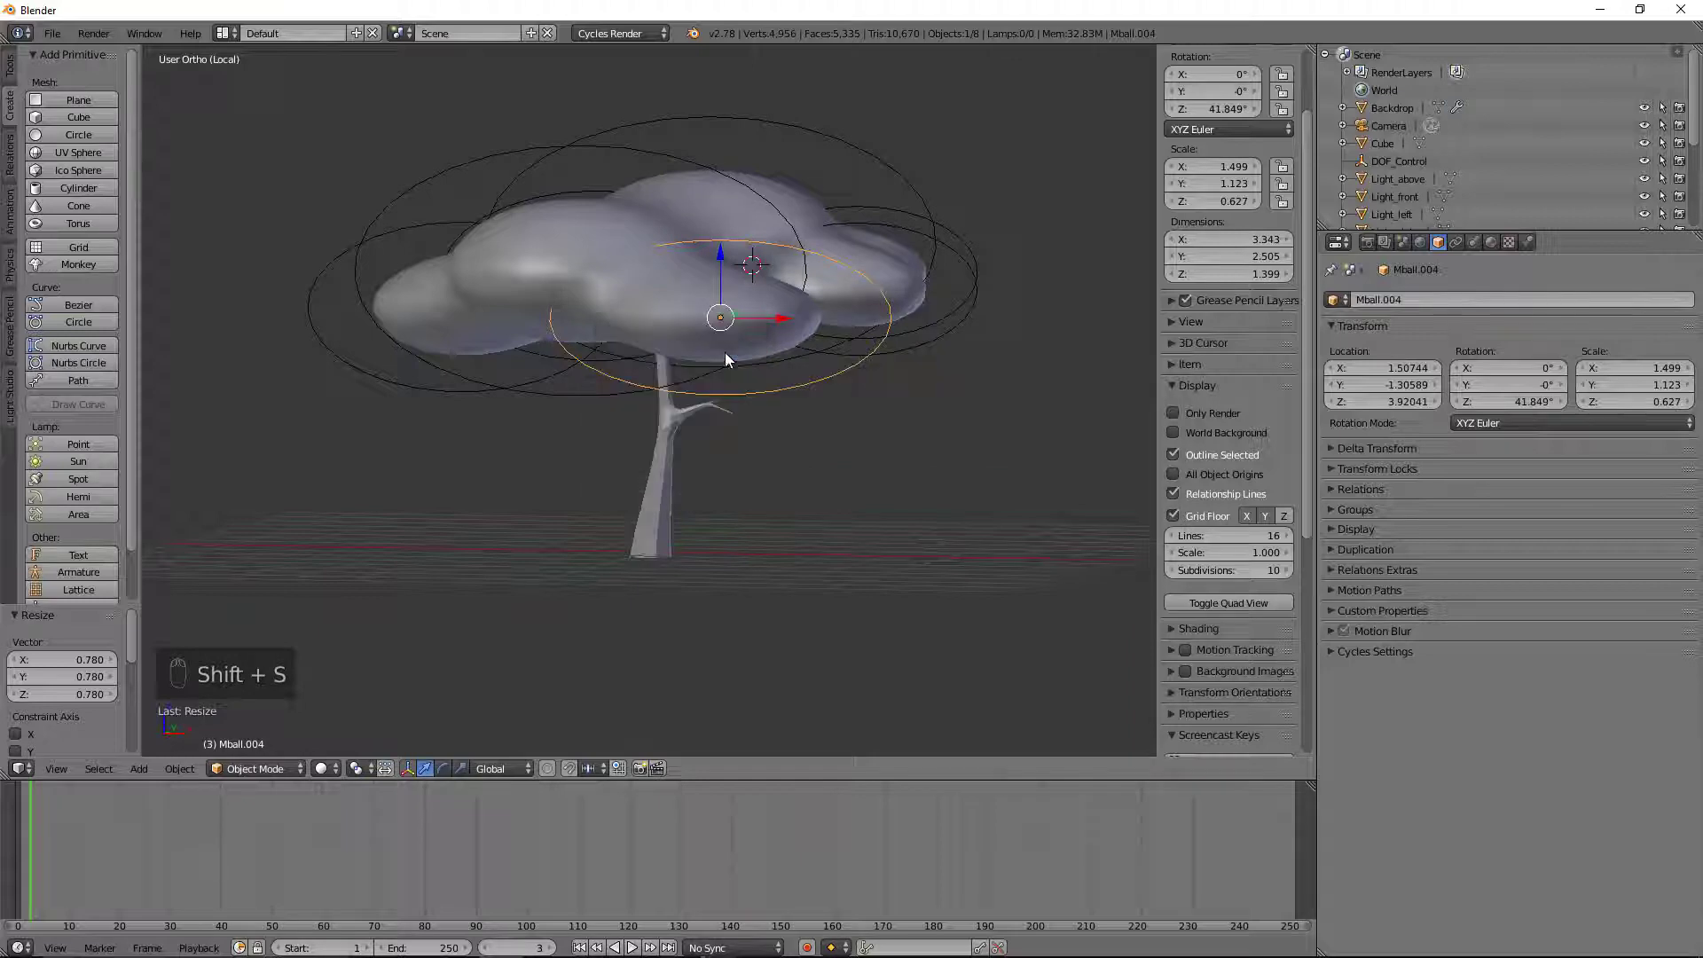
Step: Duplicate the flattened metaball and place the copy below the crown at about X 2.22, Y 1.88, Z 2.16
{"action": "key", "text": "shift+d"}
{"action": "left_click", "coordinate": [767, 465]}
{"action": "middle_click_drag", "start_coordinate": [767, 466], "coordinate": [887, 502]}
{"action": "key", "text": "g"}
{"action": "key", "text": "y"}
{"action": "left_click", "coordinate": [798, 382]}
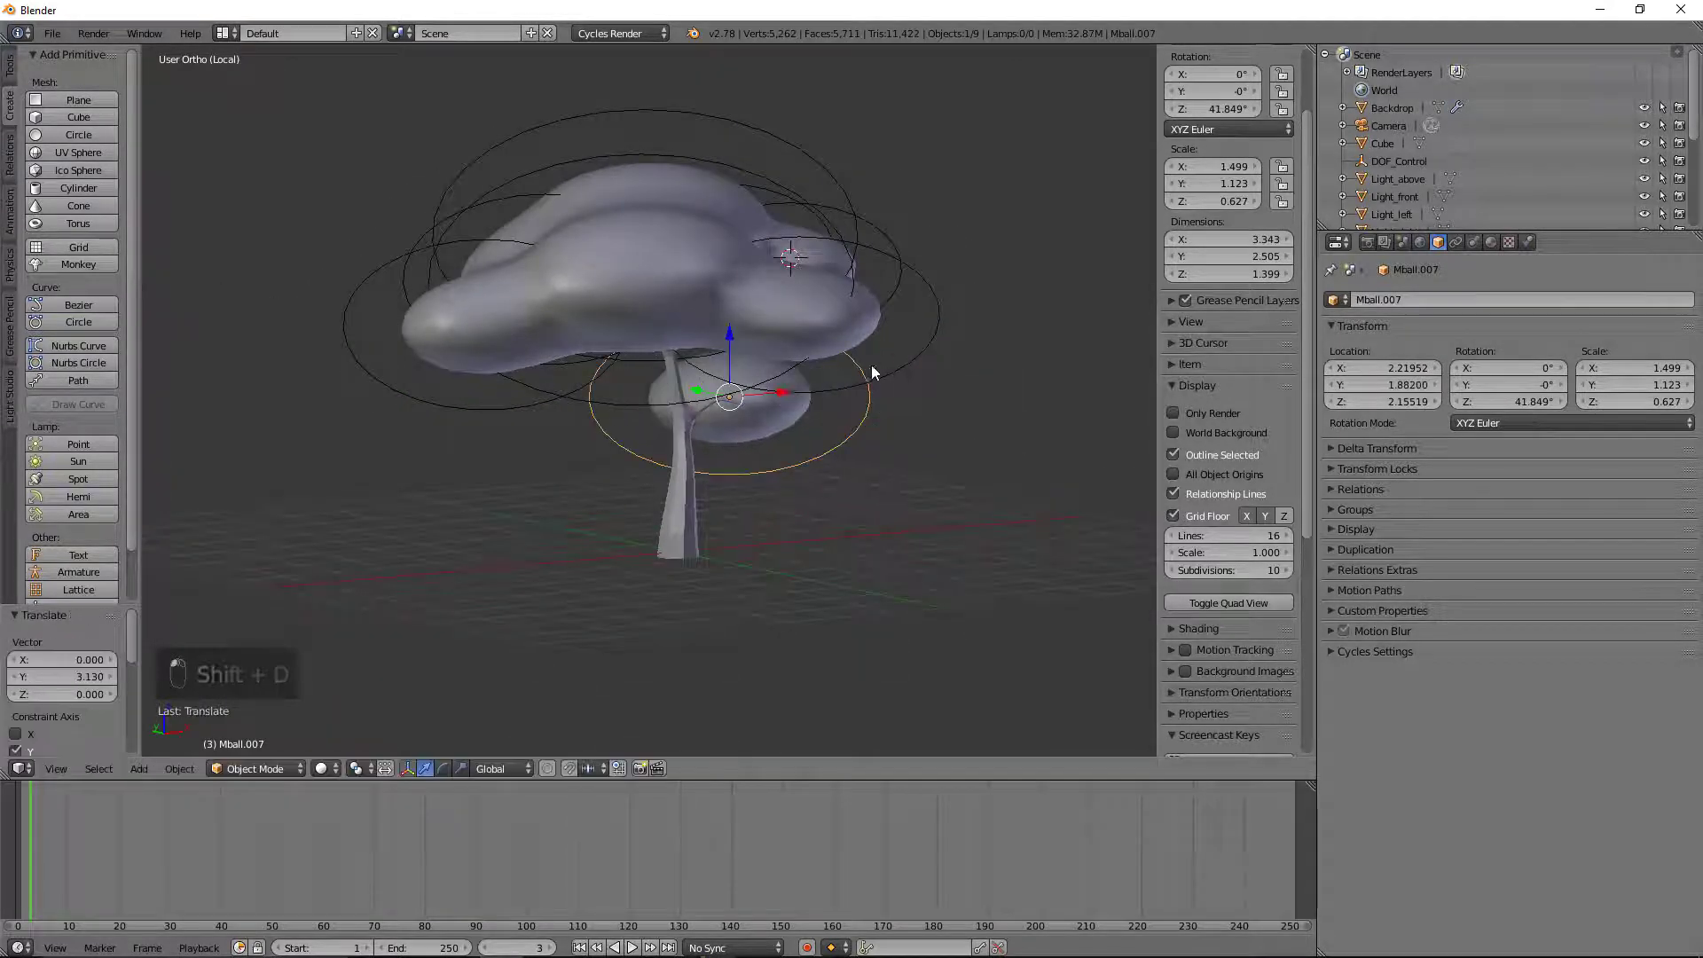
Step: Shrink the low copy uniformly to about 0.77, 0.57, 0.32 and move it along Y to about -0.29
{"action": "key", "text": "s"}
{"action": "left_click", "coordinate": [805, 369]}
{"action": "middle_click_drag", "start_coordinate": [806, 371], "coordinate": [849, 412]}
{"action": "key", "text": "g"}
{"action": "key", "text": "y"}
{"action": "left_click", "coordinate": [747, 407]}
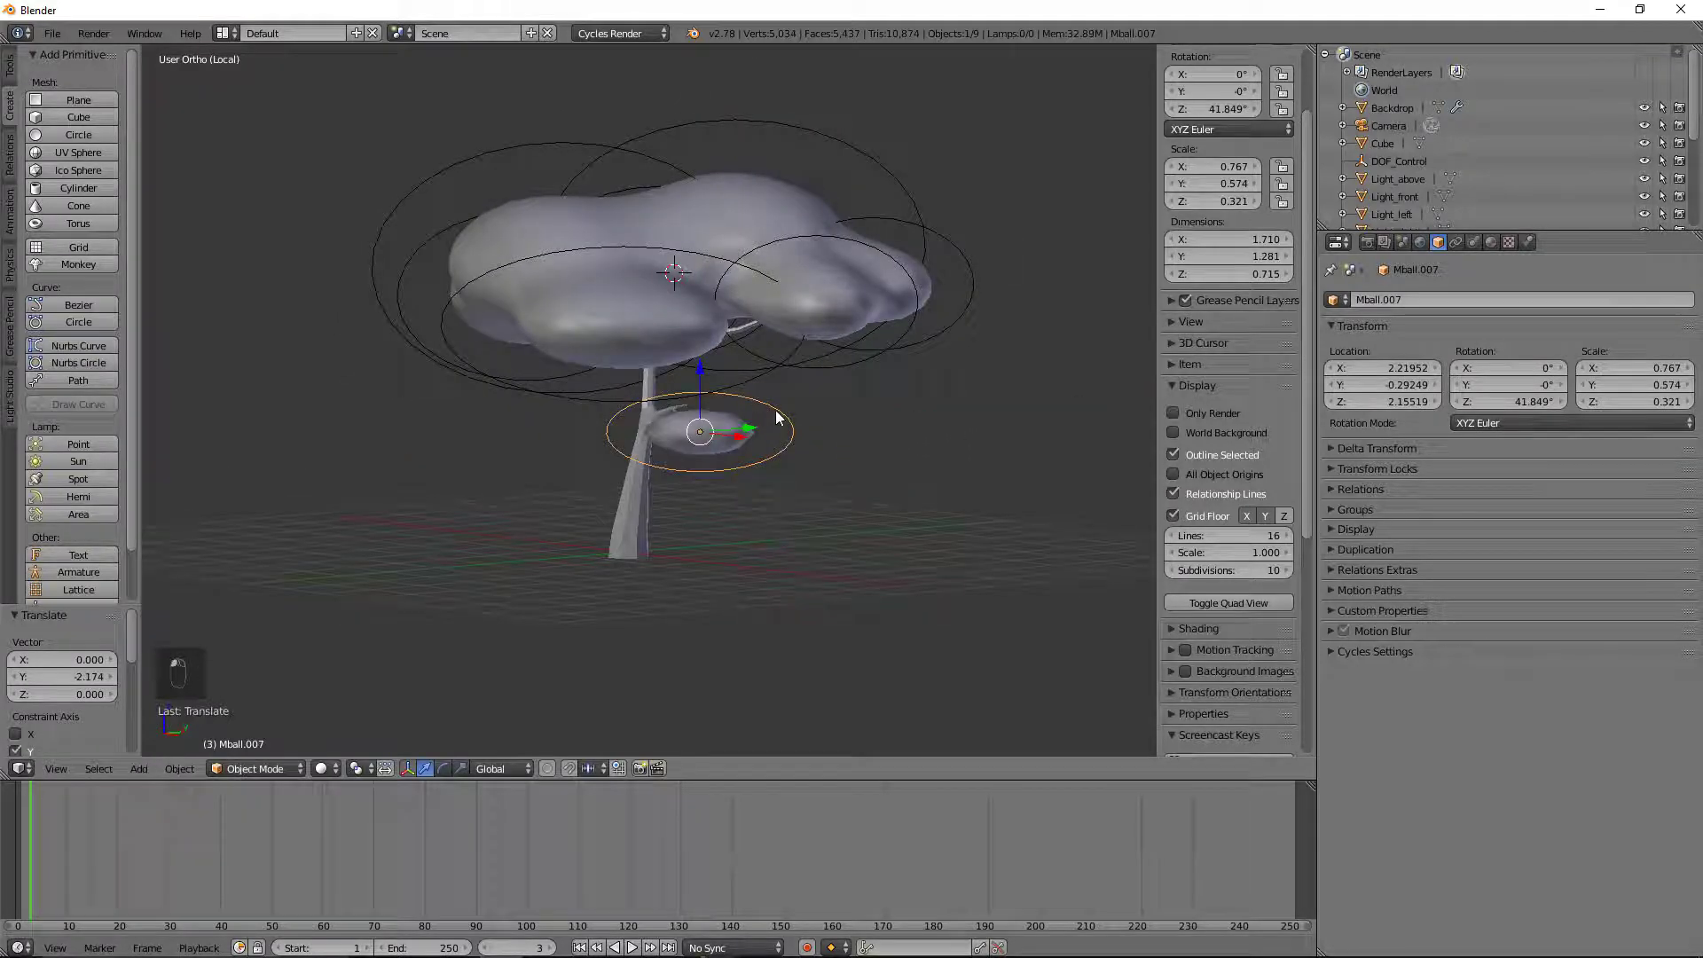
Step: Rotate the small metaball about Z to about -6.9° and shift it to about X 1.73, Z 2.42
{"action": "key", "text": "r"}
{"action": "key", "text": "z"}
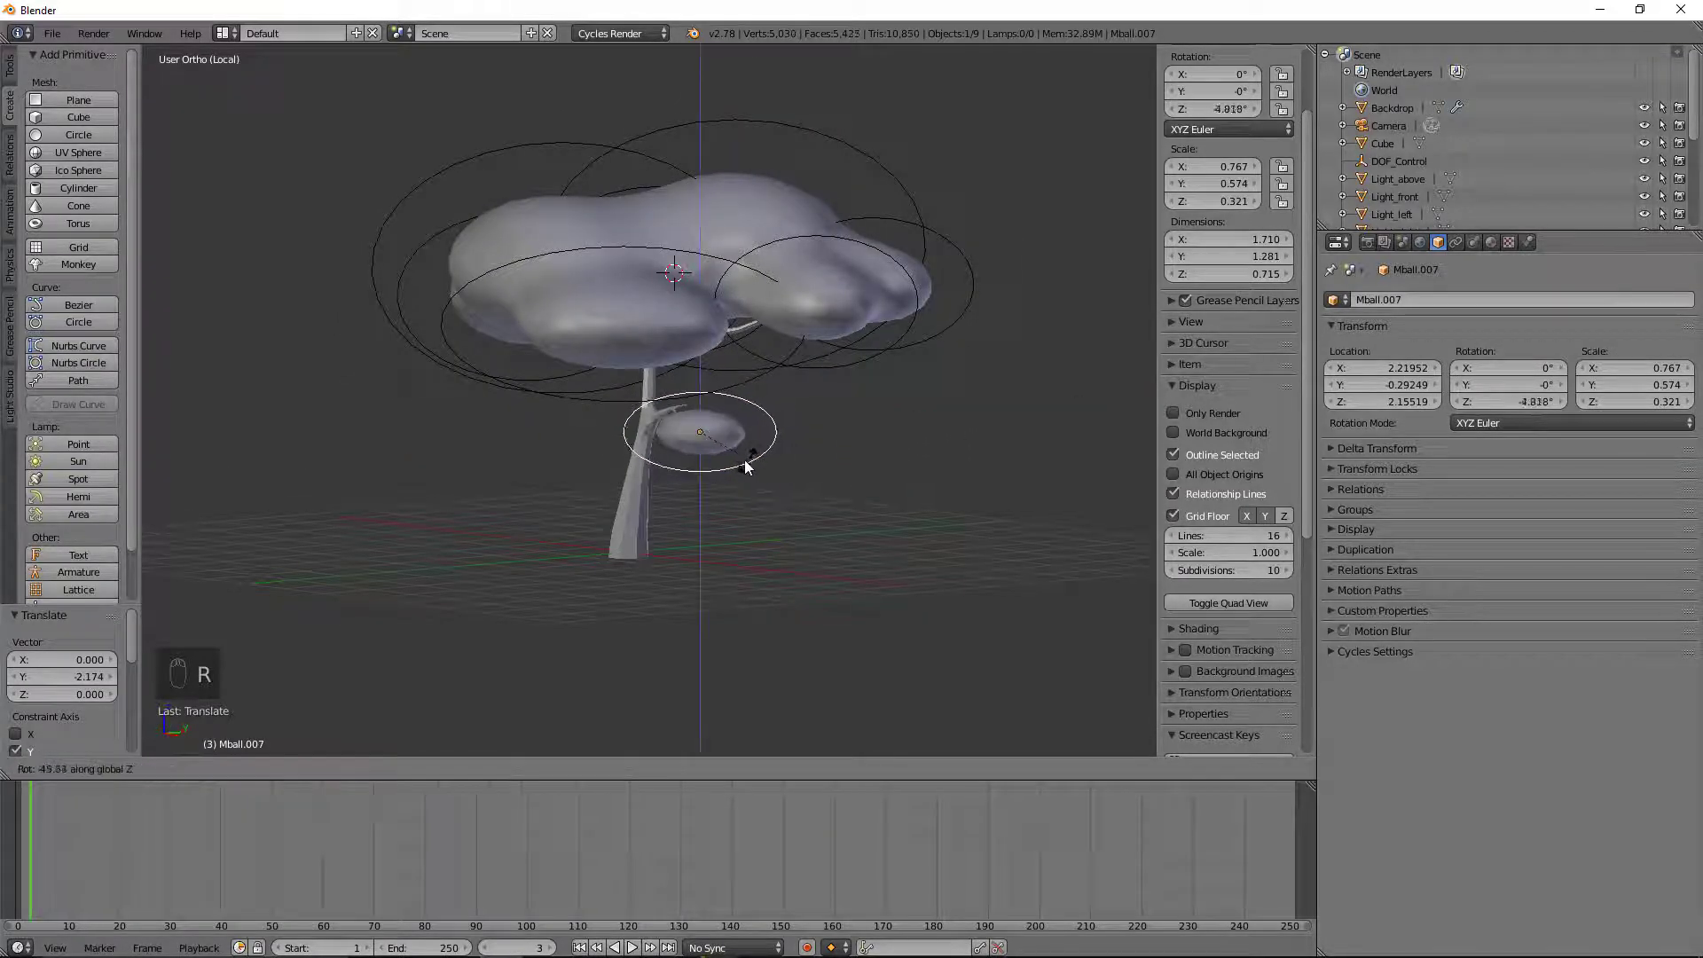
{"action": "left_click", "coordinate": [759, 463]}
{"action": "middle_click_drag", "start_coordinate": [760, 462], "coordinate": [724, 530]}
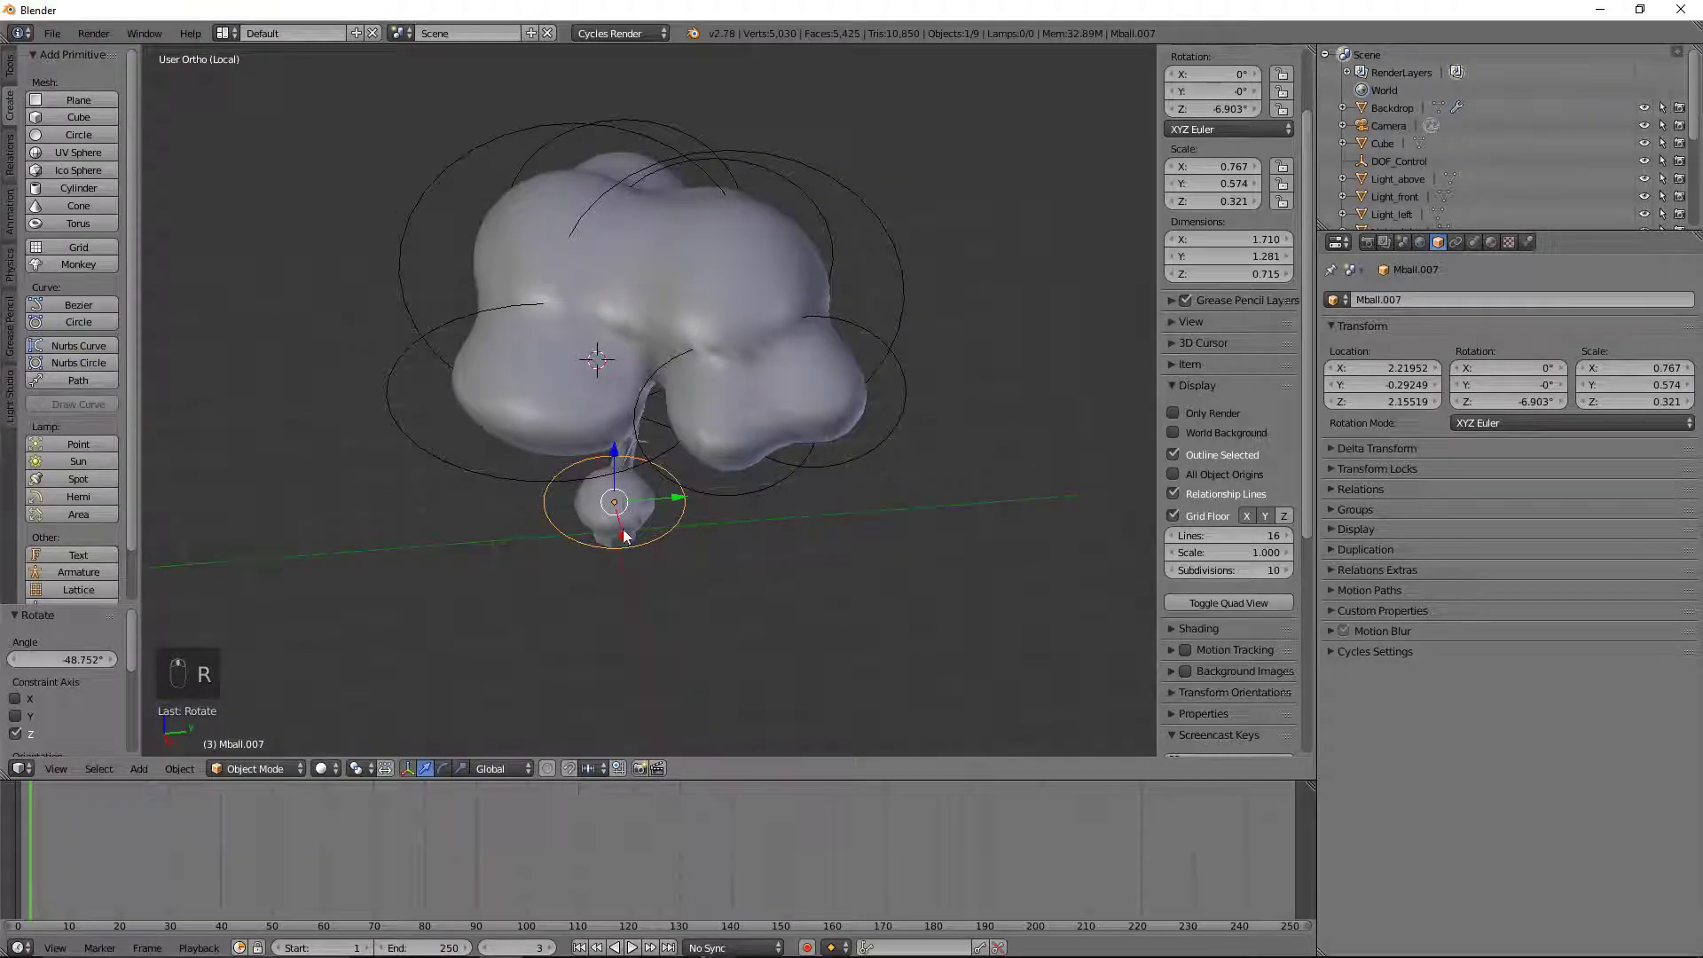
{"action": "left_click_drag", "start_coordinate": [622, 533], "coordinate": [642, 525]}
{"action": "middle_click_drag", "start_coordinate": [645, 527], "coordinate": [817, 451]}
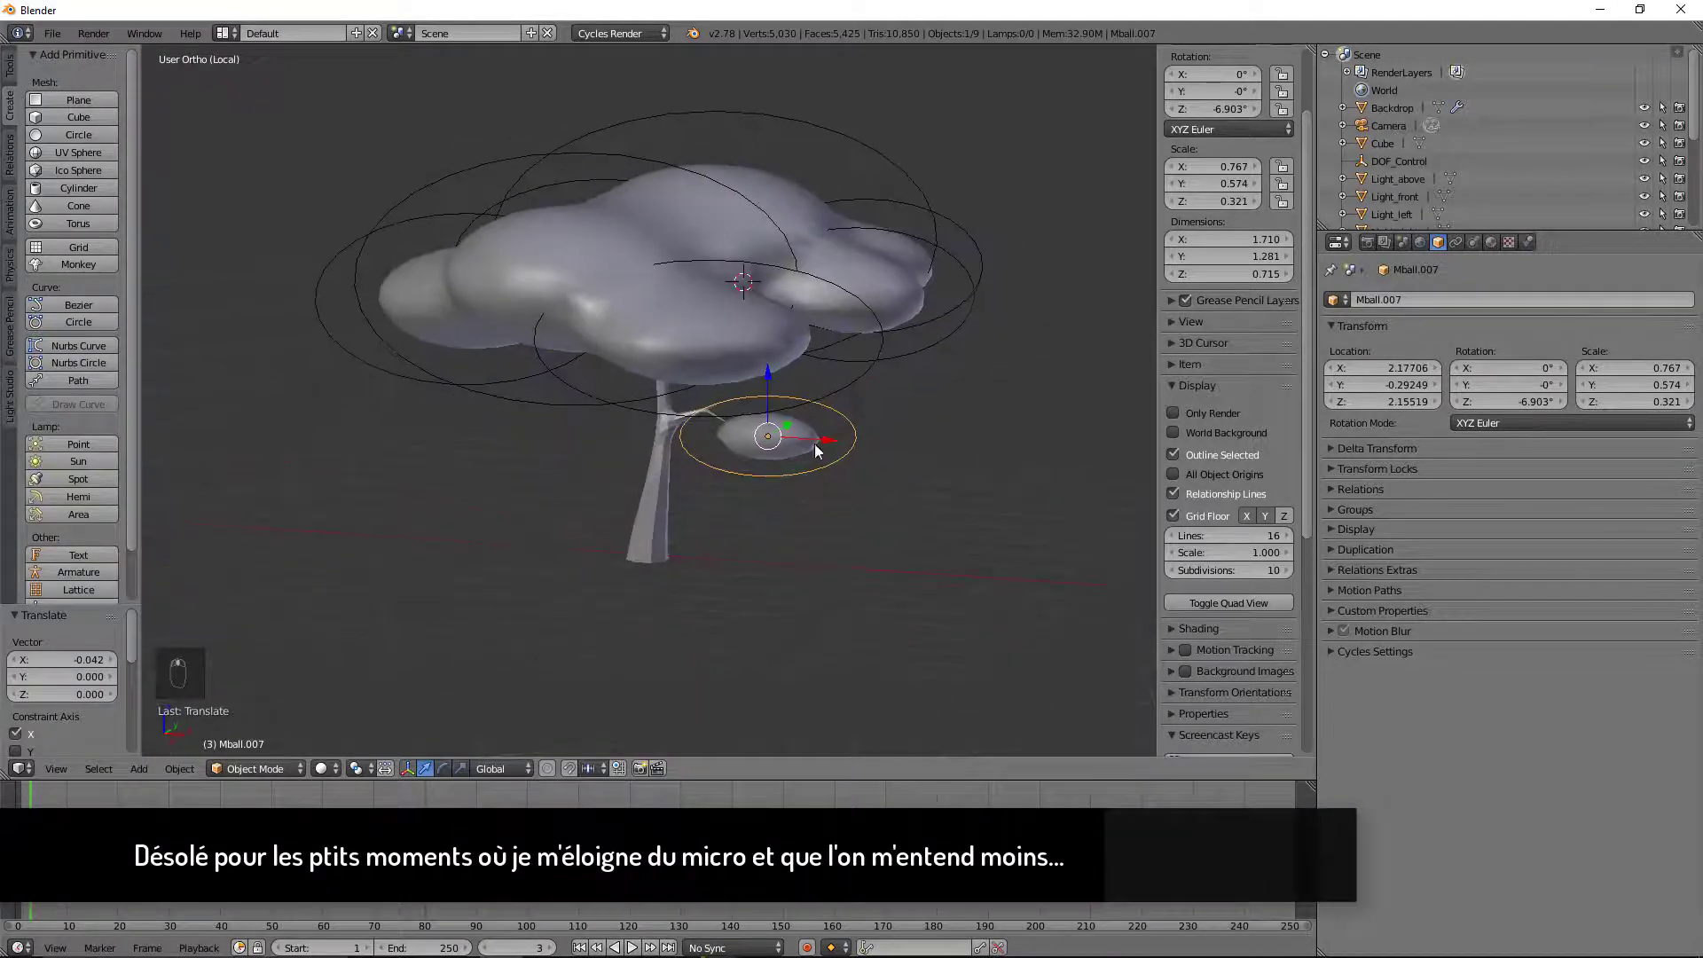
{"action": "left_click_drag", "start_coordinate": [800, 440], "coordinate": [743, 362]}
{"action": "middle_click_drag", "start_coordinate": [735, 518], "coordinate": [595, 470]}
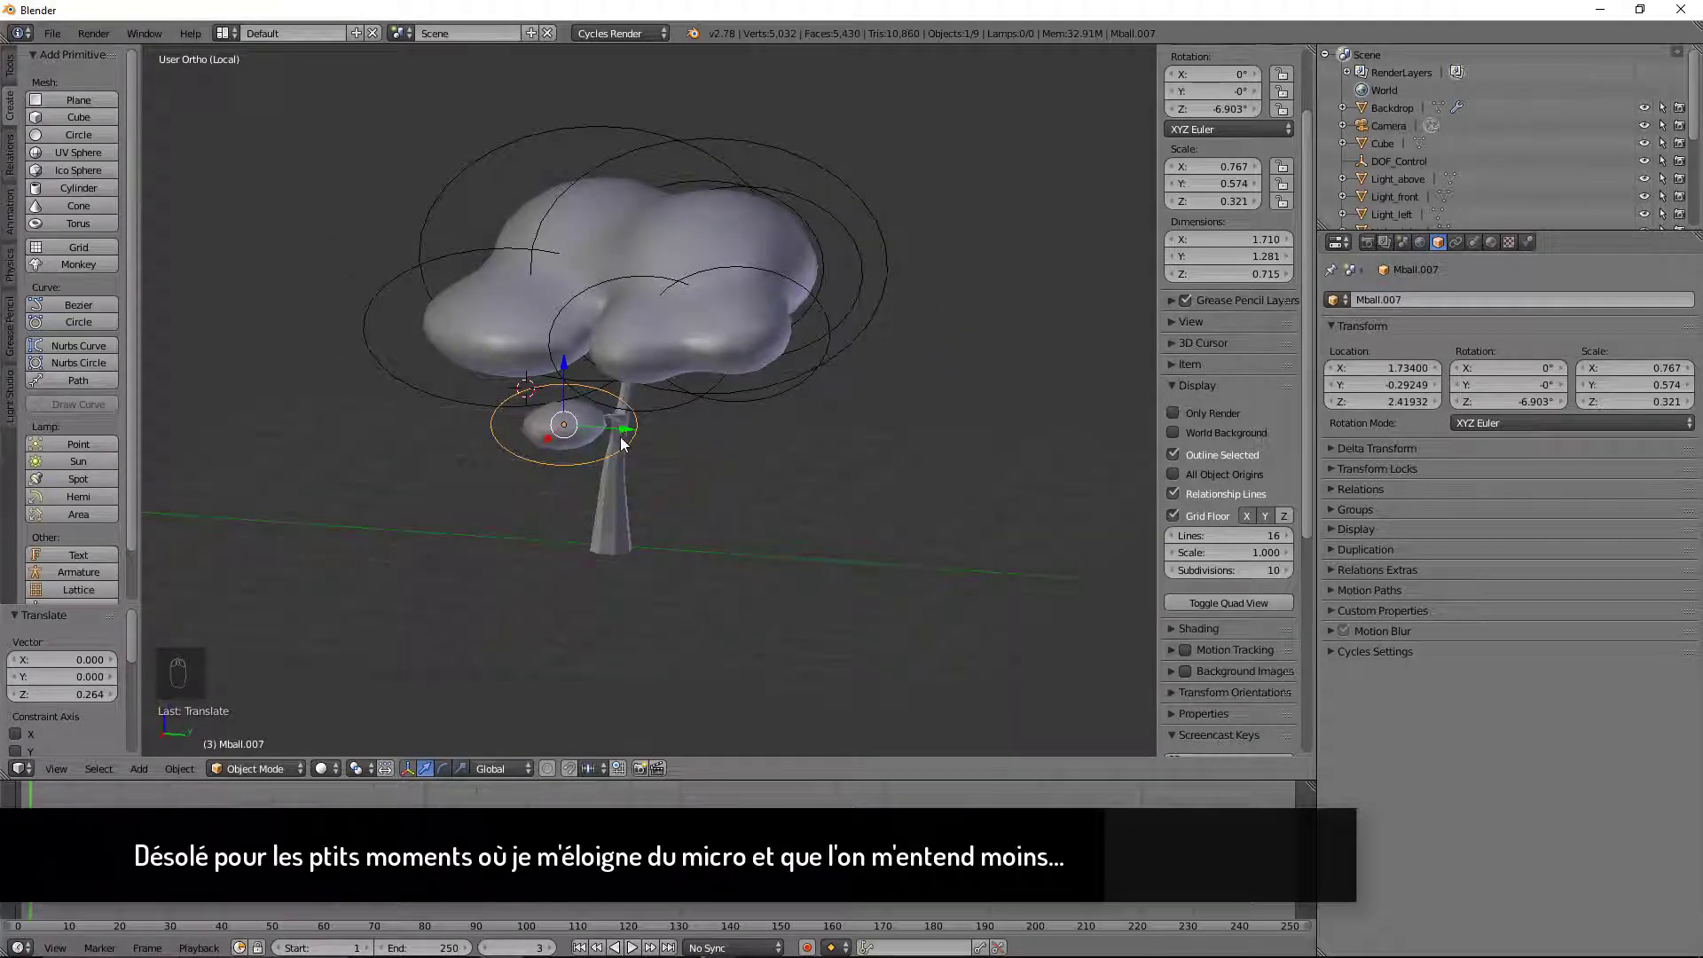
Step: Shrink the small metaball by about 0.78 and fit it on the low branch tip, at about X 1.49, Y 0.28, Z 2.33
{"action": "key", "text": "s"}
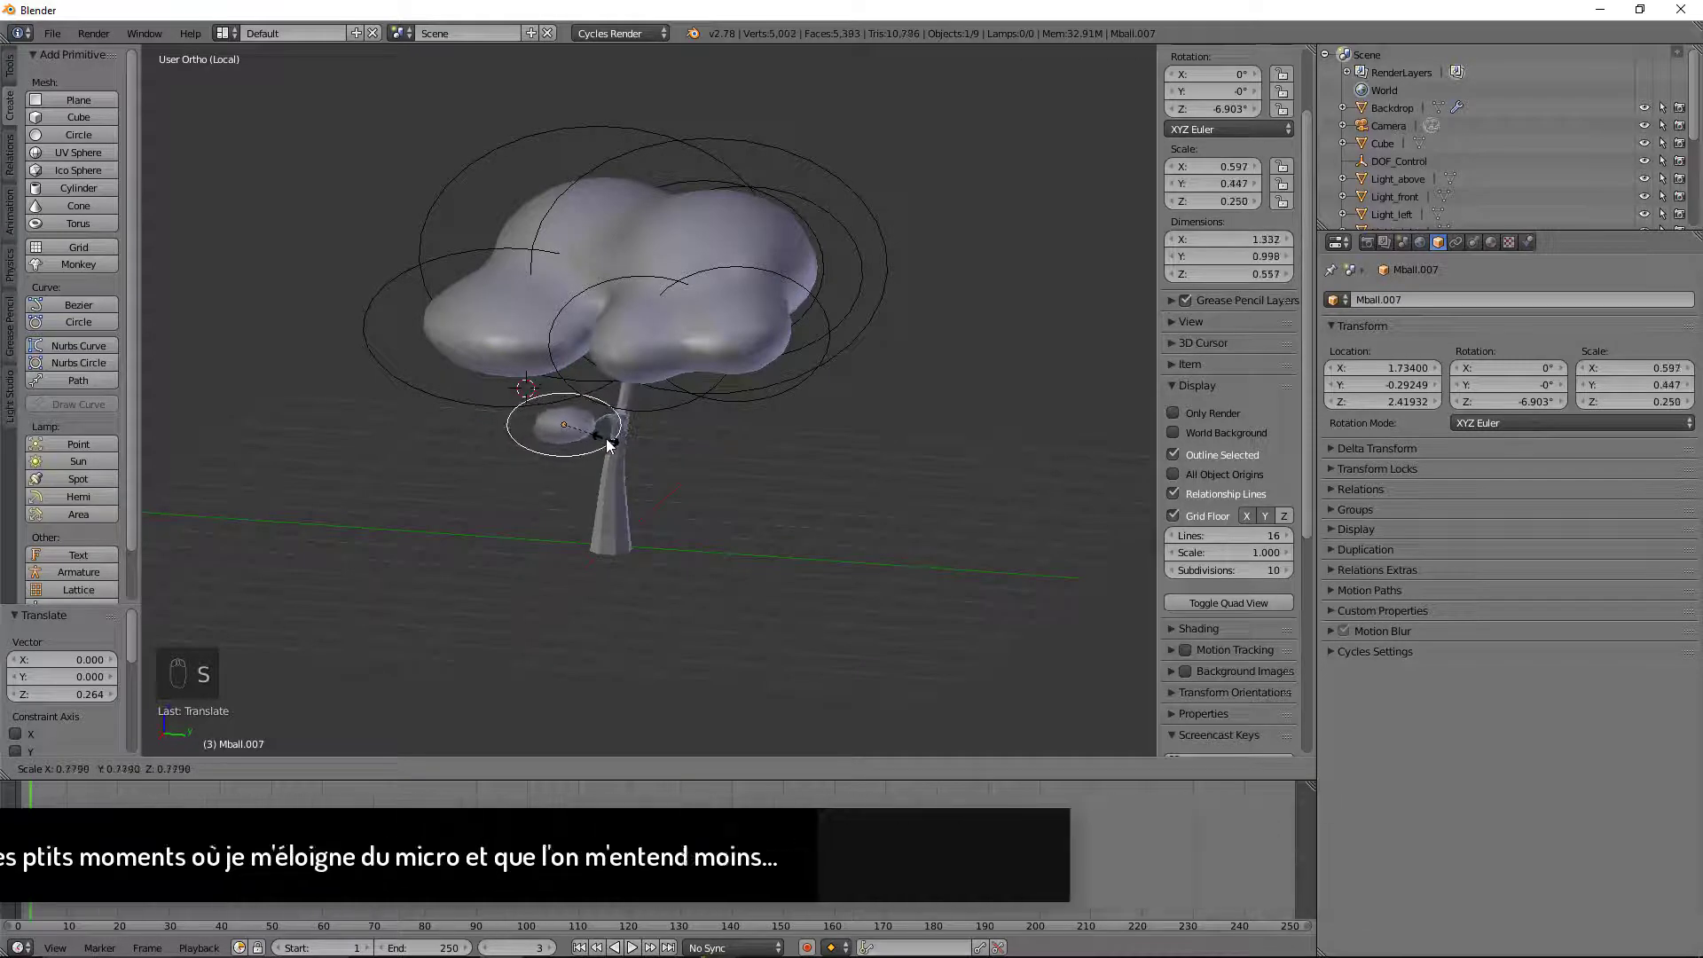
{"action": "left_click", "coordinate": [606, 444]}
{"action": "left_click_drag", "start_coordinate": [619, 430], "coordinate": [661, 431]}
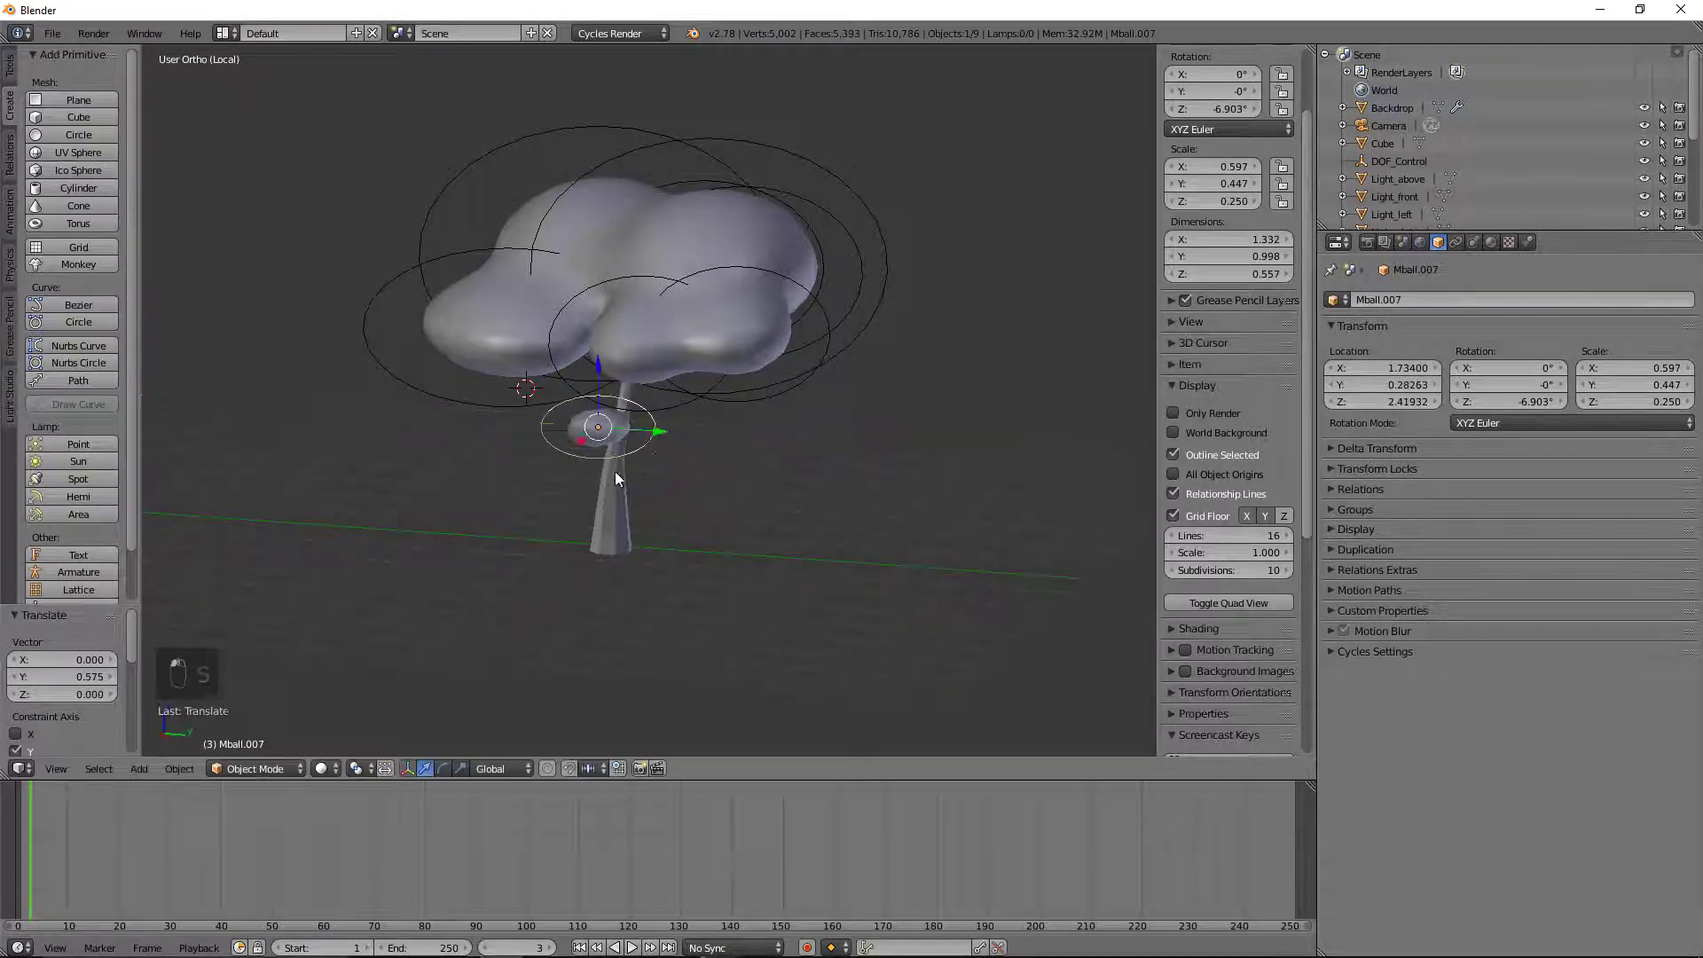
{"action": "middle_click_drag", "start_coordinate": [615, 471], "coordinate": [821, 472]}
{"action": "left_click_drag", "start_coordinate": [825, 403], "coordinate": [810, 405]}
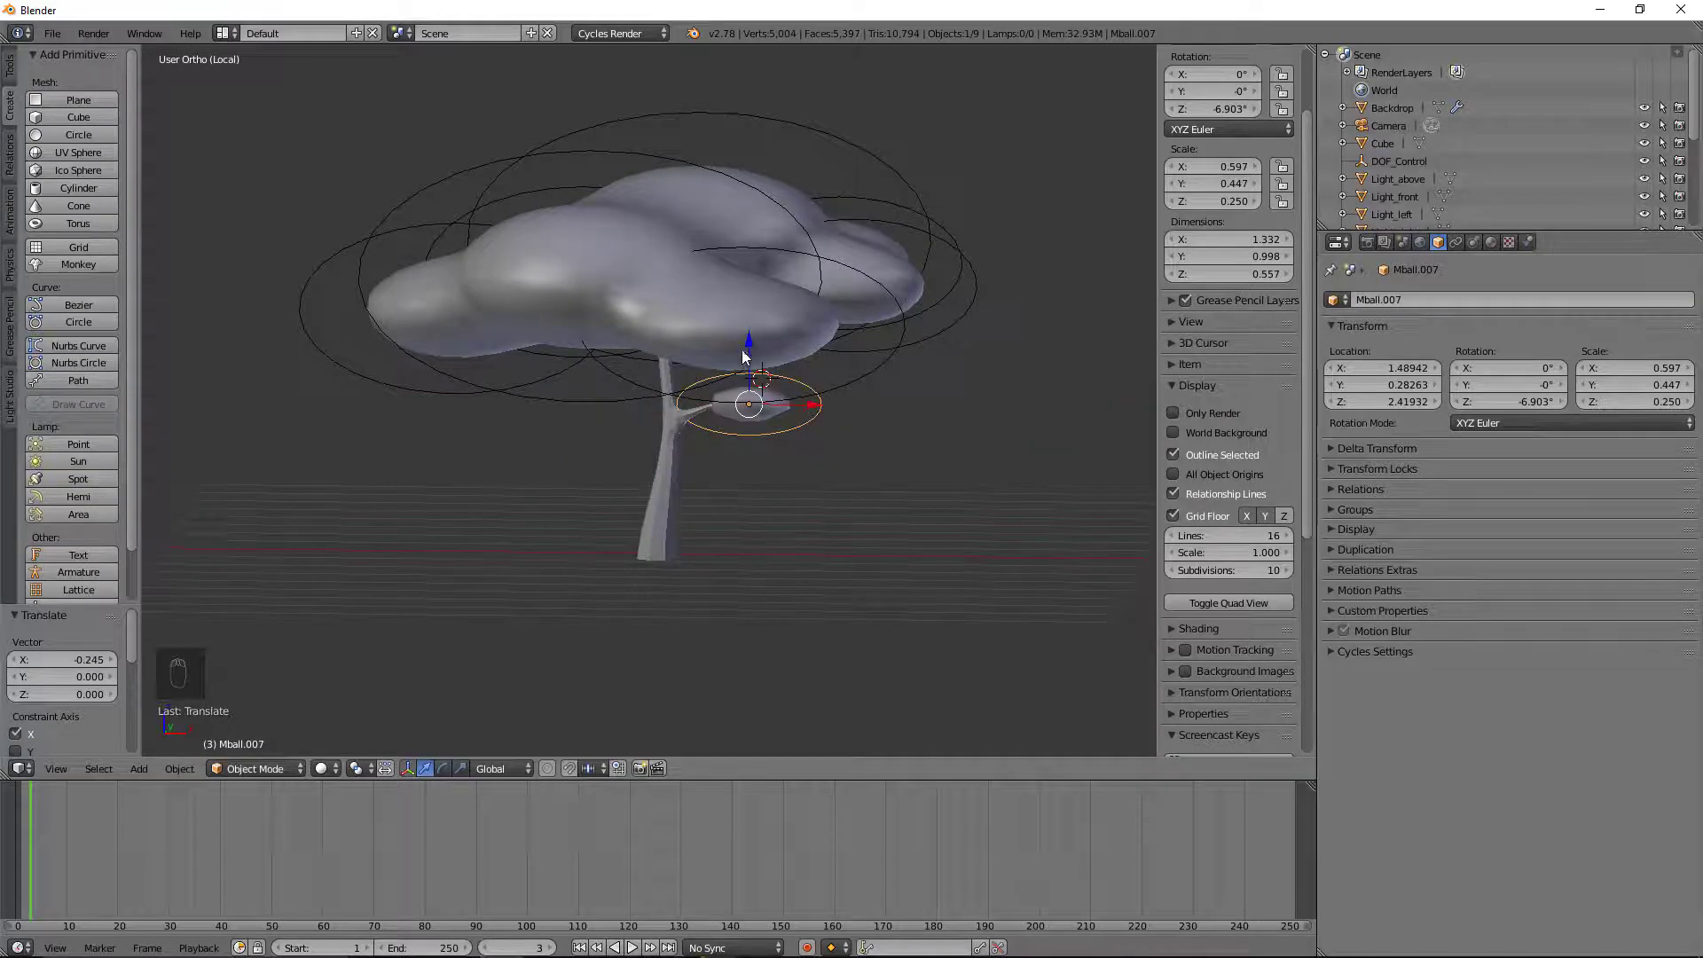
{"action": "left_click_drag", "start_coordinate": [733, 335], "coordinate": [748, 353]}
{"action": "mouse_move", "coordinate": [791, 471]}
{"action": "middle_mouse_down"}
{"action": "mouse_move", "coordinate": [806, 460]}
{"action": "mouse_move", "coordinate": [516, 497]}
{"action": "mouse_move", "coordinate": [749, 506]}
{"action": "mouse_move", "coordinate": [780, 490]}
{"action": "middle_mouse_up"}
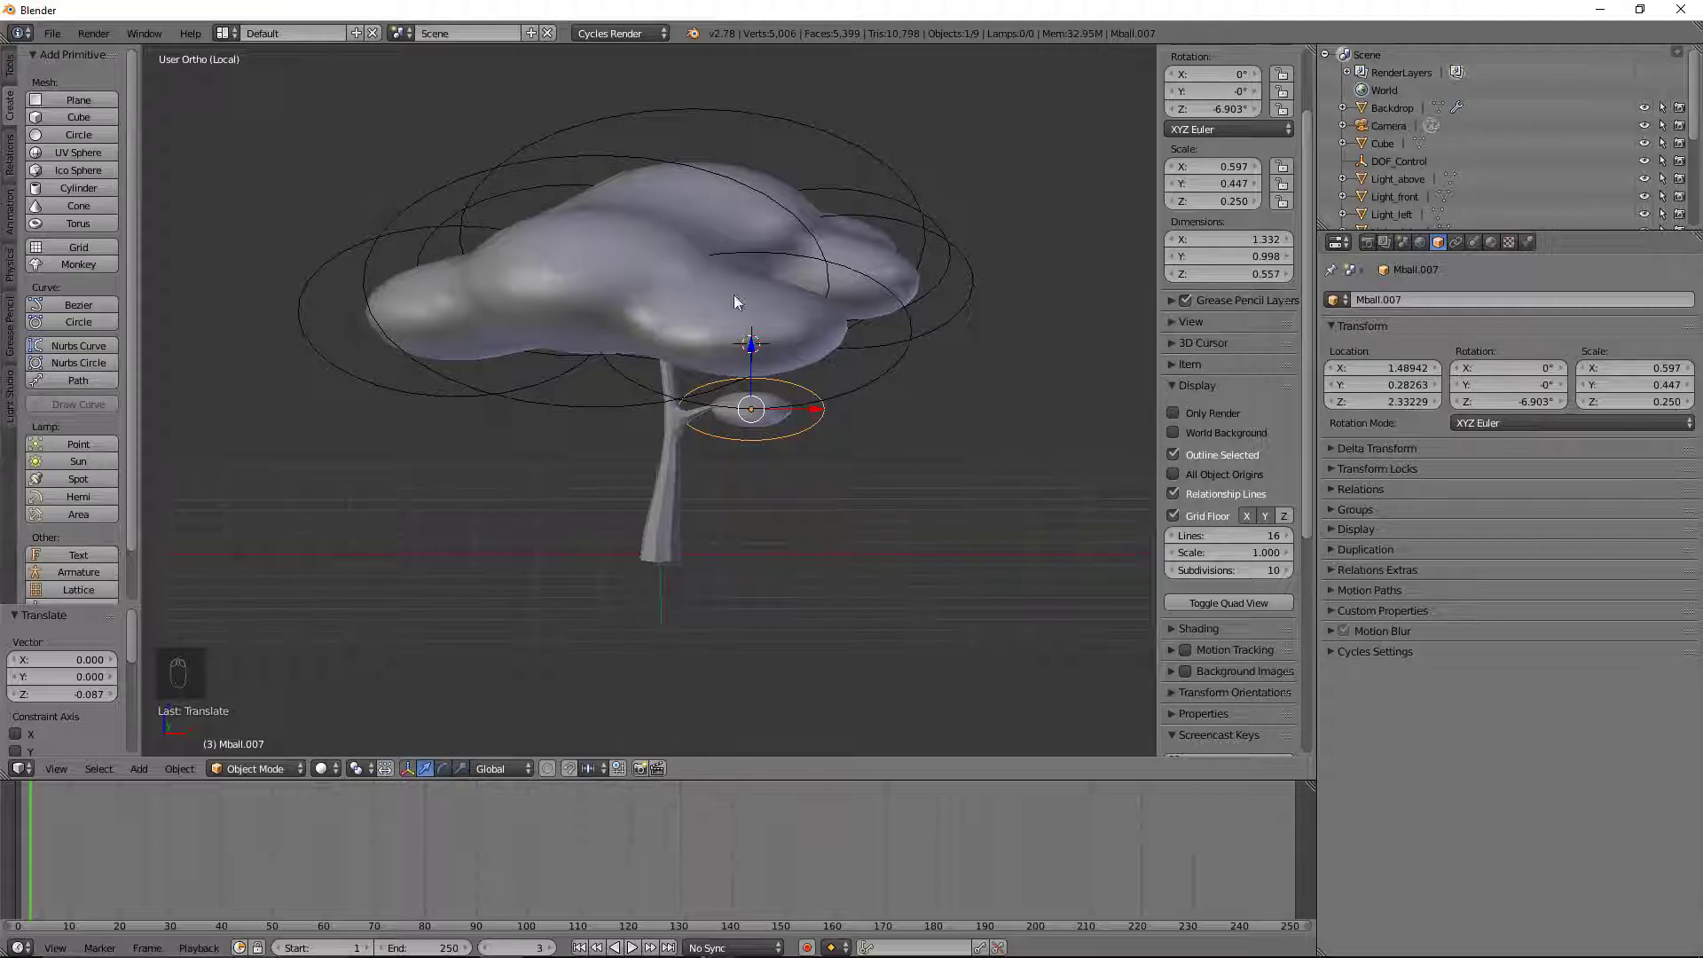
Step: Raise the small metaball on the low branch along Z to about 2.38
{"action": "middle_click_drag", "start_coordinate": [848, 453], "coordinate": [639, 394]}
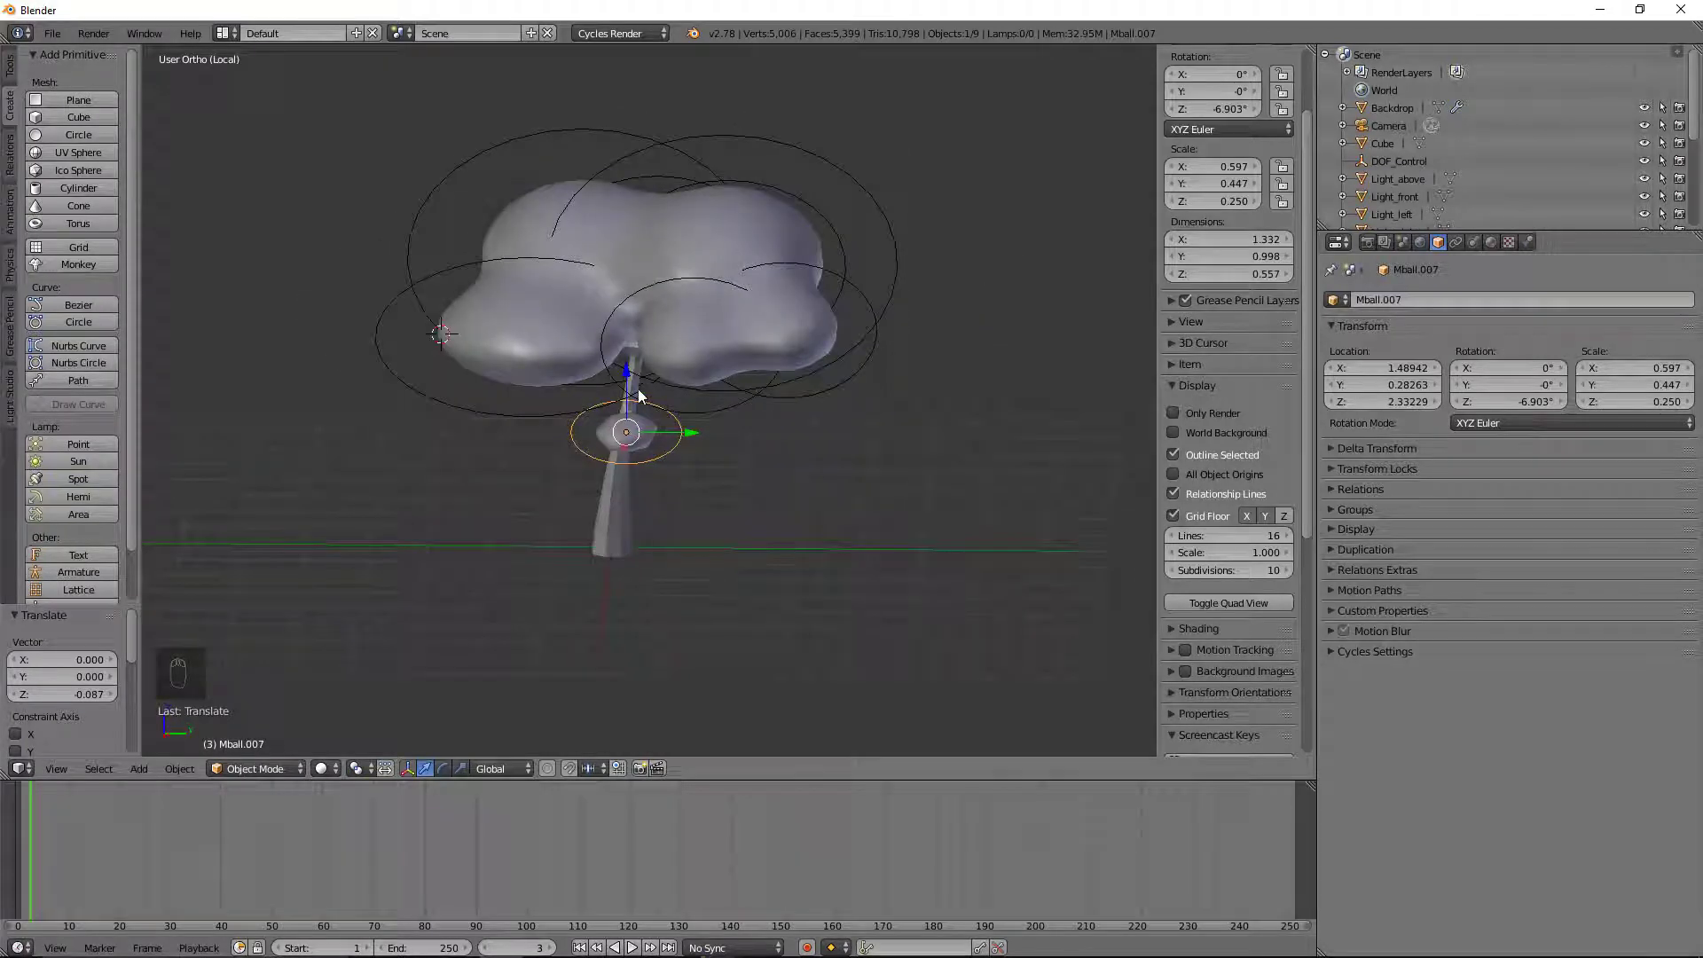
{"action": "left_click_drag", "start_coordinate": [629, 377], "coordinate": [626, 371]}
{"action": "middle_click_drag", "start_coordinate": [583, 486], "coordinate": [707, 488]}
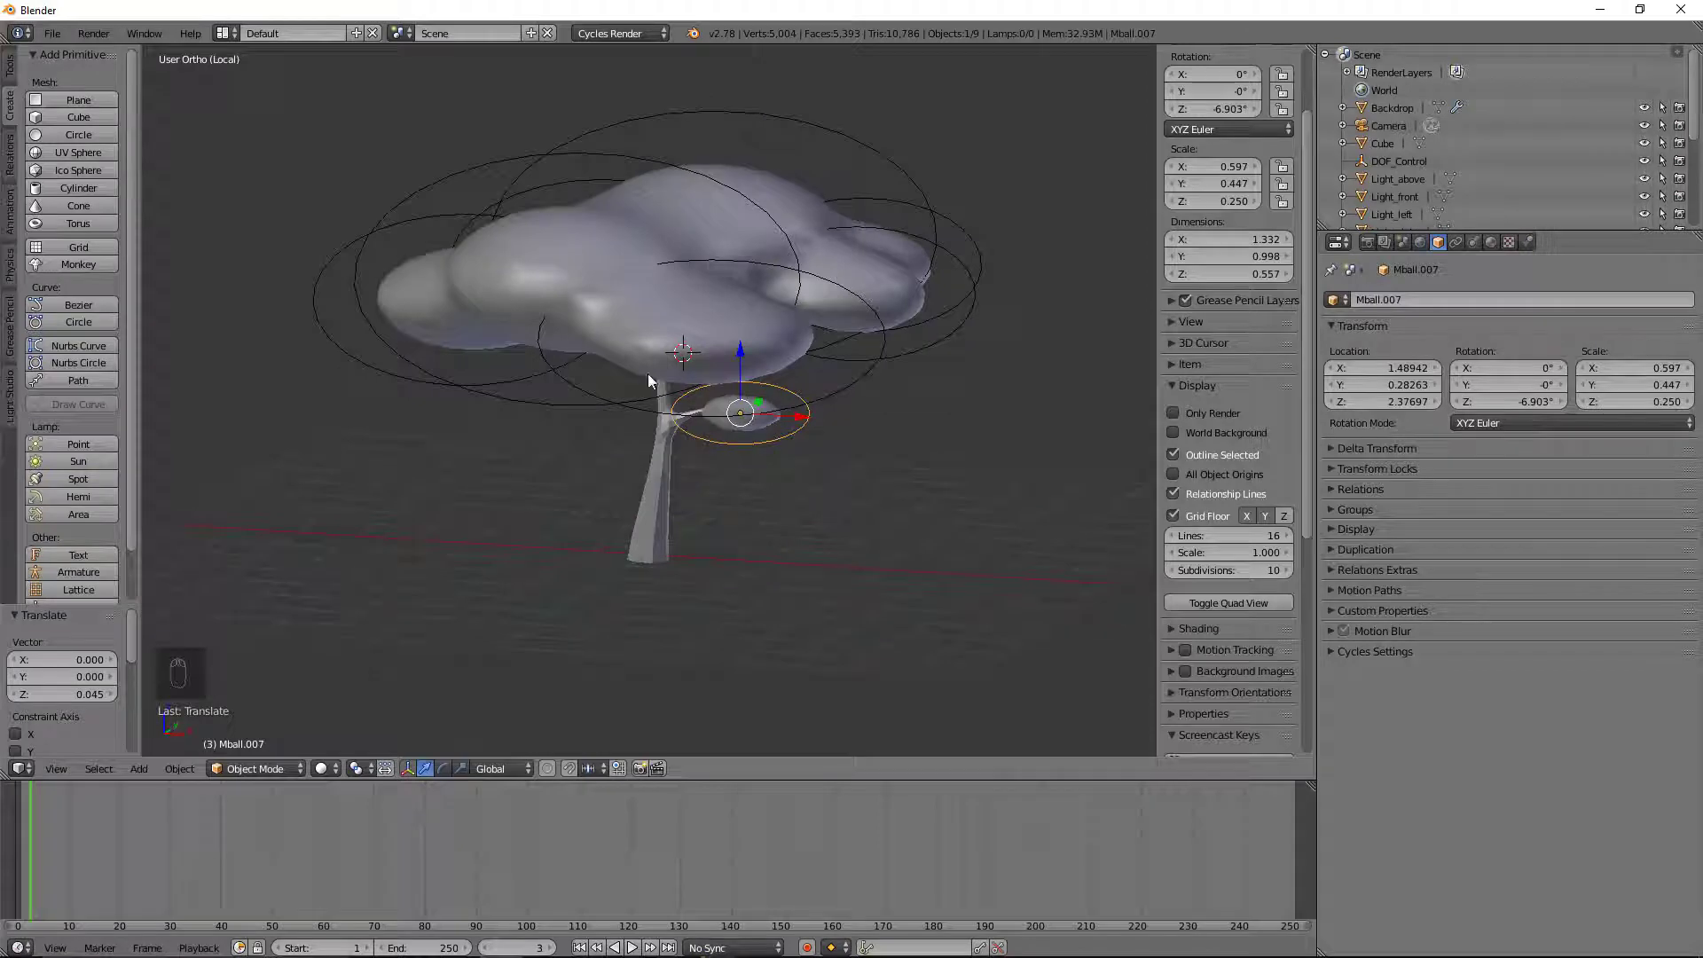
{"action": "middle_click_drag", "start_coordinate": [541, 403], "coordinate": [806, 266]}
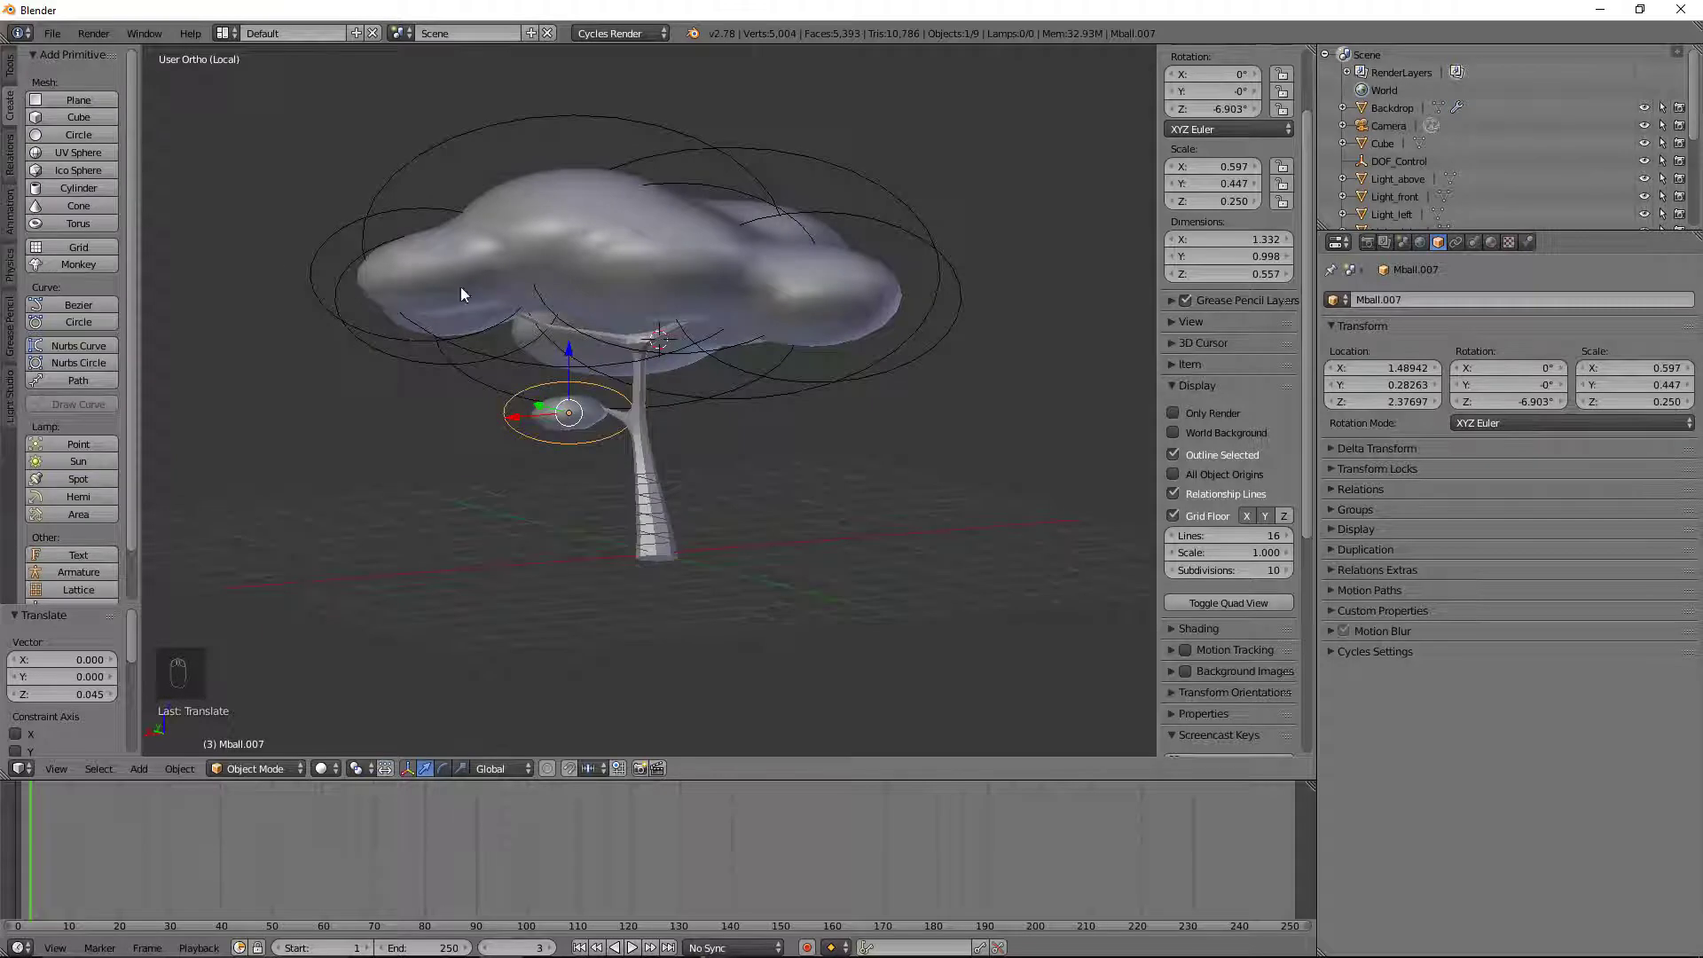
{"action": "middle_click_drag", "start_coordinate": [885, 246], "coordinate": [462, 277]}
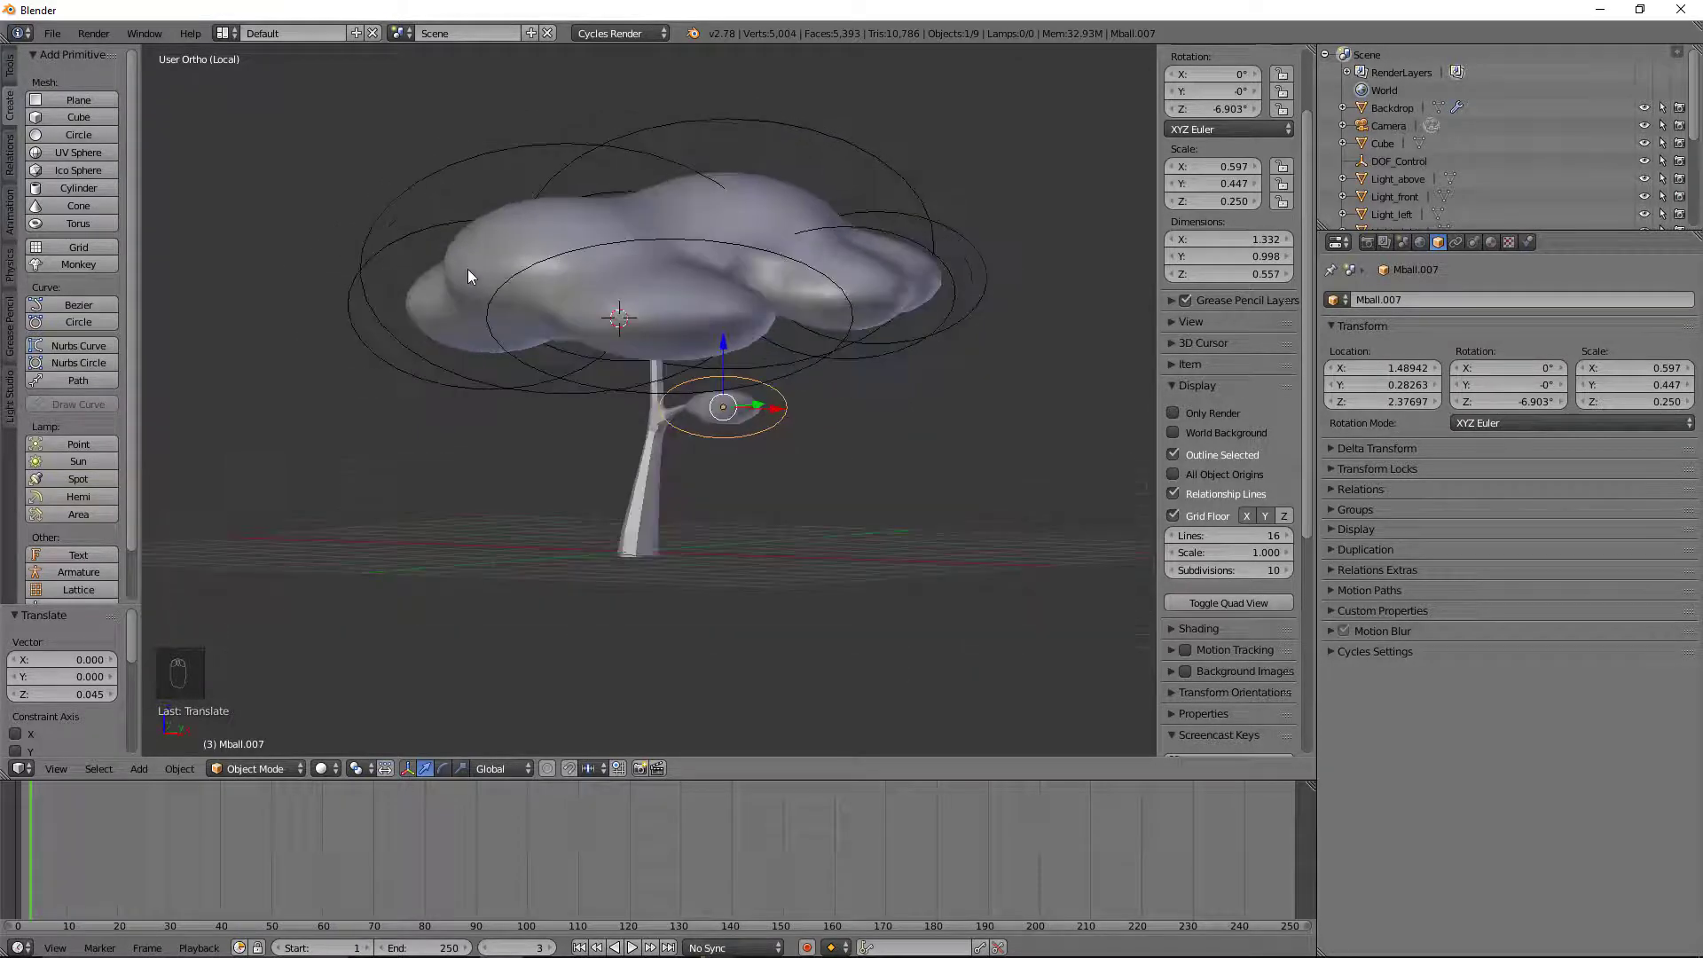
{"action": "middle_click_drag", "start_coordinate": [555, 404], "coordinate": [668, 519]}
{"action": "middle_click_drag", "start_coordinate": [642, 442], "coordinate": [622, 435]}
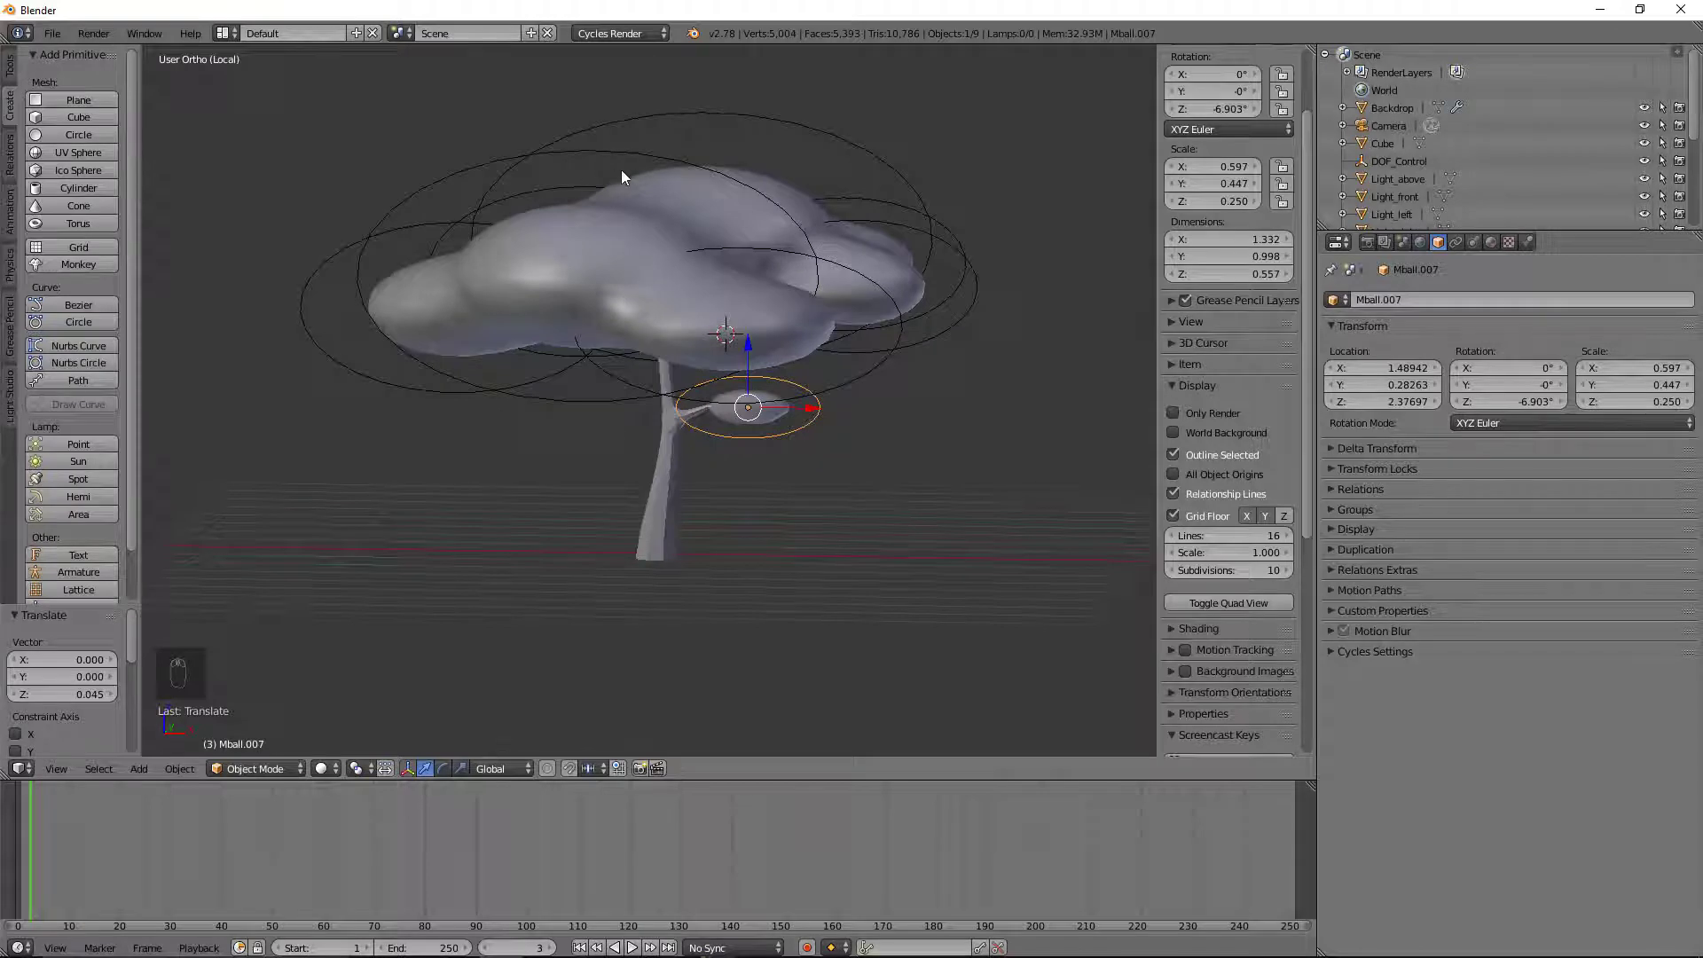
{"action": "mouse_move", "coordinate": [623, 175]}
{"action": "middle_mouse_down"}
{"action": "mouse_move", "coordinate": [631, 152]}
{"action": "mouse_move", "coordinate": [612, 174]}
{"action": "middle_mouse_up"}
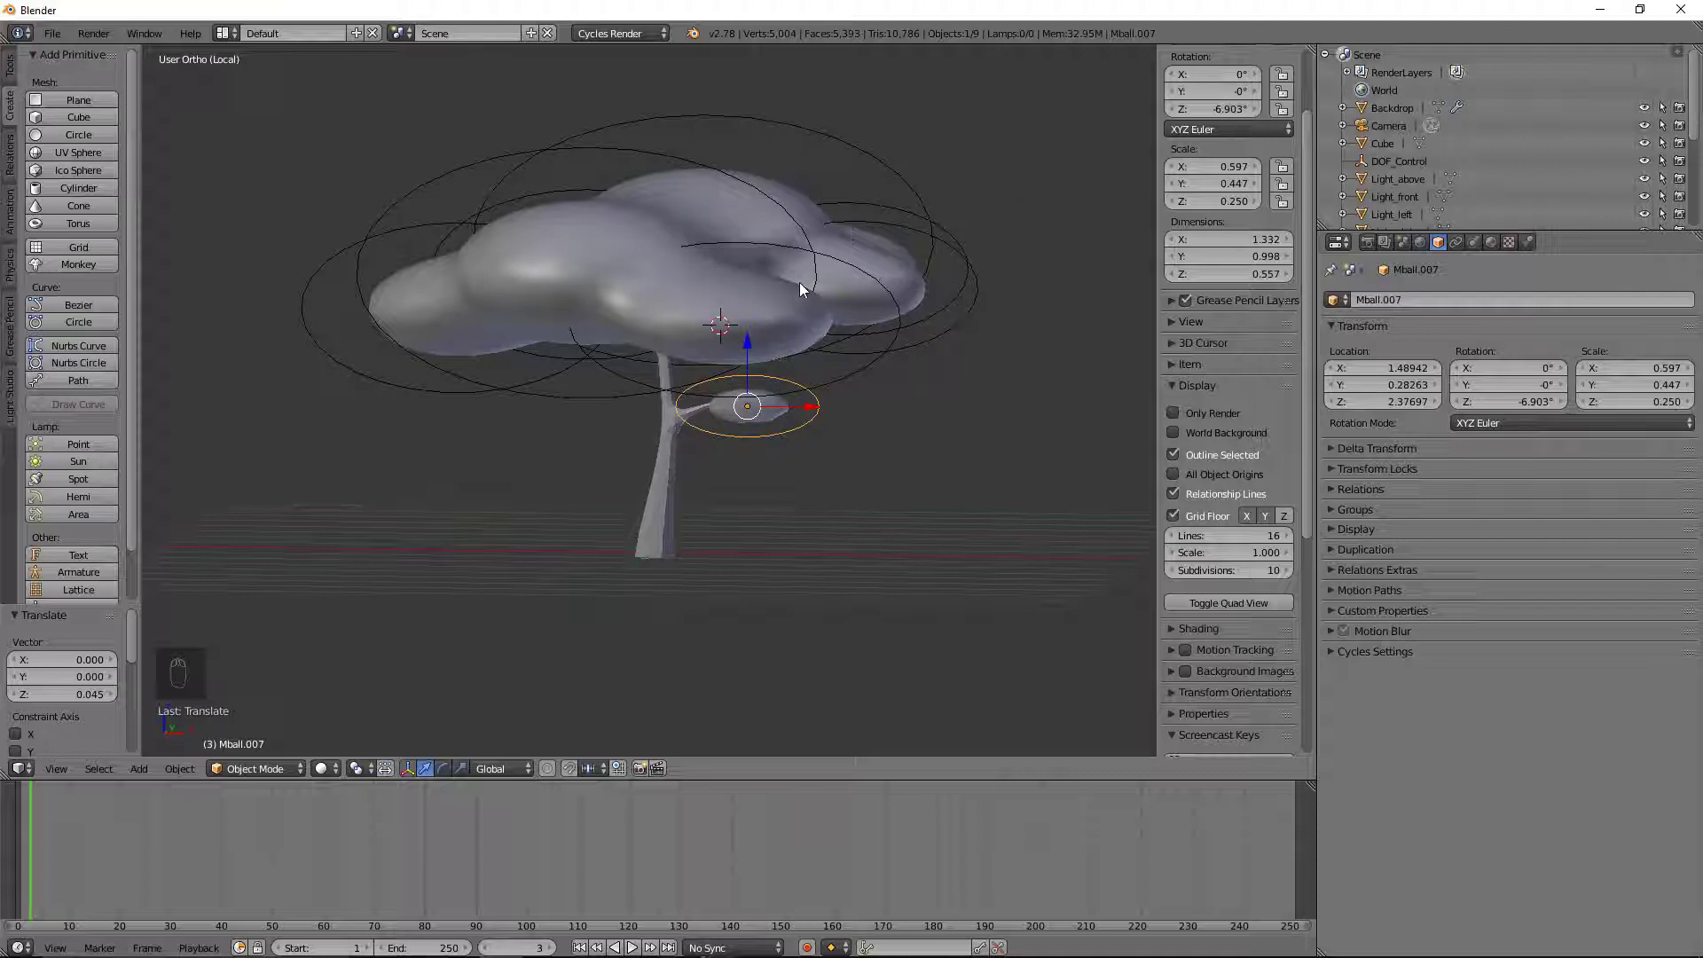
{"action": "middle_click_drag", "start_coordinate": [686, 498], "coordinate": [688, 449]}
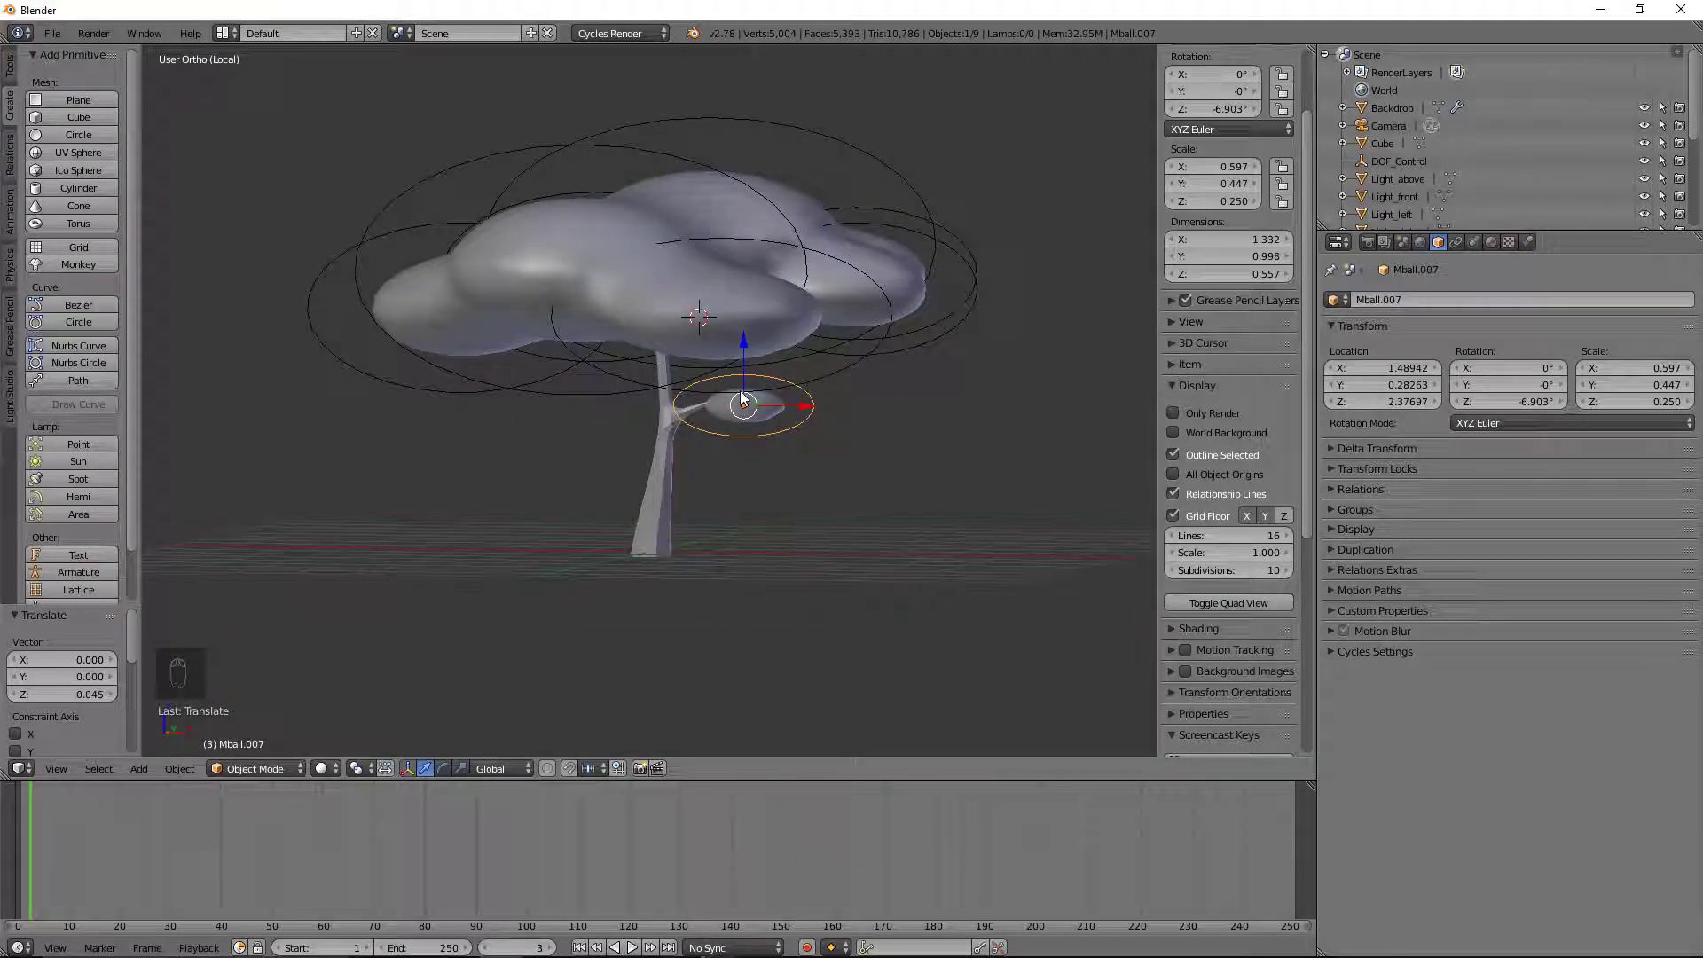
Step: Select the base metaball of the crown and convert the merged foliage to a mesh
{"action": "right_click", "coordinate": [511, 282]}
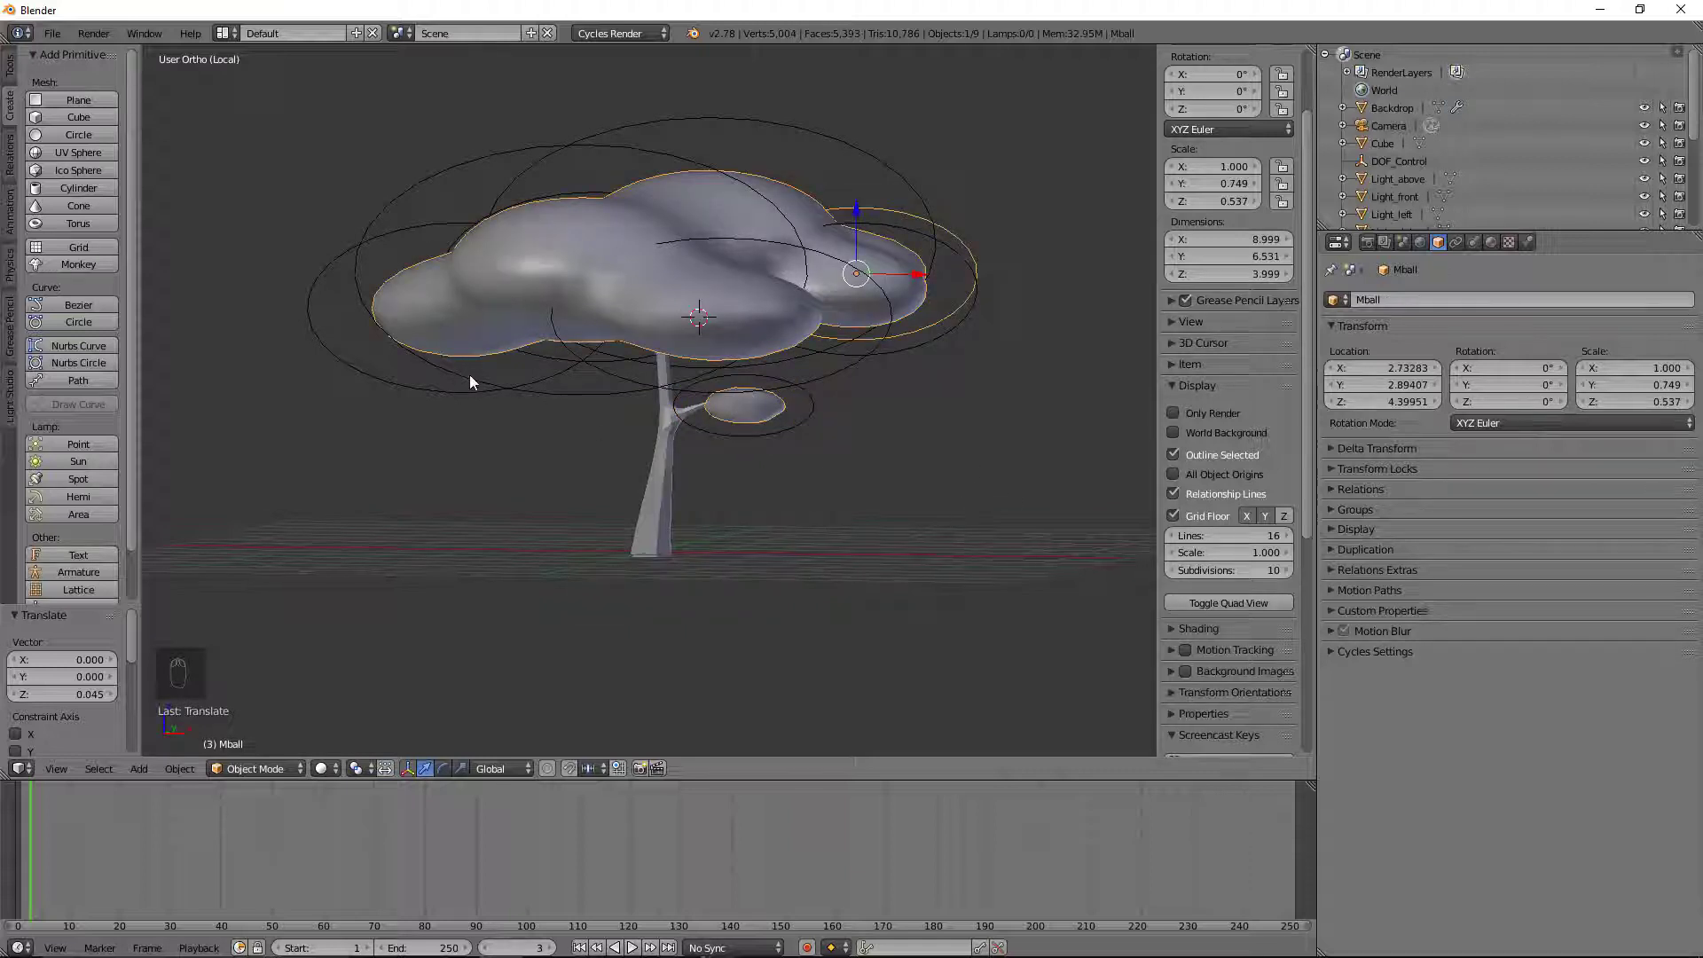
{"action": "left_click", "coordinate": [180, 769]}
{"action": "mouse_move", "coordinate": [264, 188]}
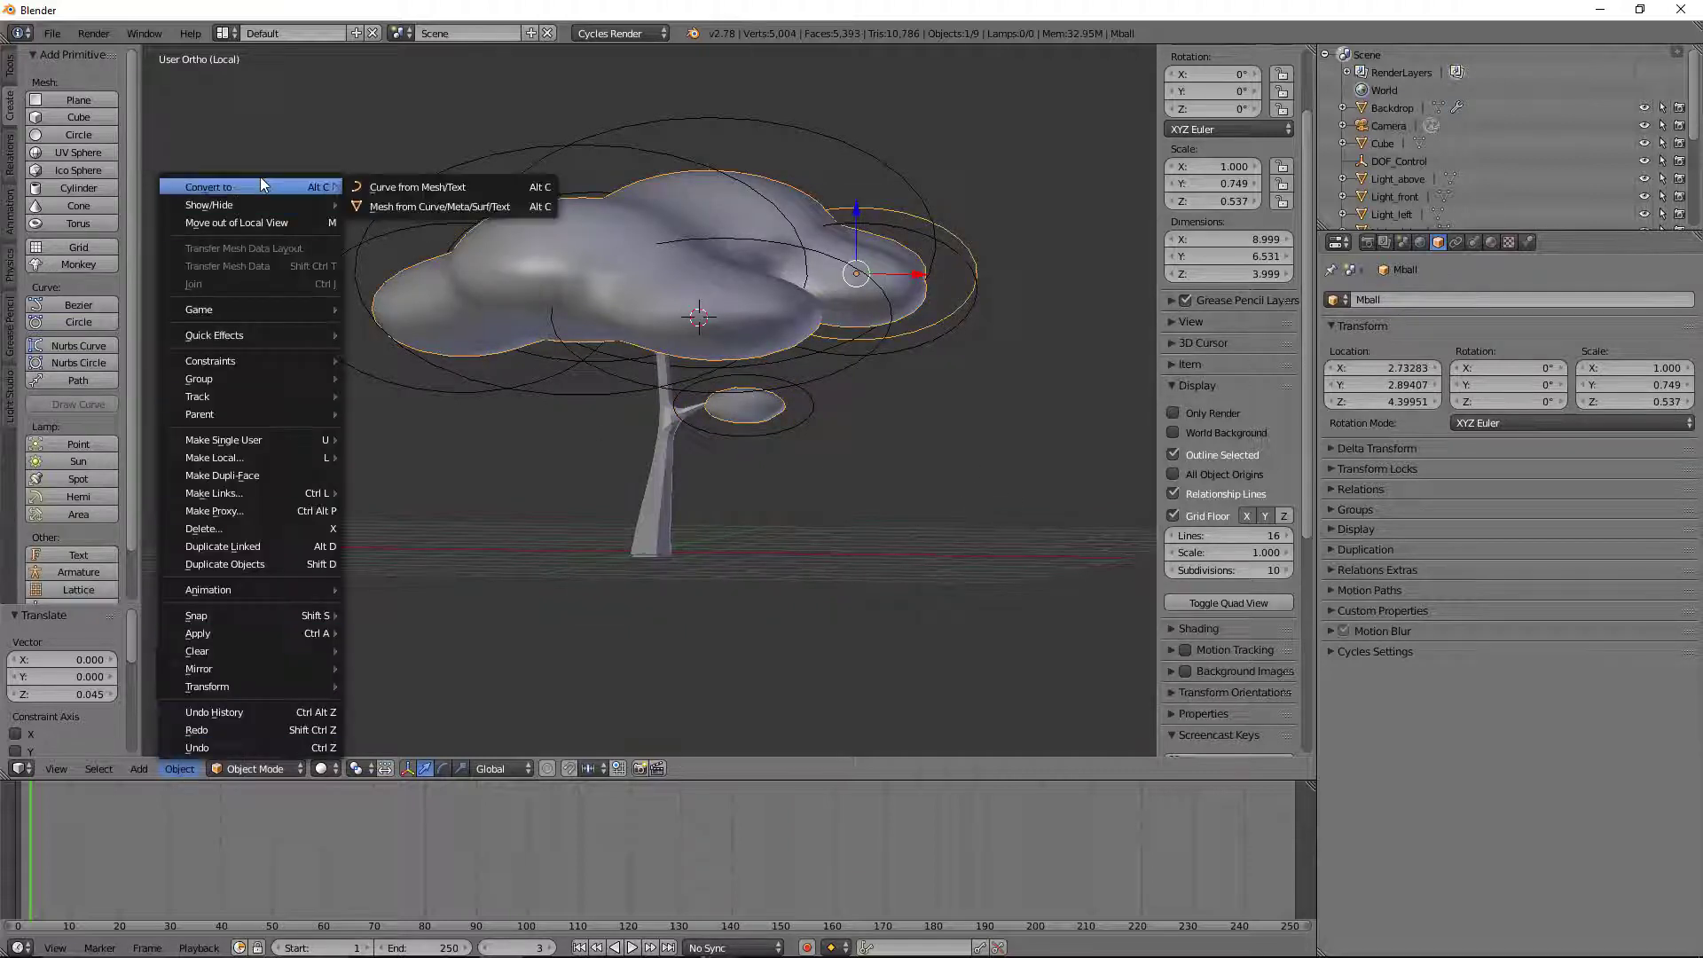
{"action": "left_click", "coordinate": [407, 207]}
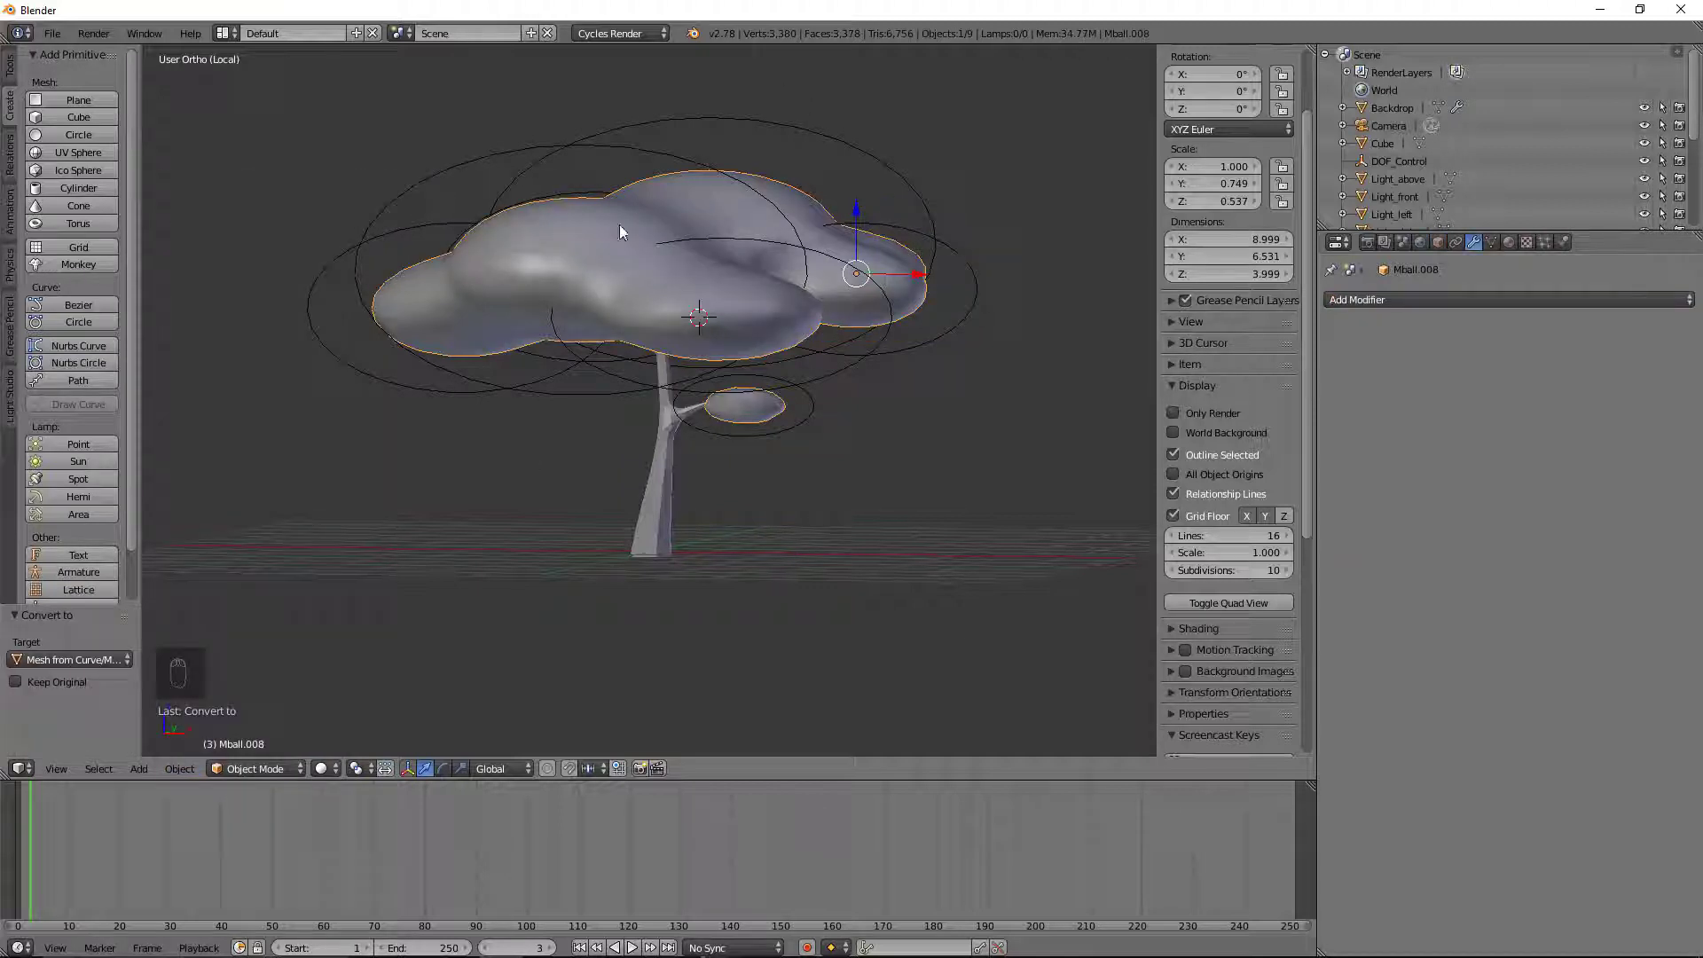
Step: Select all leftover metaball objects by the type Meta and delete them
{"action": "right_click", "coordinate": [974, 290]}
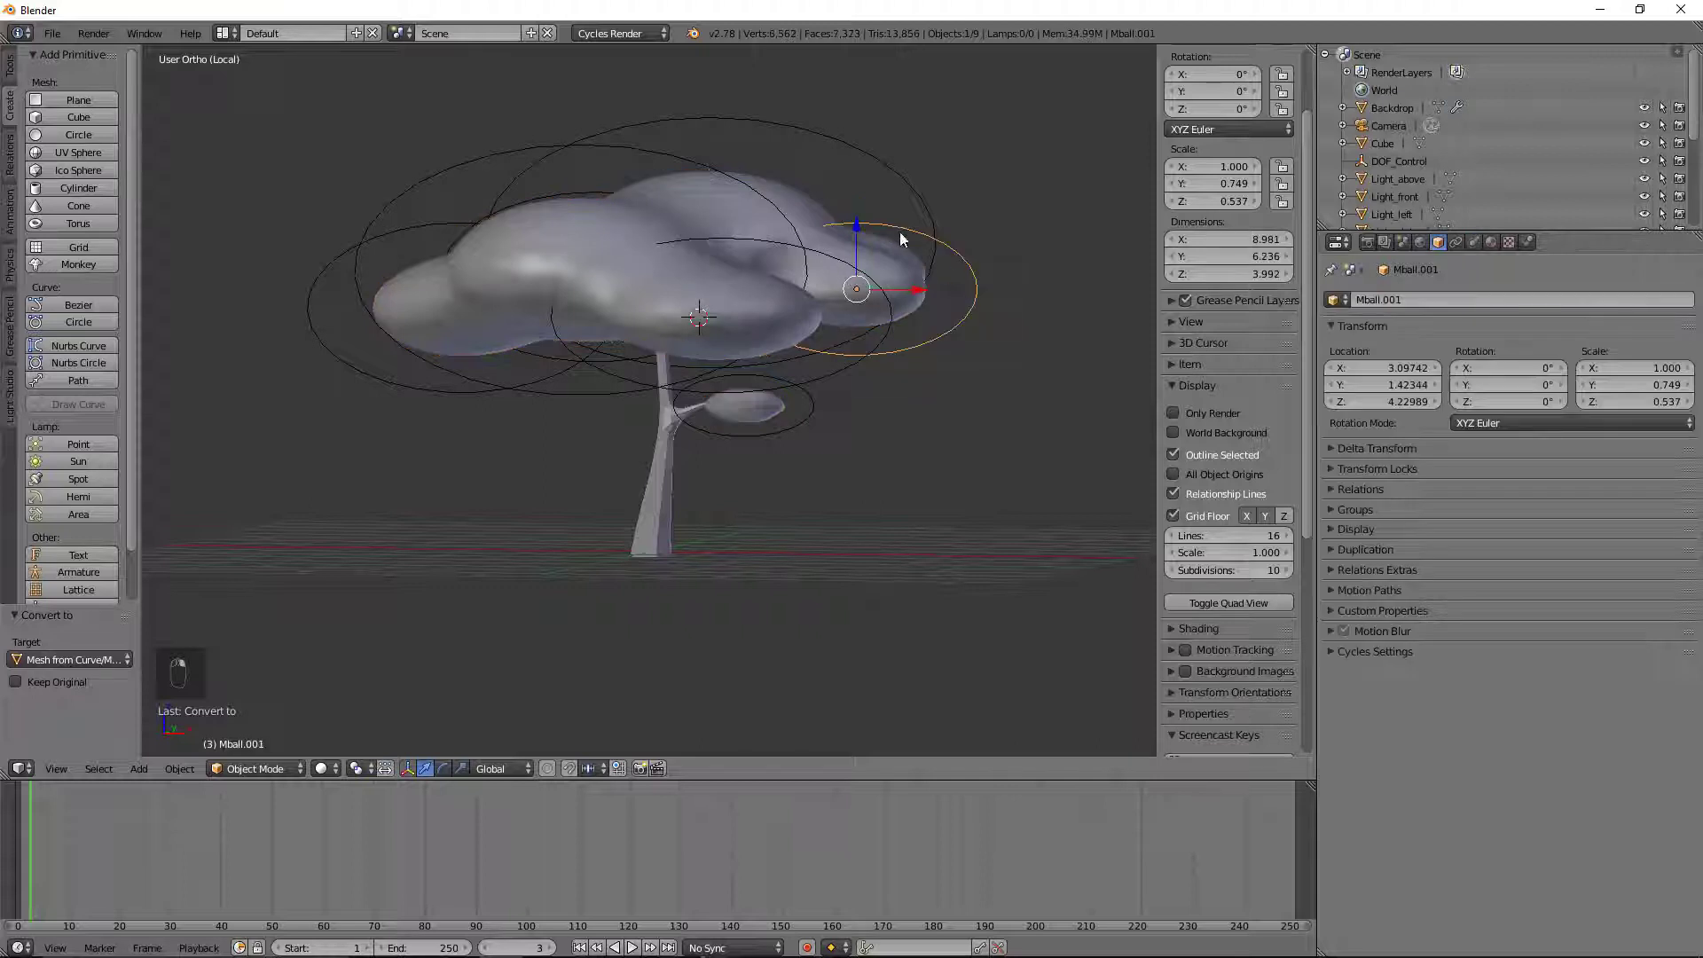
{"action": "left_click_drag", "start_coordinate": [860, 228], "coordinate": [868, 133]}
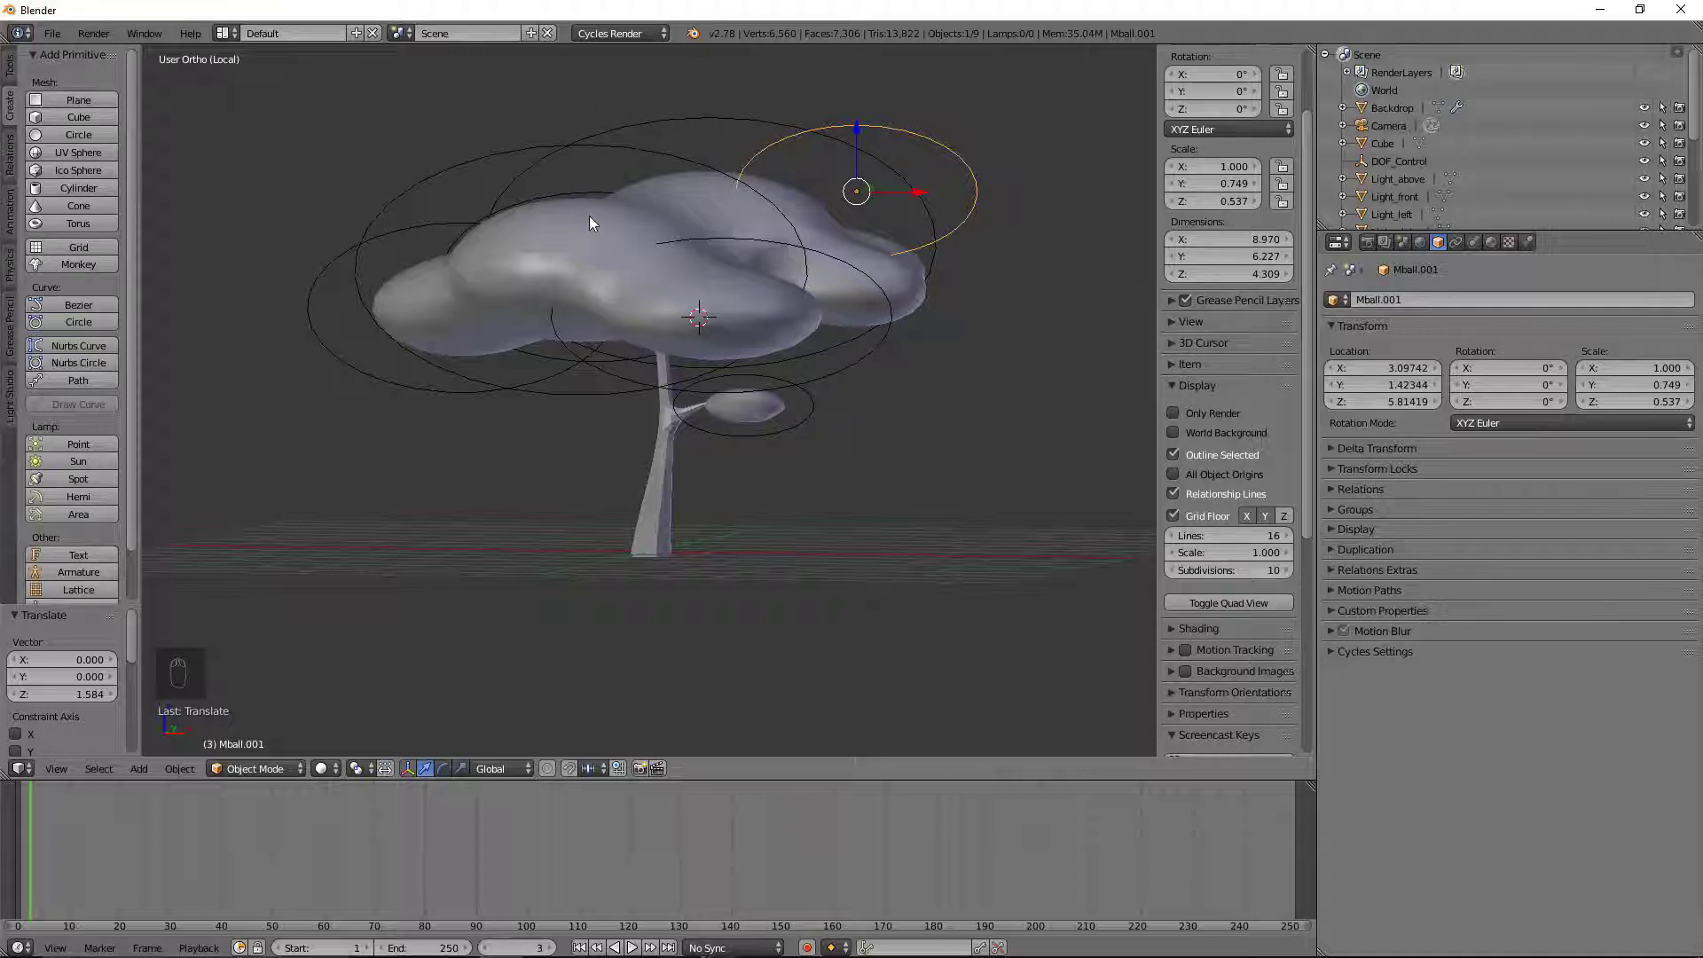
{"action": "key", "text": "space"}
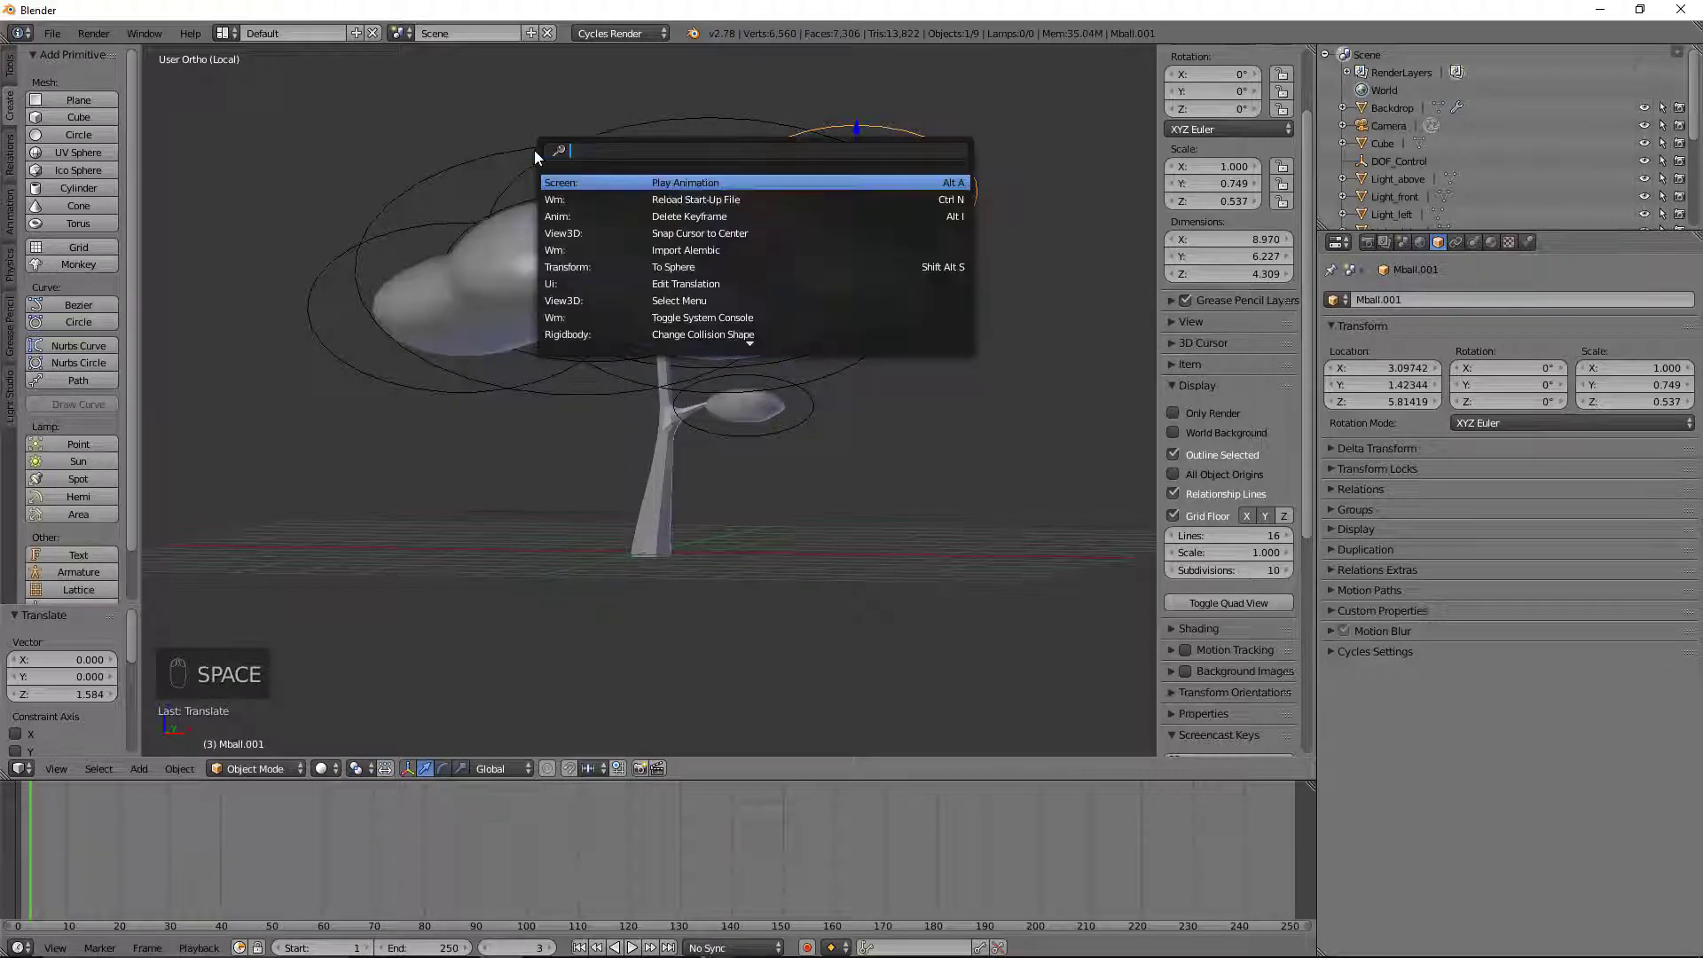
{"action": "type", "text": "sele"}
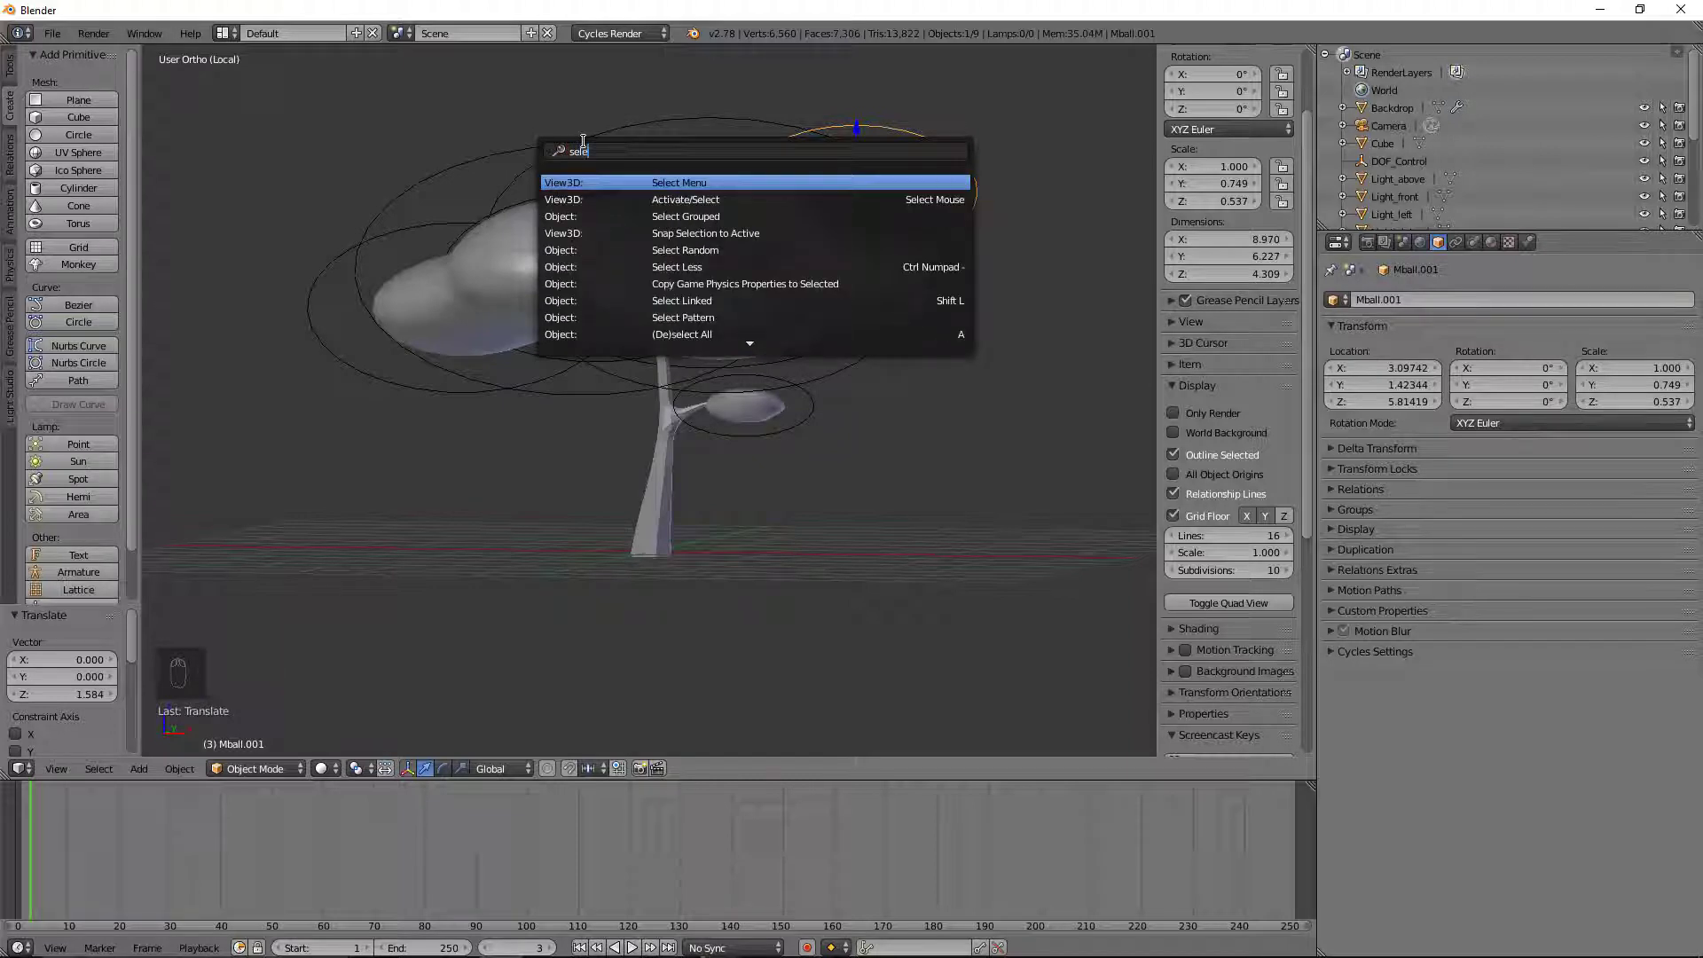
{"action": "type", "text": "ct by"}
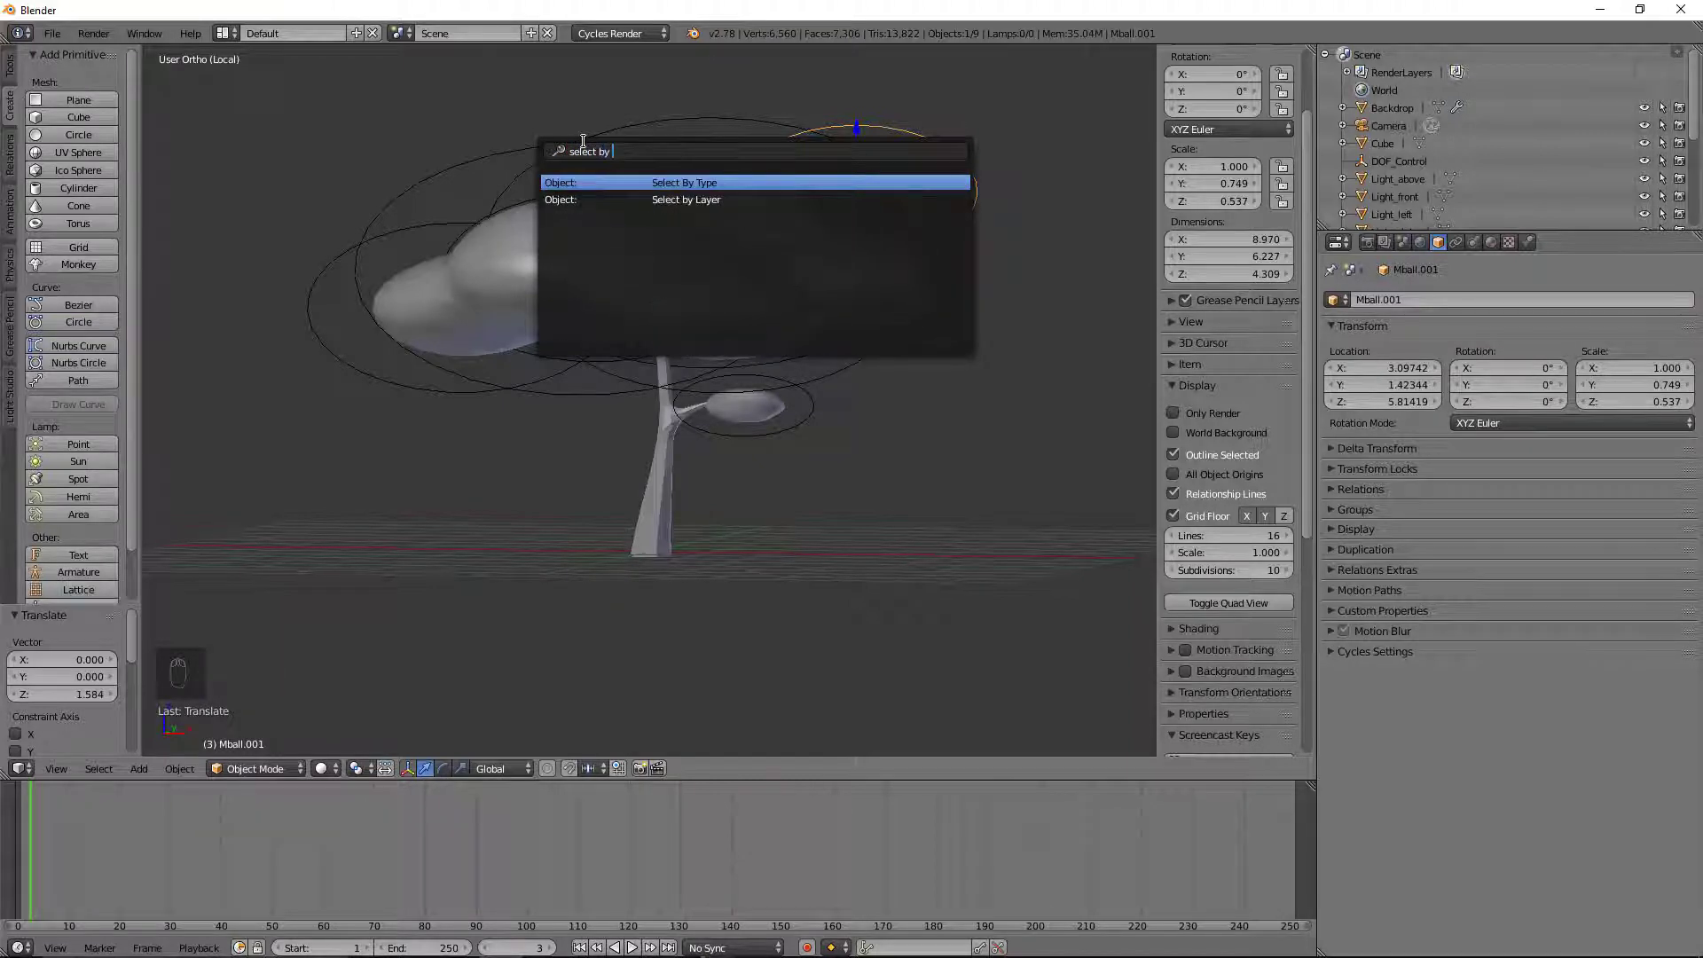
{"action": "left_click", "coordinate": [645, 182]}
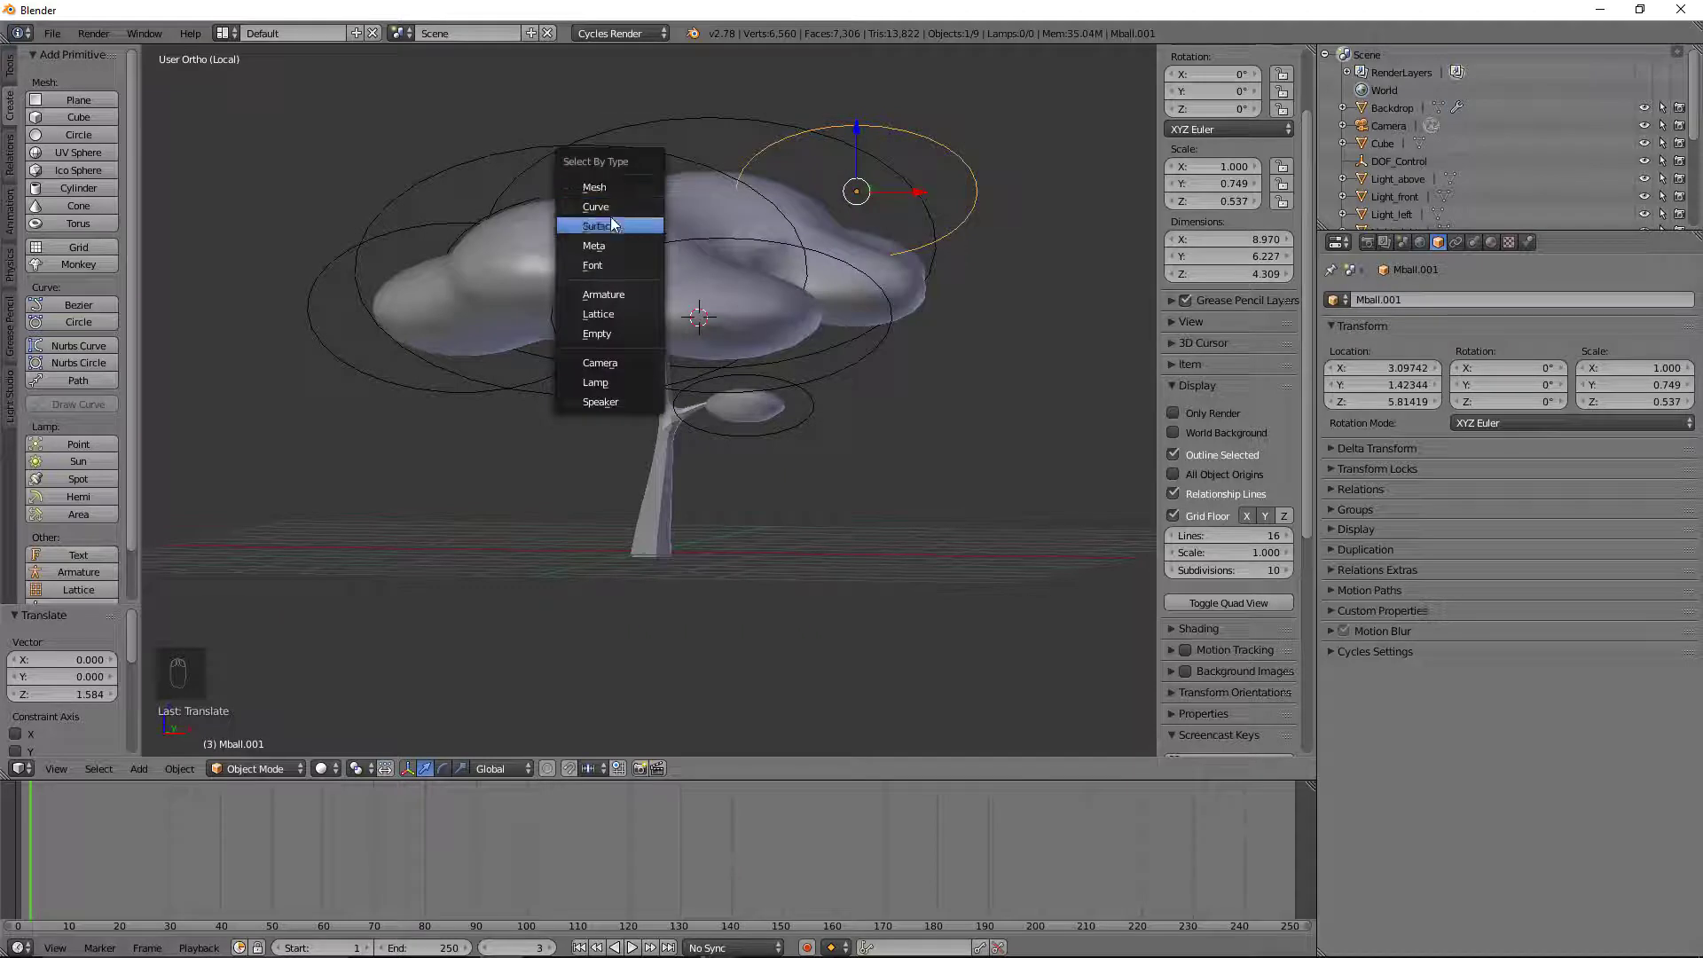
{"action": "left_click", "coordinate": [599, 247]}
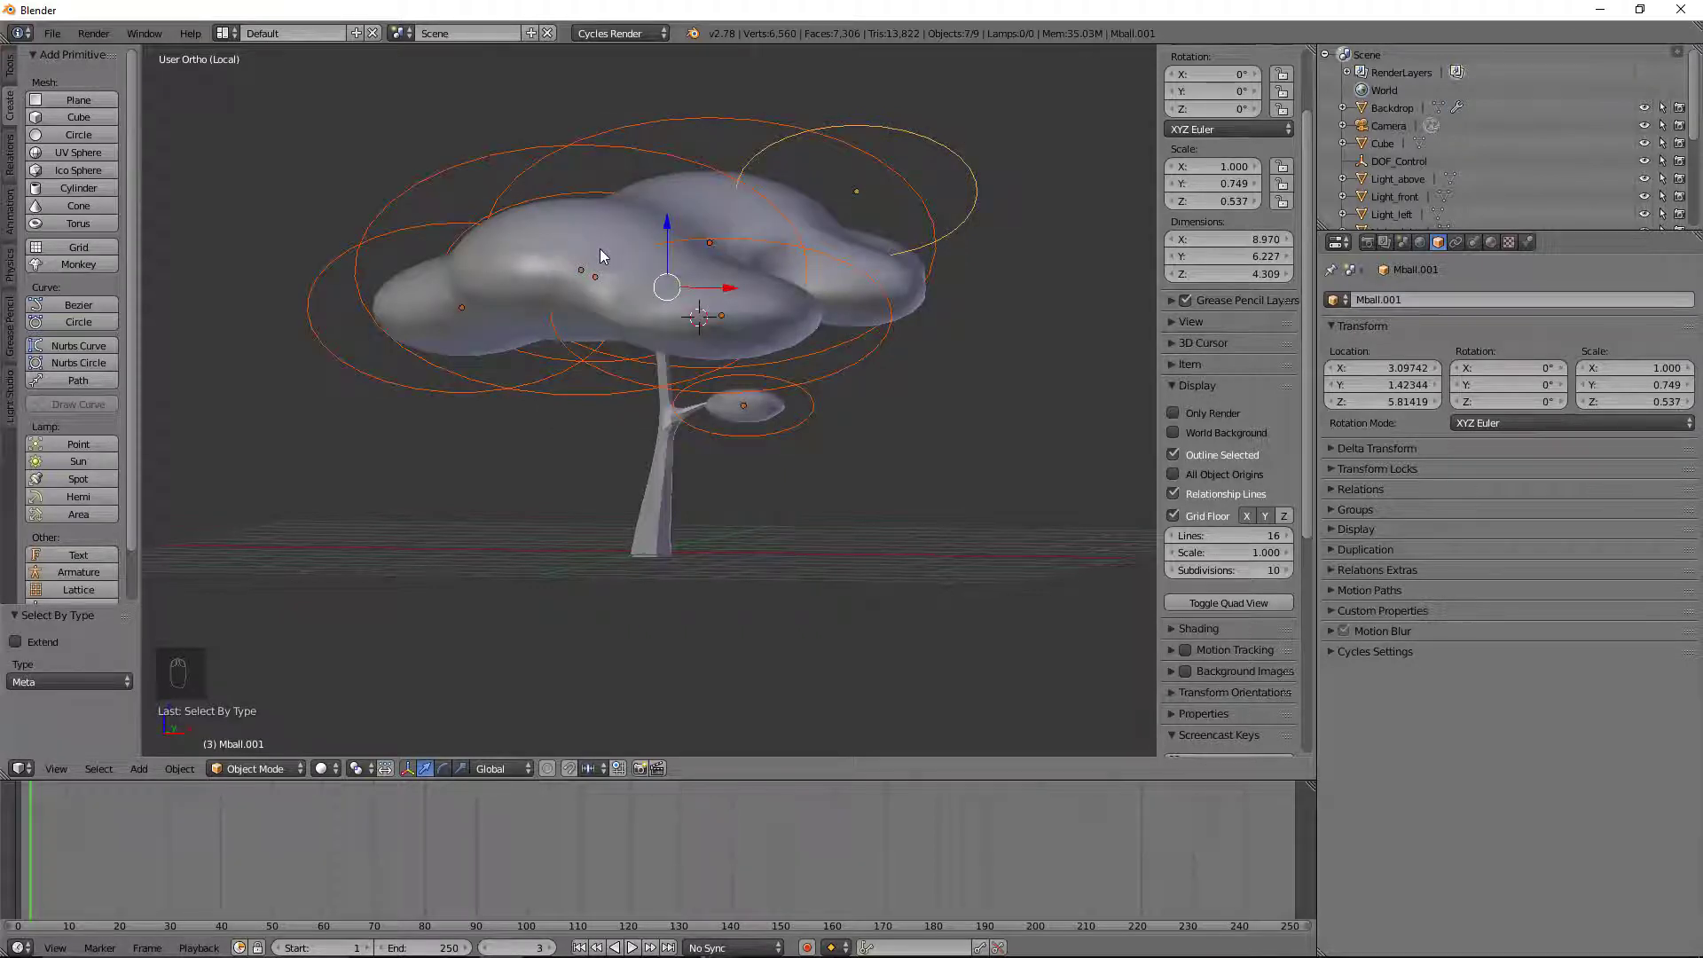
{"action": "key", "text": "Delete"}
{"action": "left_click", "coordinate": [599, 256]}
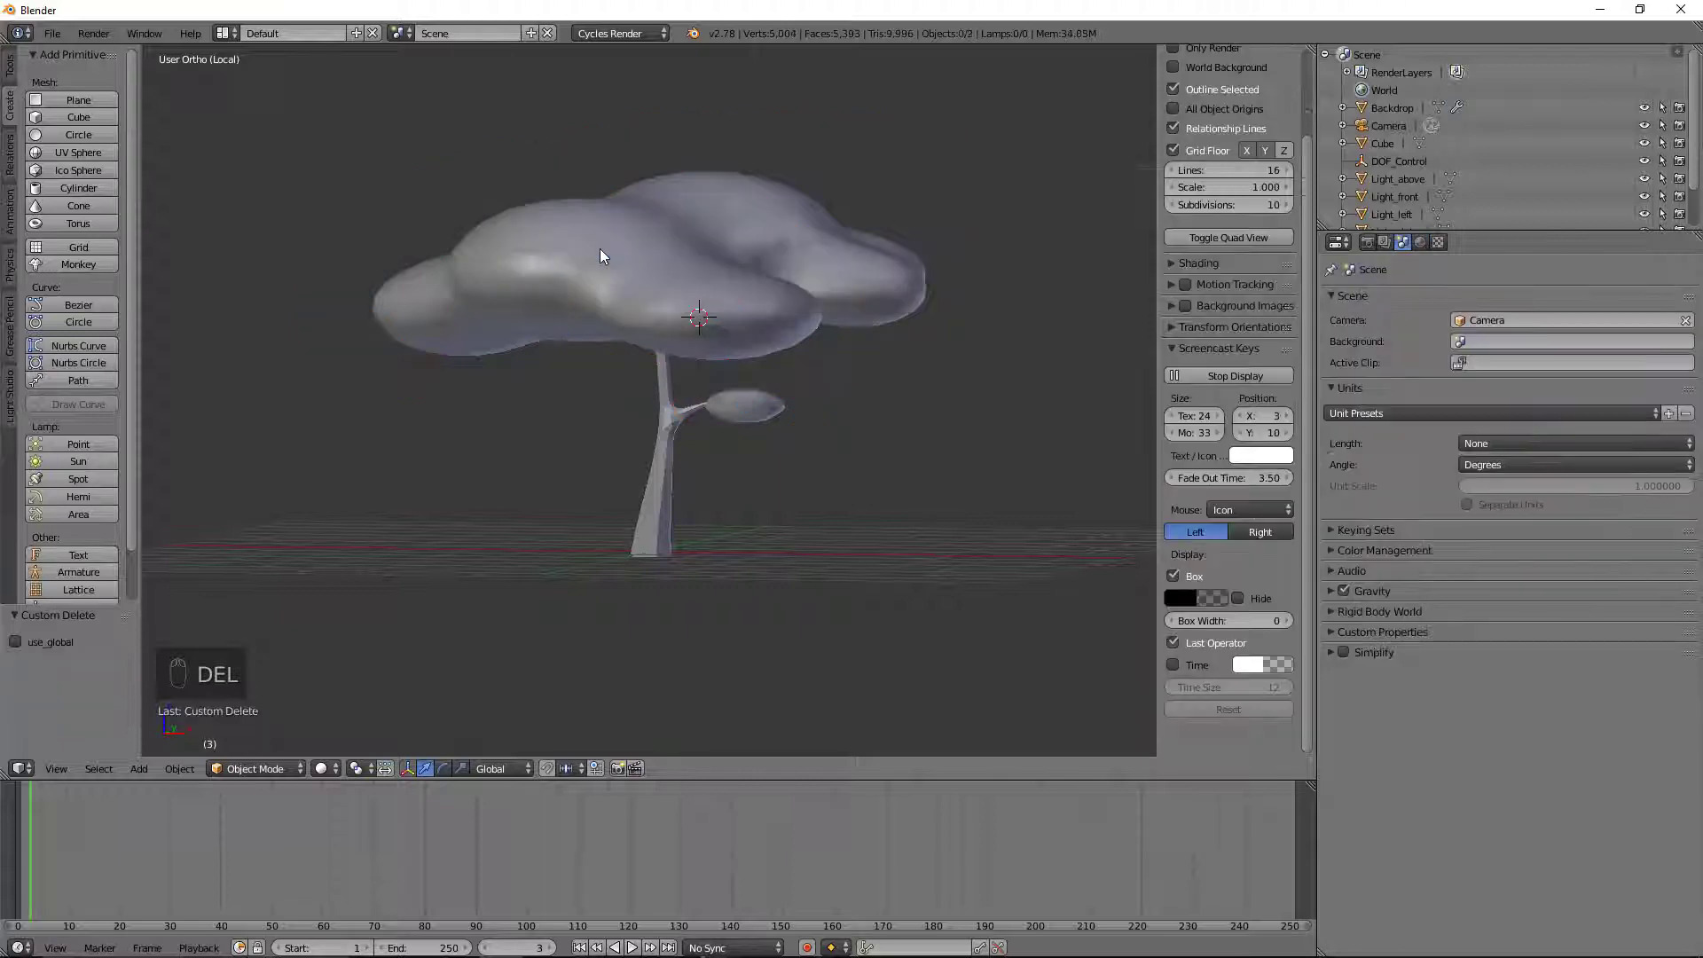
Step: Set the converted foliage mesh to flat shading
{"action": "middle_click_drag", "start_coordinate": [599, 279], "coordinate": [861, 287]}
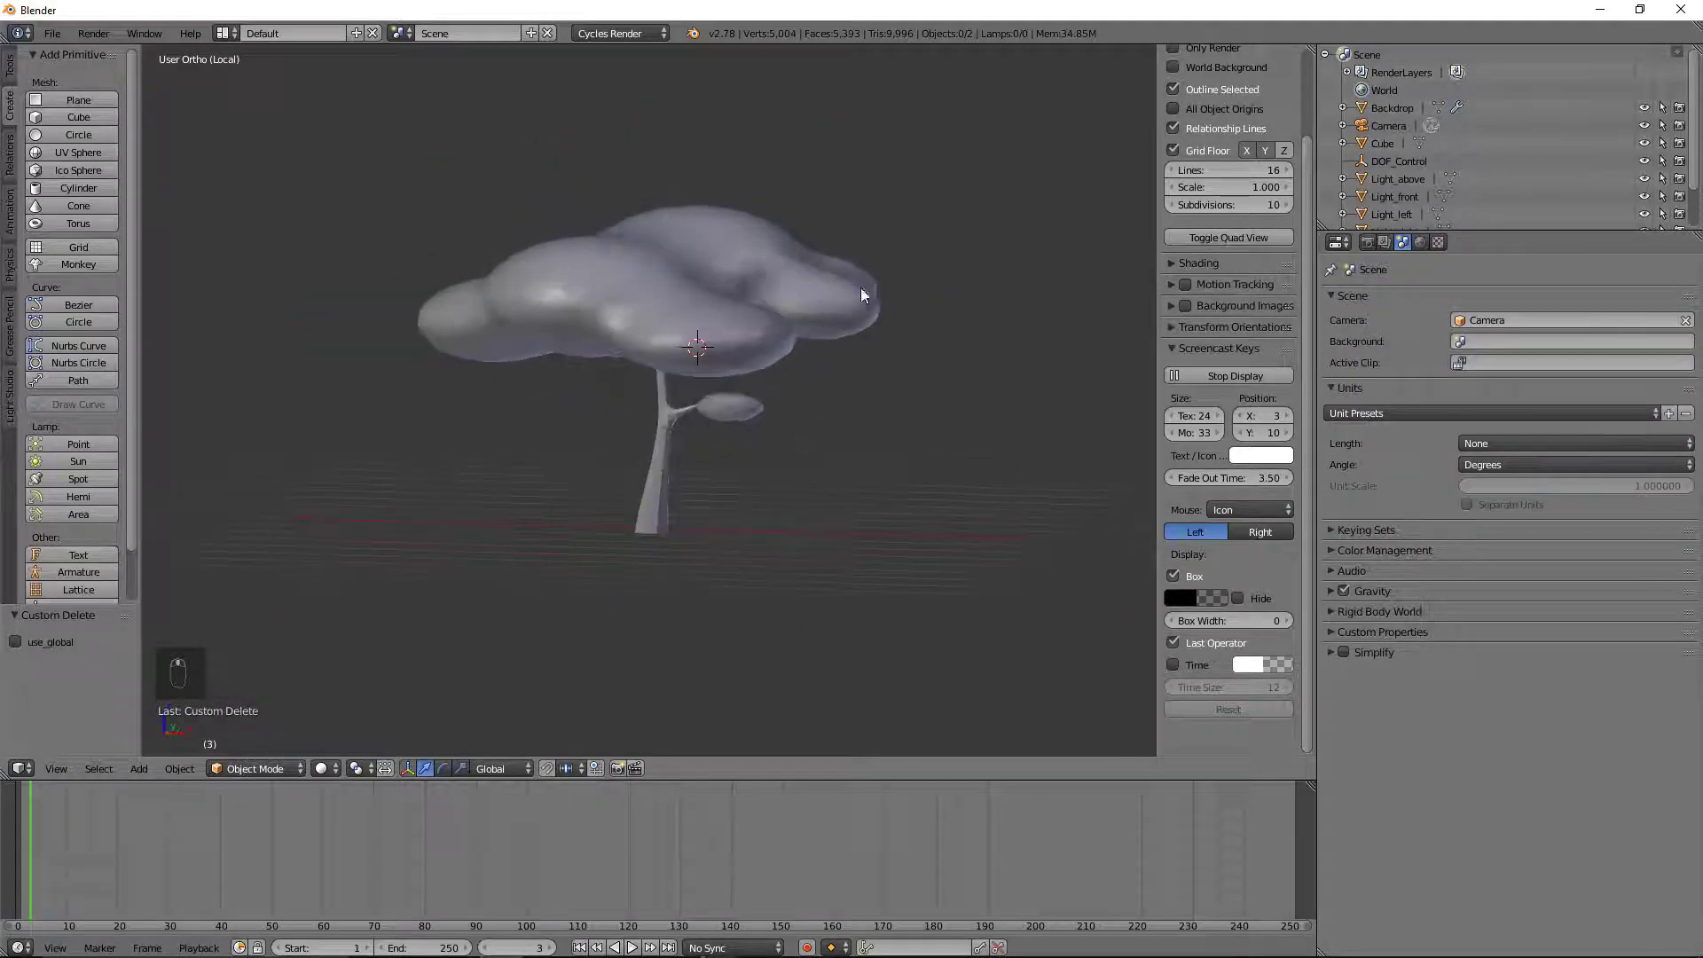
{"action": "right_click", "coordinate": [602, 300]}
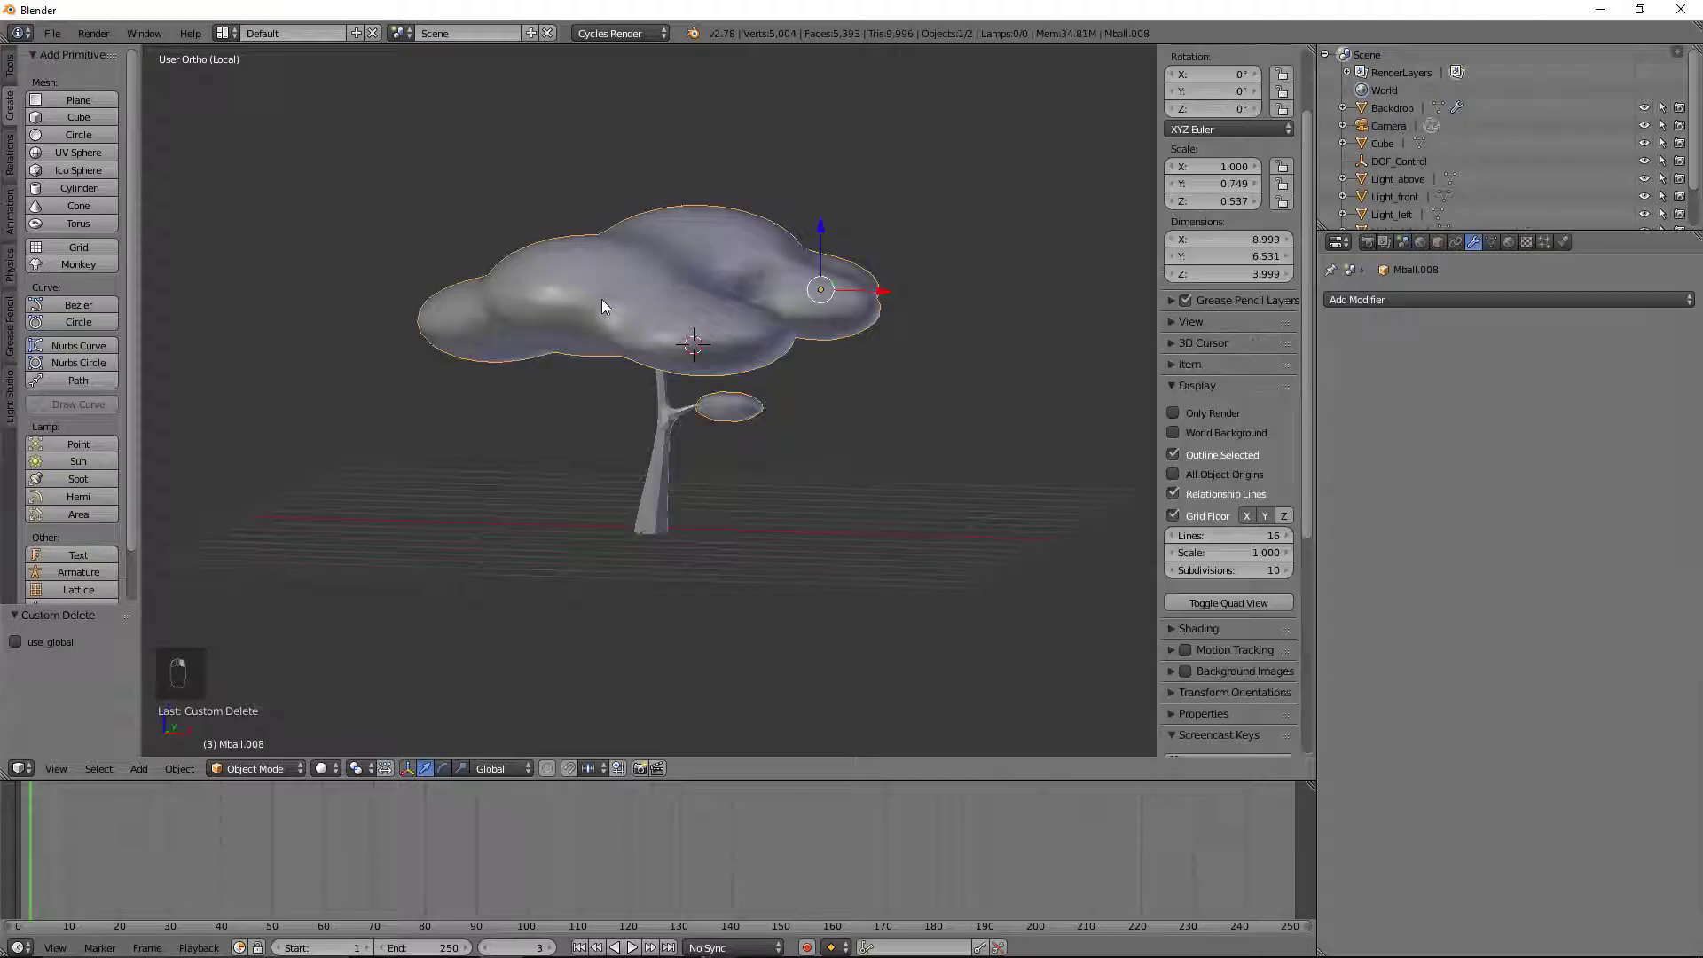
{"action": "left_click", "coordinate": [7, 76]}
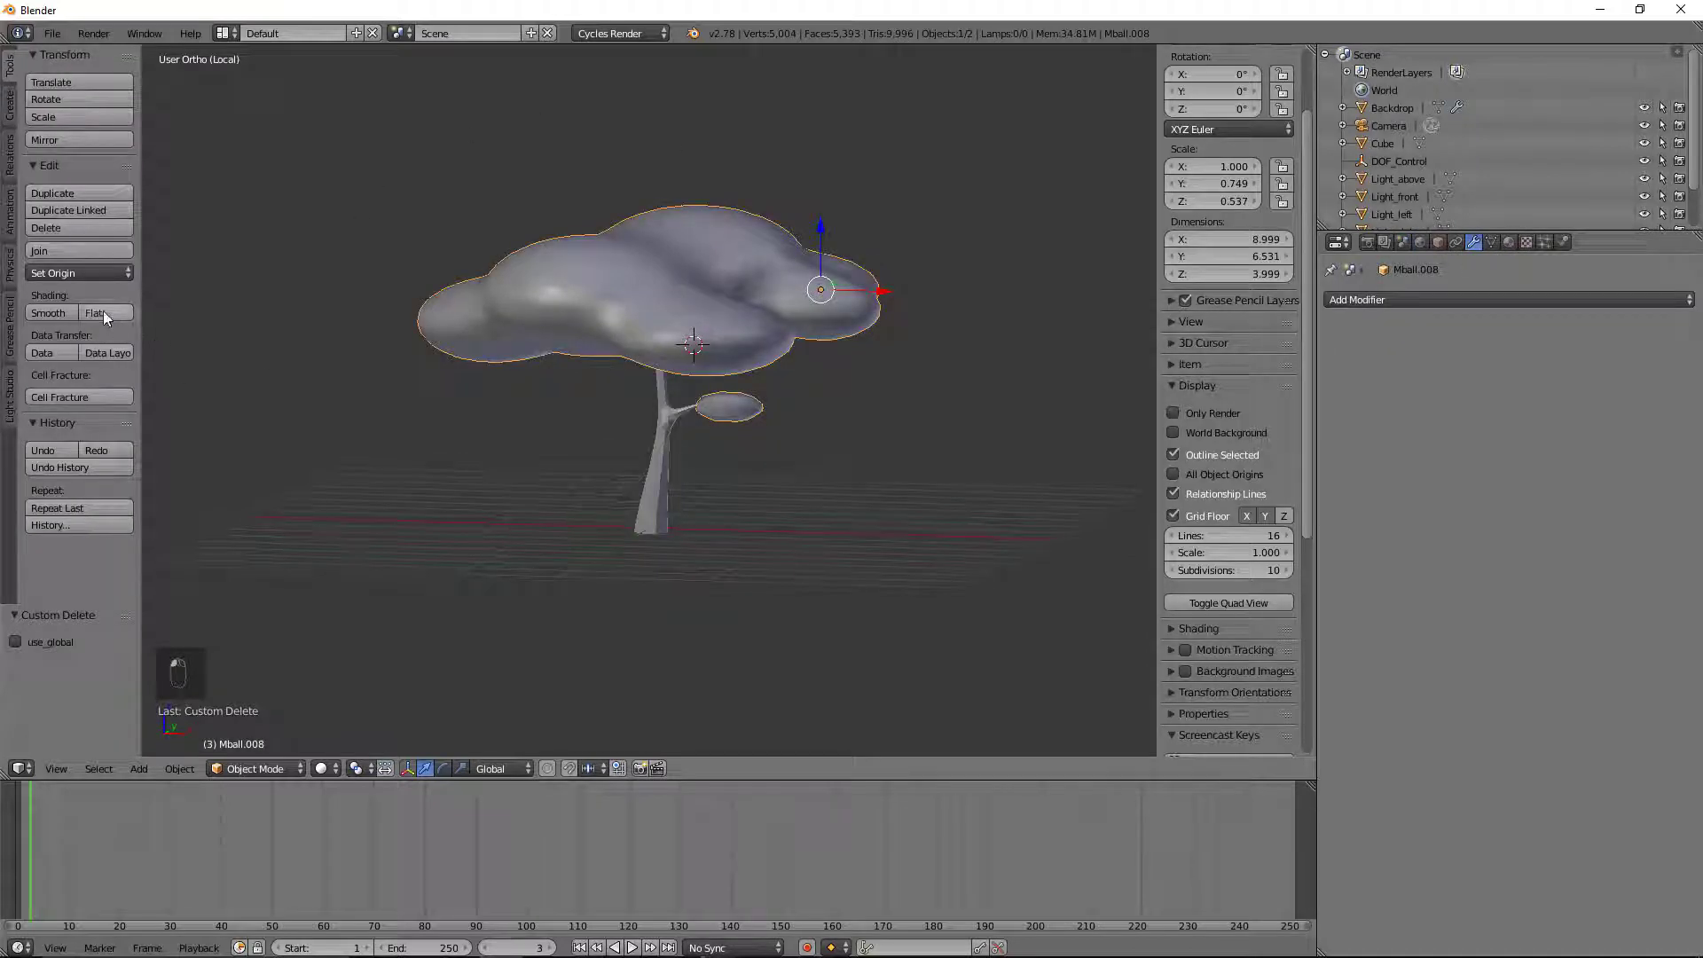
{"action": "left_click", "coordinate": [98, 313]}
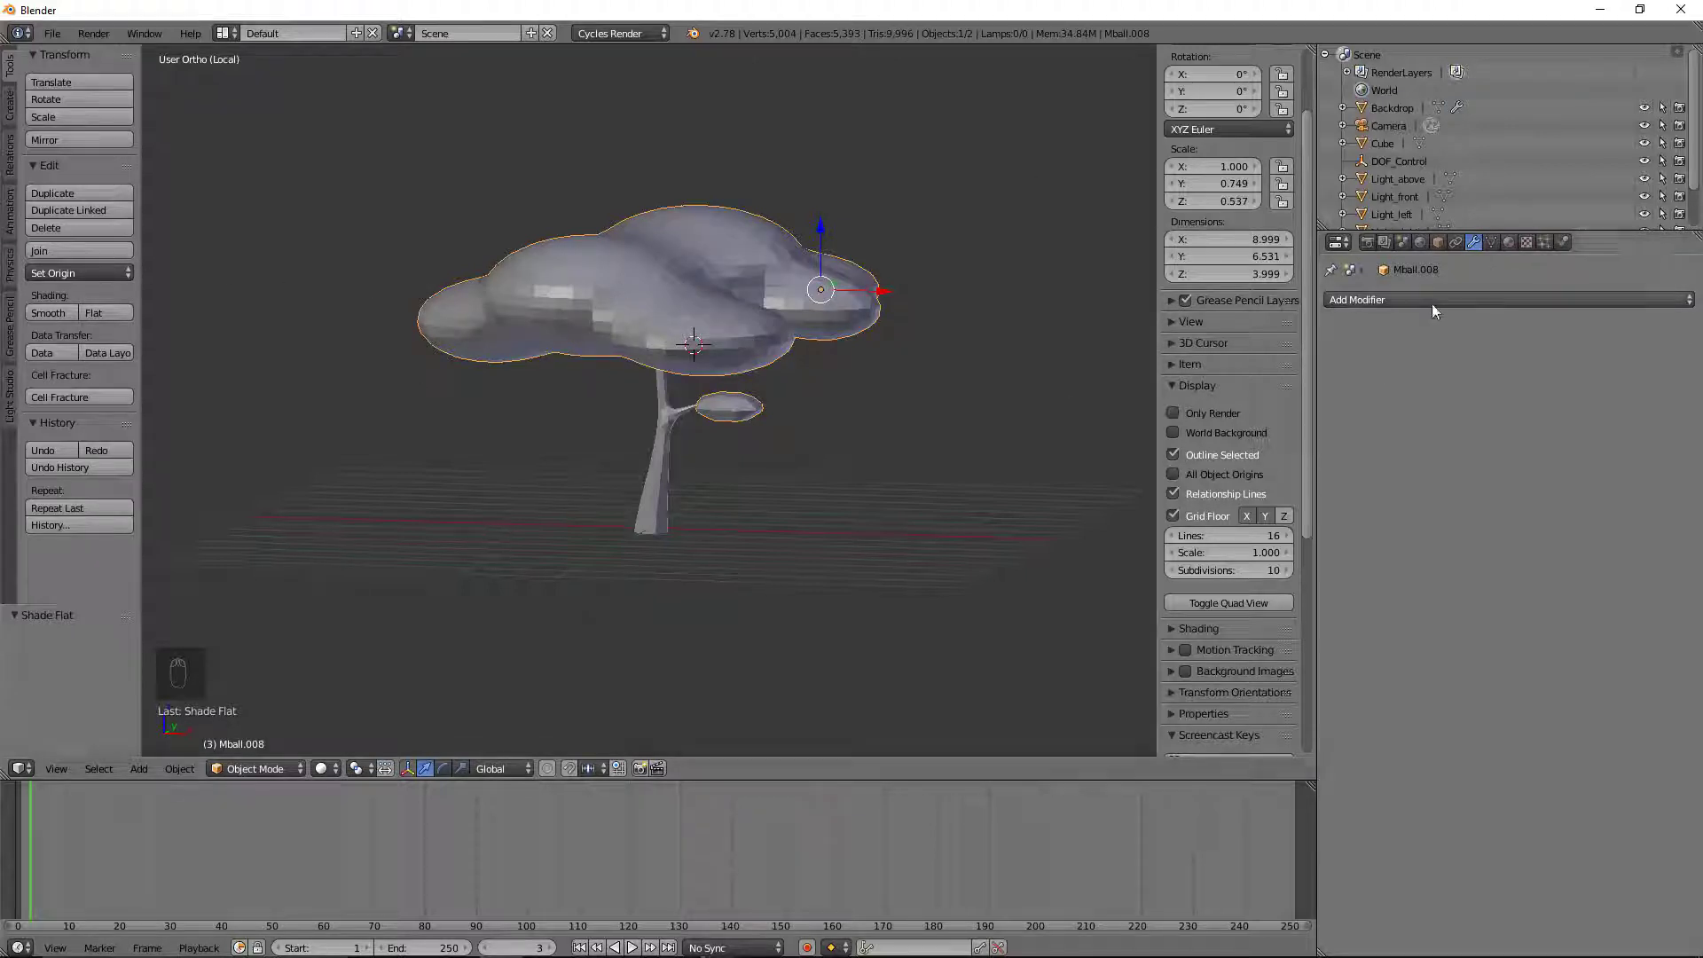
Step: Add a Decimate modifier to the foliage in Collapse mode with a ratio of about 0.169, and apply it
{"action": "mouse_move", "coordinate": [785, 371]}
{"action": "middle_mouse_down"}
{"action": "mouse_move", "coordinate": [829, 390]}
{"action": "mouse_move", "coordinate": [757, 376]}
{"action": "mouse_move", "coordinate": [803, 373]}
{"action": "middle_mouse_up"}
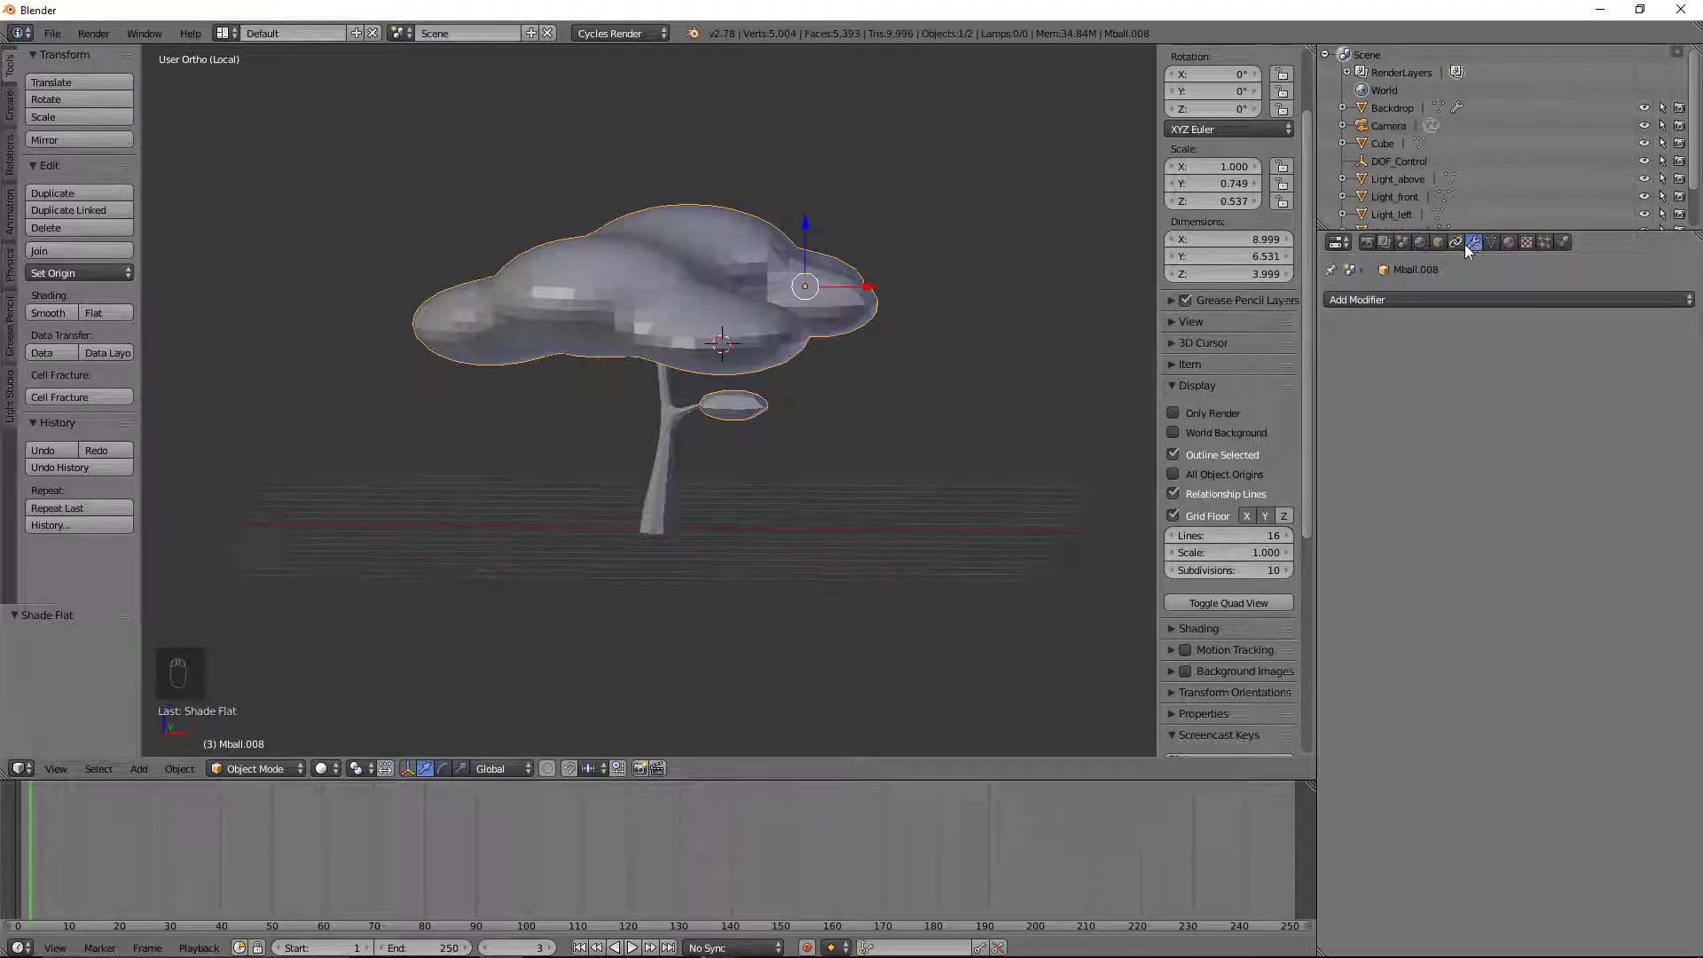
{"action": "left_click", "coordinate": [1459, 300]}
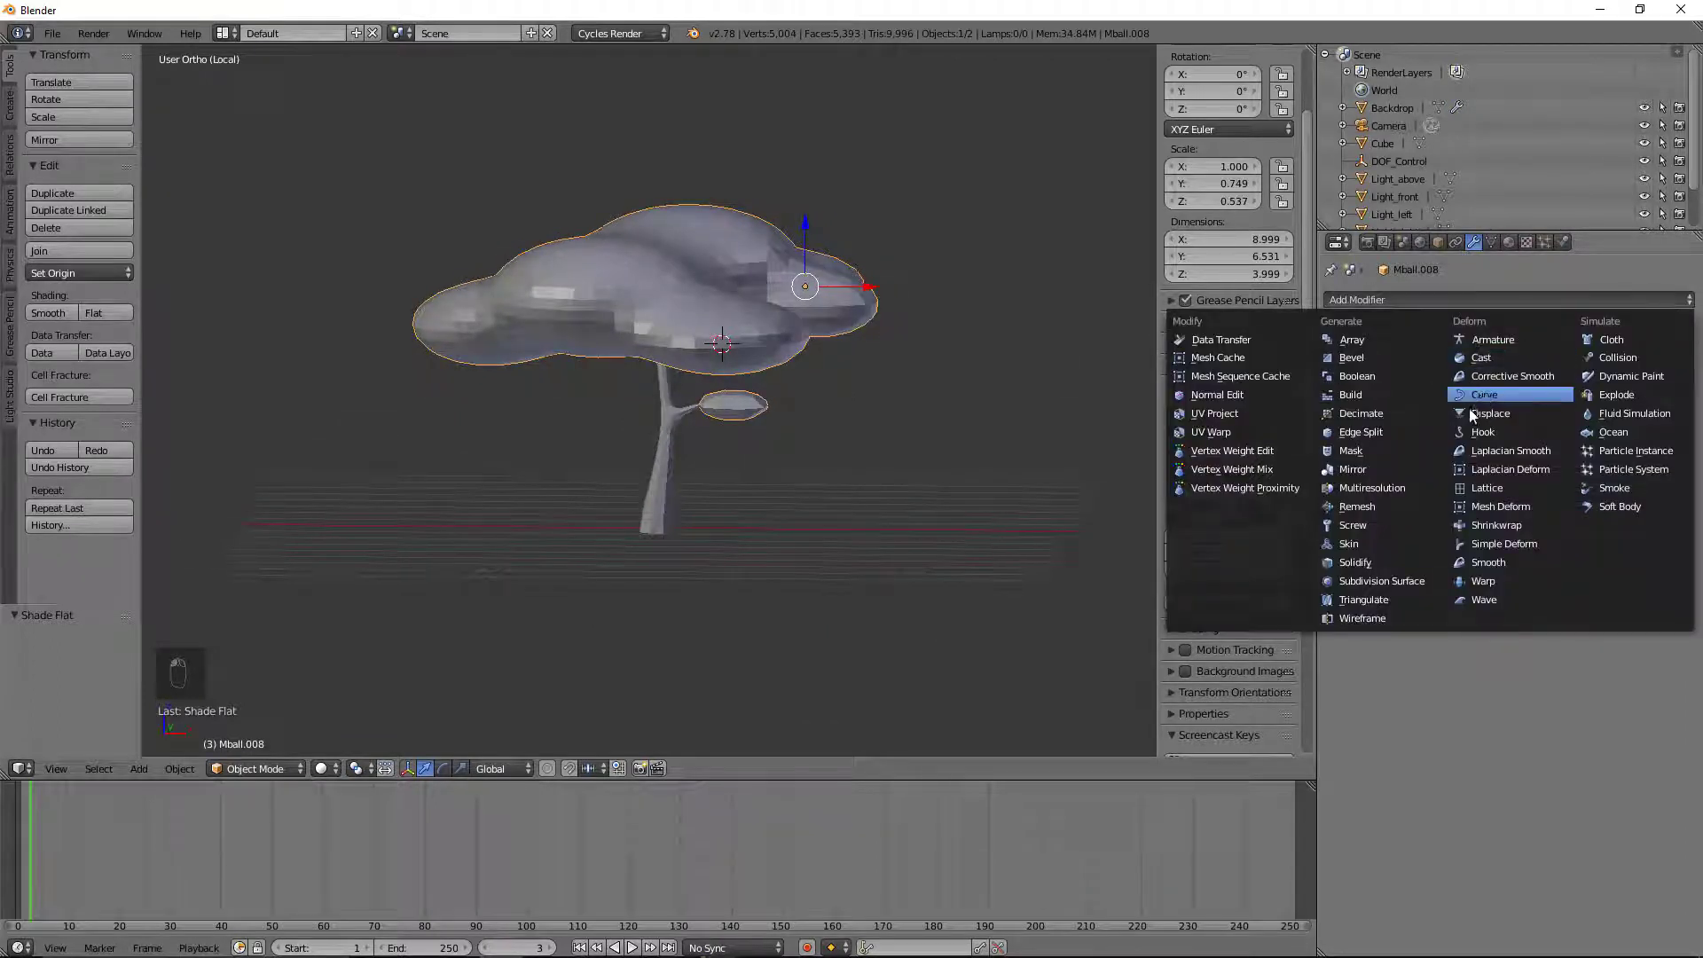
{"action": "left_click", "coordinate": [1372, 416]}
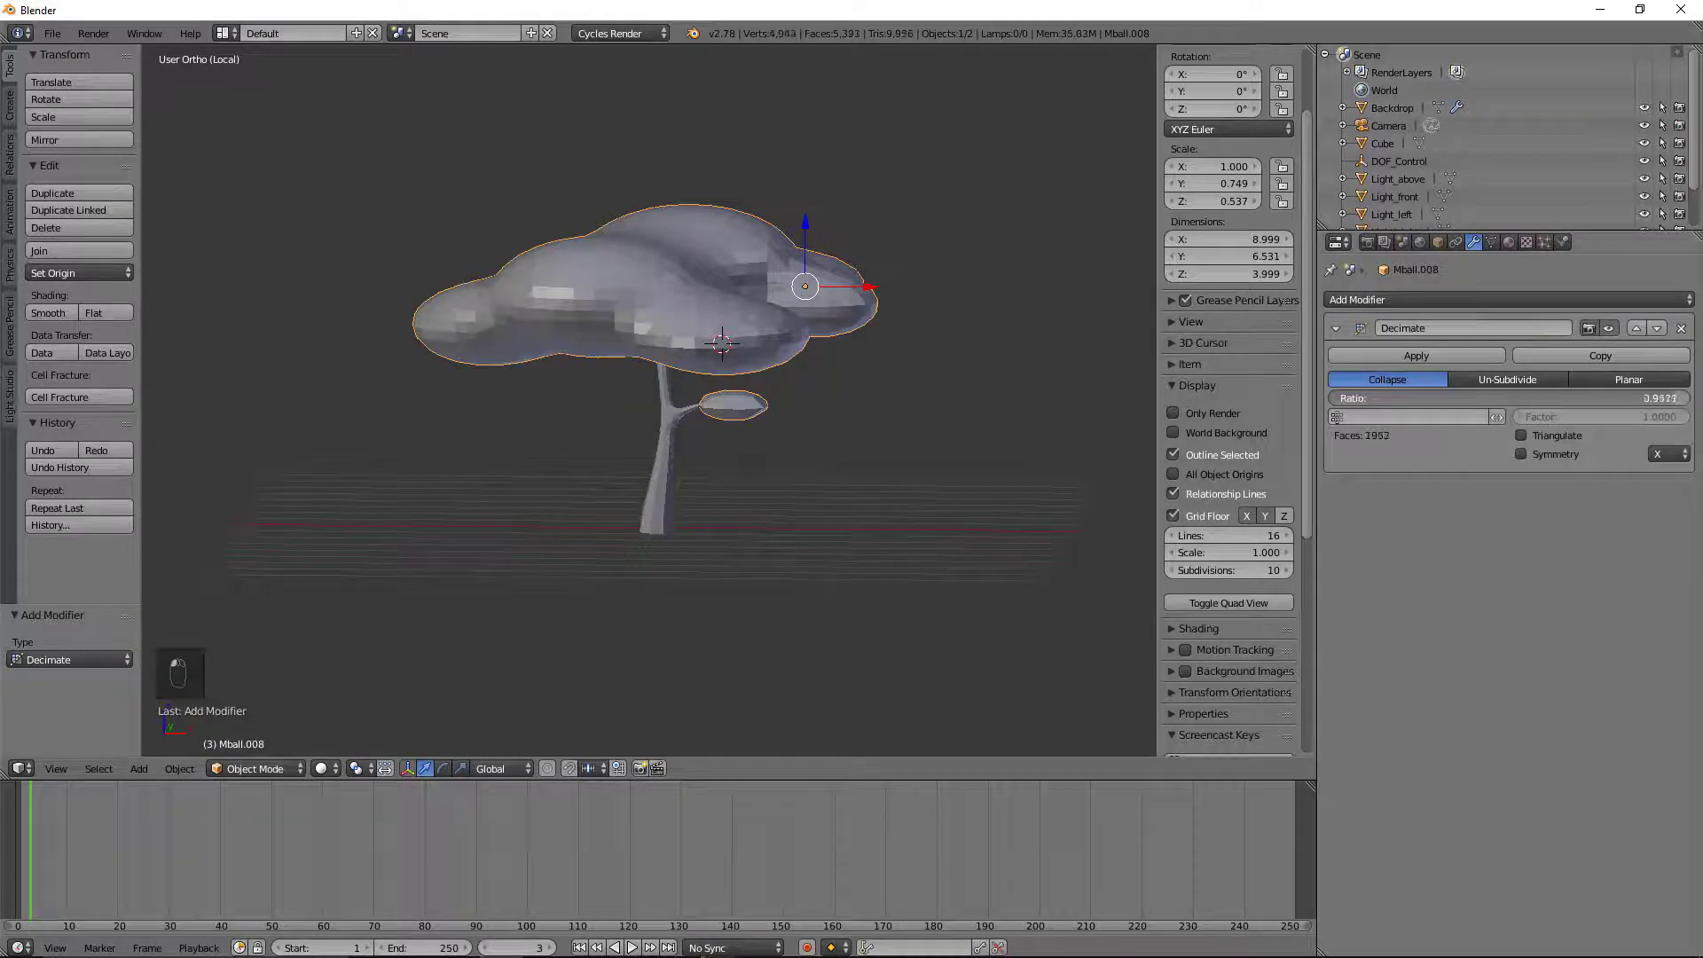
{"action": "left_click_drag", "start_coordinate": [1670, 398], "coordinate": [1395, 398]}
{"action": "left_click_drag", "start_coordinate": [1396, 398], "coordinate": [1394, 398]}
{"action": "middle_click_drag", "start_coordinate": [1018, 448], "coordinate": [618, 284]}
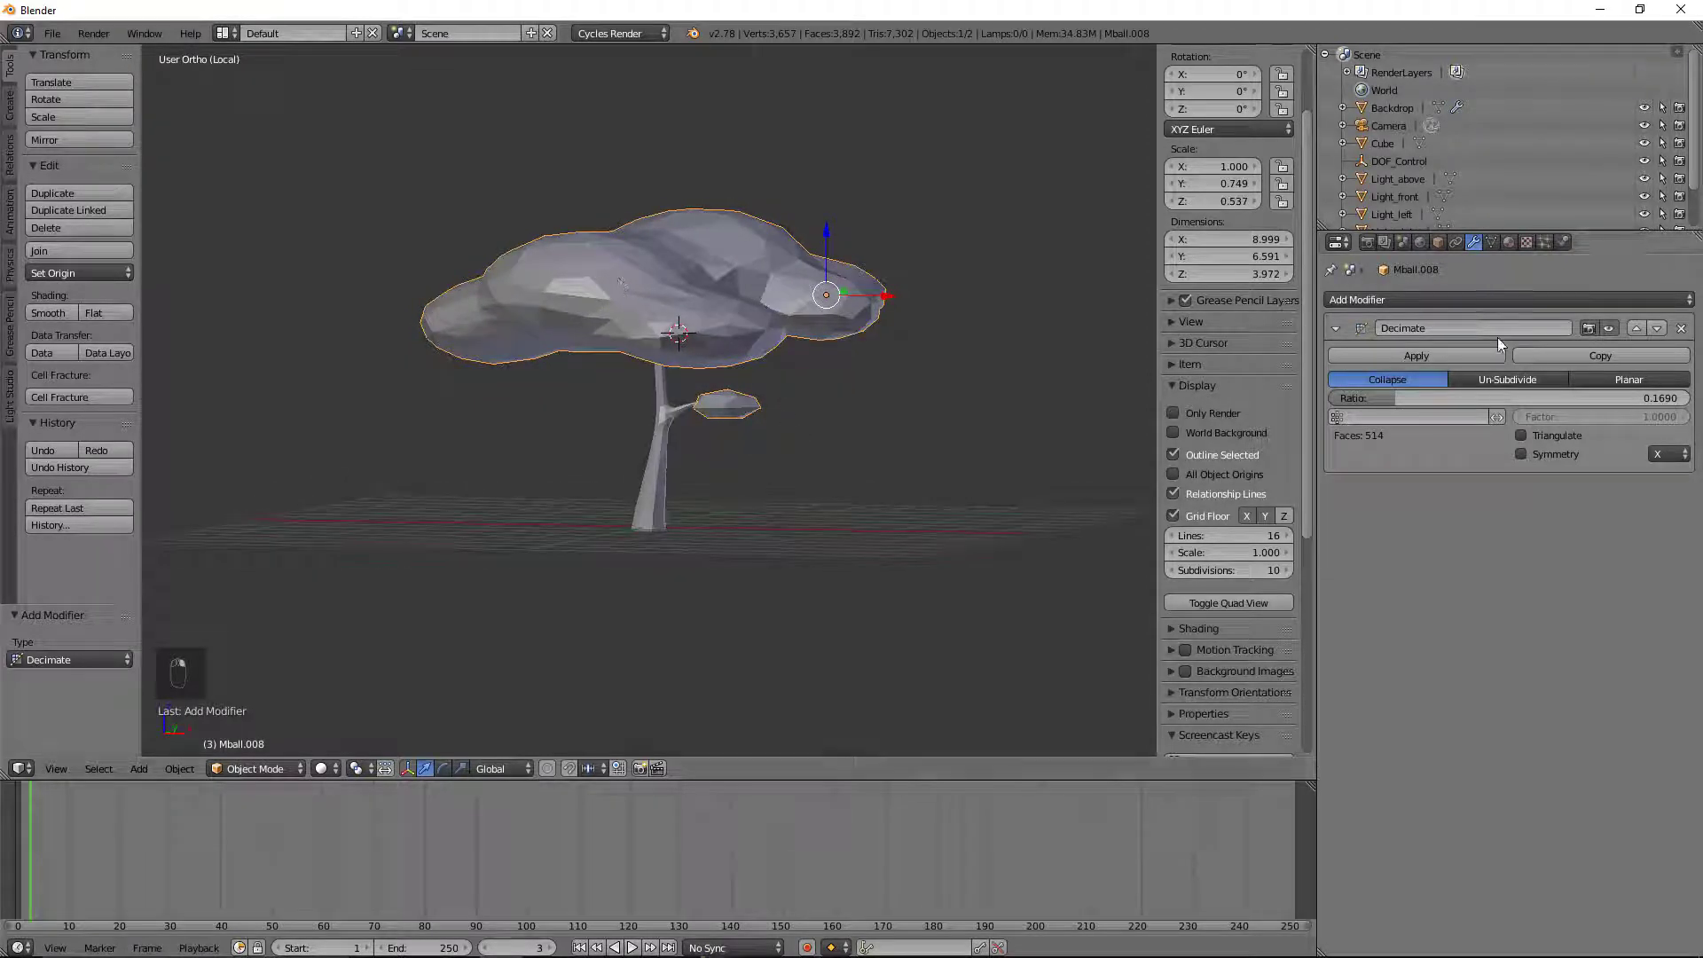
{"action": "left_click", "coordinate": [1418, 357]}
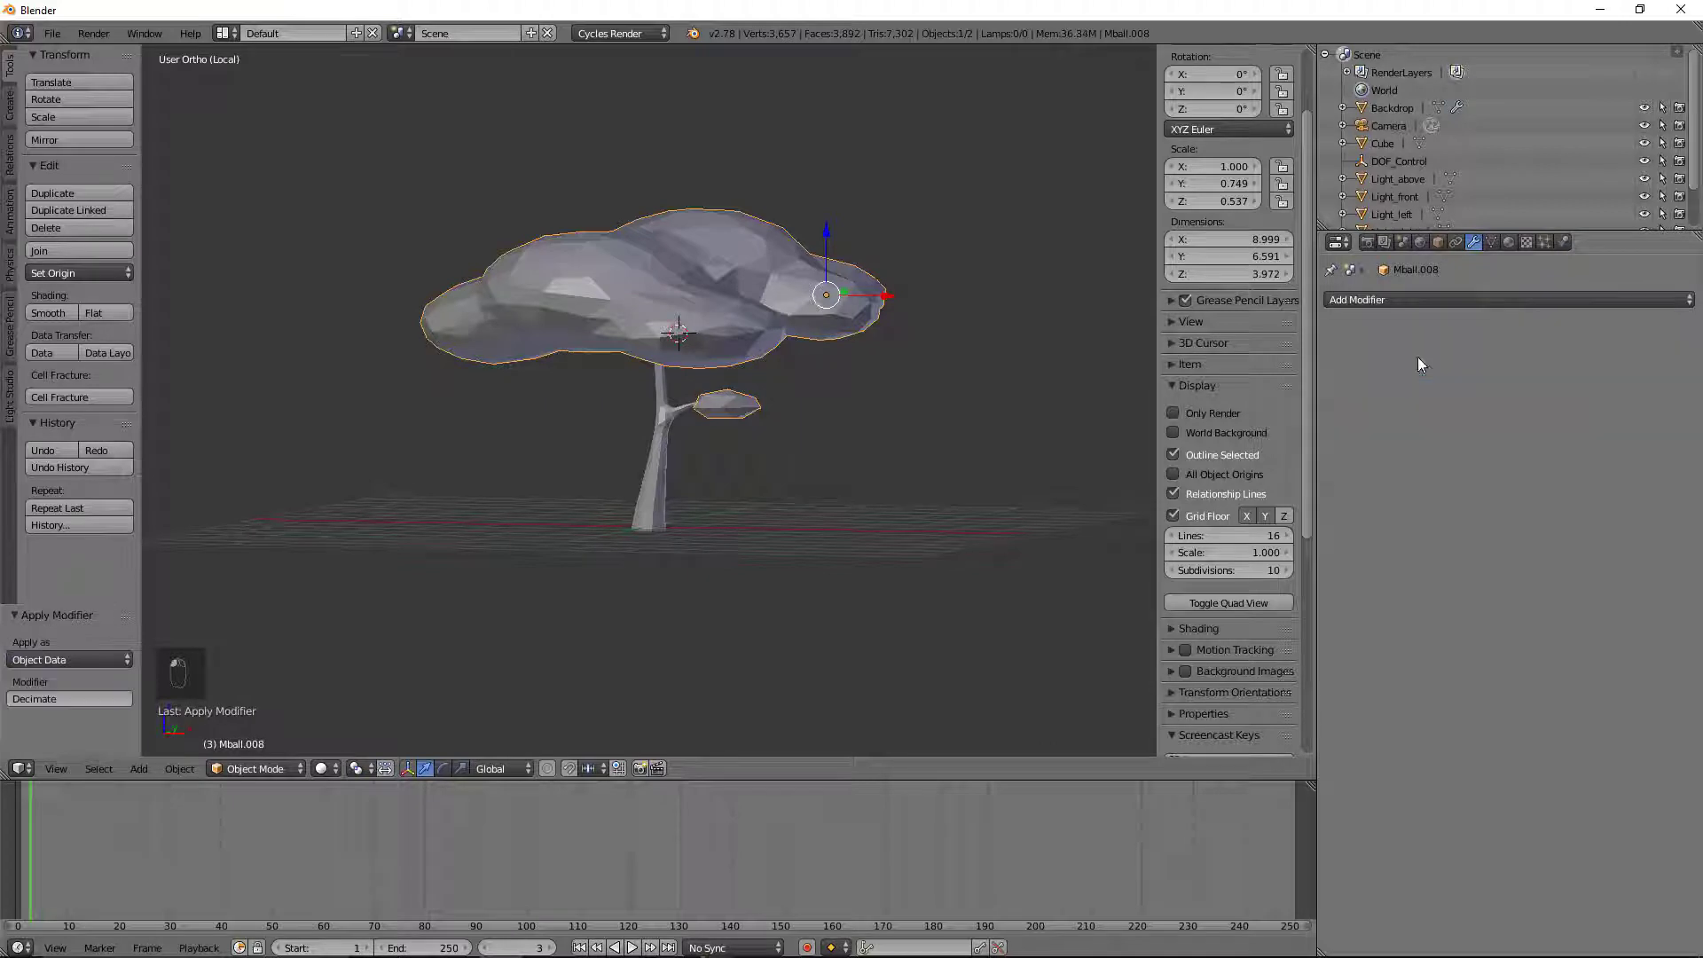
Step: Switch the viewport shading to Material and give the foliage a new dark green diffuse material, about R 0.073, G 0.190, B 0.062
{"action": "left_click", "coordinate": [323, 768]}
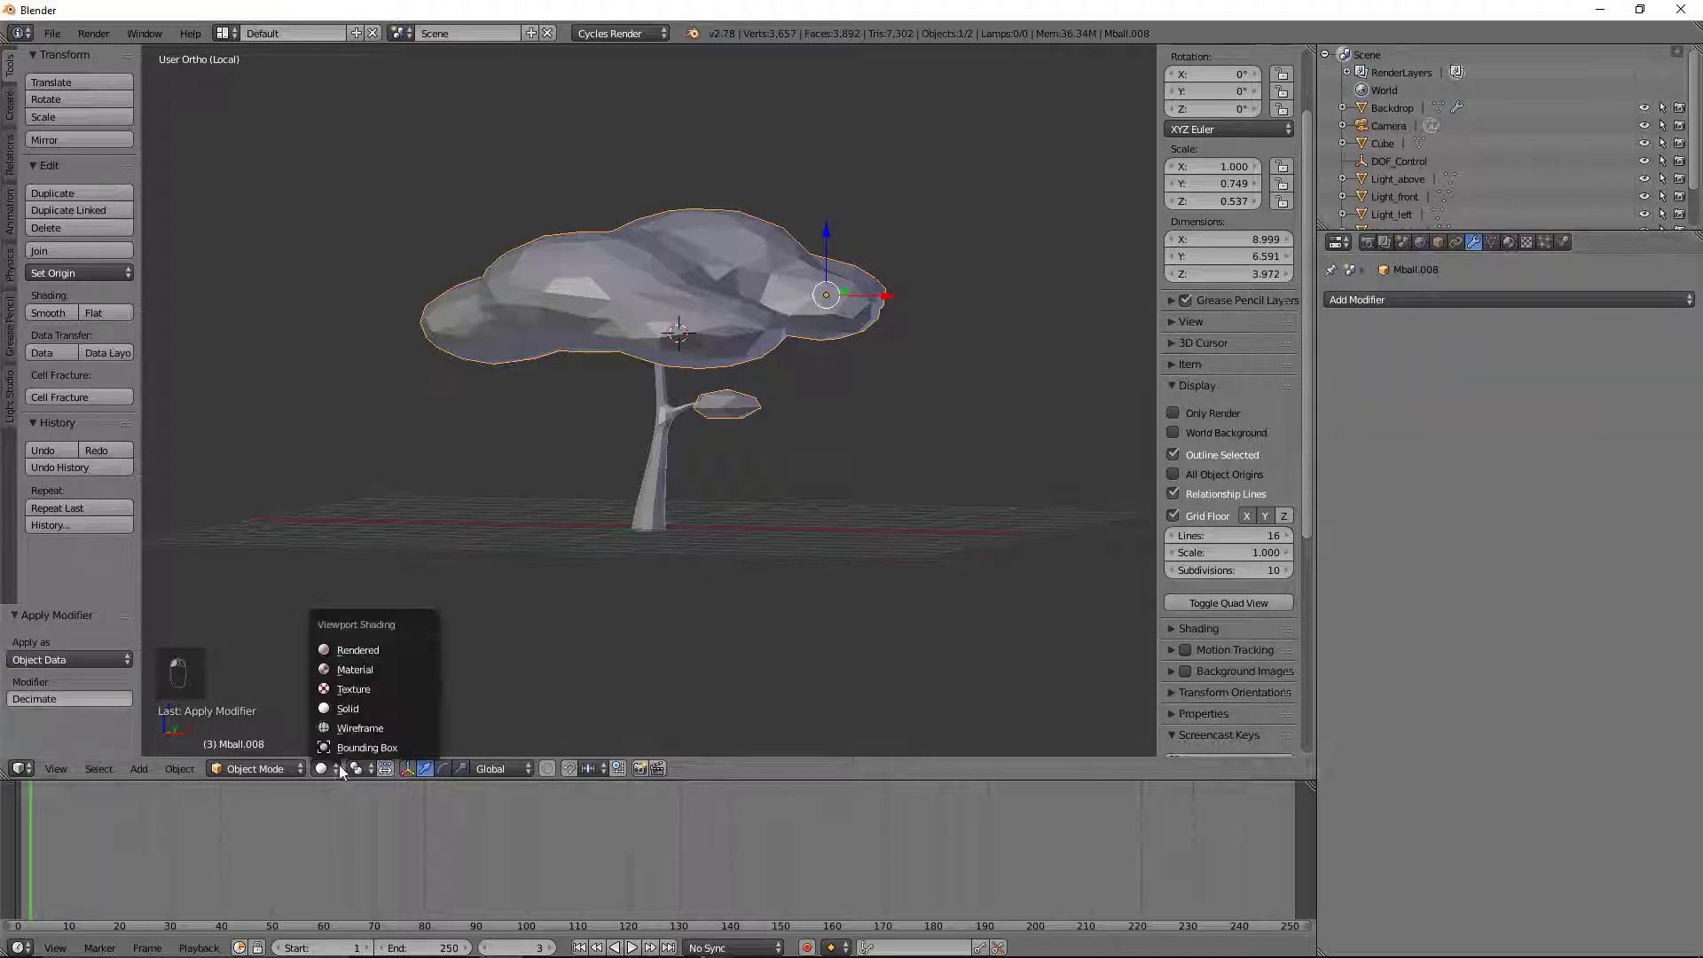
{"action": "left_click", "coordinate": [360, 670]}
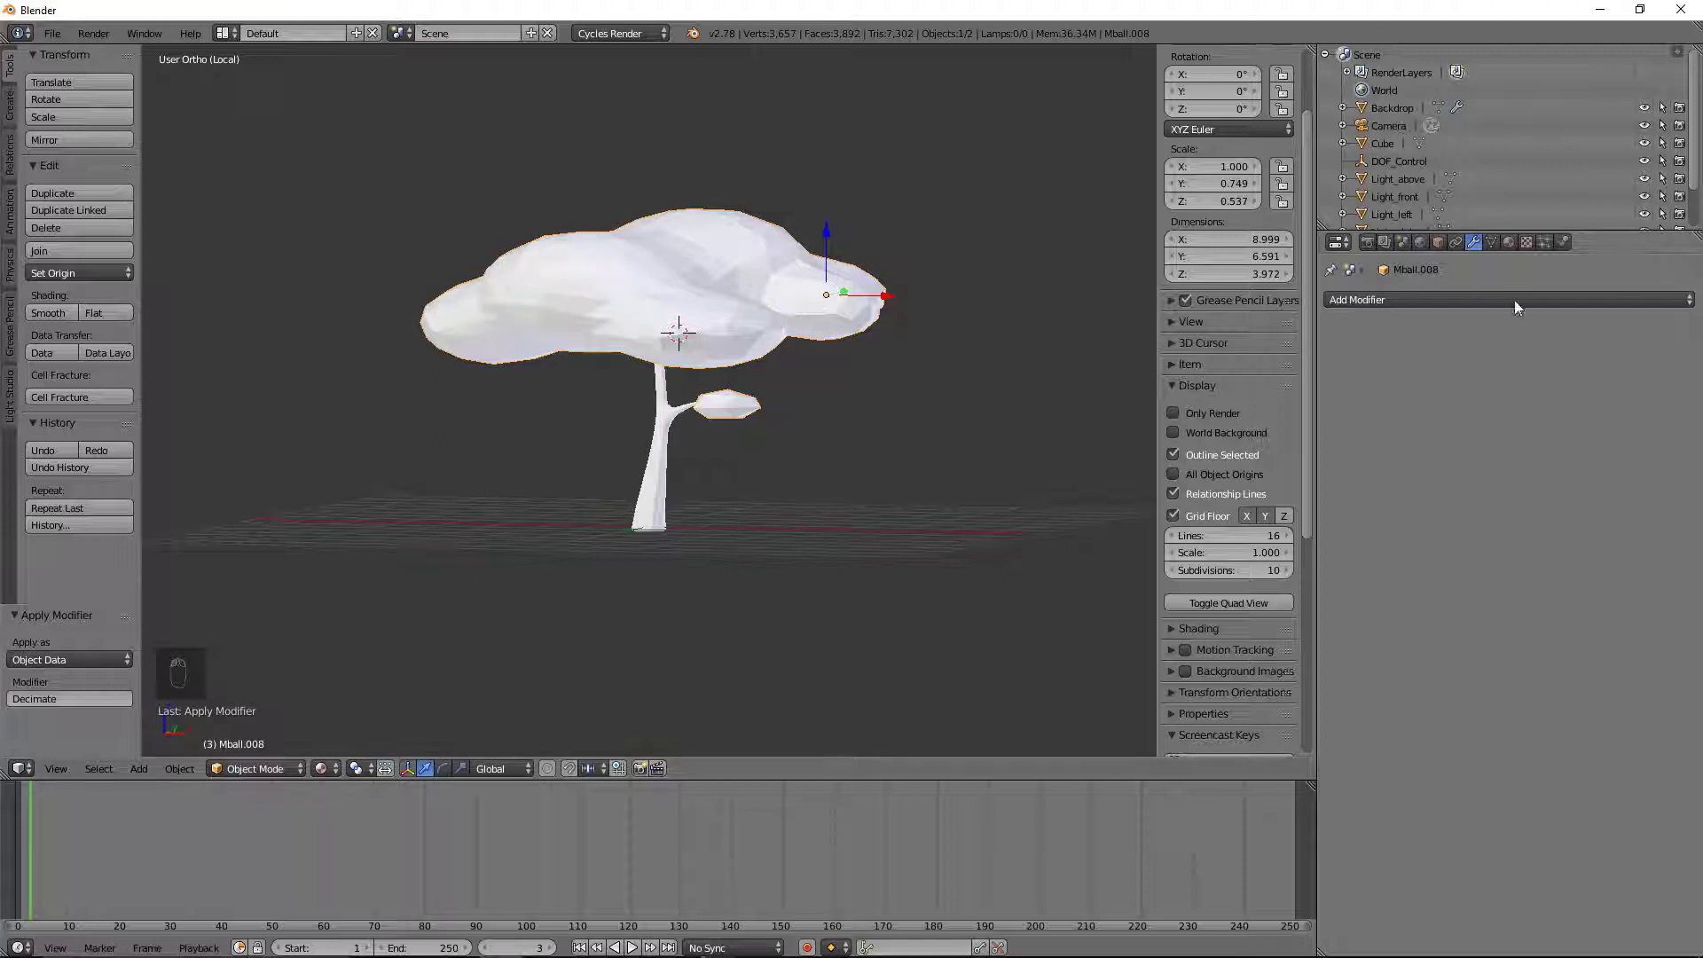
{"action": "left_click", "coordinate": [1508, 242]}
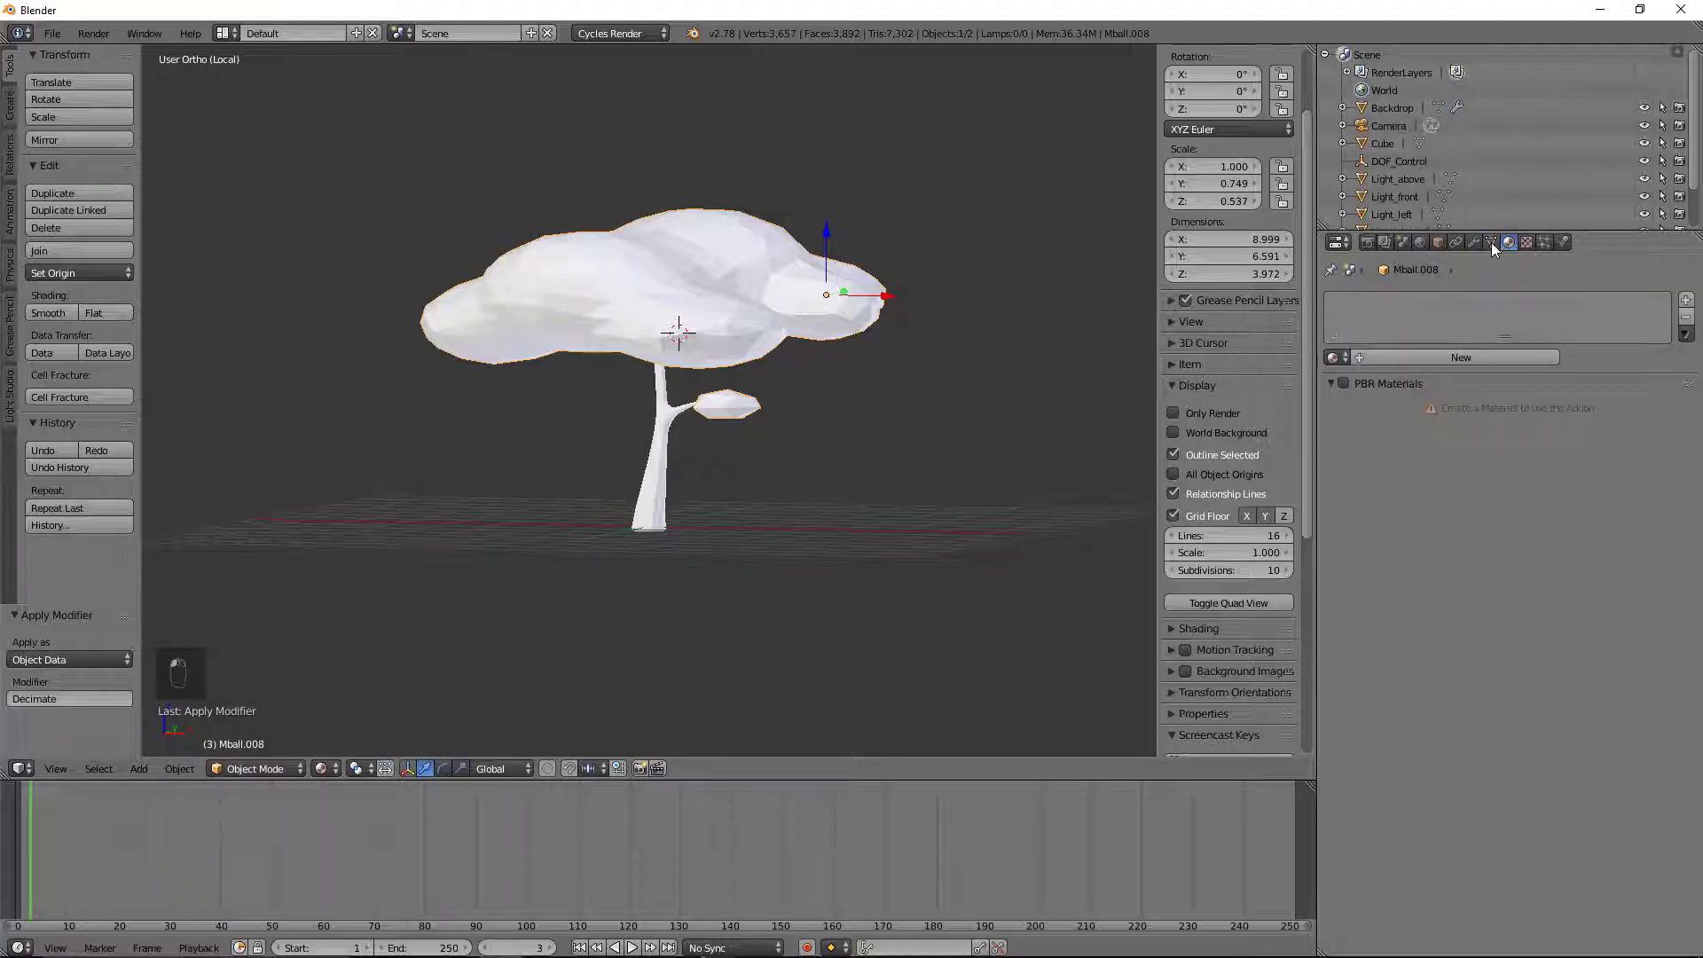
{"action": "left_click", "coordinate": [1435, 359]}
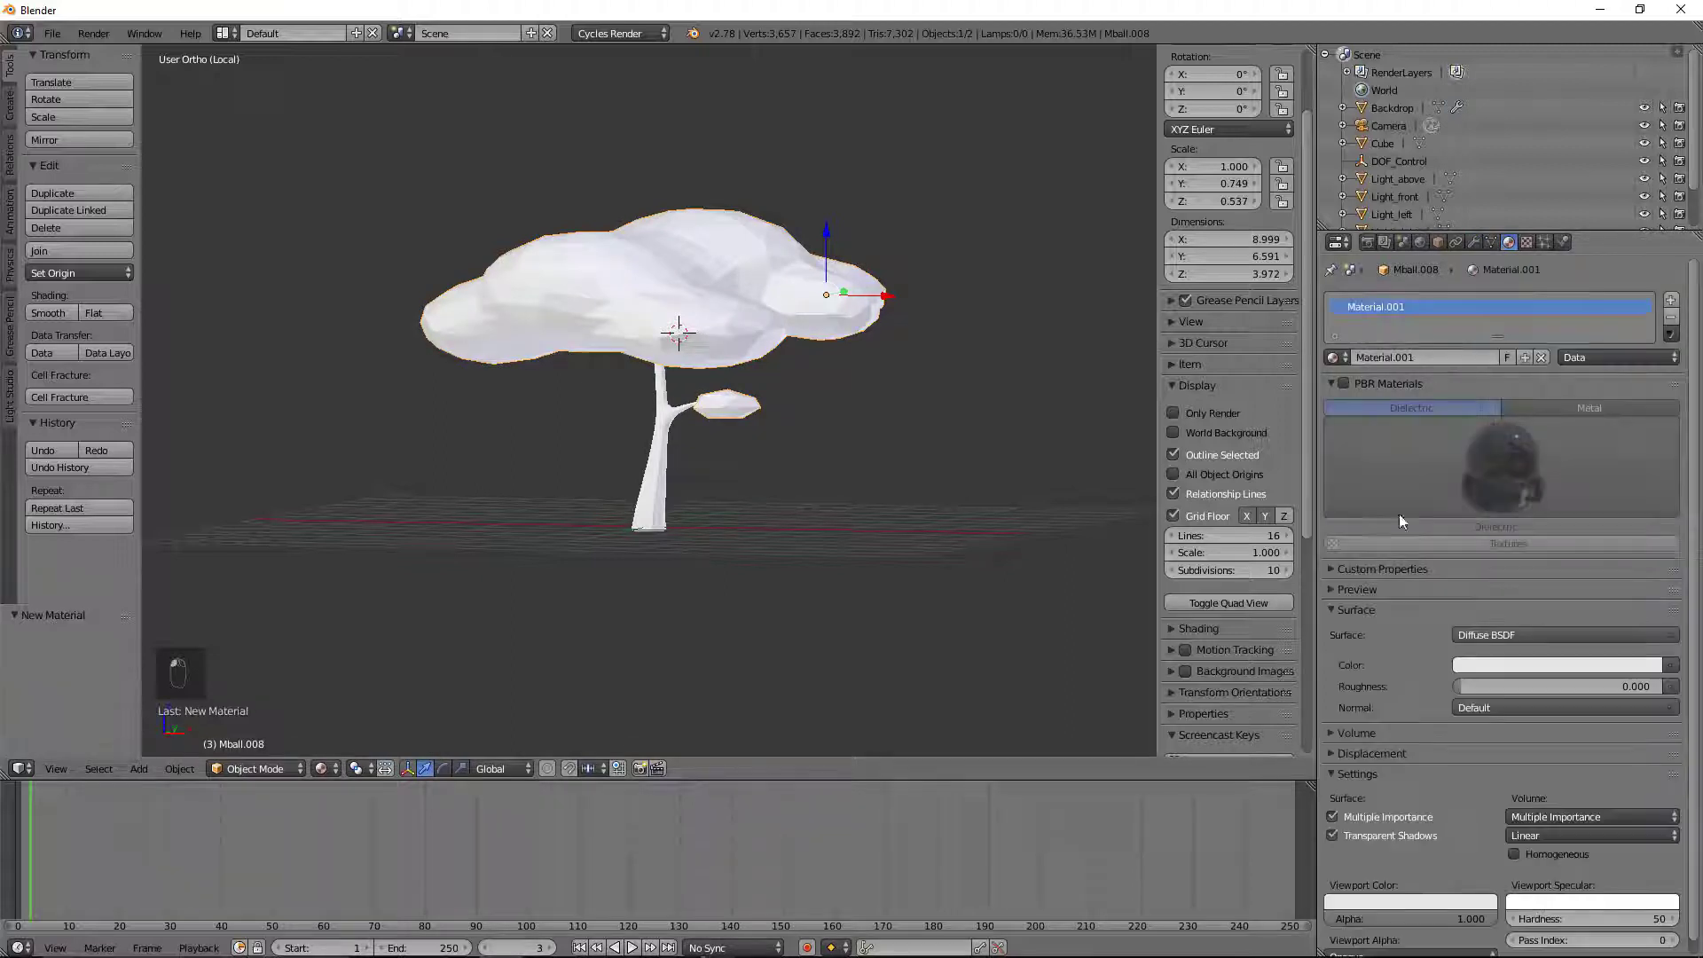
{"action": "left_click", "coordinate": [1521, 664]}
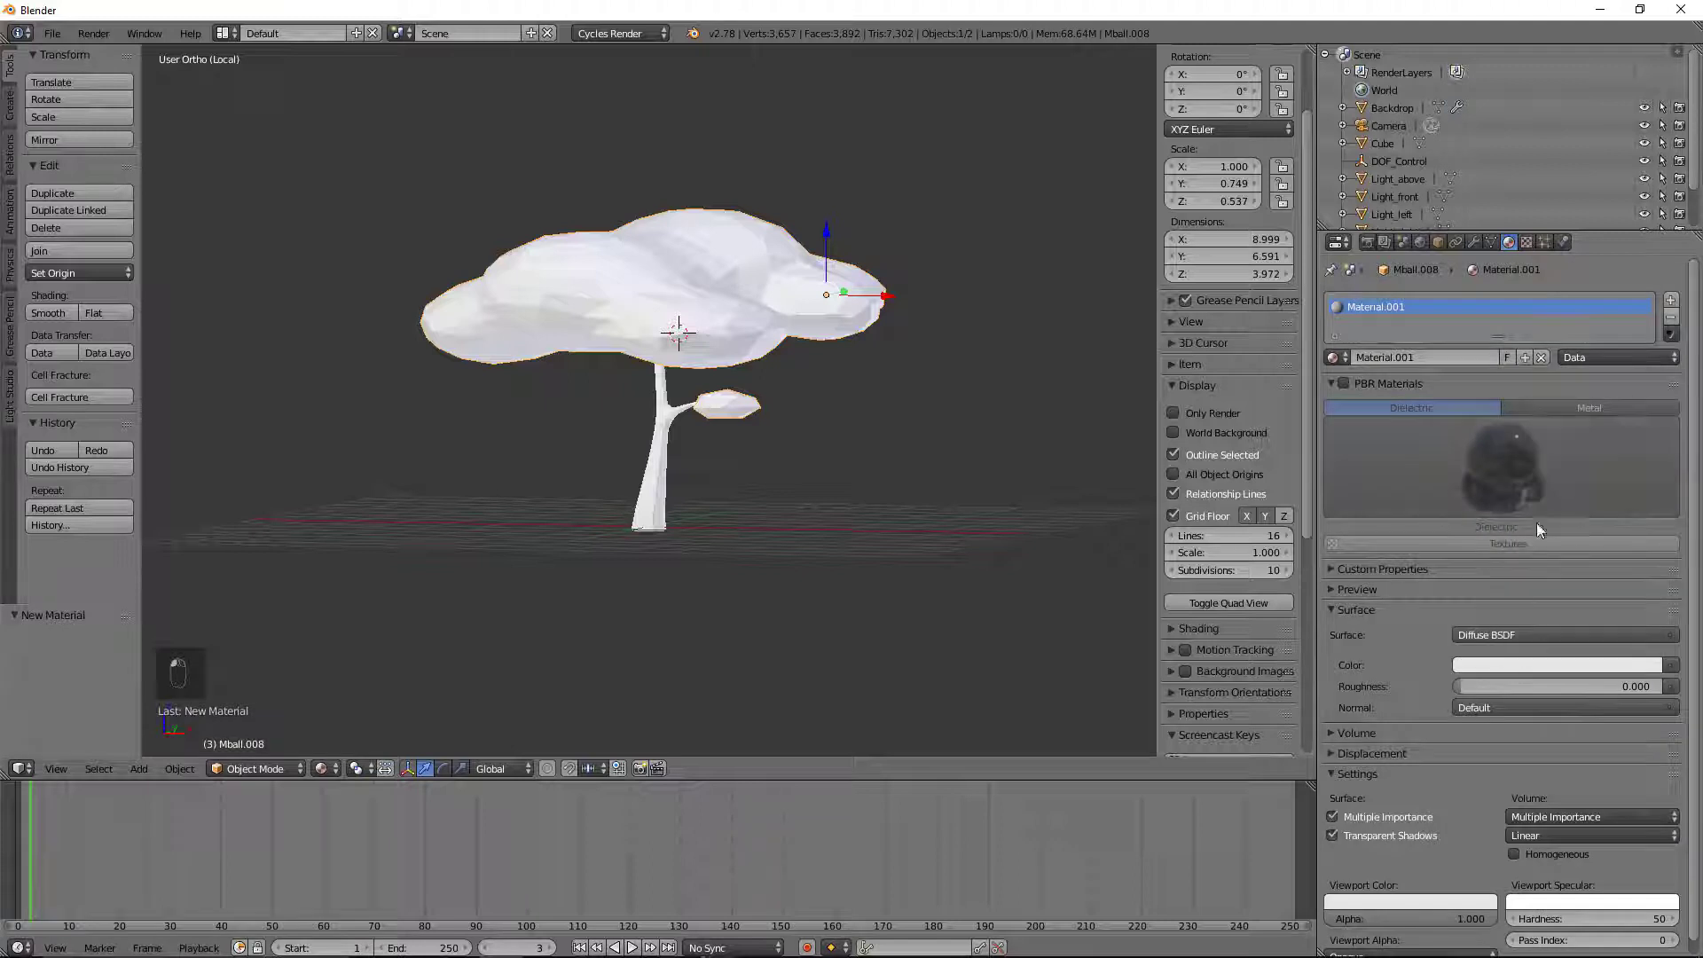
{"action": "left_click", "coordinate": [1535, 666]}
{"action": "mouse_move", "coordinate": [1552, 467]}
{"action": "left_mouse_down"}
{"action": "mouse_move", "coordinate": [1528, 463]}
{"action": "mouse_move", "coordinate": [1553, 469]}
{"action": "left_mouse_up"}
{"action": "mouse_move", "coordinate": [1649, 431]}
{"action": "left_mouse_down"}
{"action": "mouse_move", "coordinate": [1649, 479]}
{"action": "mouse_move", "coordinate": [1549, 473]}
{"action": "mouse_move", "coordinate": [1650, 486]}
{"action": "left_mouse_up"}
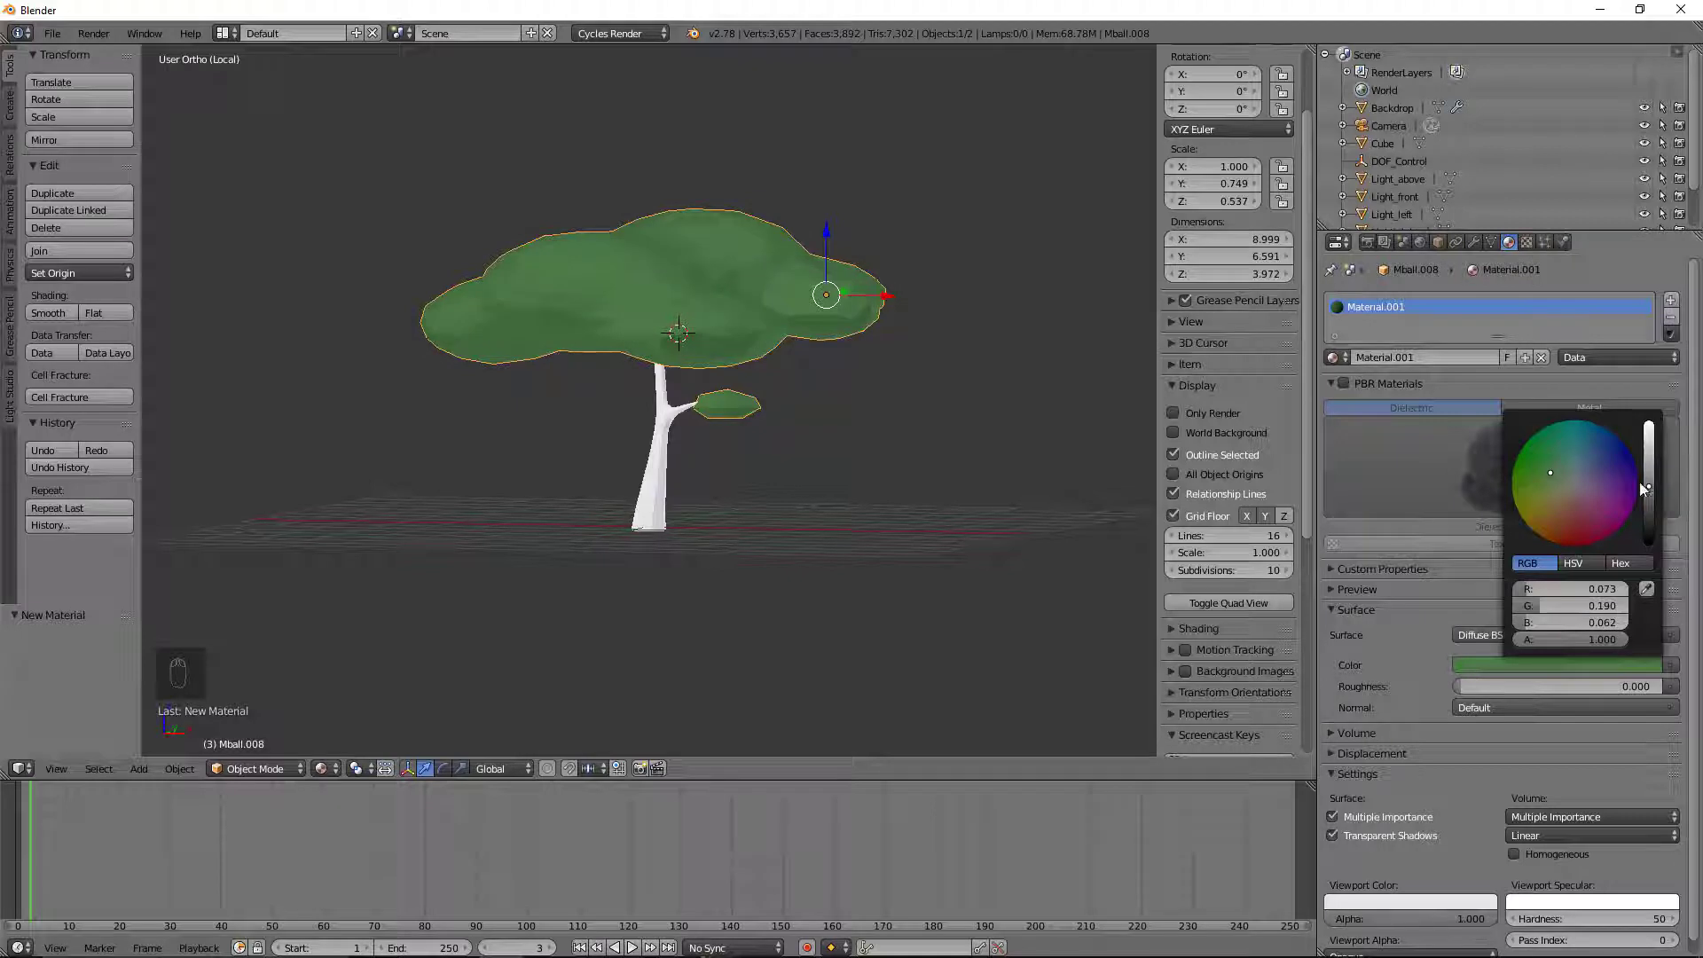
Step: Give the trunk a new diffuse material and darken its orange colour to brown
{"action": "right_click", "coordinate": [664, 451]}
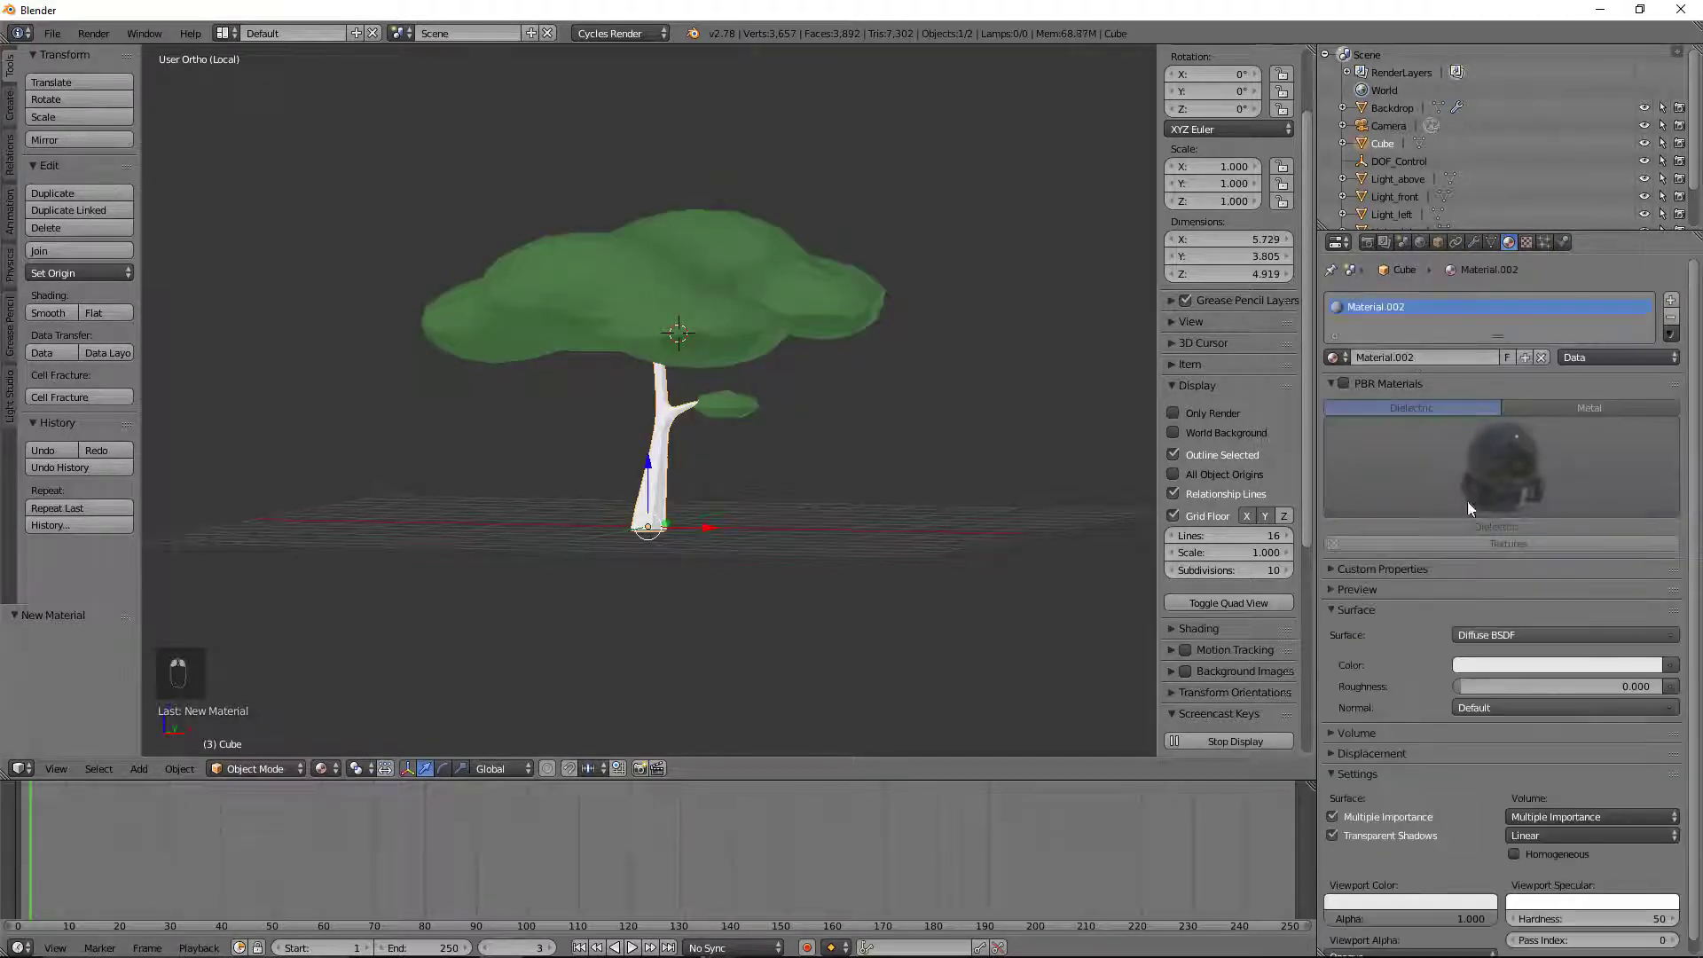
{"action": "left_click", "coordinate": [1546, 665]}
{"action": "left_click", "coordinate": [1564, 515]}
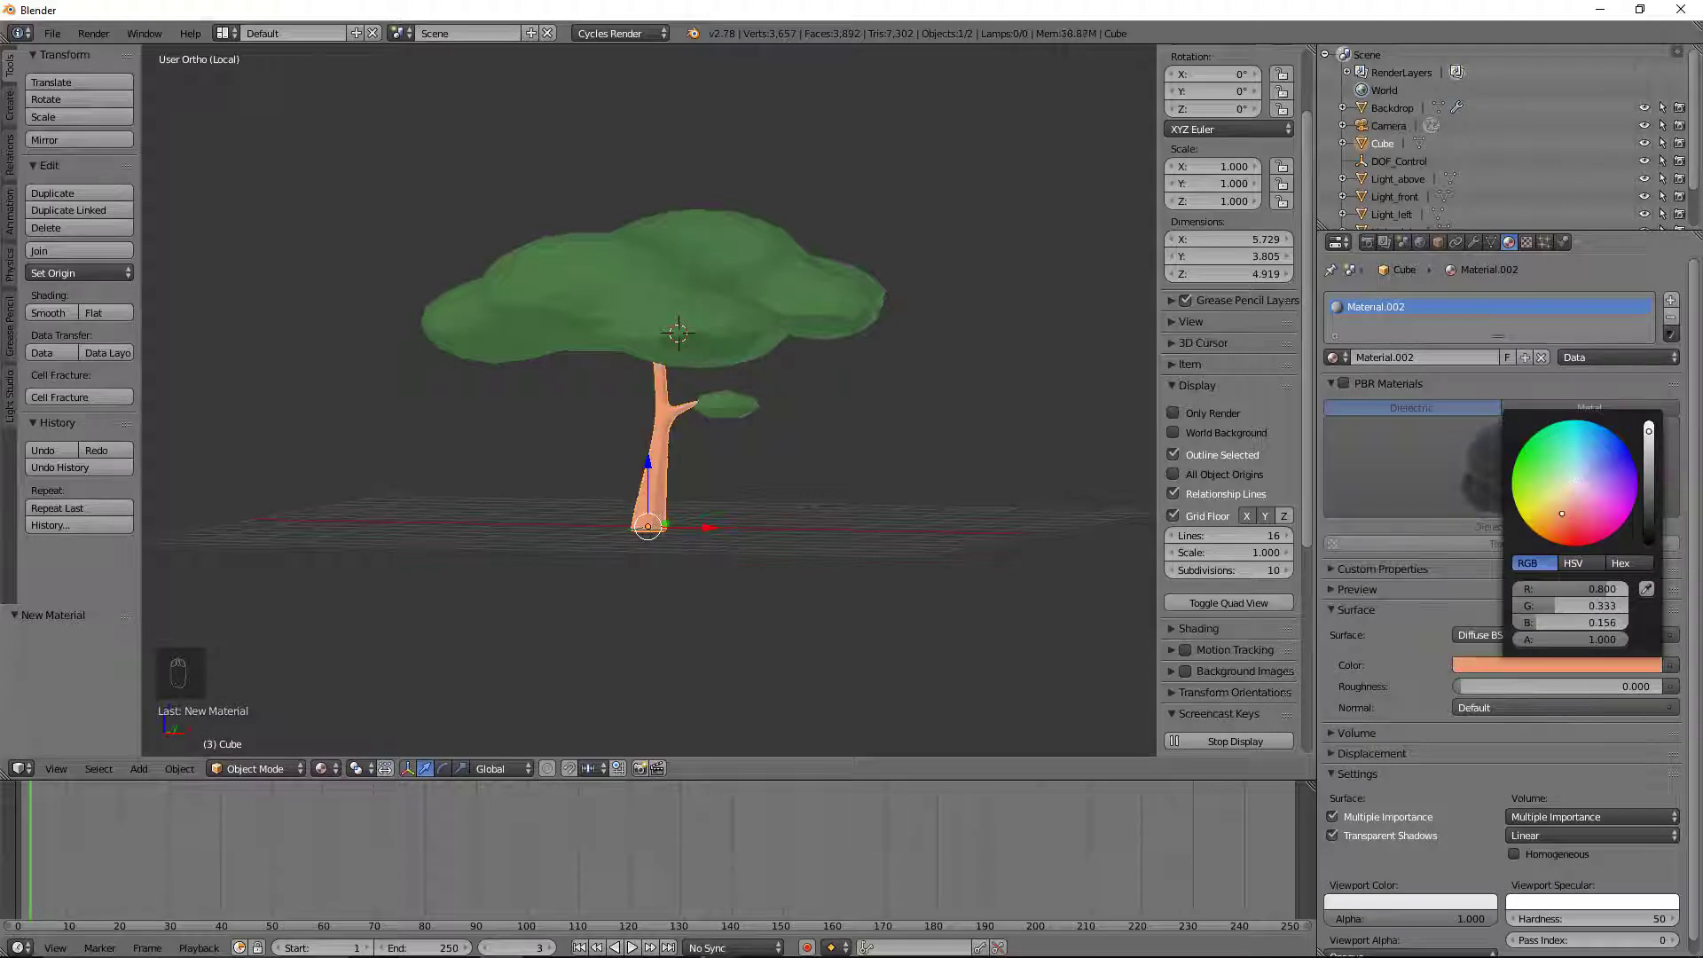
{"action": "left_click_drag", "start_coordinate": [1655, 445], "coordinate": [1649, 488]}
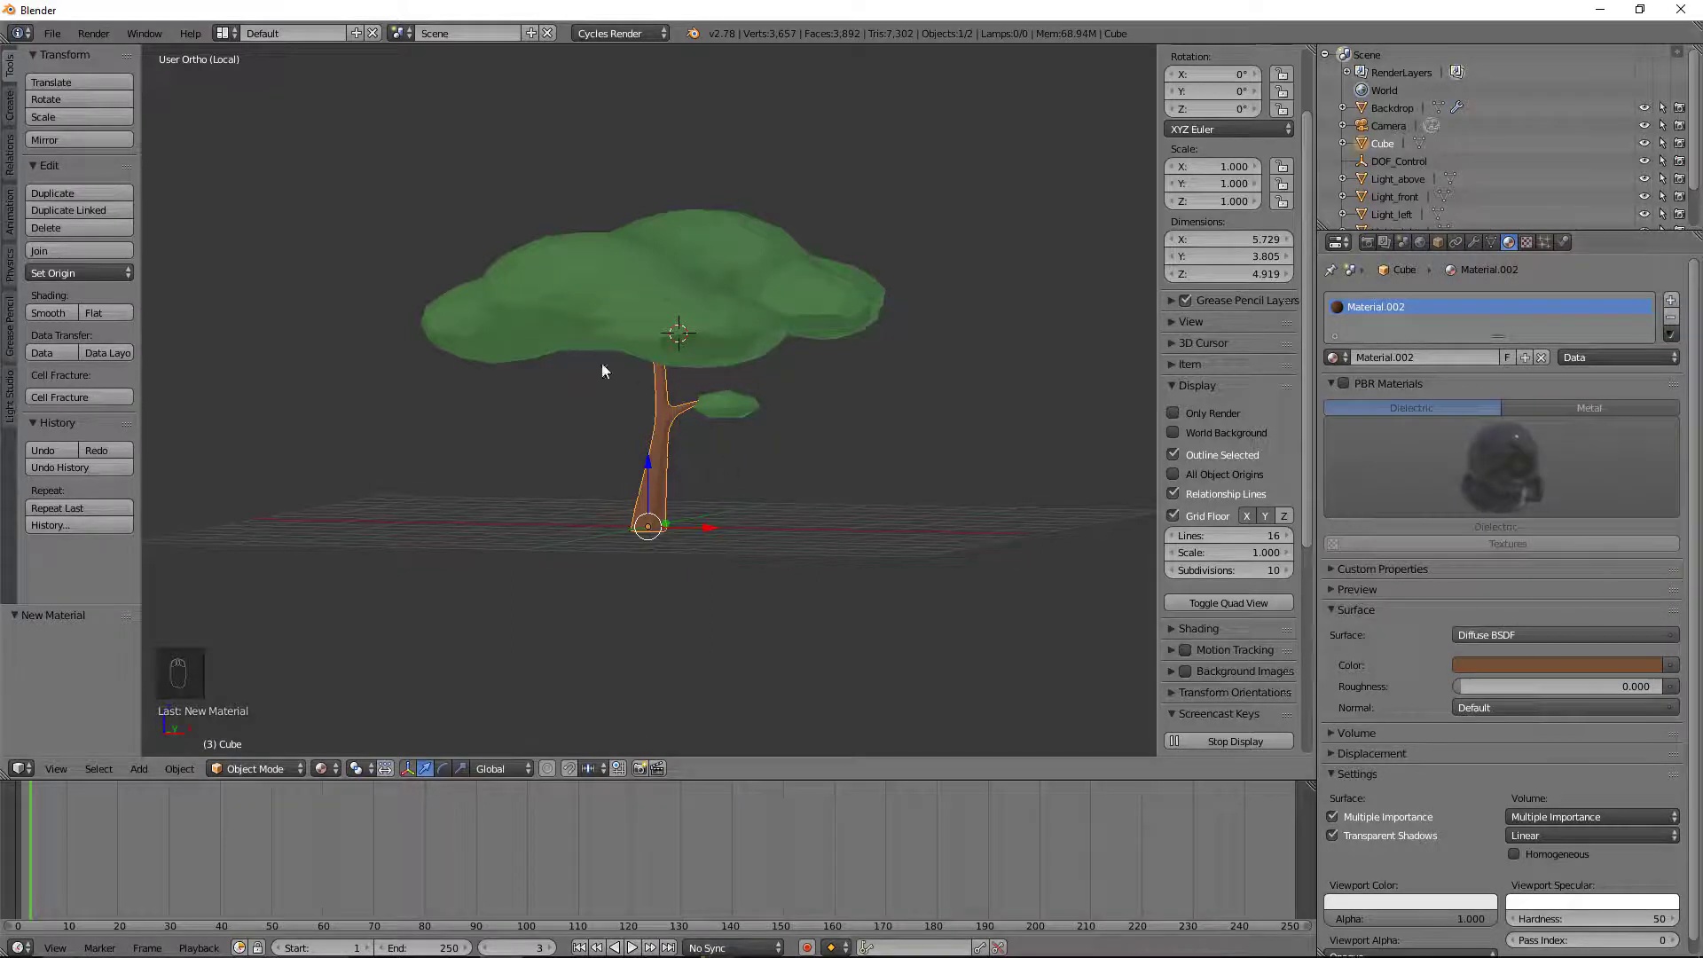
{"action": "middle_click_drag", "start_coordinate": [602, 364], "coordinate": [714, 397]}
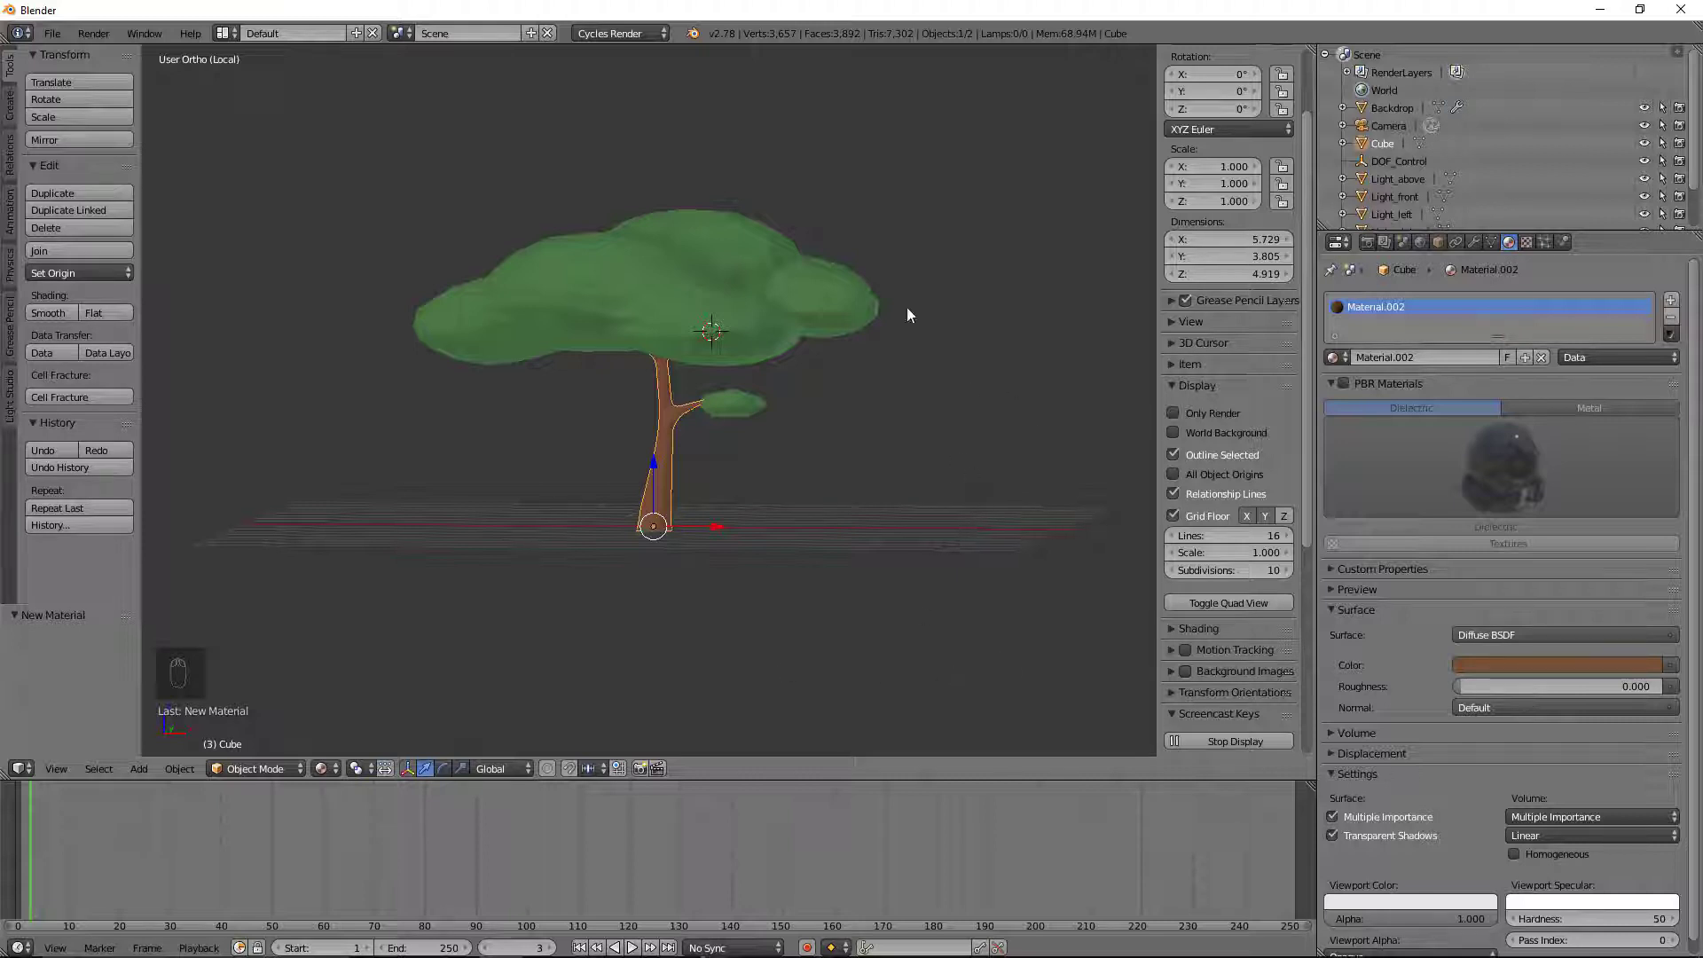
{"action": "middle_click_drag", "start_coordinate": [491, 213], "coordinate": [541, 257]}
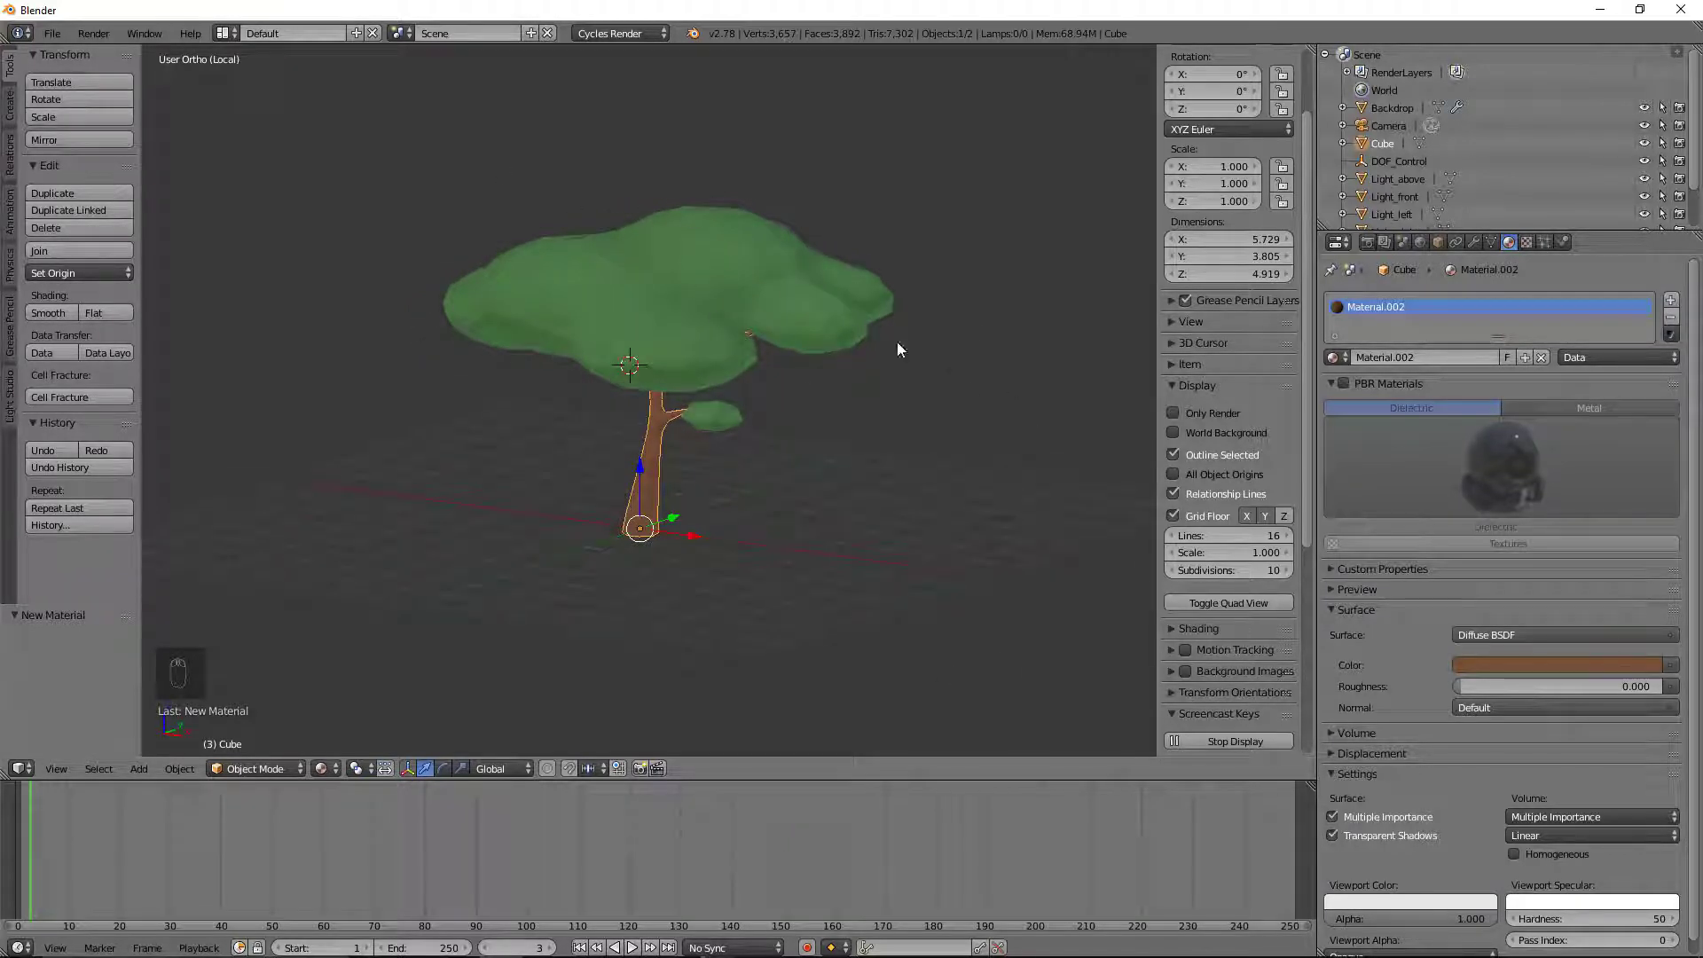
{"action": "middle_click_drag", "start_coordinate": [786, 516], "coordinate": [803, 440]}
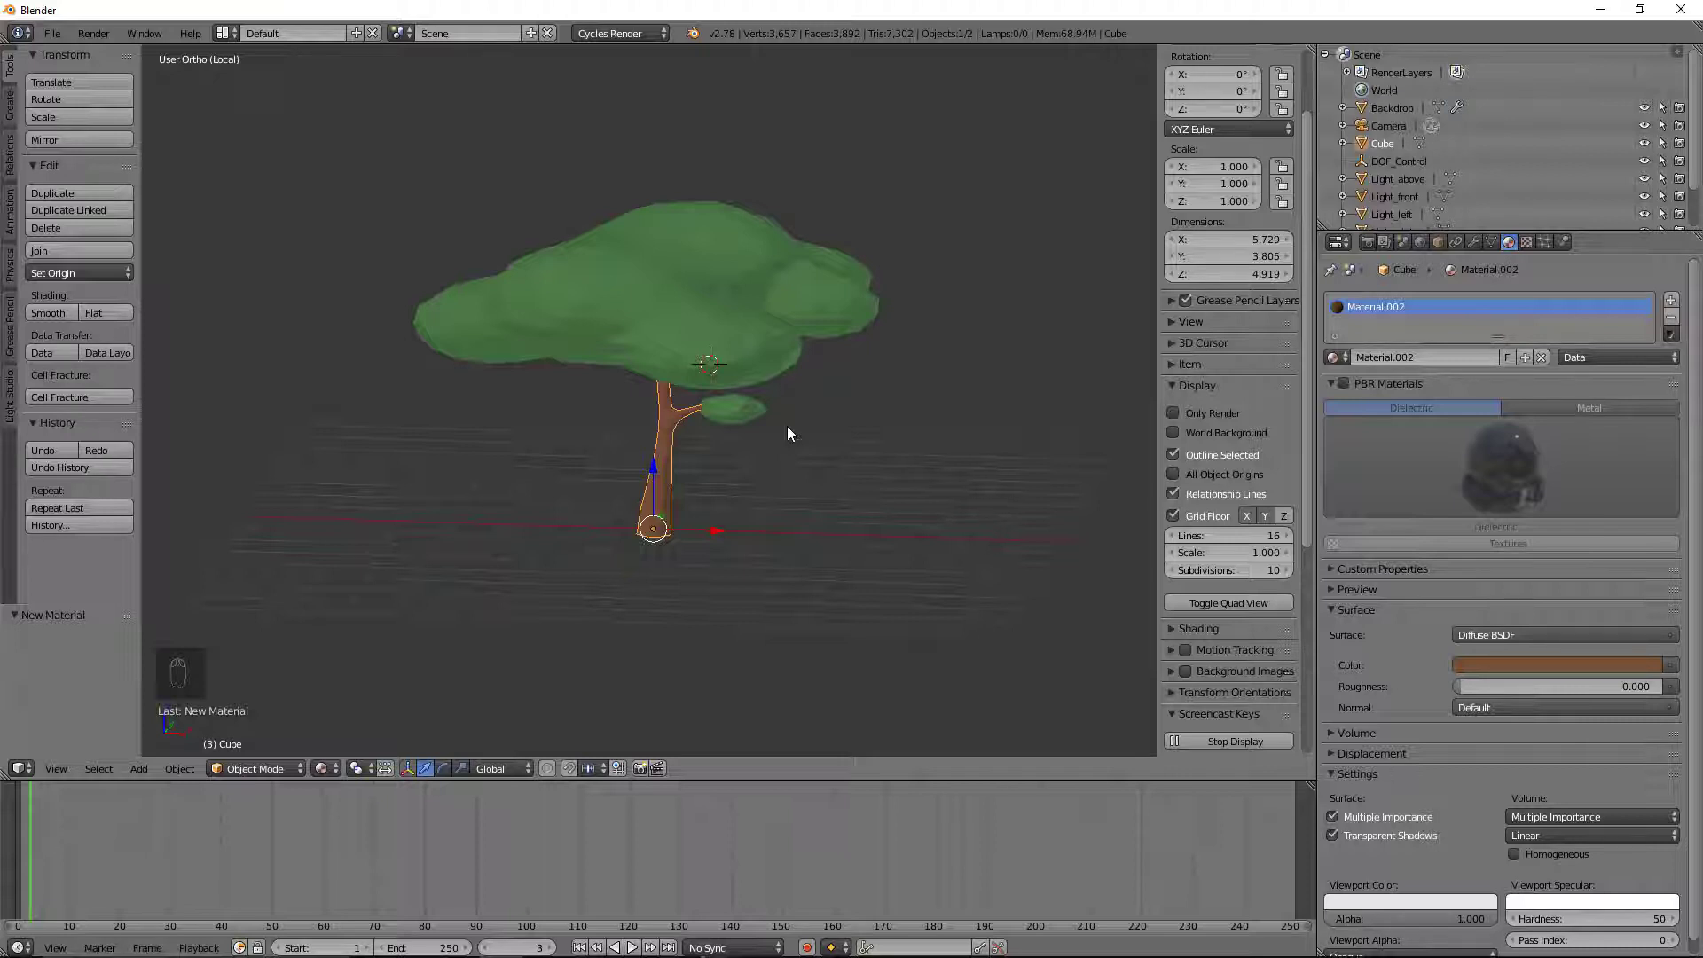
{"action": "middle_click_drag", "start_coordinate": [802, 437], "coordinate": [830, 407]}
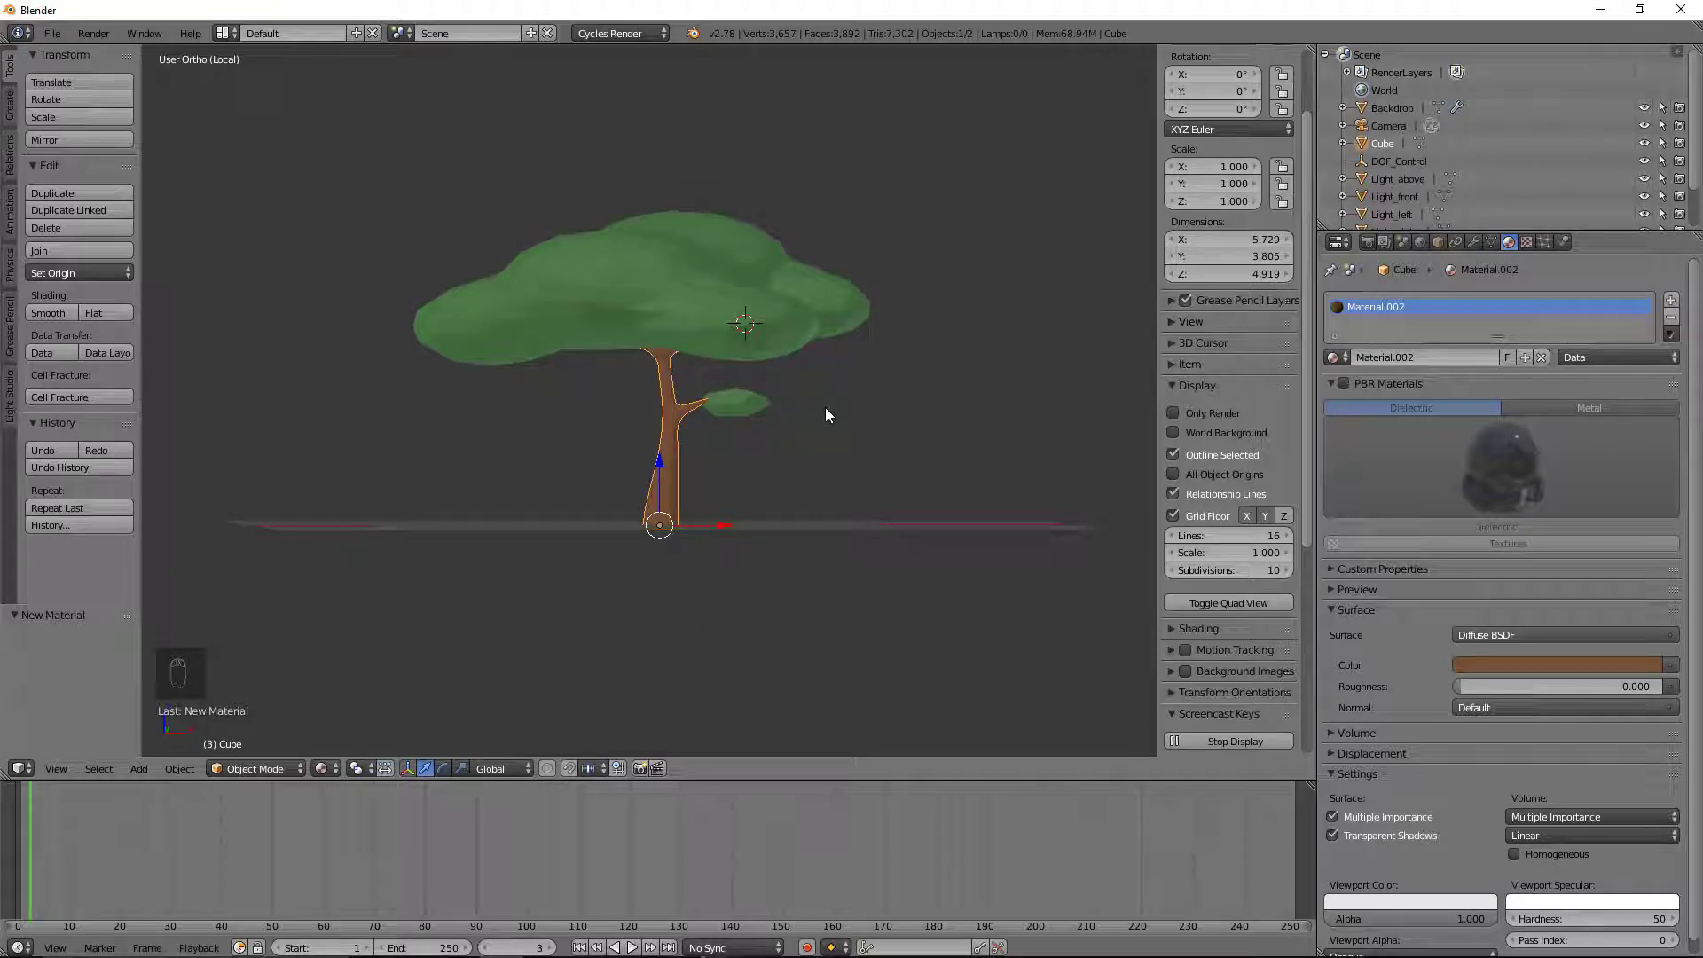